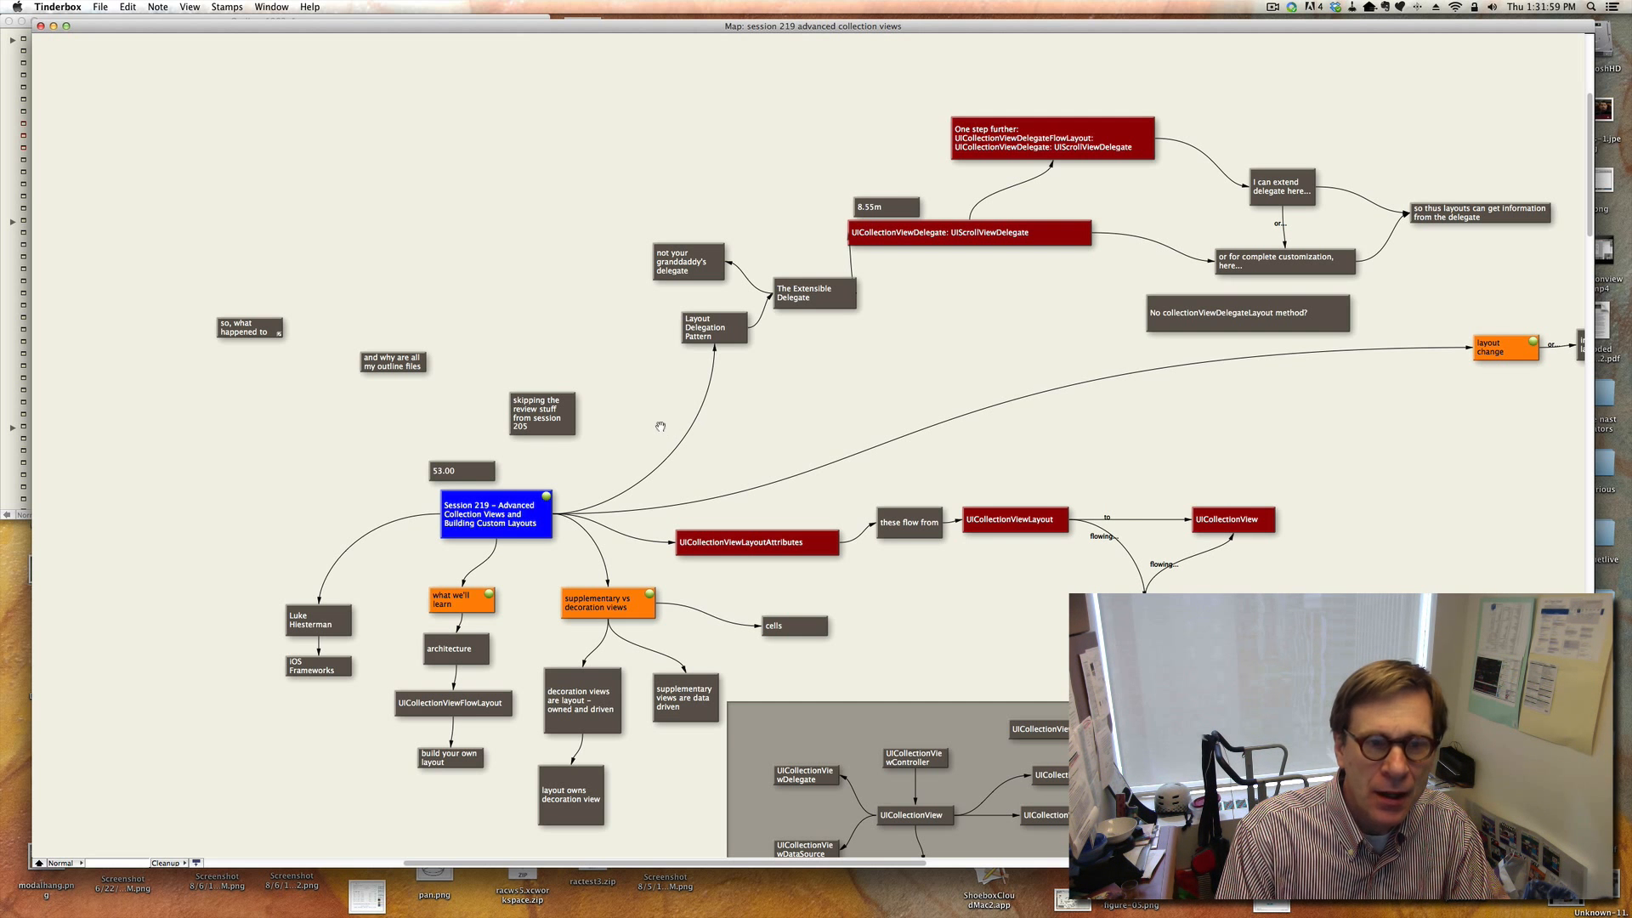
Move the 'and why are all my outline files' note beside the 'so, what happened to' note.
{"action": "scroll", "coordinate": [659, 425], "scroll_direction": "down", "scroll_amount": 1}
{"action": "left_click_drag", "start_coordinate": [387, 357], "coordinate": [233, 356]}
{"action": "left_click", "coordinate": [365, 342]}
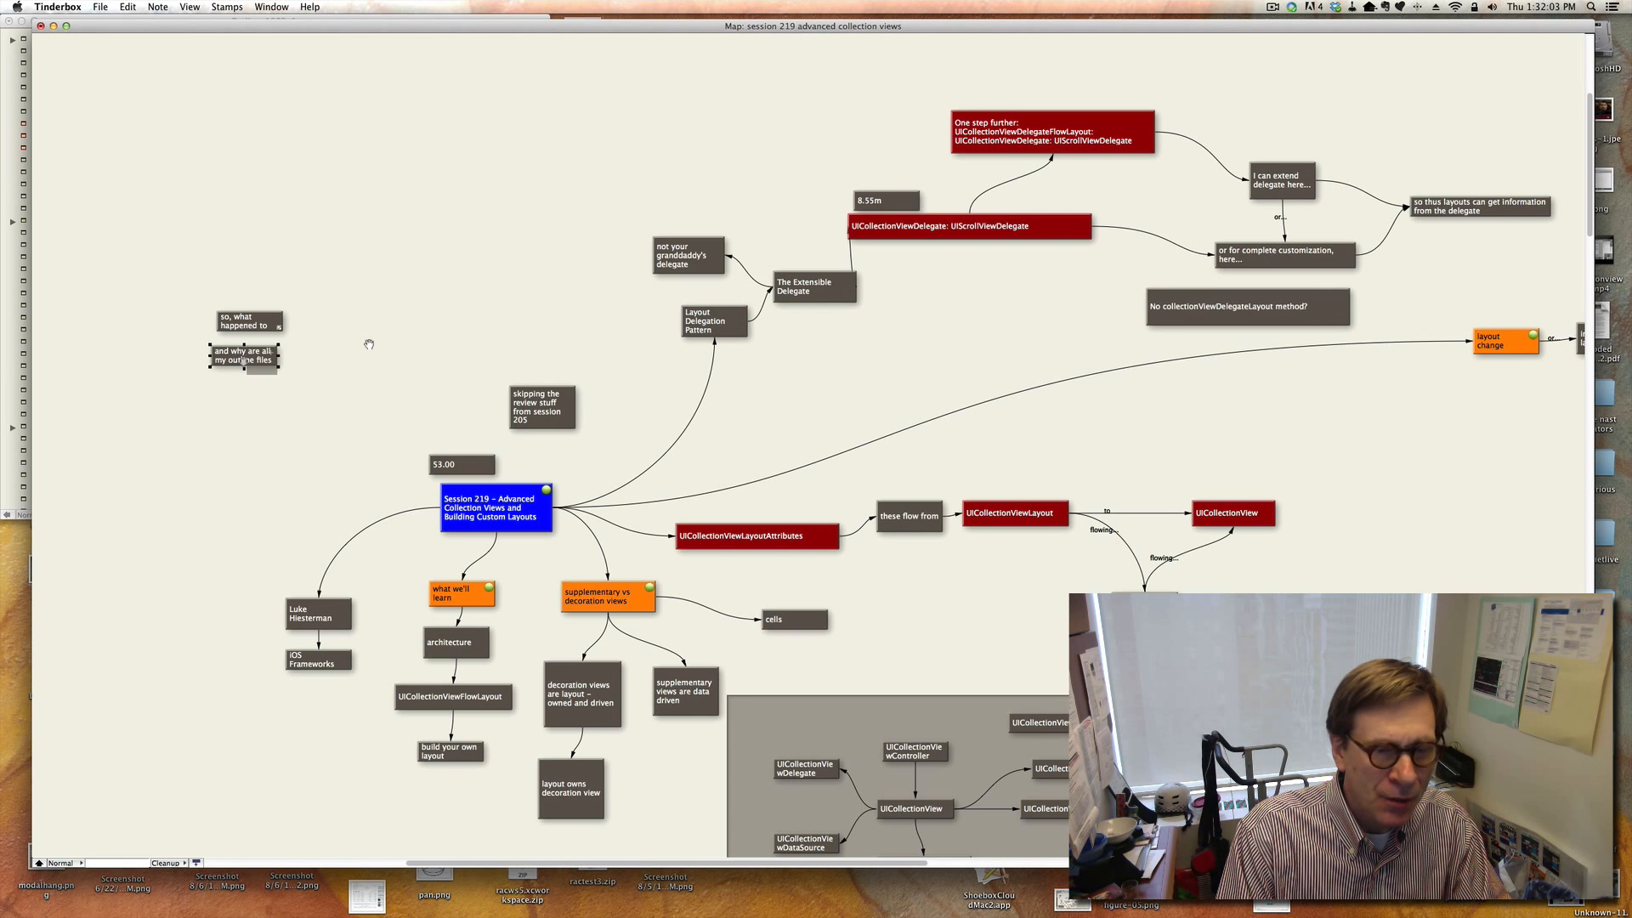
Review the notes along the supplementary and decoration views branch of the session map.
{"action": "scroll", "coordinate": [369, 344], "scroll_direction": "down", "scroll_amount": 3}
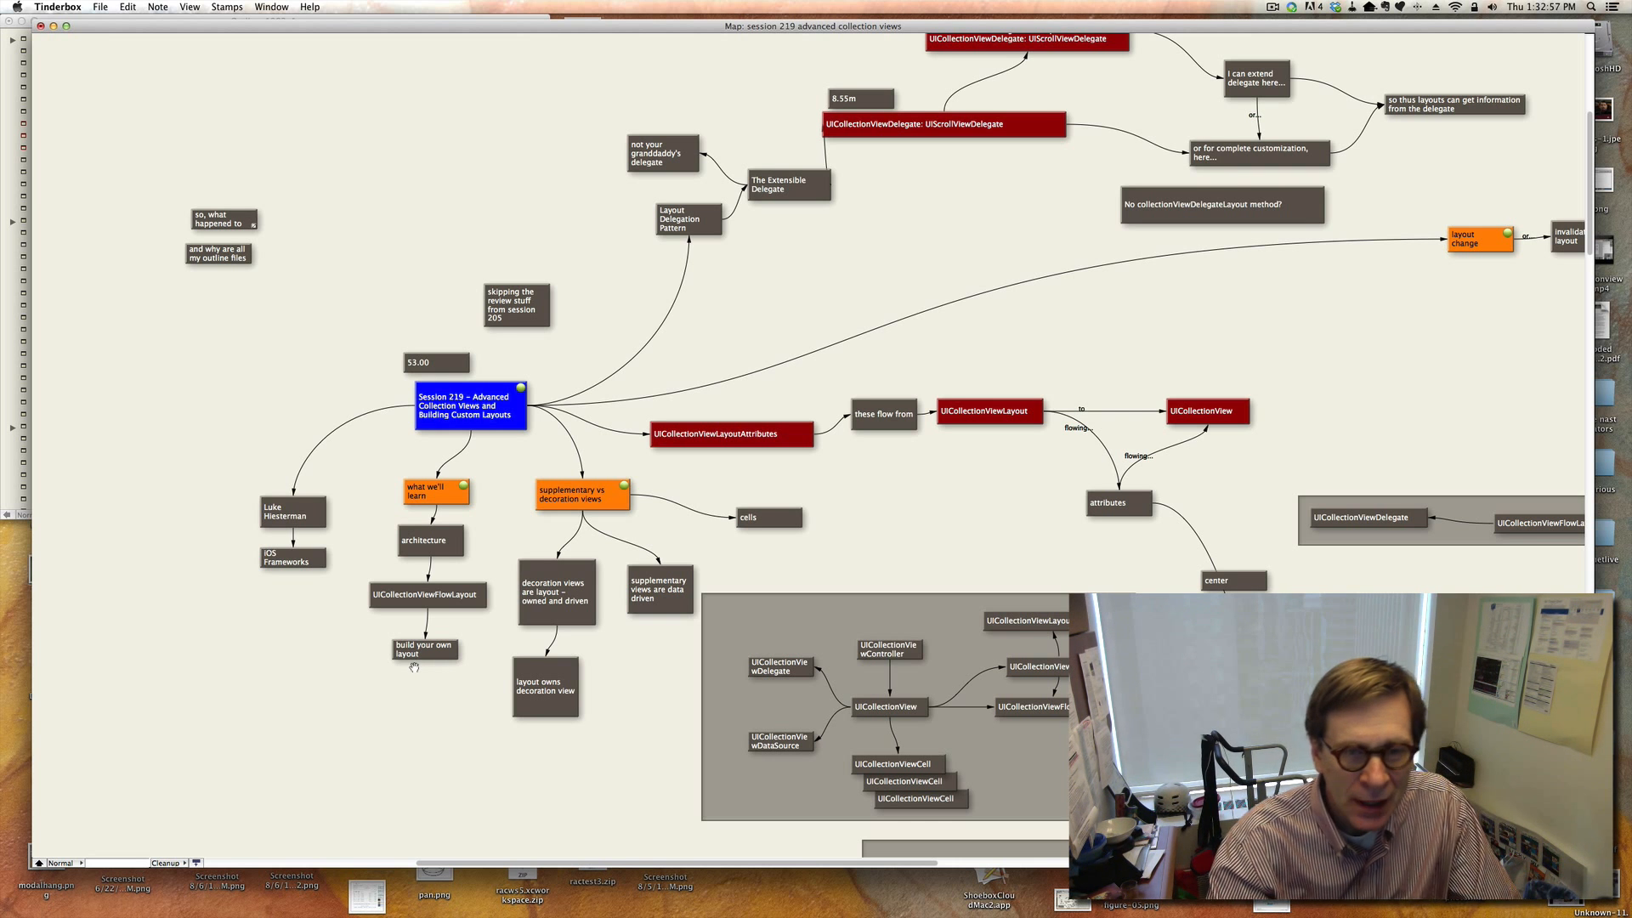
{"action": "left_click", "coordinate": [443, 651]}
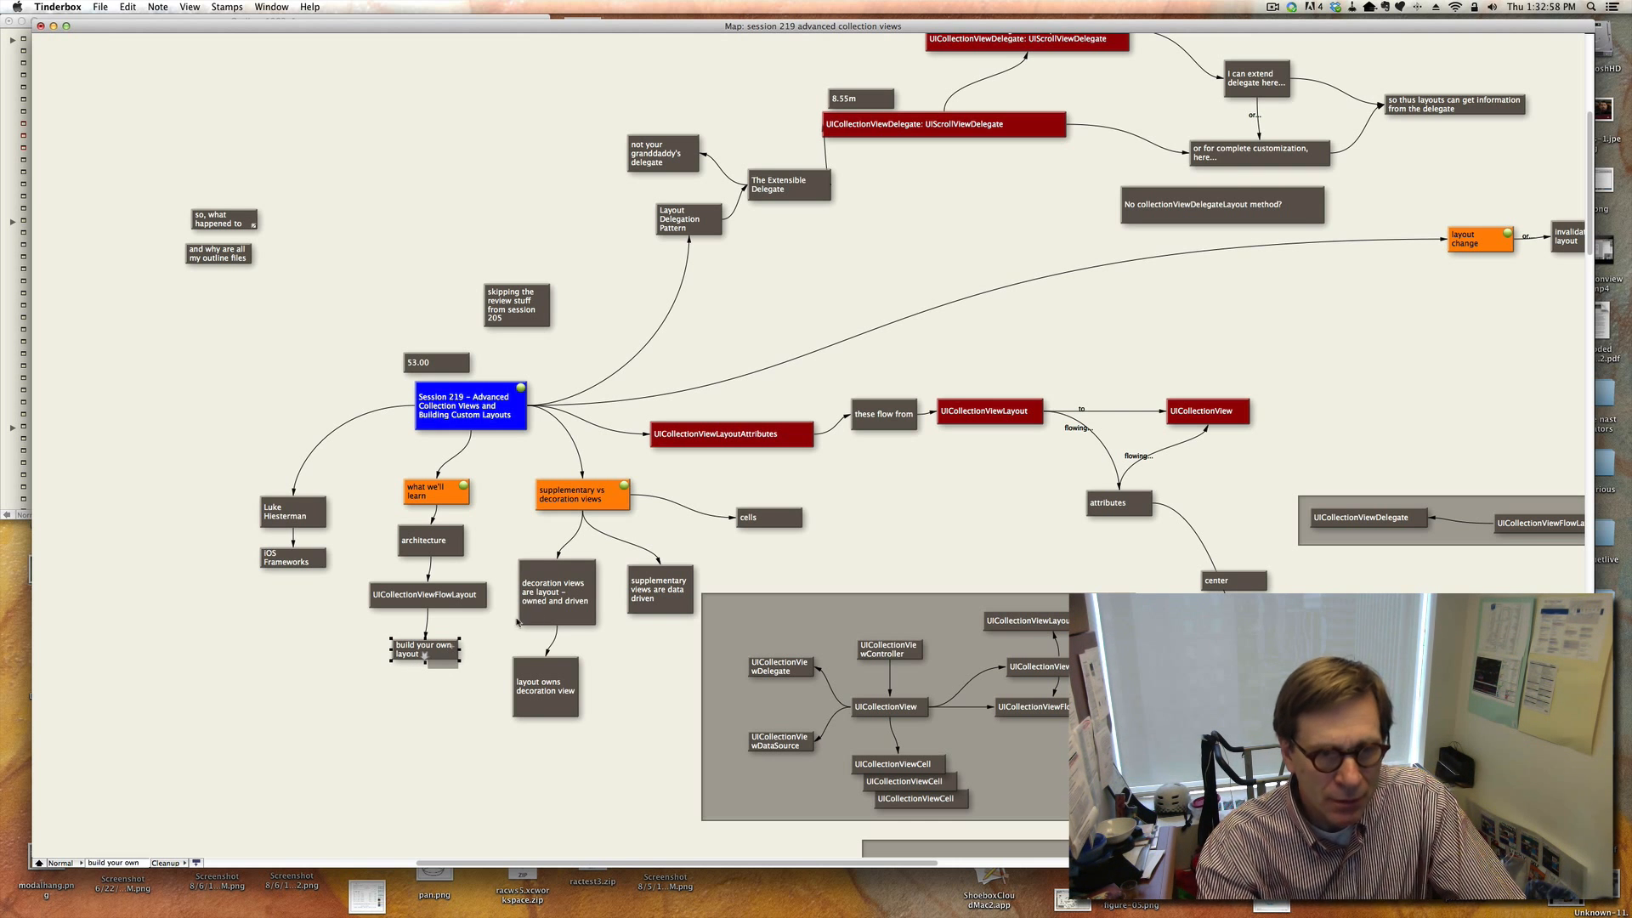
{"action": "left_click", "coordinate": [854, 533]}
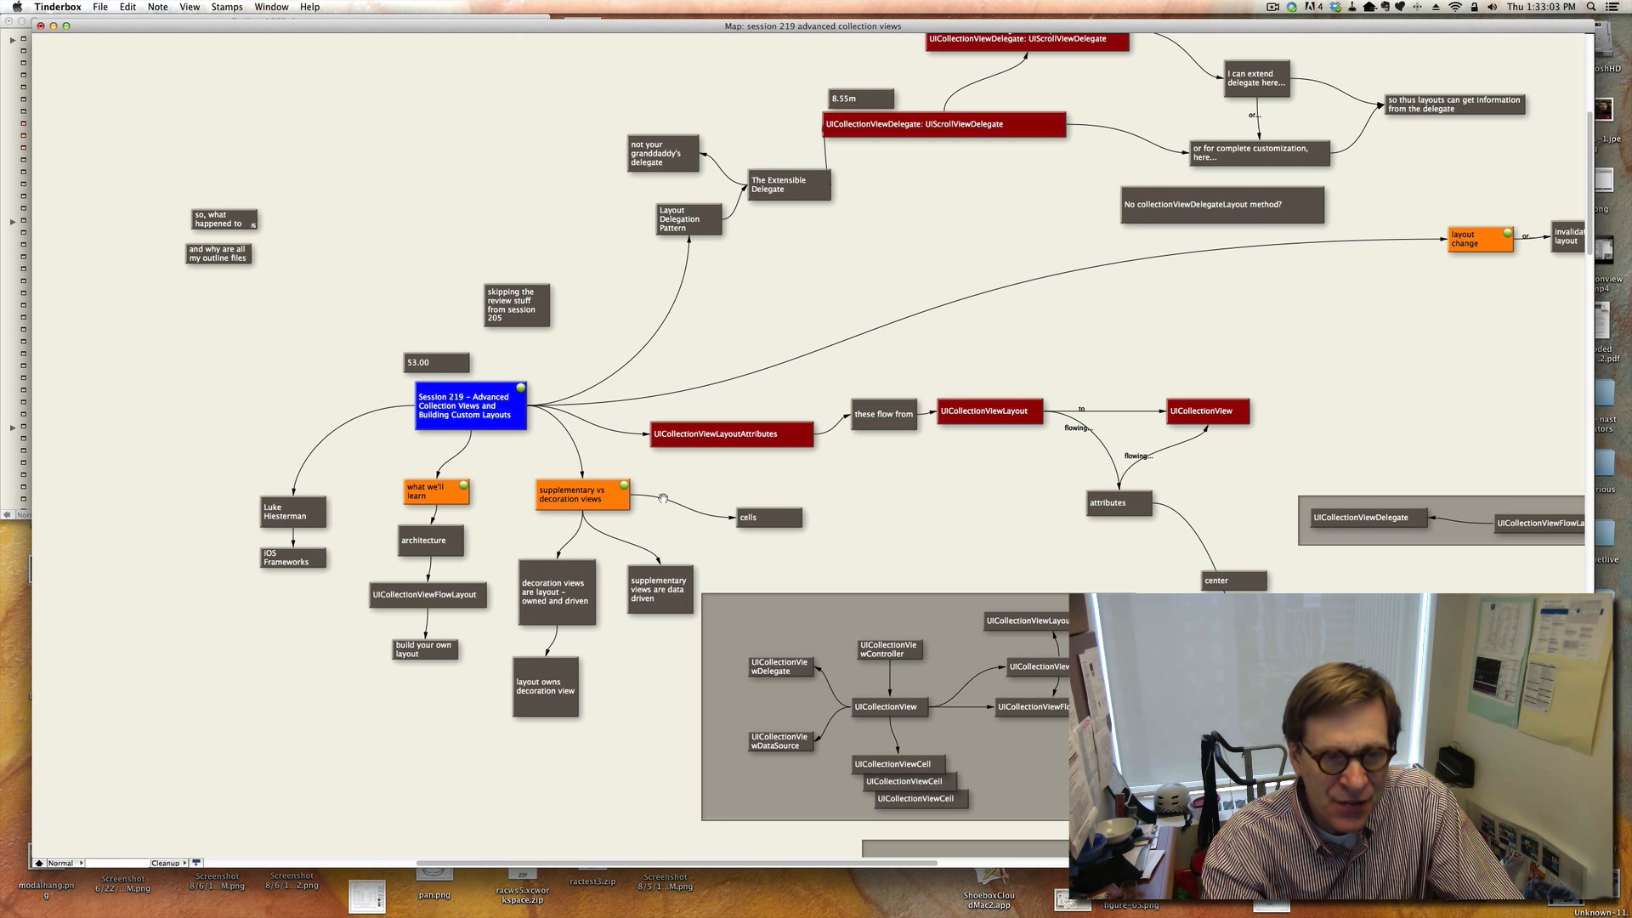
{"action": "left_click", "coordinate": [596, 501]}
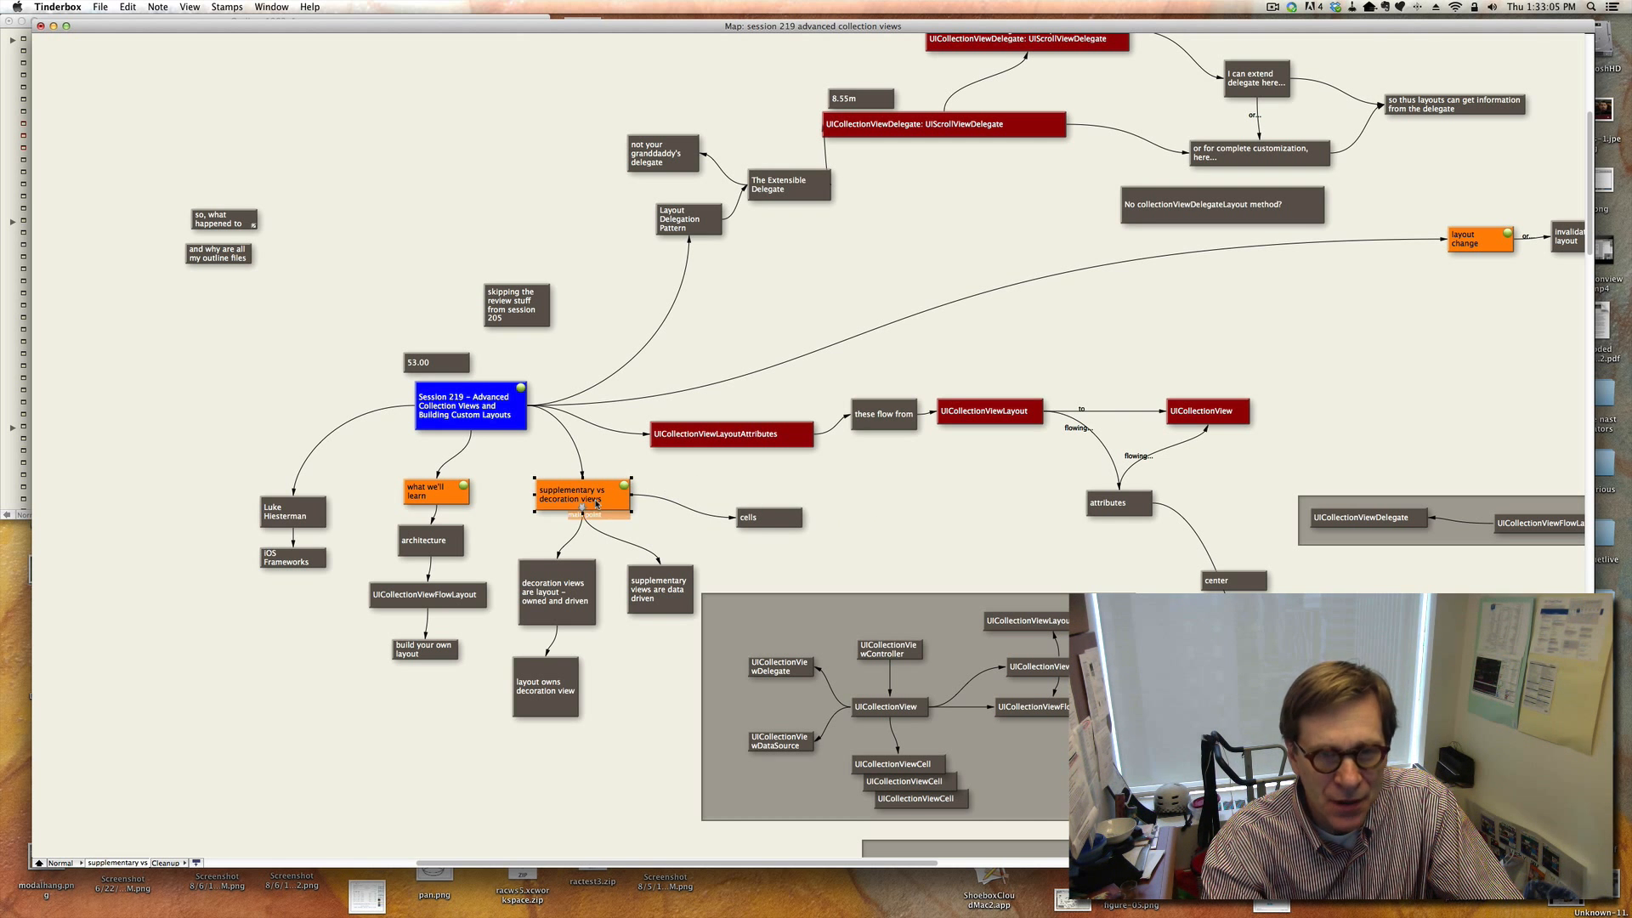
{"action": "left_click", "coordinate": [760, 520]}
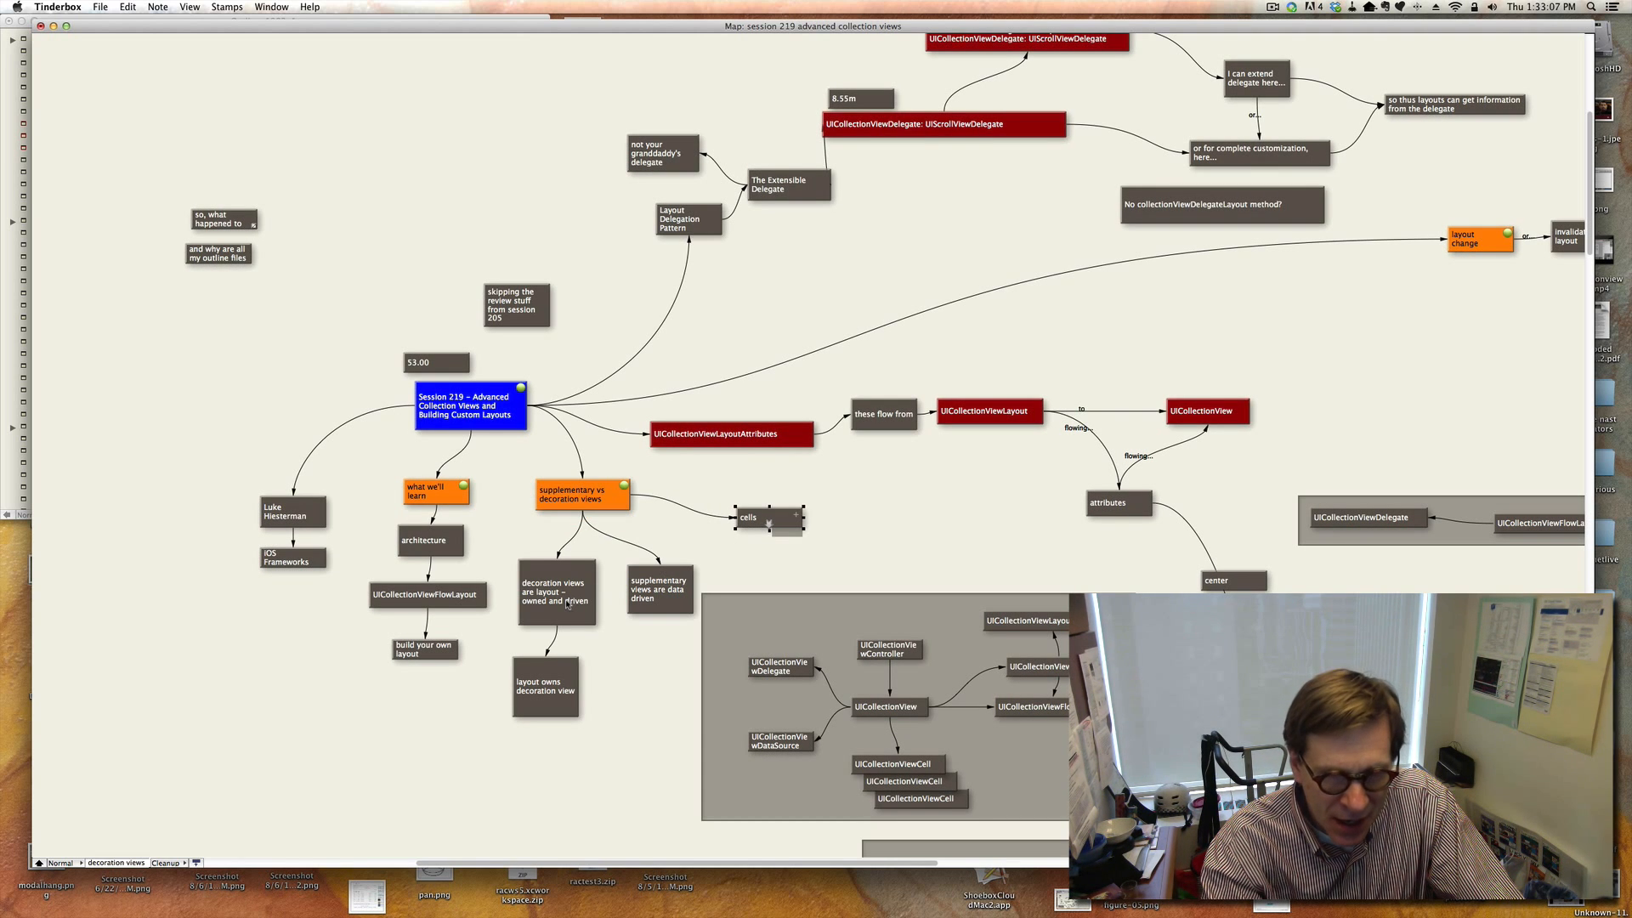
{"action": "left_click", "coordinate": [567, 604]}
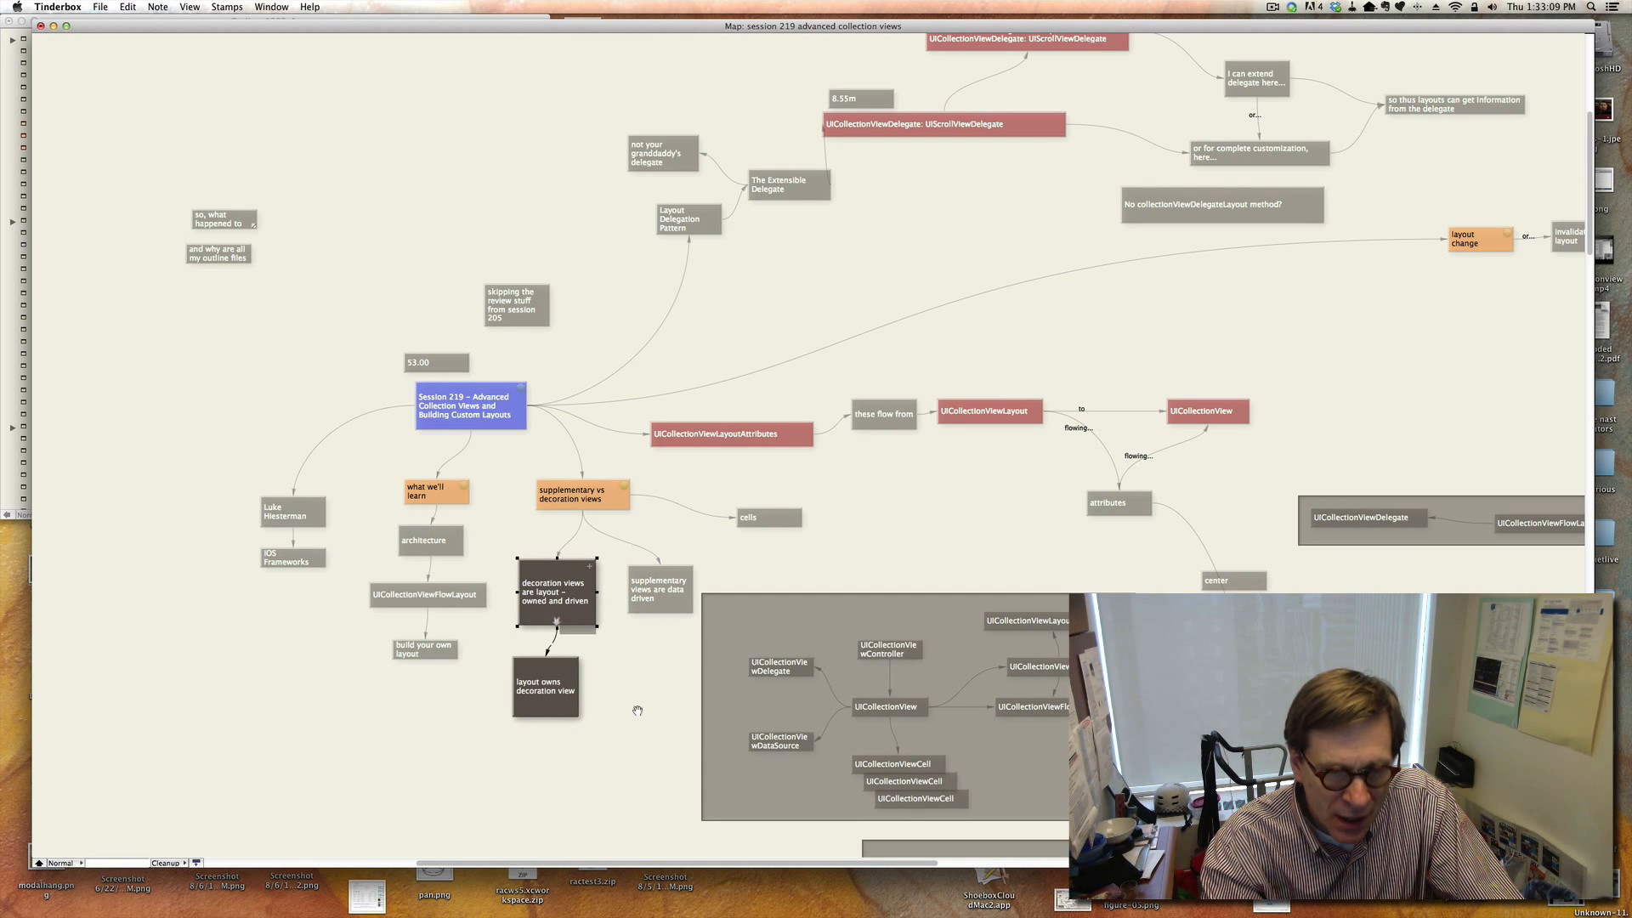
{"action": "left_click", "coordinate": [568, 701]}
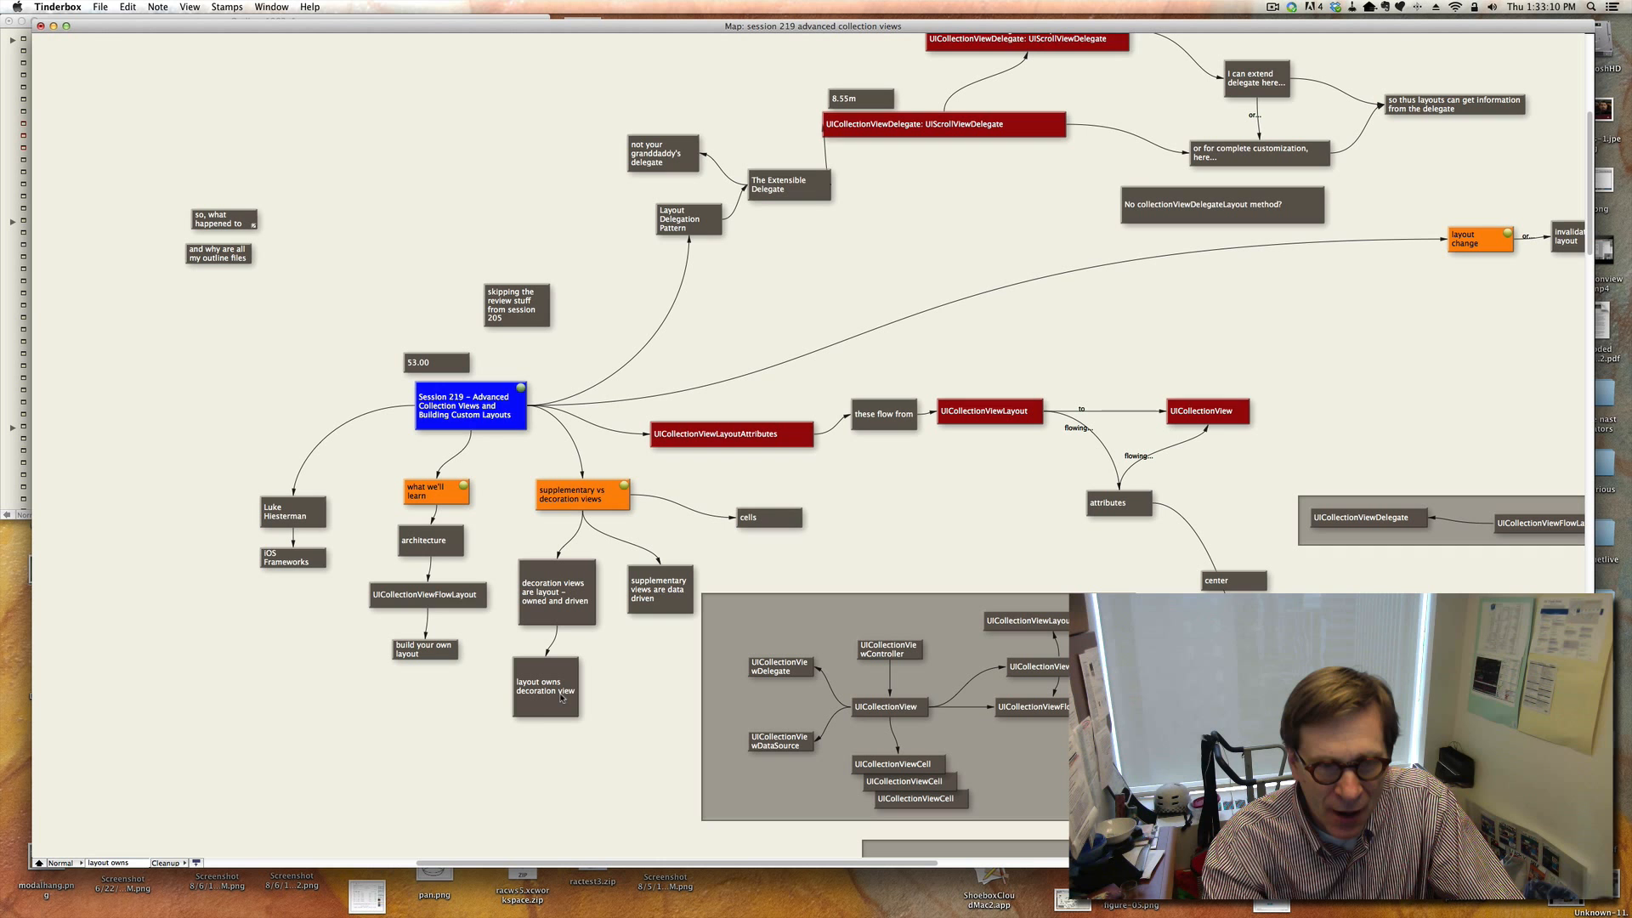
{"action": "left_click", "coordinate": [668, 609]}
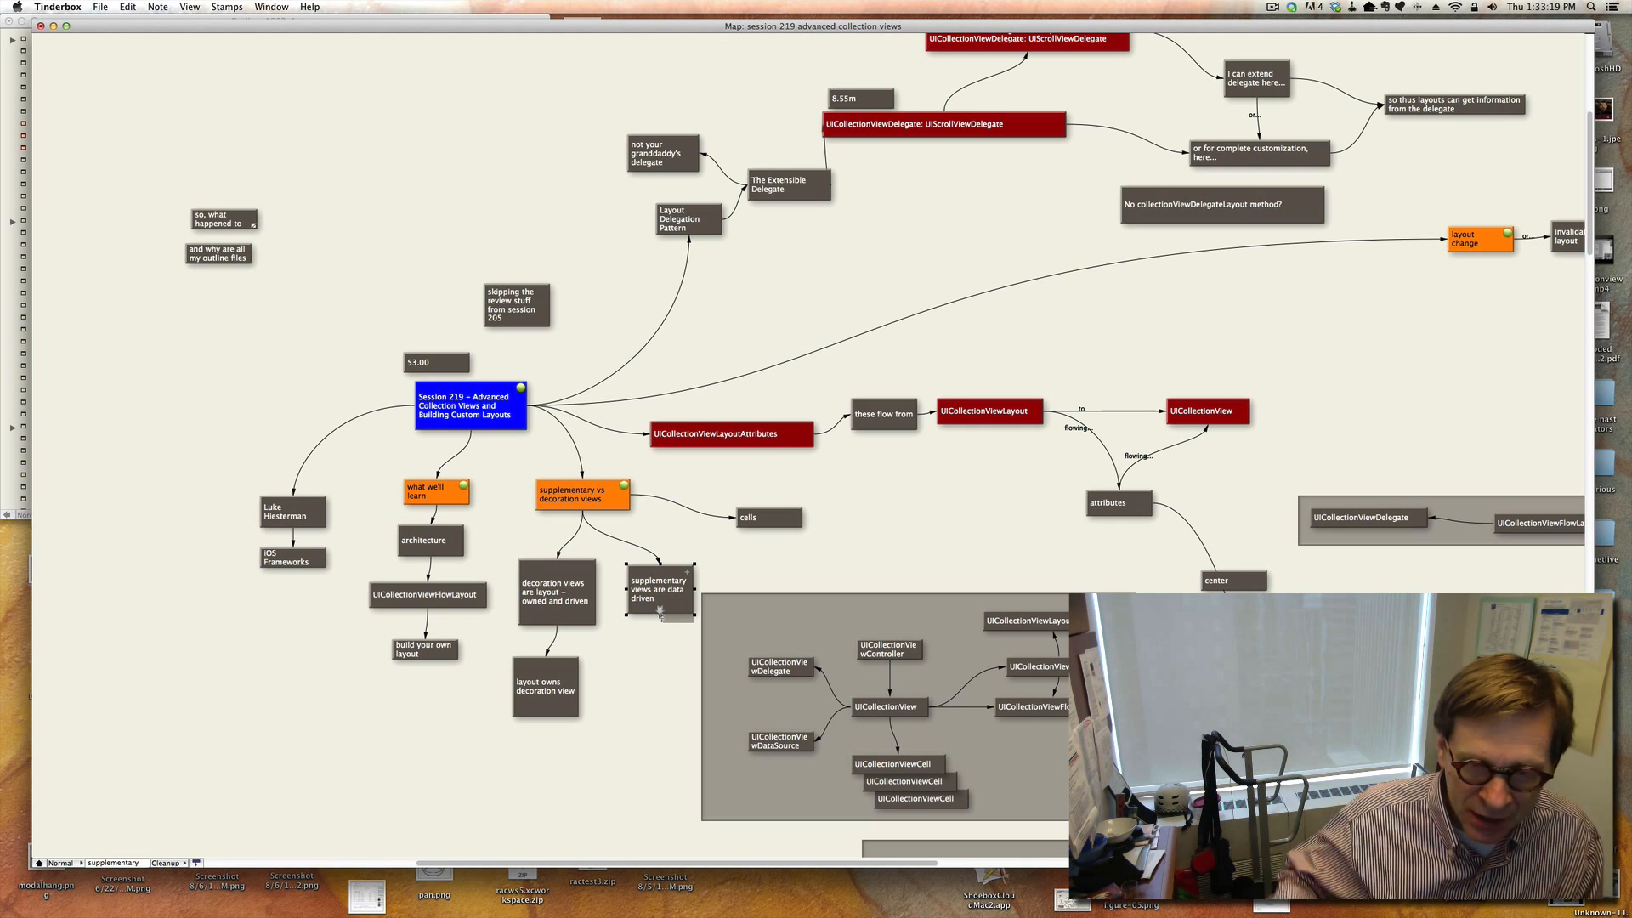
{"action": "left_click", "coordinate": [1007, 796]}
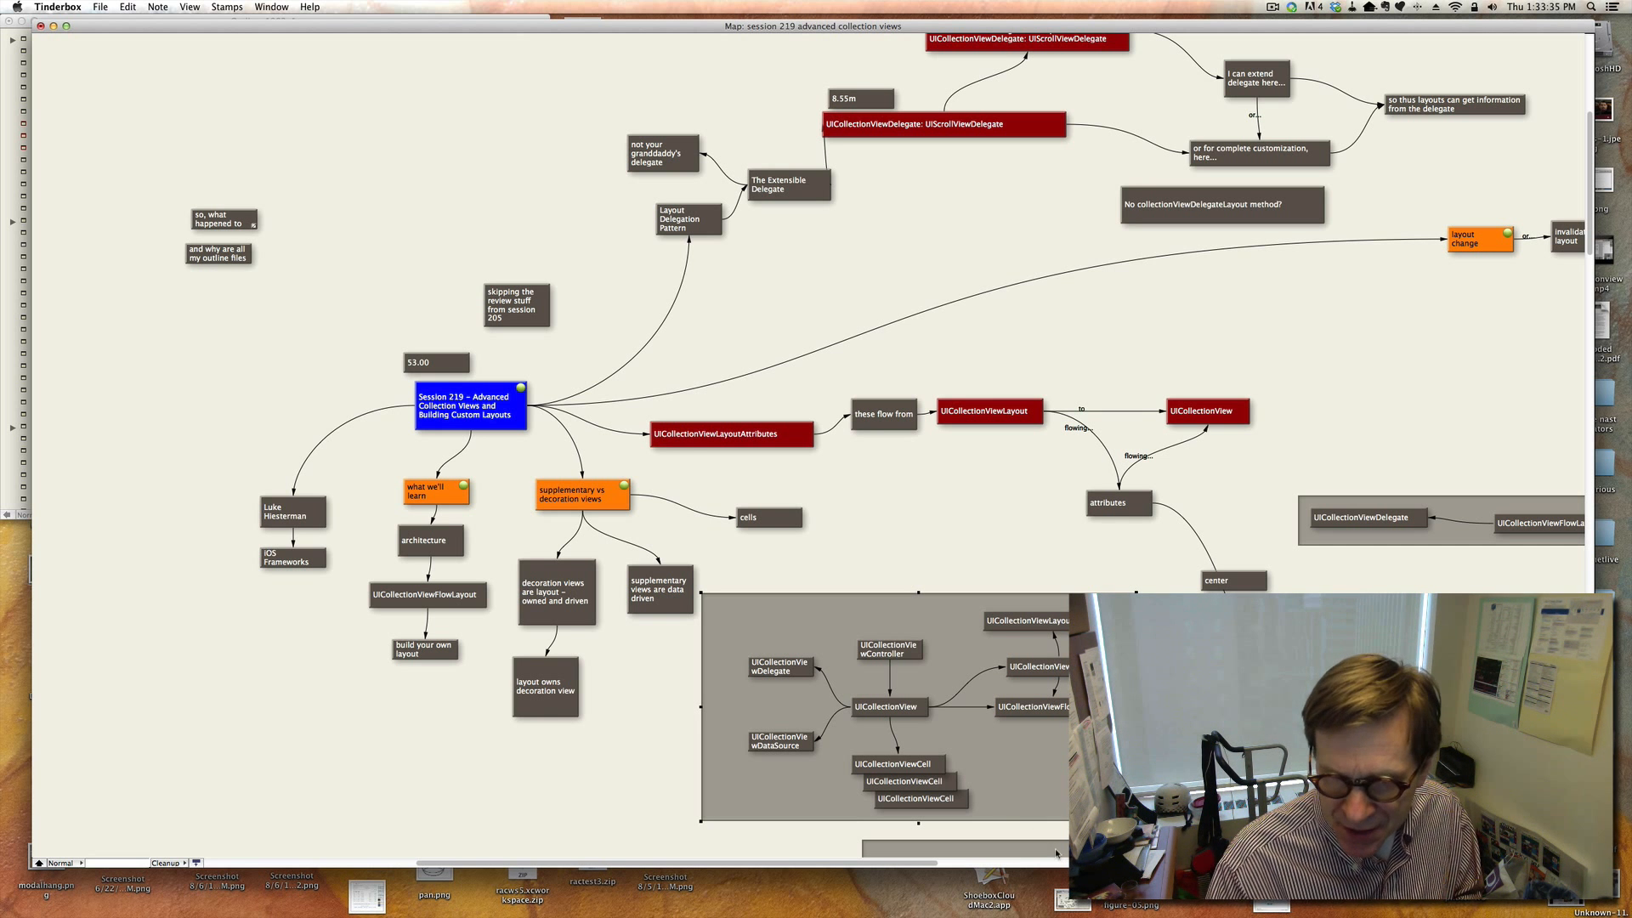
Widen the UICollectionViewDelegate and UICollectionViewDataSource notes inside the diagram container so their names wrap cleanly.
{"action": "scroll", "coordinate": [1061, 725], "scroll_direction": "down", "scroll_amount": 3}
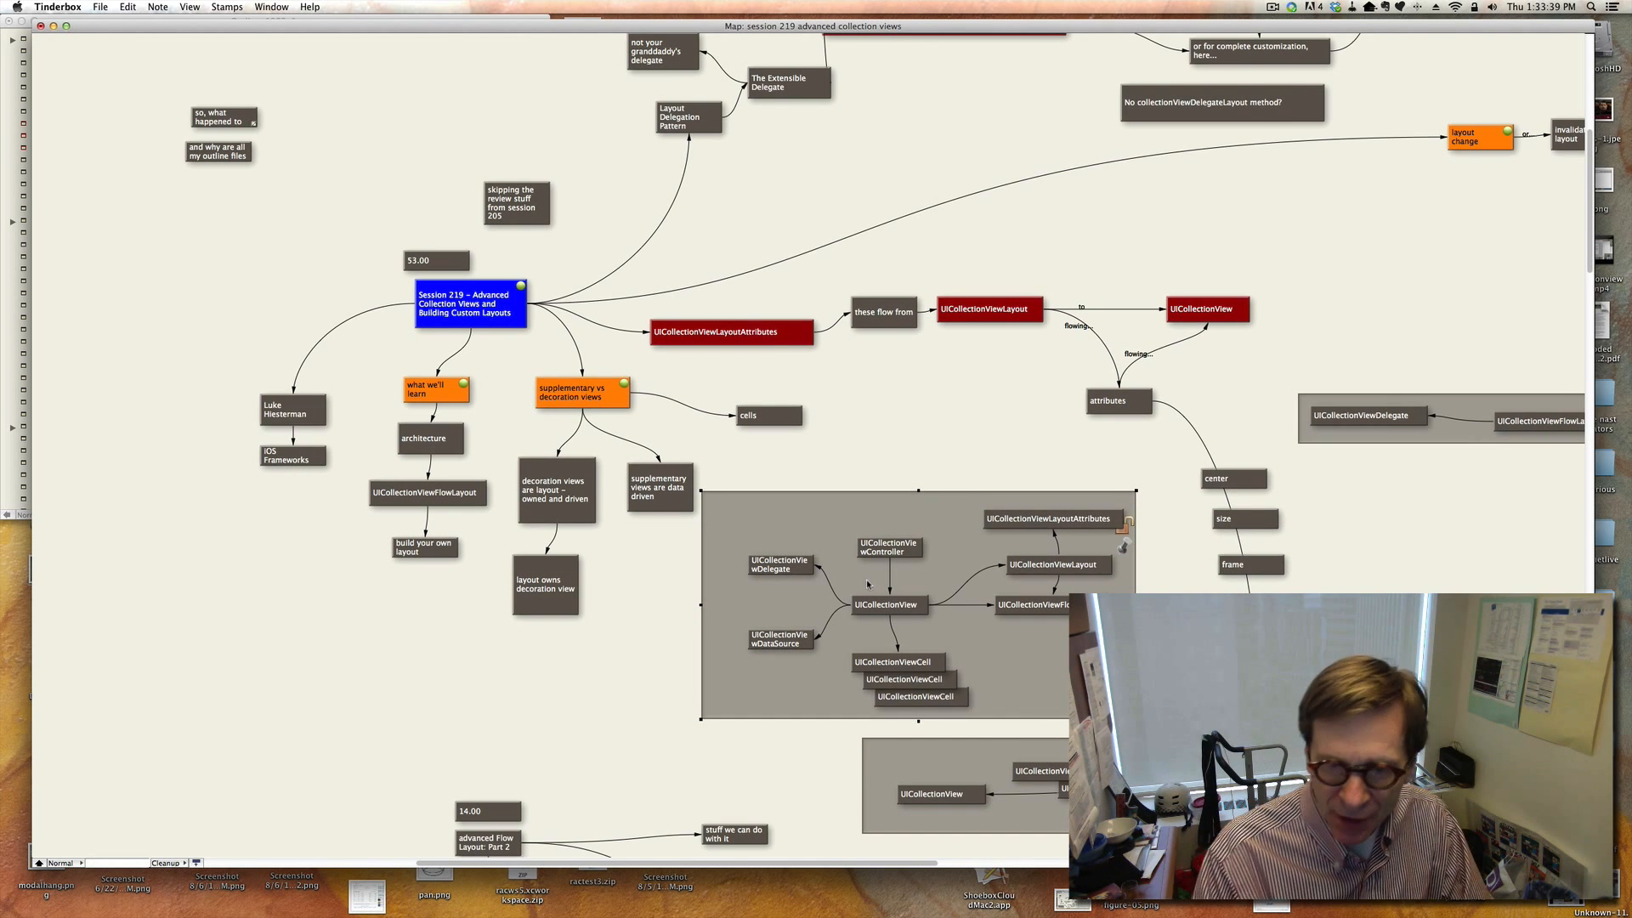
{"action": "left_click", "coordinate": [784, 567]}
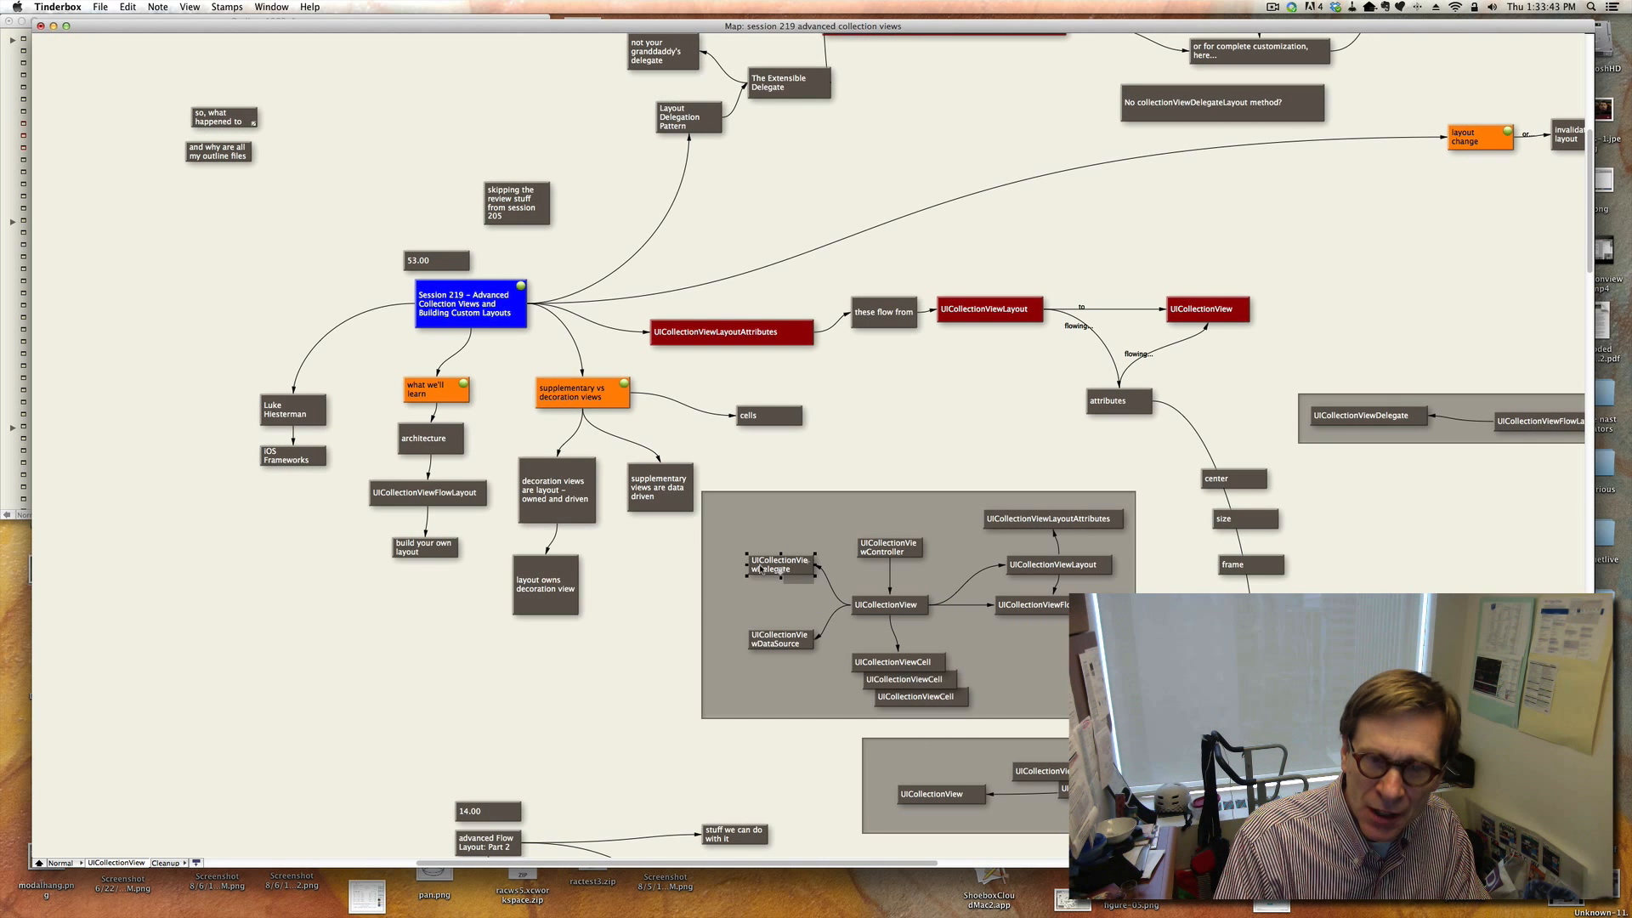
{"action": "left_click_drag", "start_coordinate": [746, 566], "coordinate": [741, 567]}
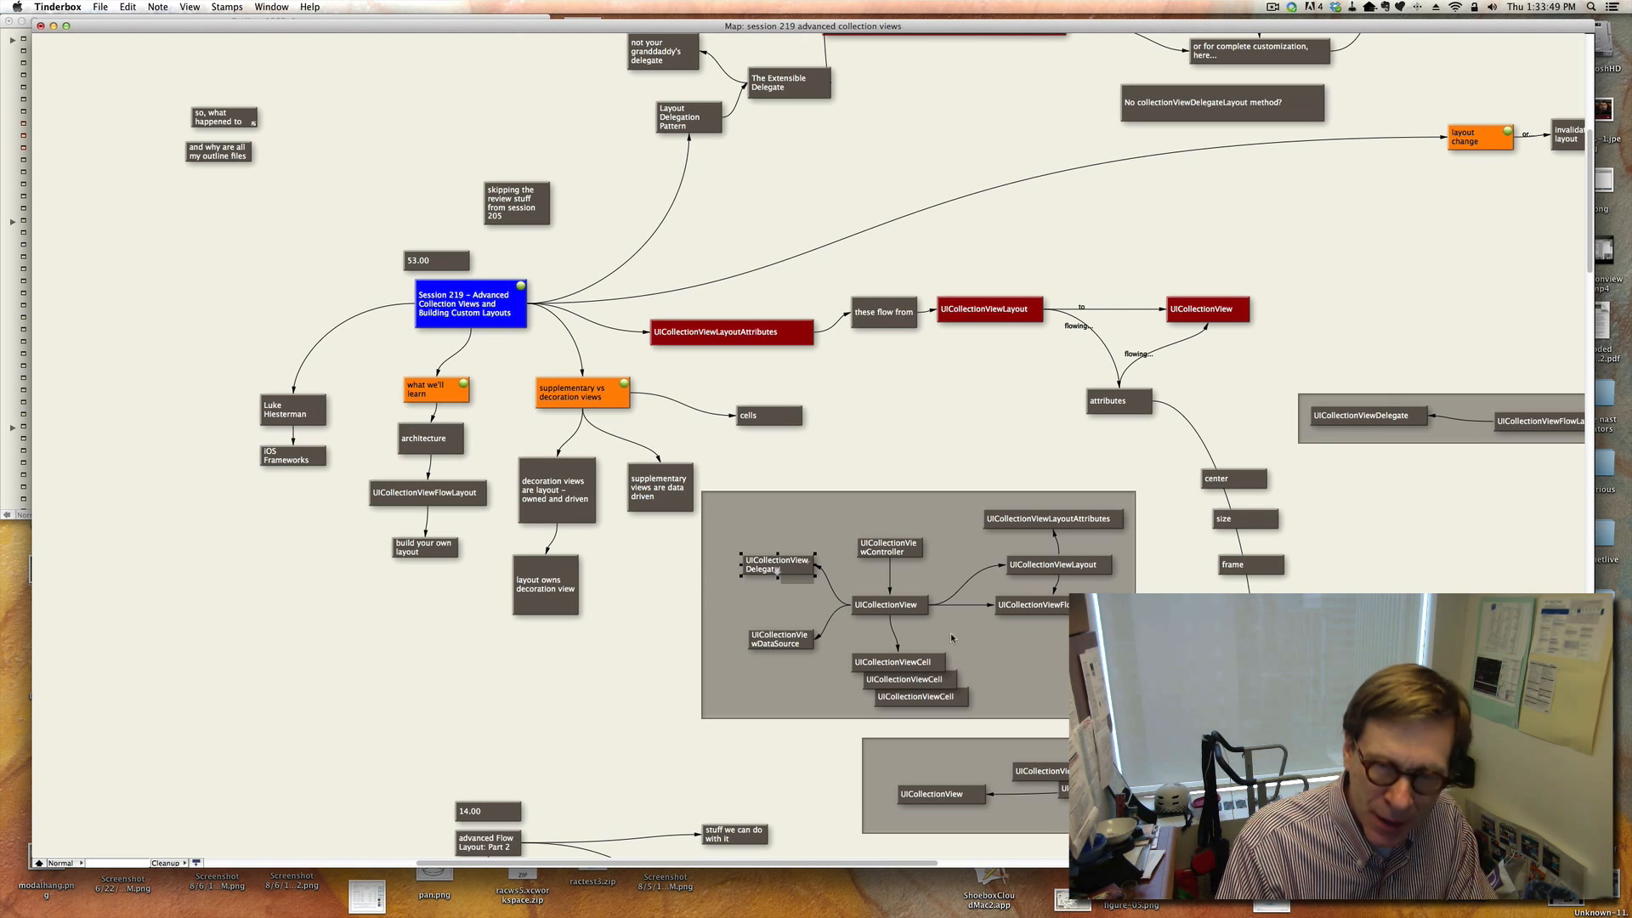
{"action": "left_click", "coordinate": [1046, 637]}
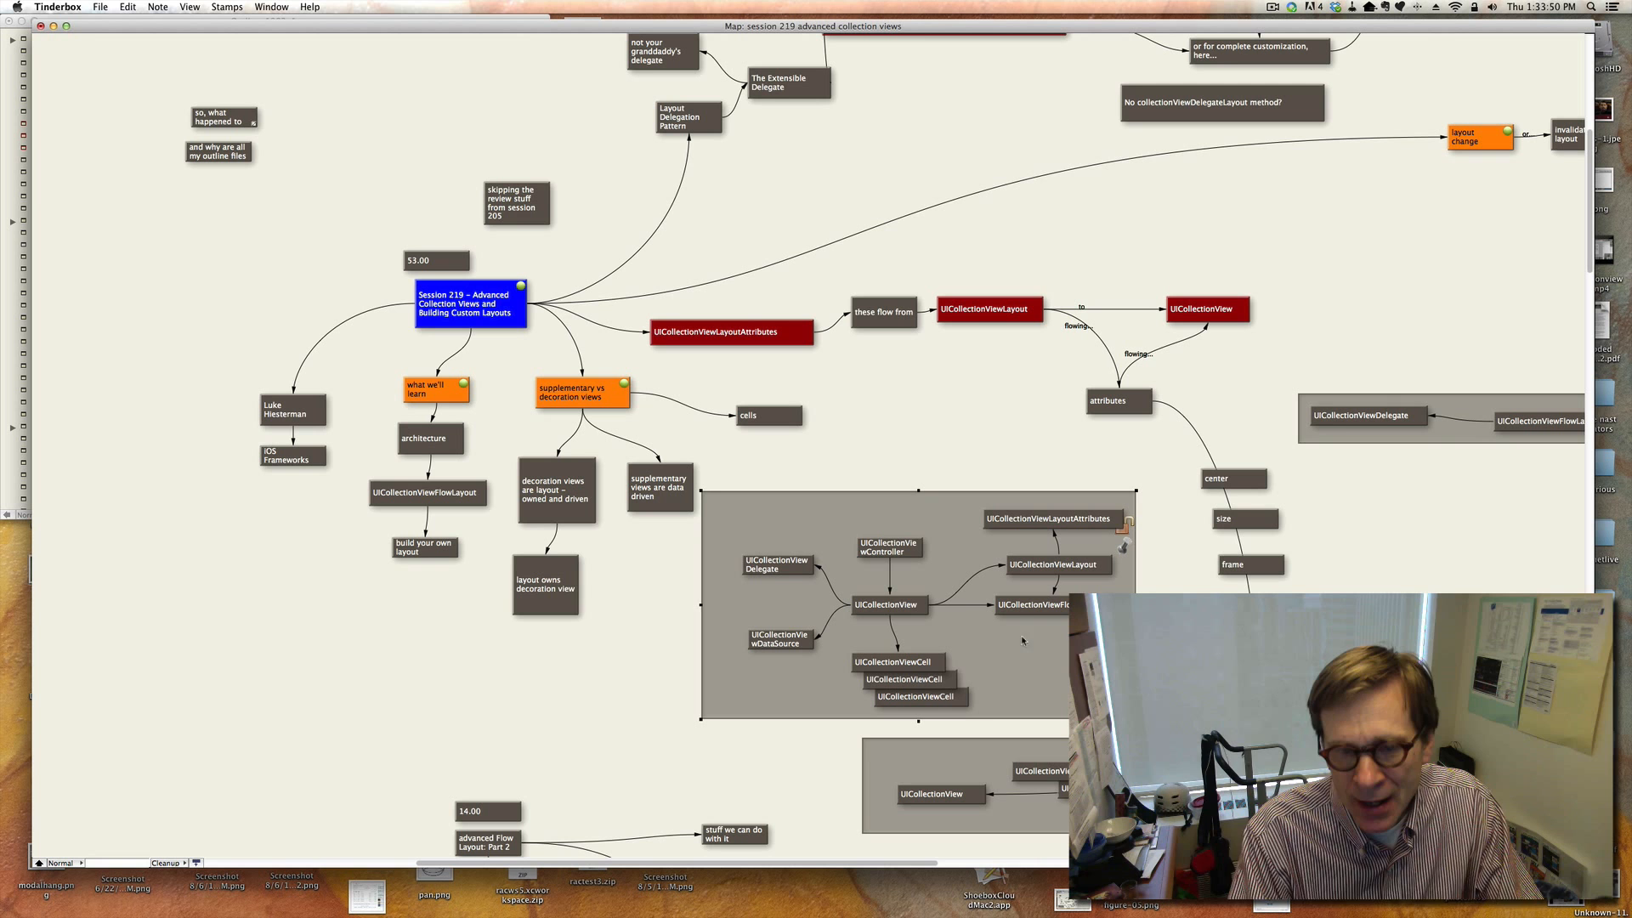
{"action": "left_click", "coordinate": [772, 639]}
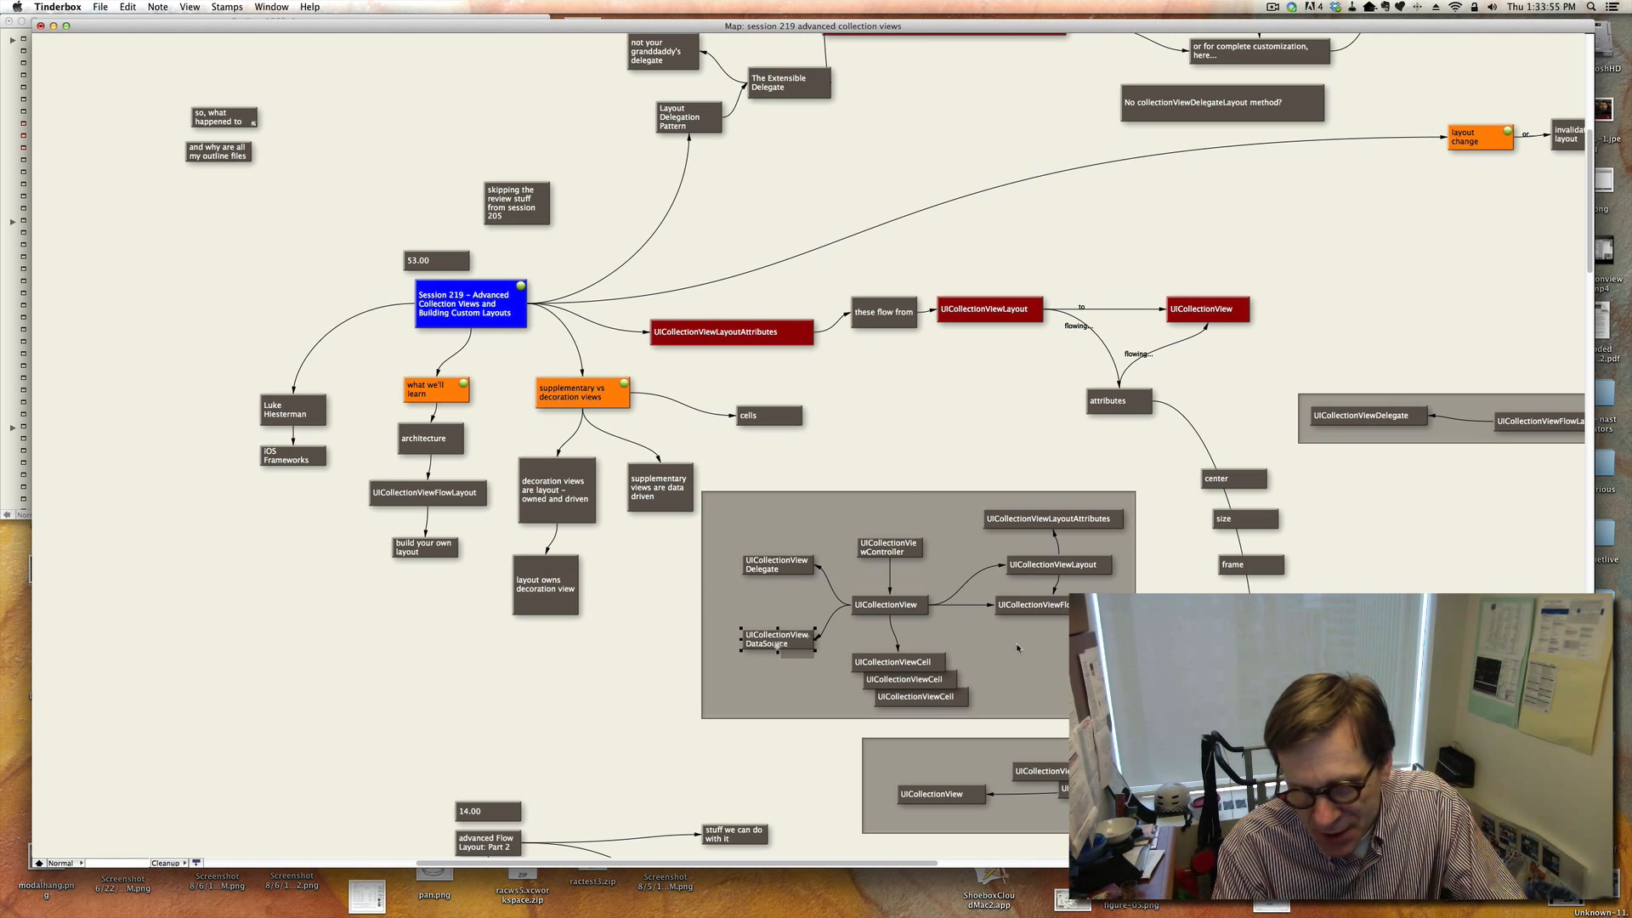
Widen the UICollectionViewController note so its full name fits on one line.
{"action": "left_click", "coordinate": [979, 621]}
{"action": "left_click", "coordinate": [889, 548]}
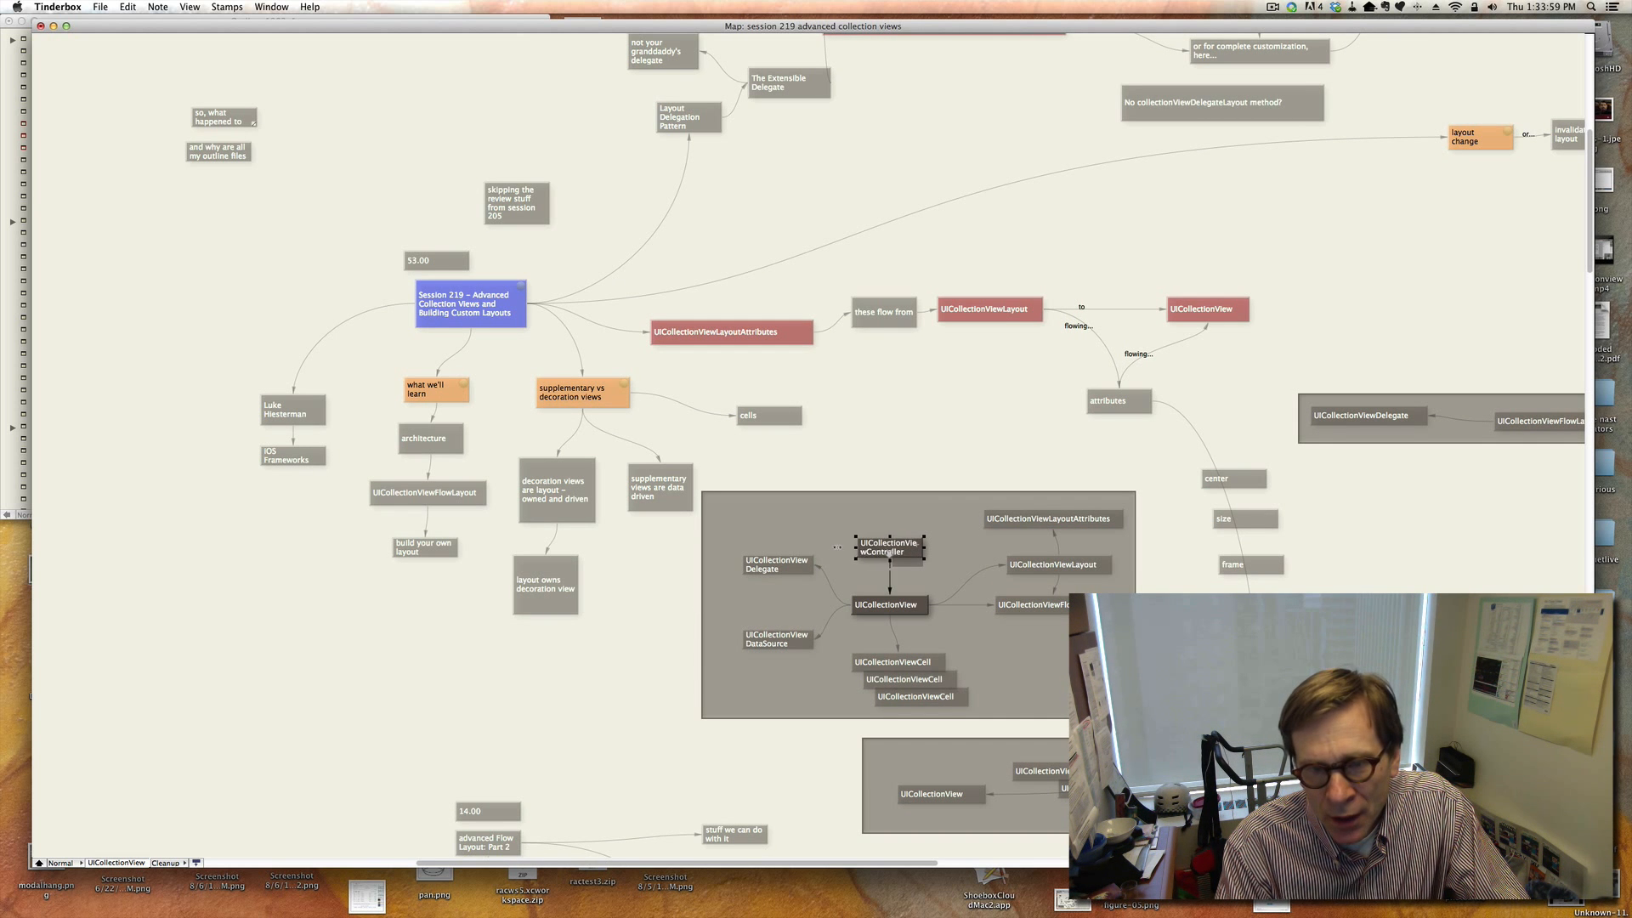
{"action": "left_click_drag", "start_coordinate": [856, 548], "coordinate": [953, 545]}
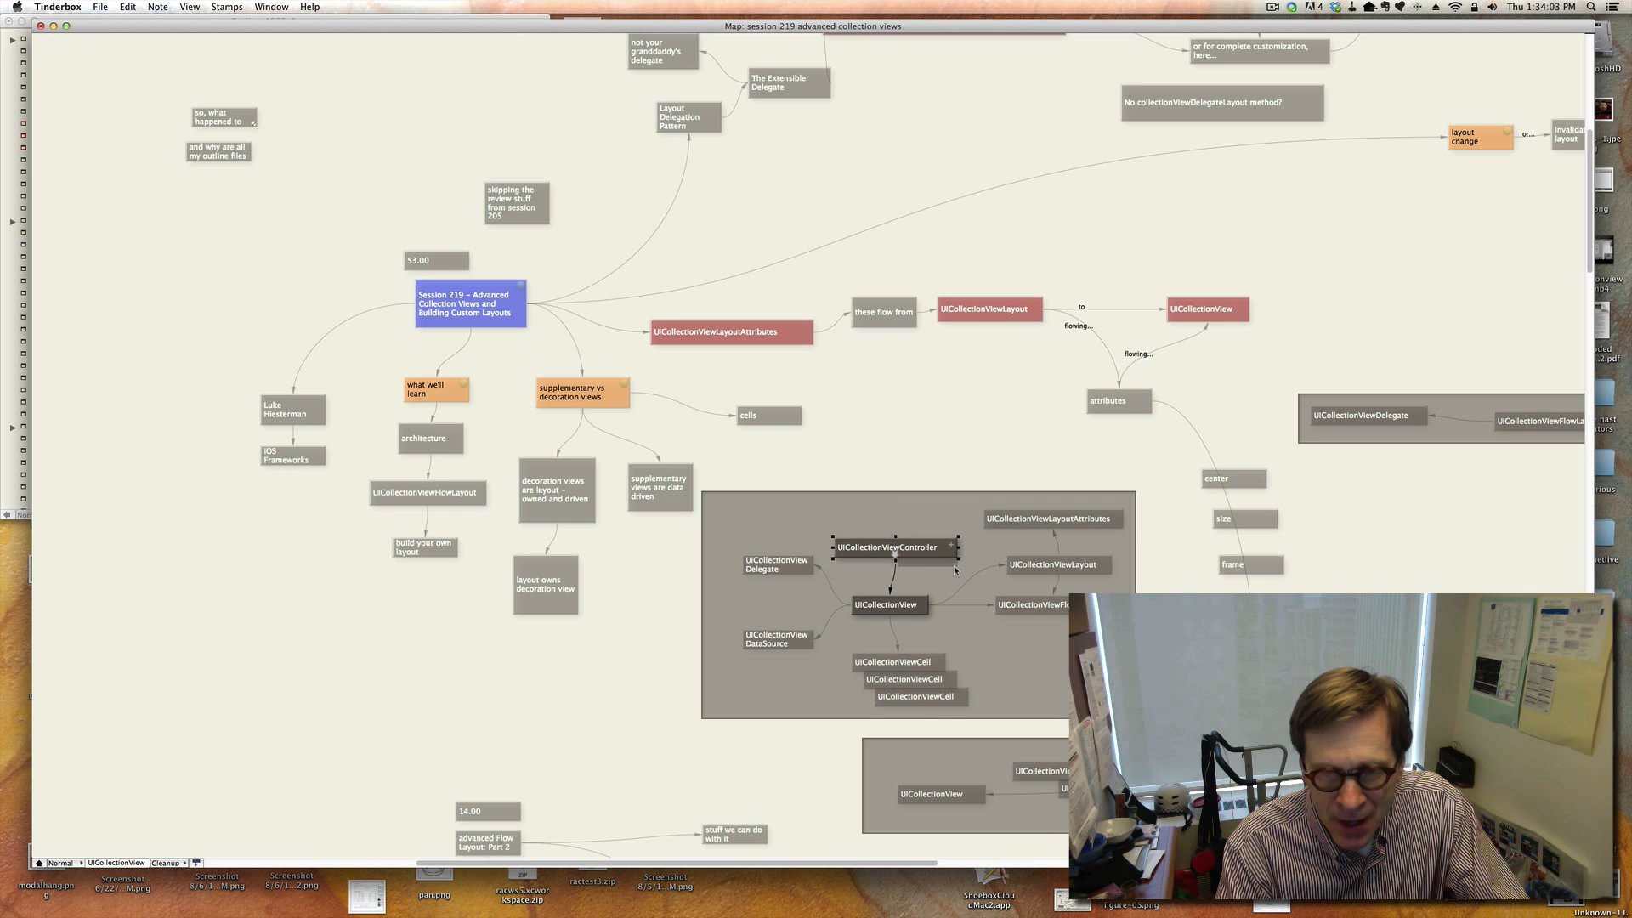
Examine the layout, layout attributes and flow layout notes in the collection view diagram.
{"action": "left_click", "coordinate": [998, 651]}
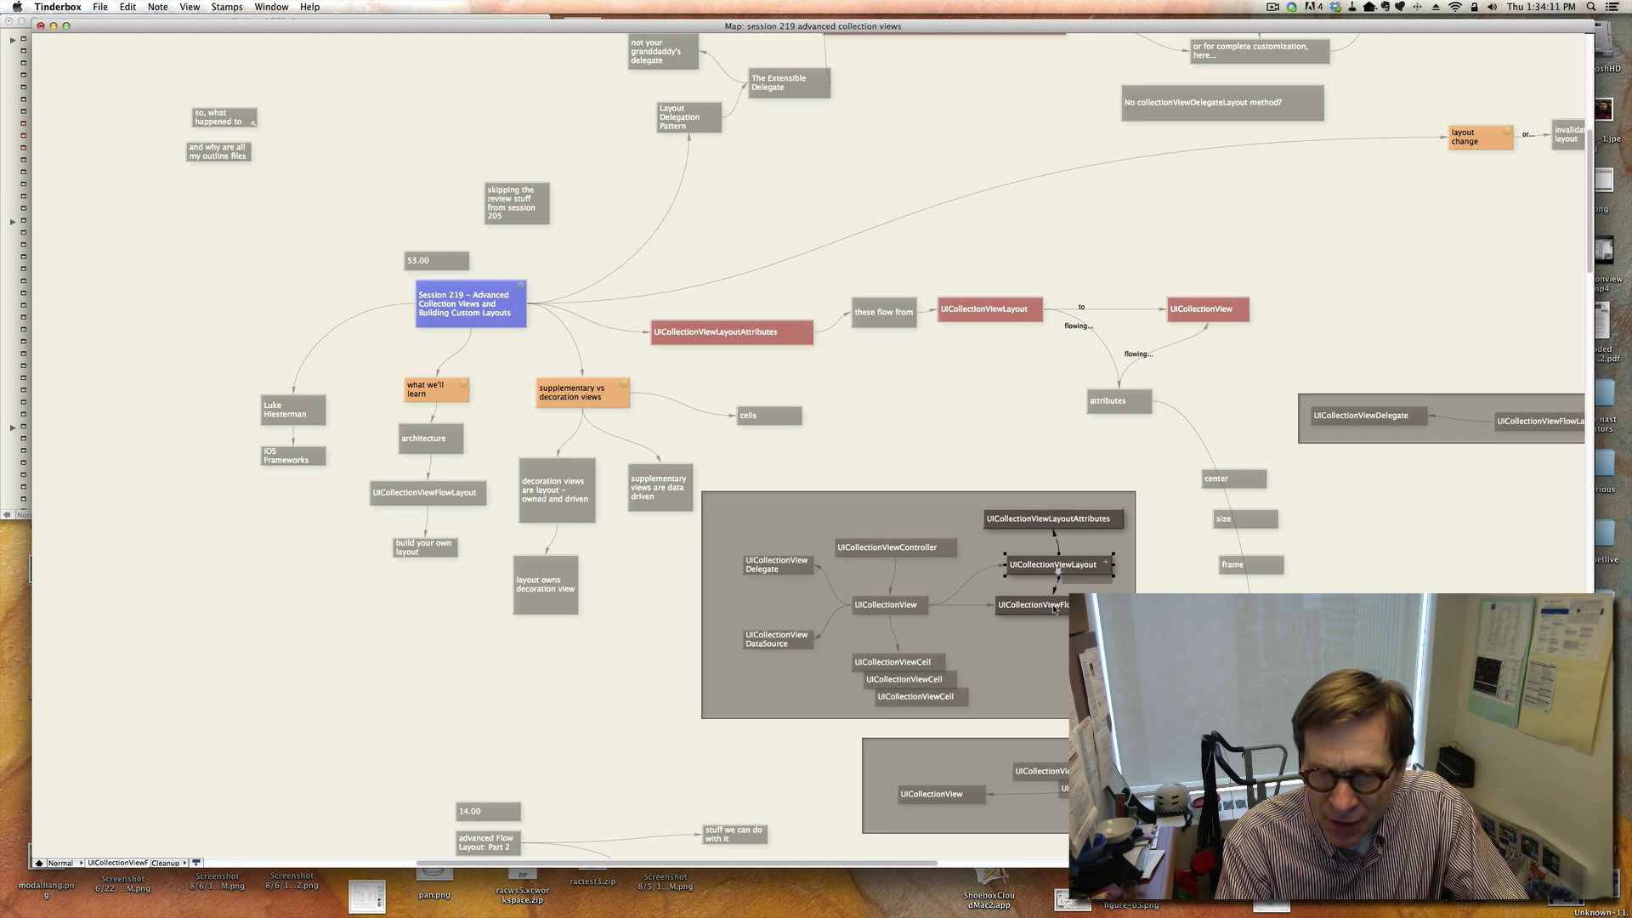
{"action": "left_click", "coordinate": [1054, 608]}
{"action": "left_click", "coordinate": [1041, 643]}
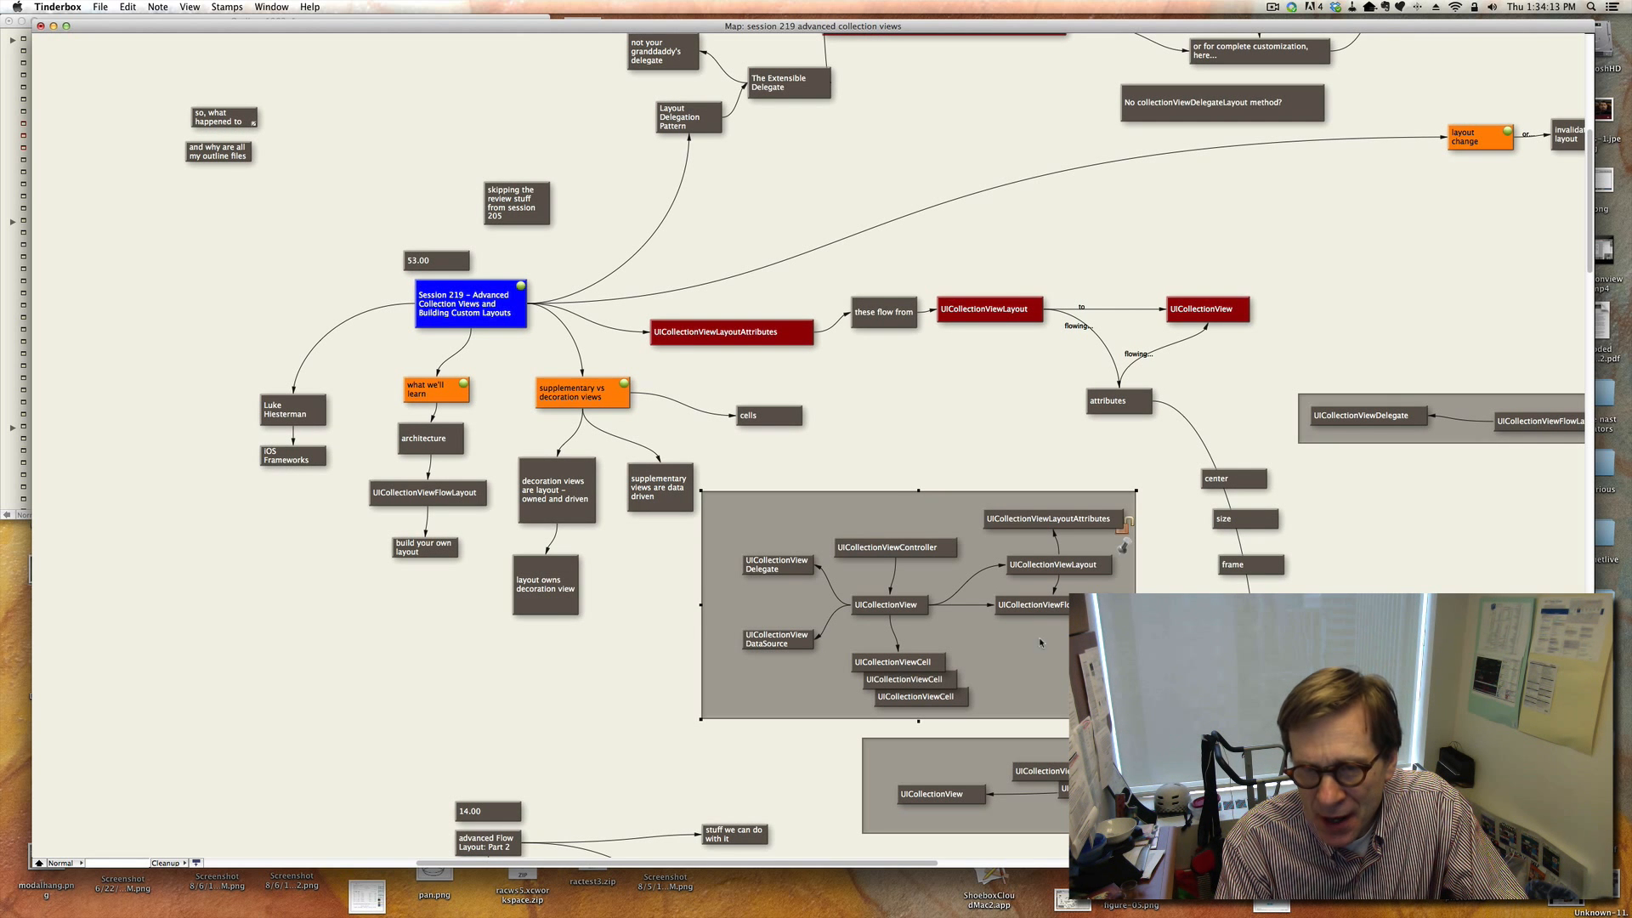
{"action": "left_click", "coordinate": [1051, 522]}
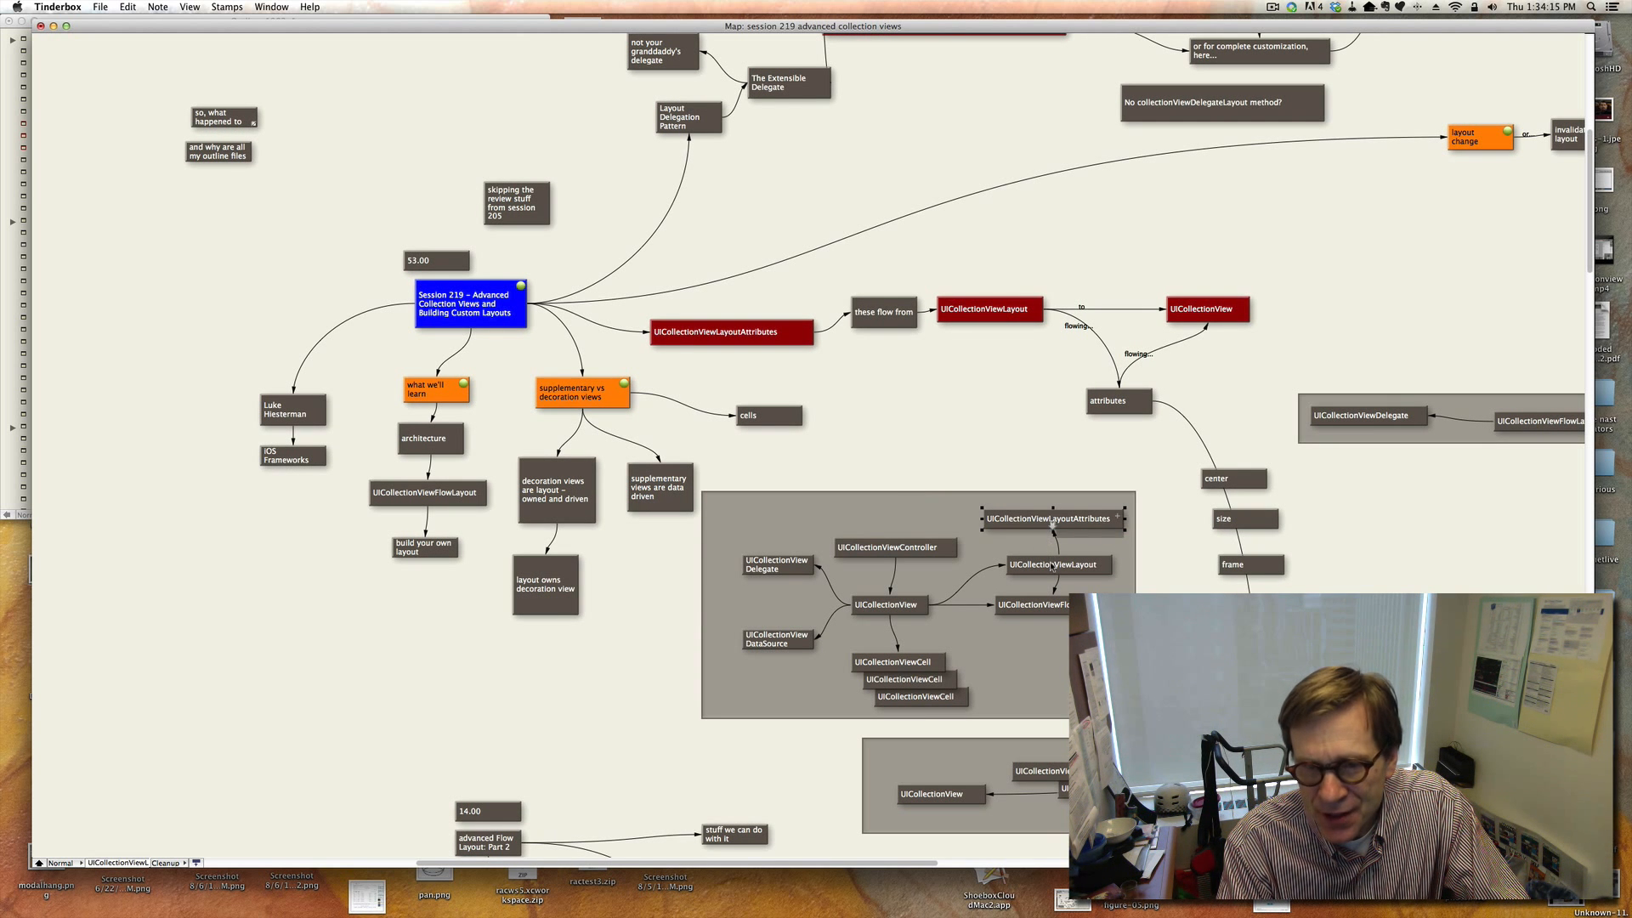
{"action": "left_click", "coordinate": [1052, 567]}
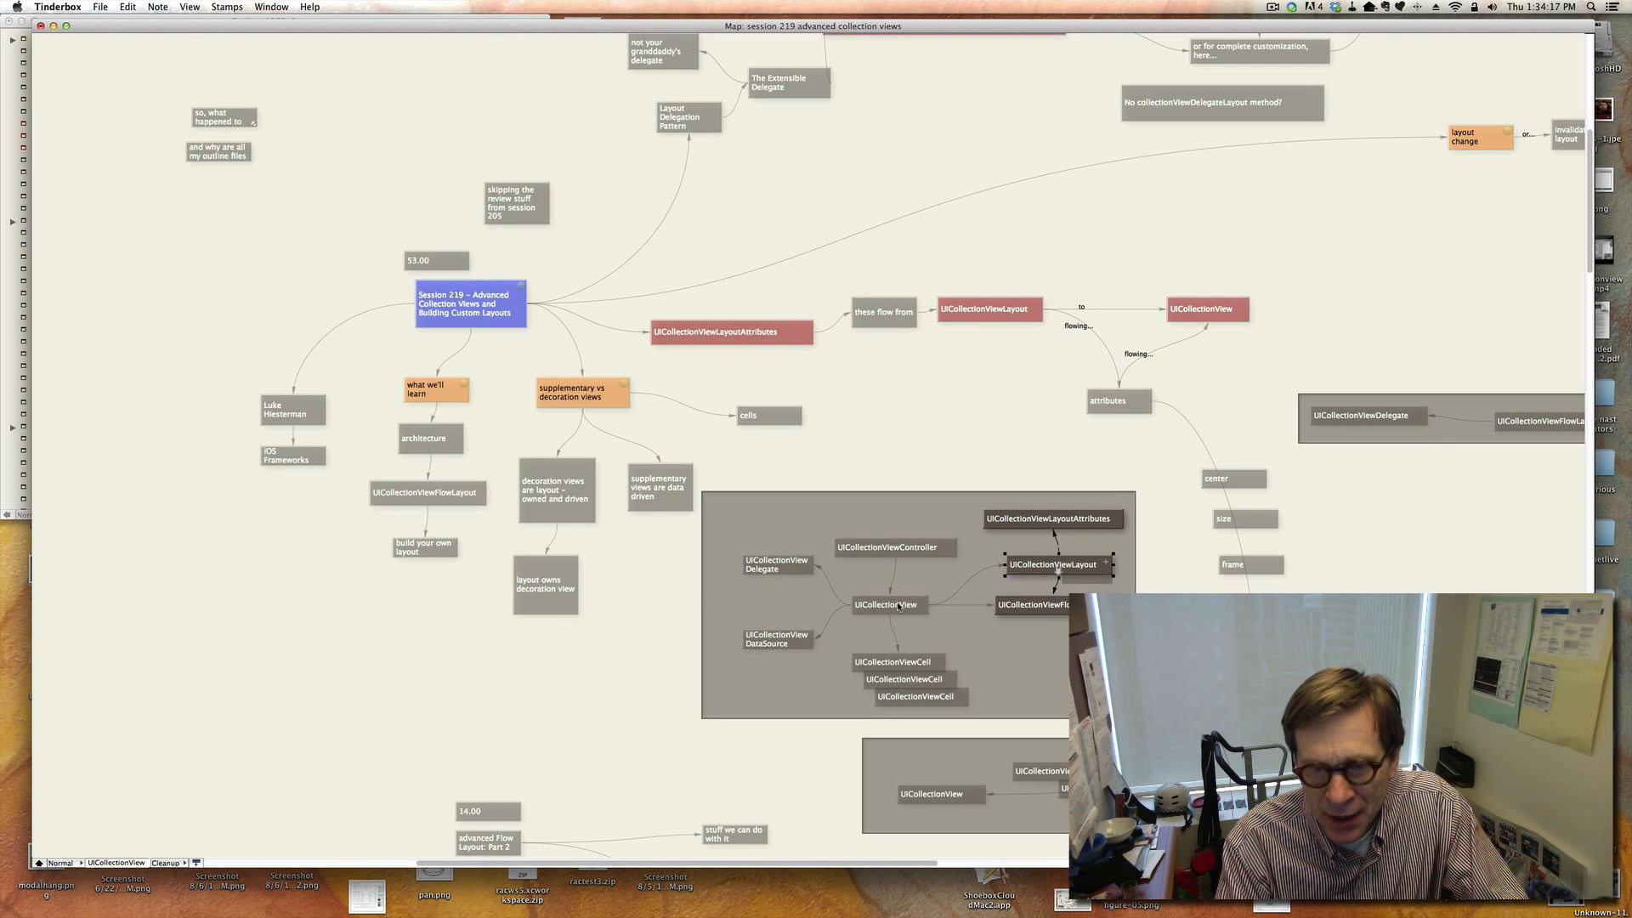
{"action": "left_click", "coordinate": [1019, 661]}
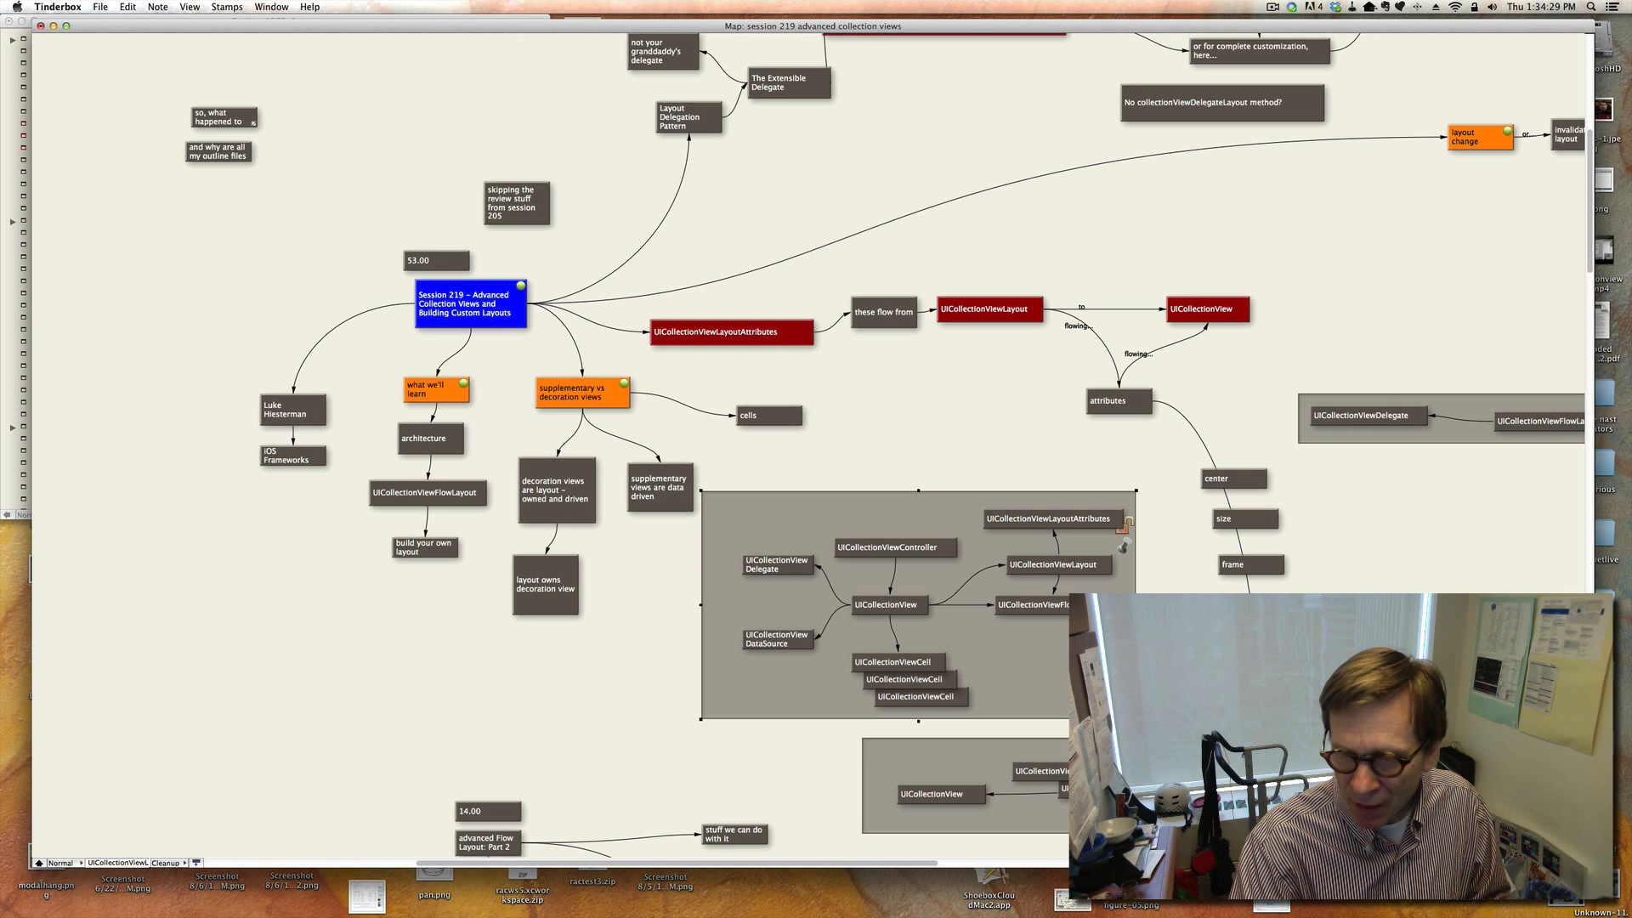
Review the UICollectionViewLayout note and its attribute notes such as center, size and frame.
{"action": "scroll", "coordinate": [1122, 544], "scroll_direction": "down", "scroll_amount": 3}
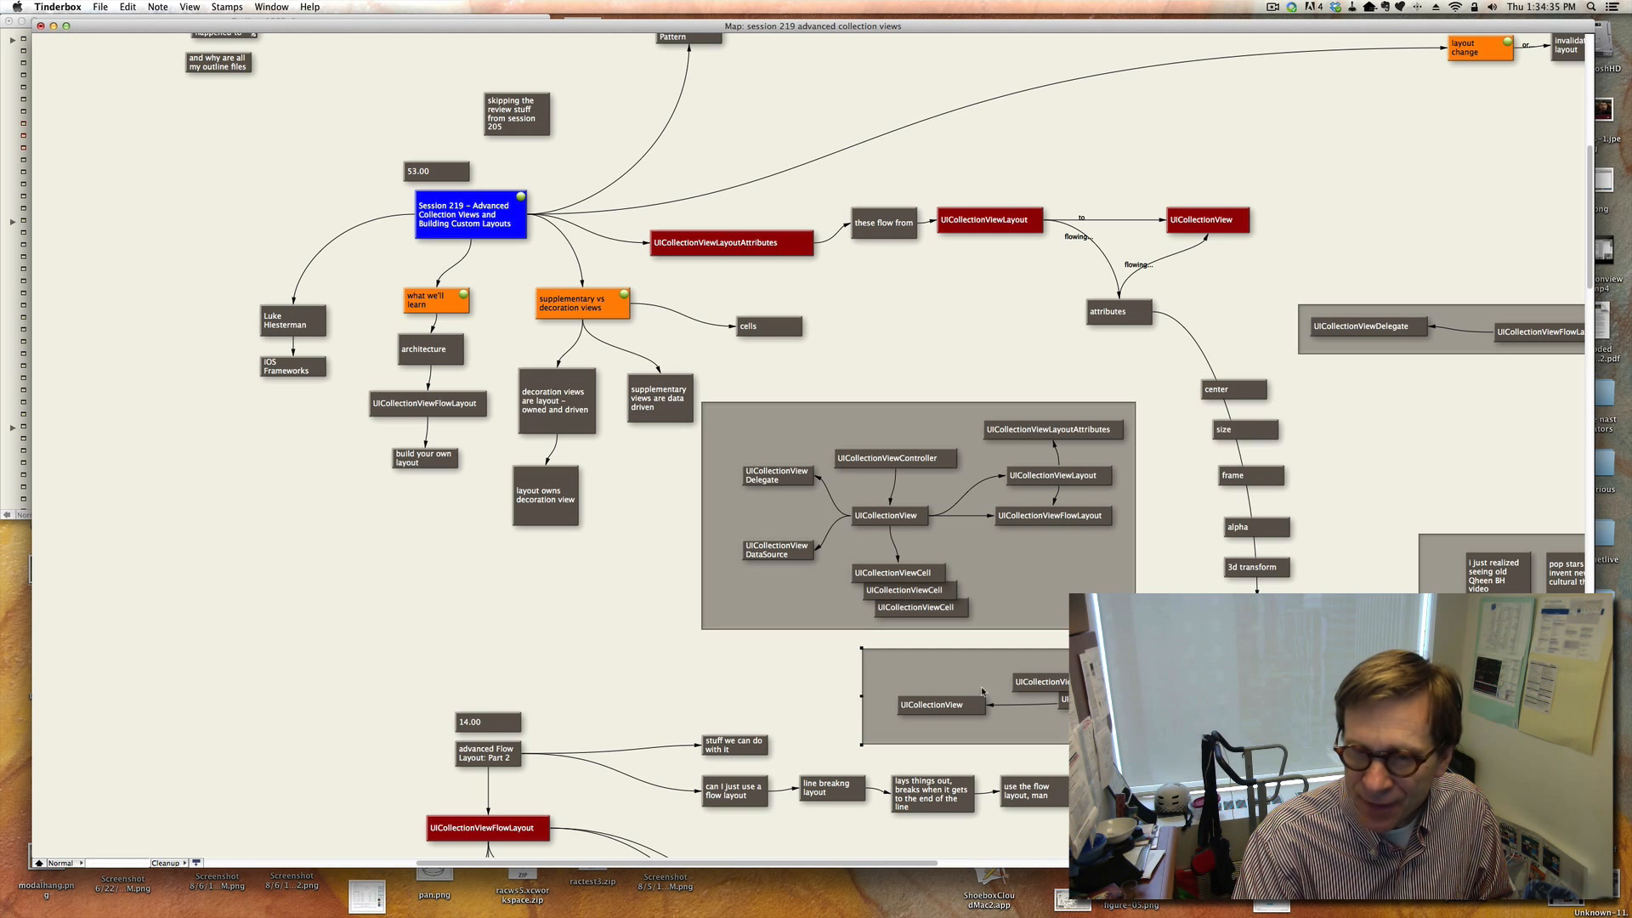
{"action": "left_click", "coordinate": [966, 712]}
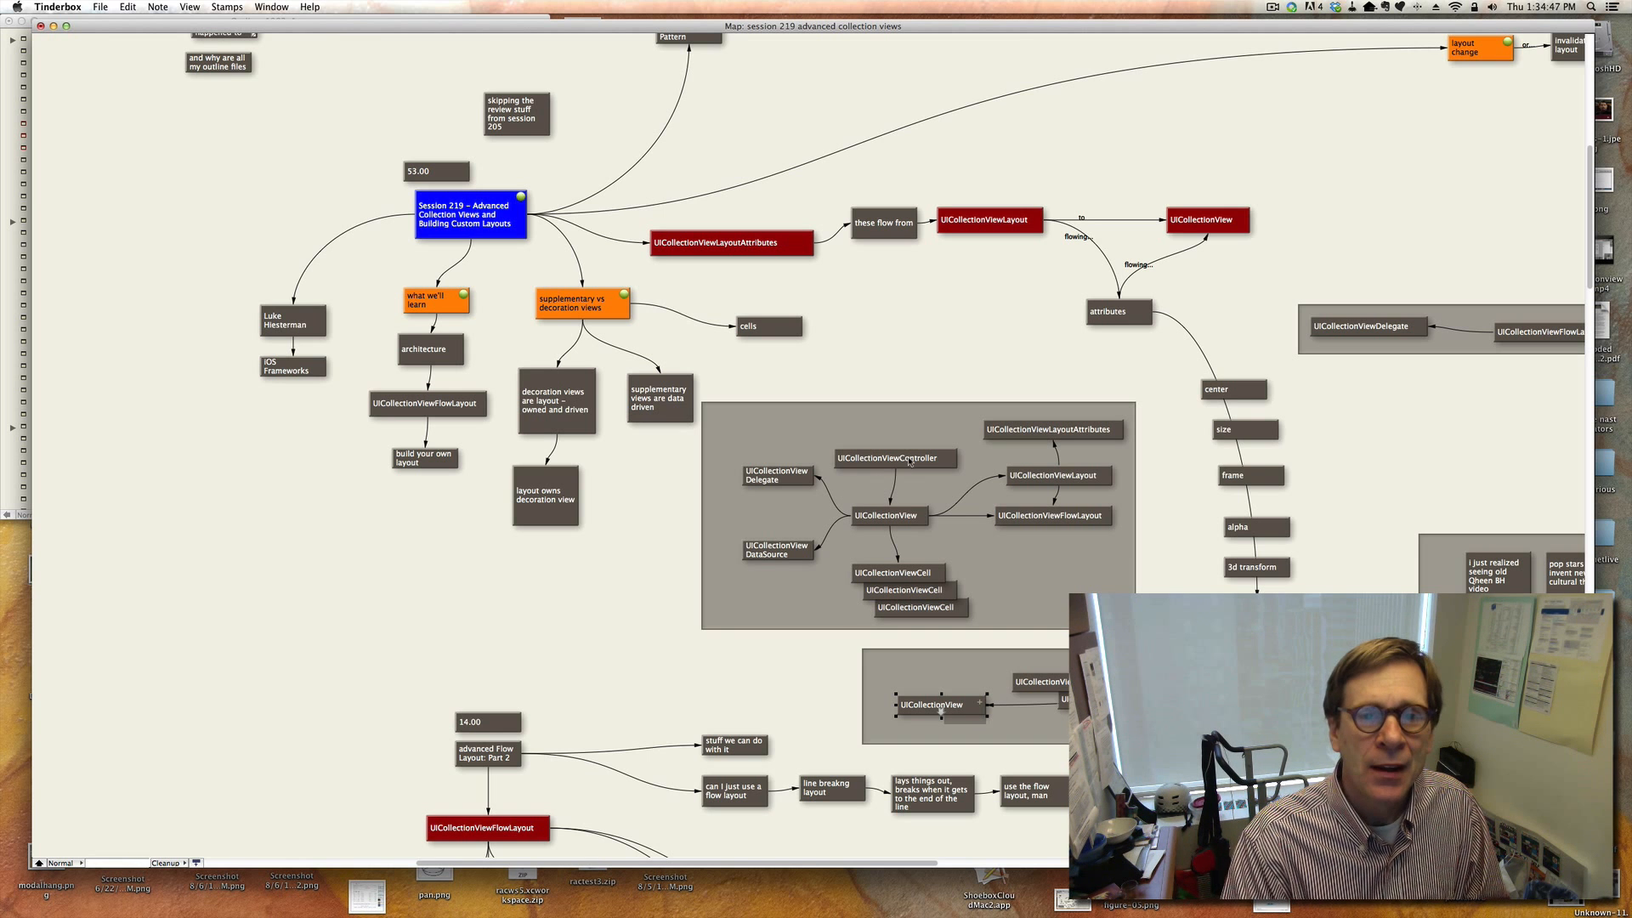
{"action": "left_click", "coordinate": [898, 337]}
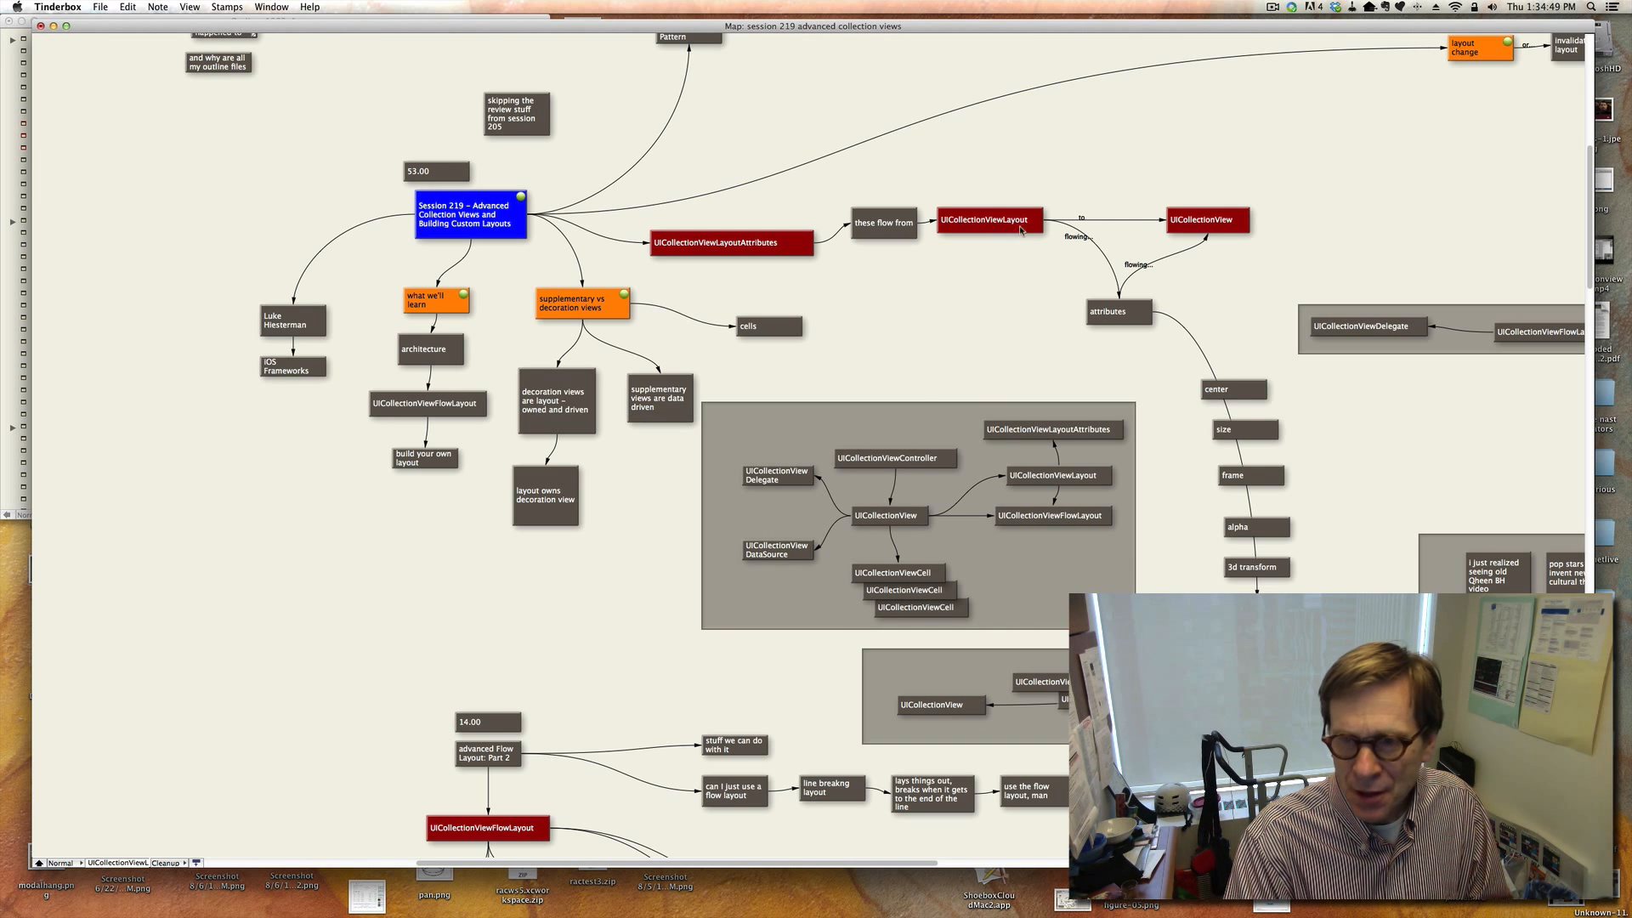
{"action": "left_click", "coordinate": [1021, 230]}
{"action": "left_click", "coordinate": [1228, 389]}
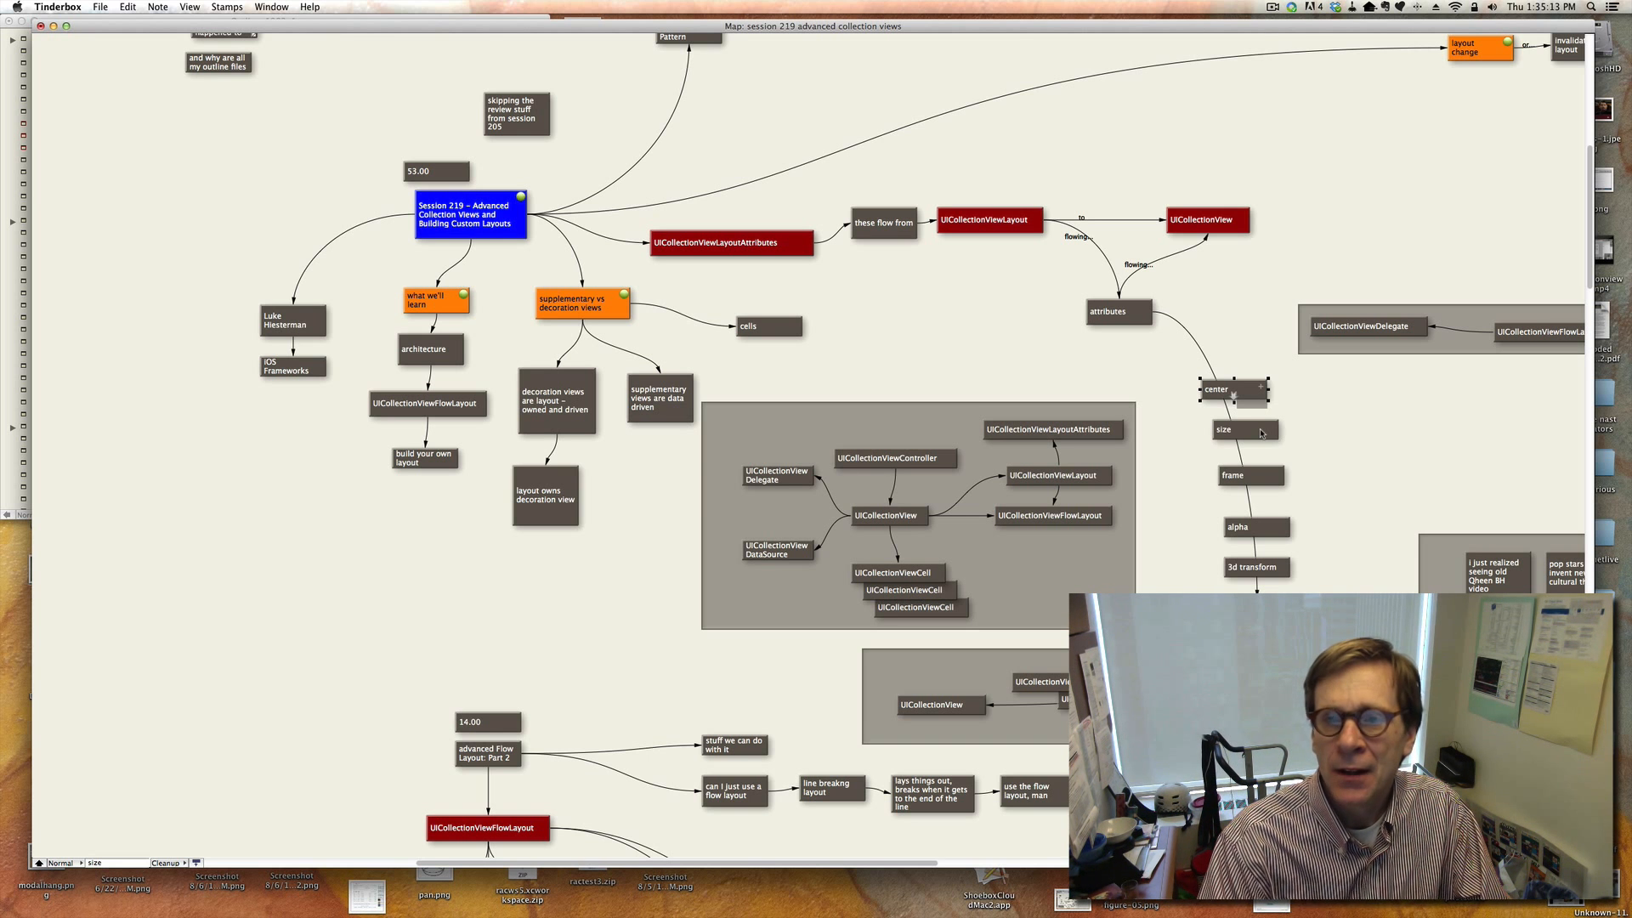
{"action": "left_click", "coordinate": [1233, 315]}
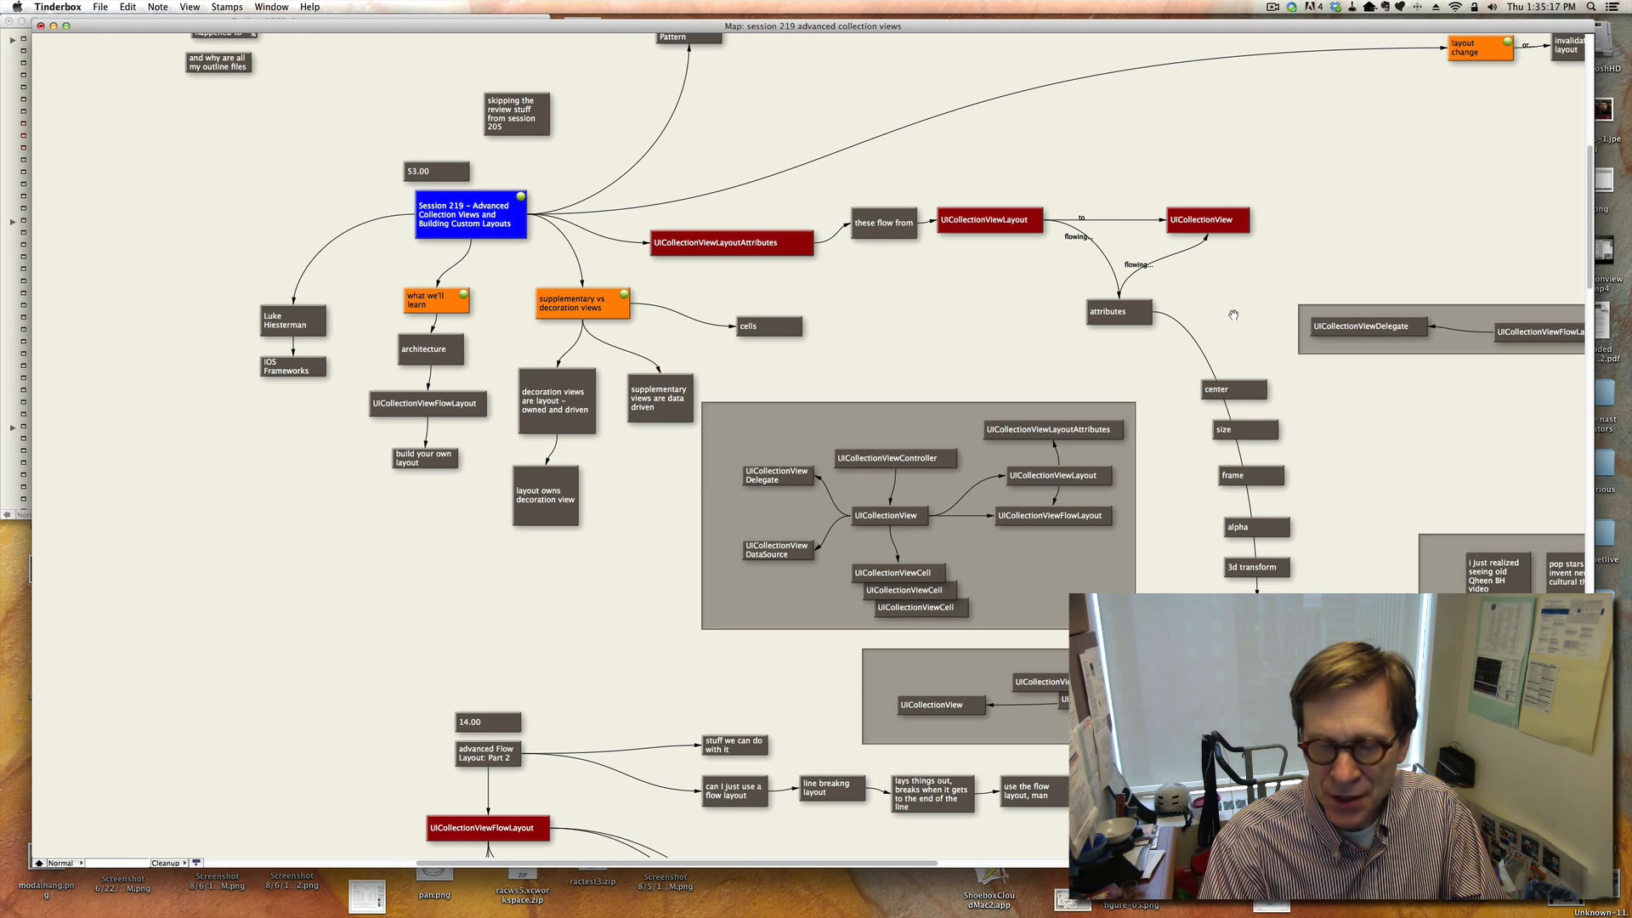
{"action": "scroll", "coordinate": [1233, 315], "scroll_direction": "up", "scroll_amount": 5}
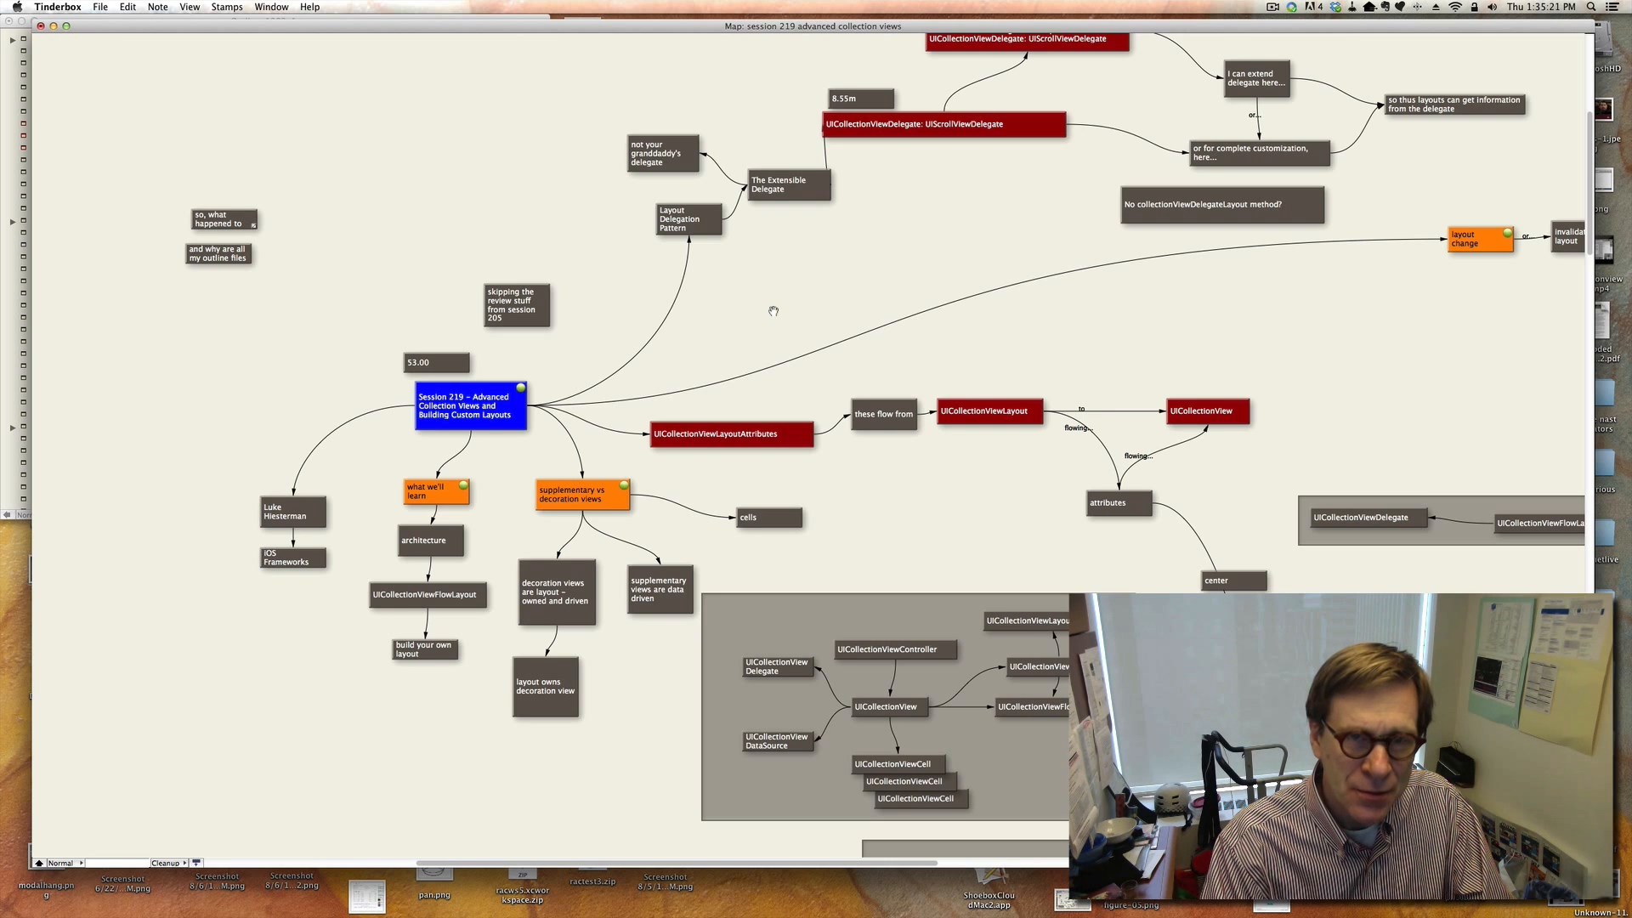
{"action": "scroll", "coordinate": [773, 311], "scroll_direction": "up", "scroll_amount": 3}
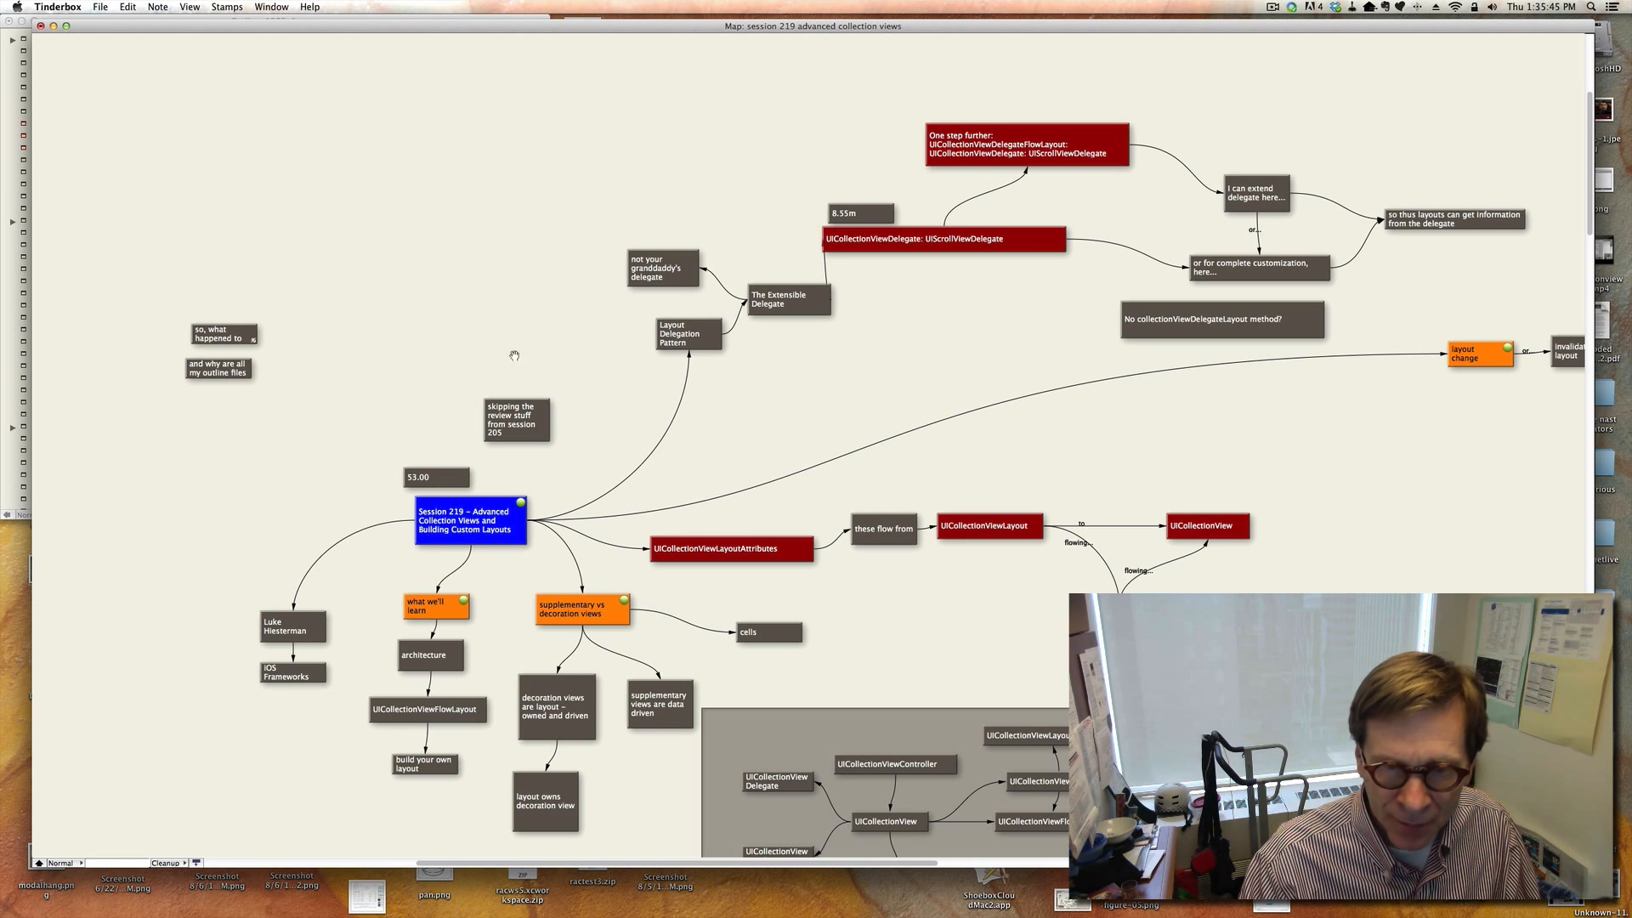
Review the delegate notes linked from the Layout Delegation Pattern branch.
{"action": "left_click", "coordinate": [920, 241]}
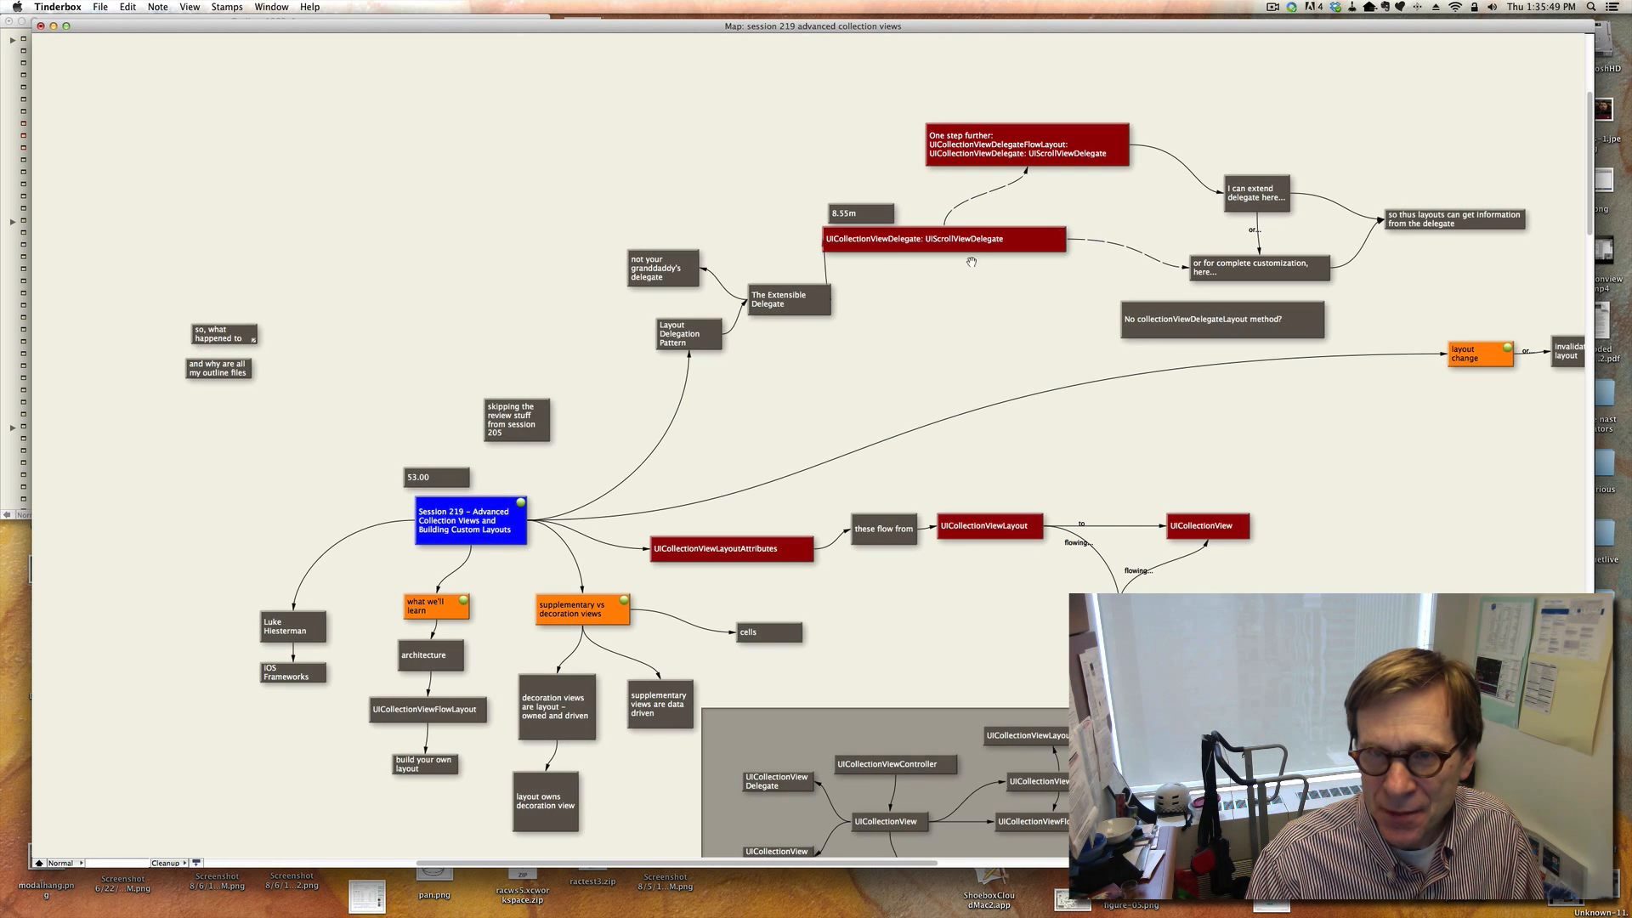
{"action": "left_click", "coordinate": [954, 373]}
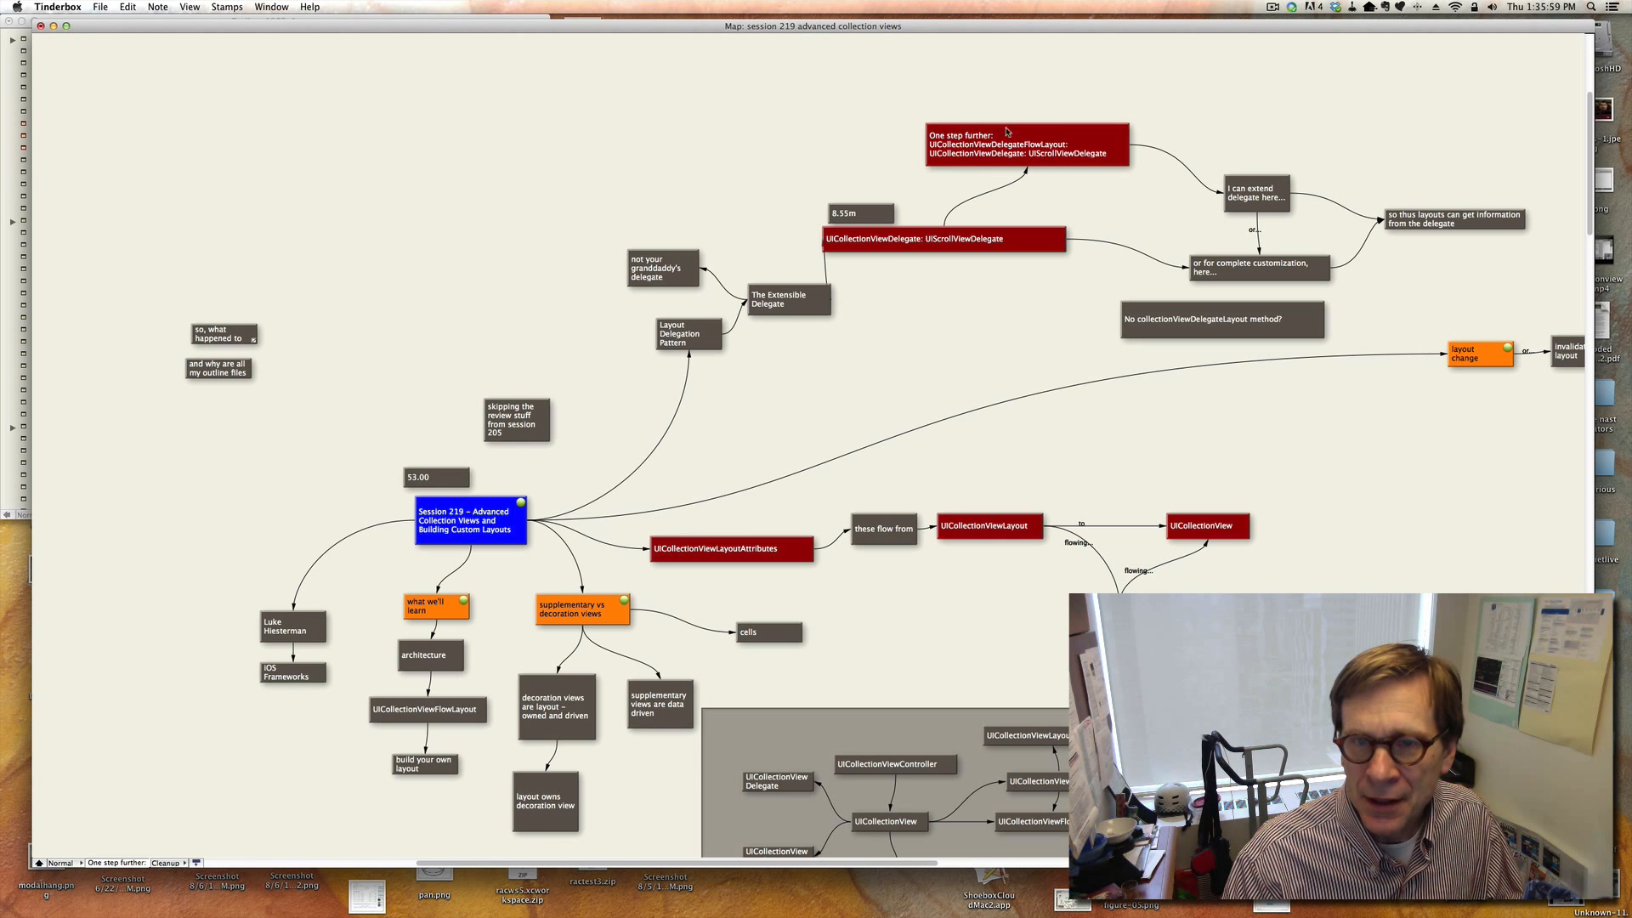
{"action": "left_click", "coordinate": [1007, 155]}
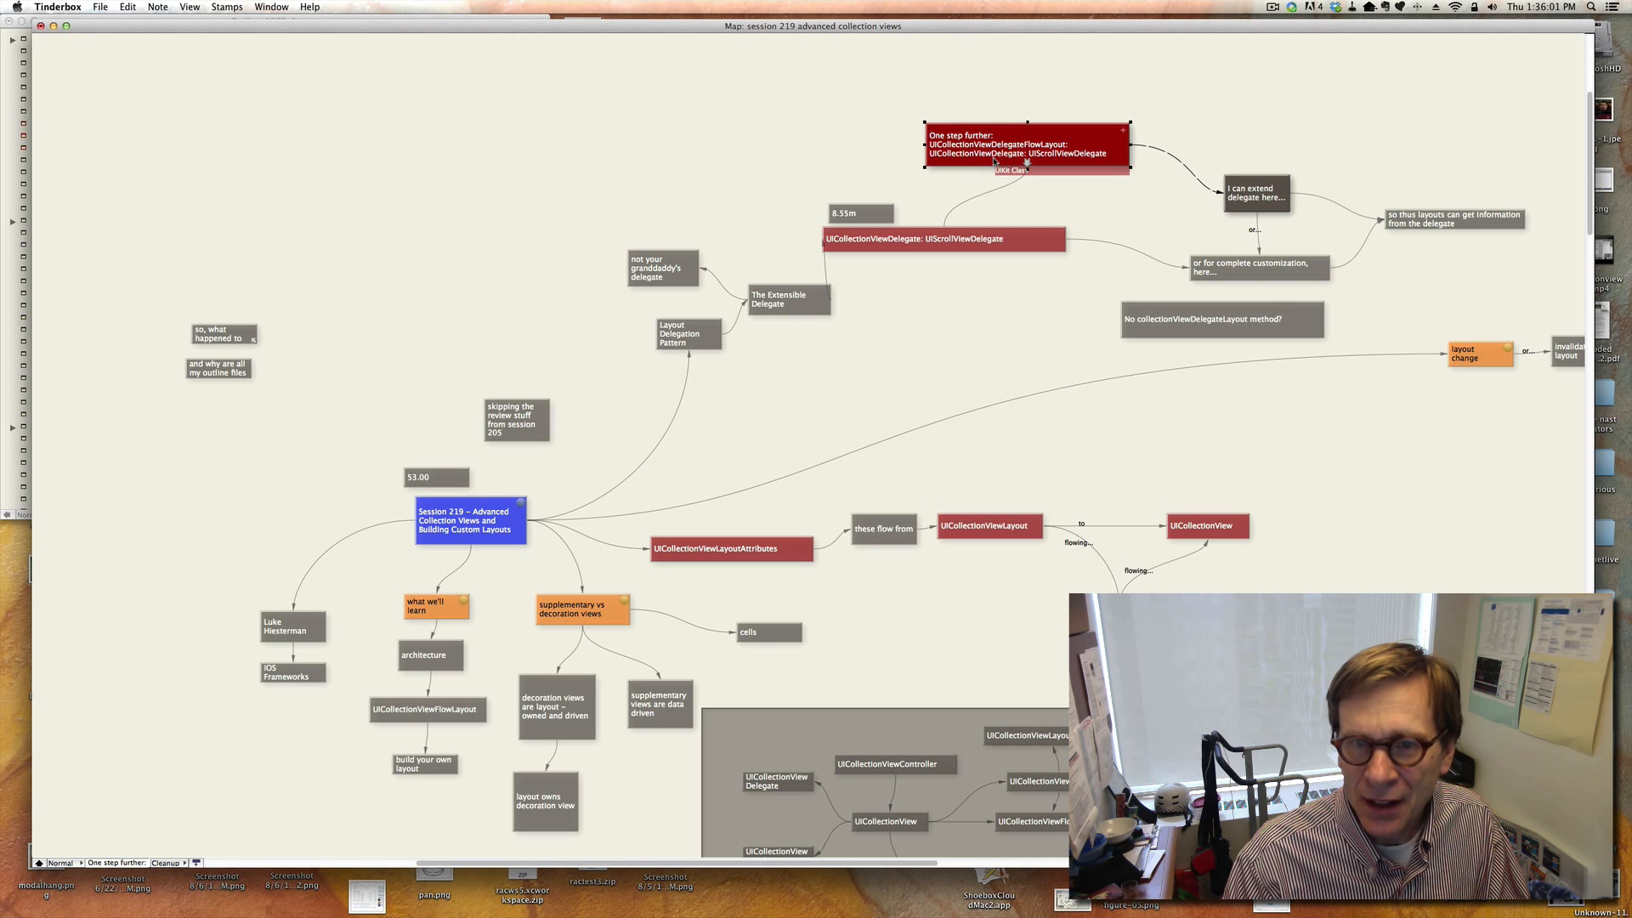
{"action": "left_click", "coordinate": [1011, 158]}
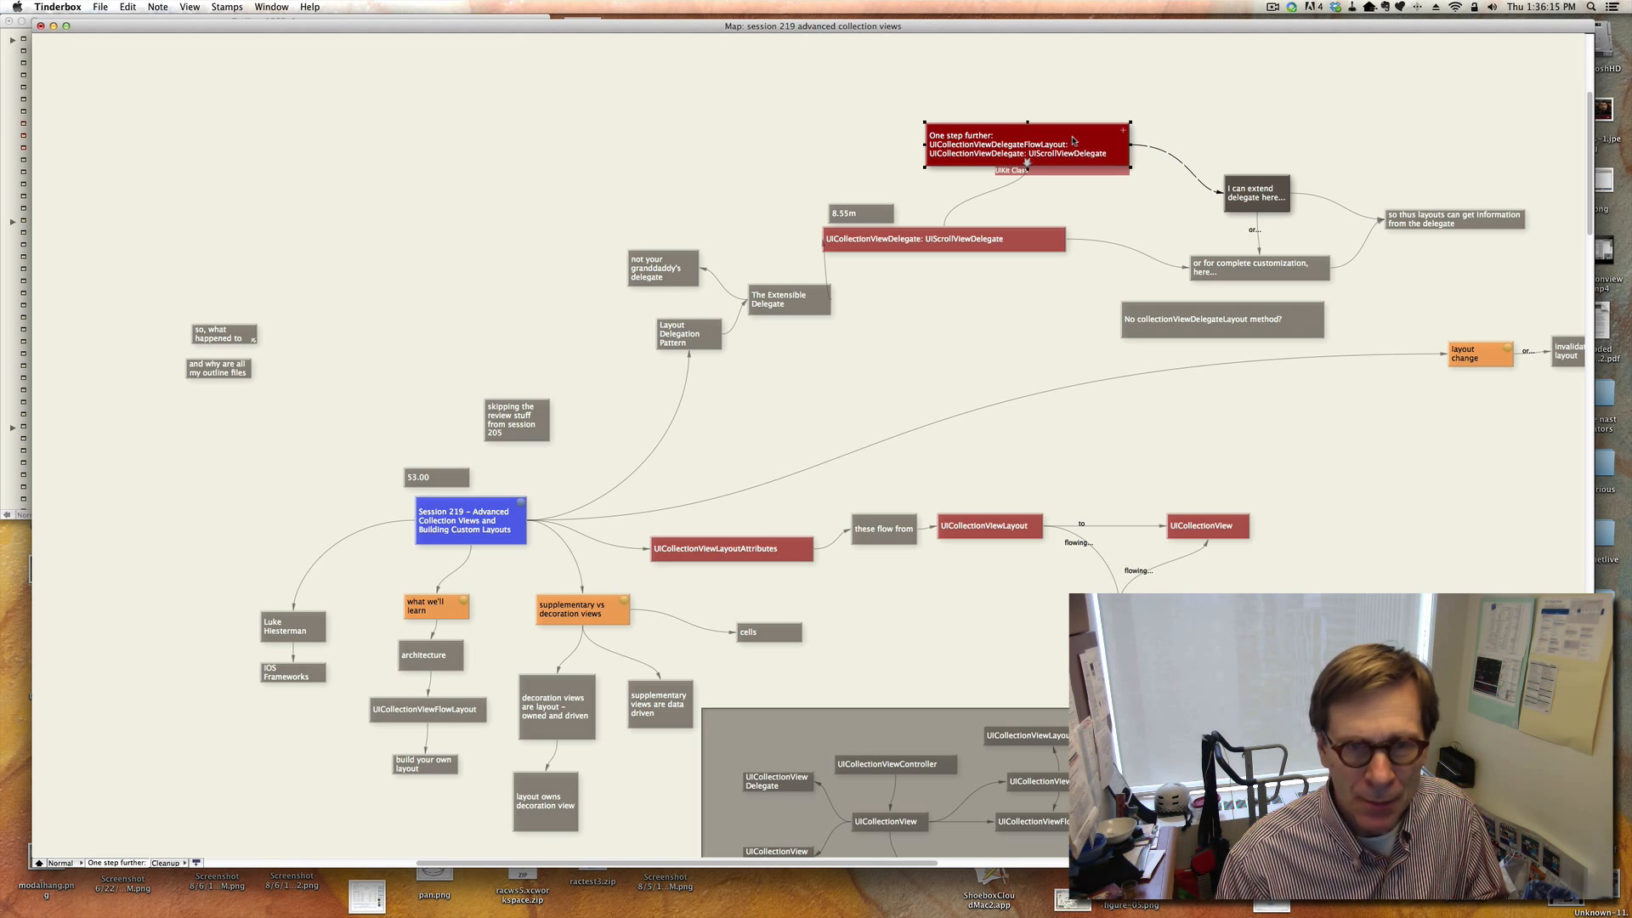
{"action": "left_click", "coordinate": [722, 366]}
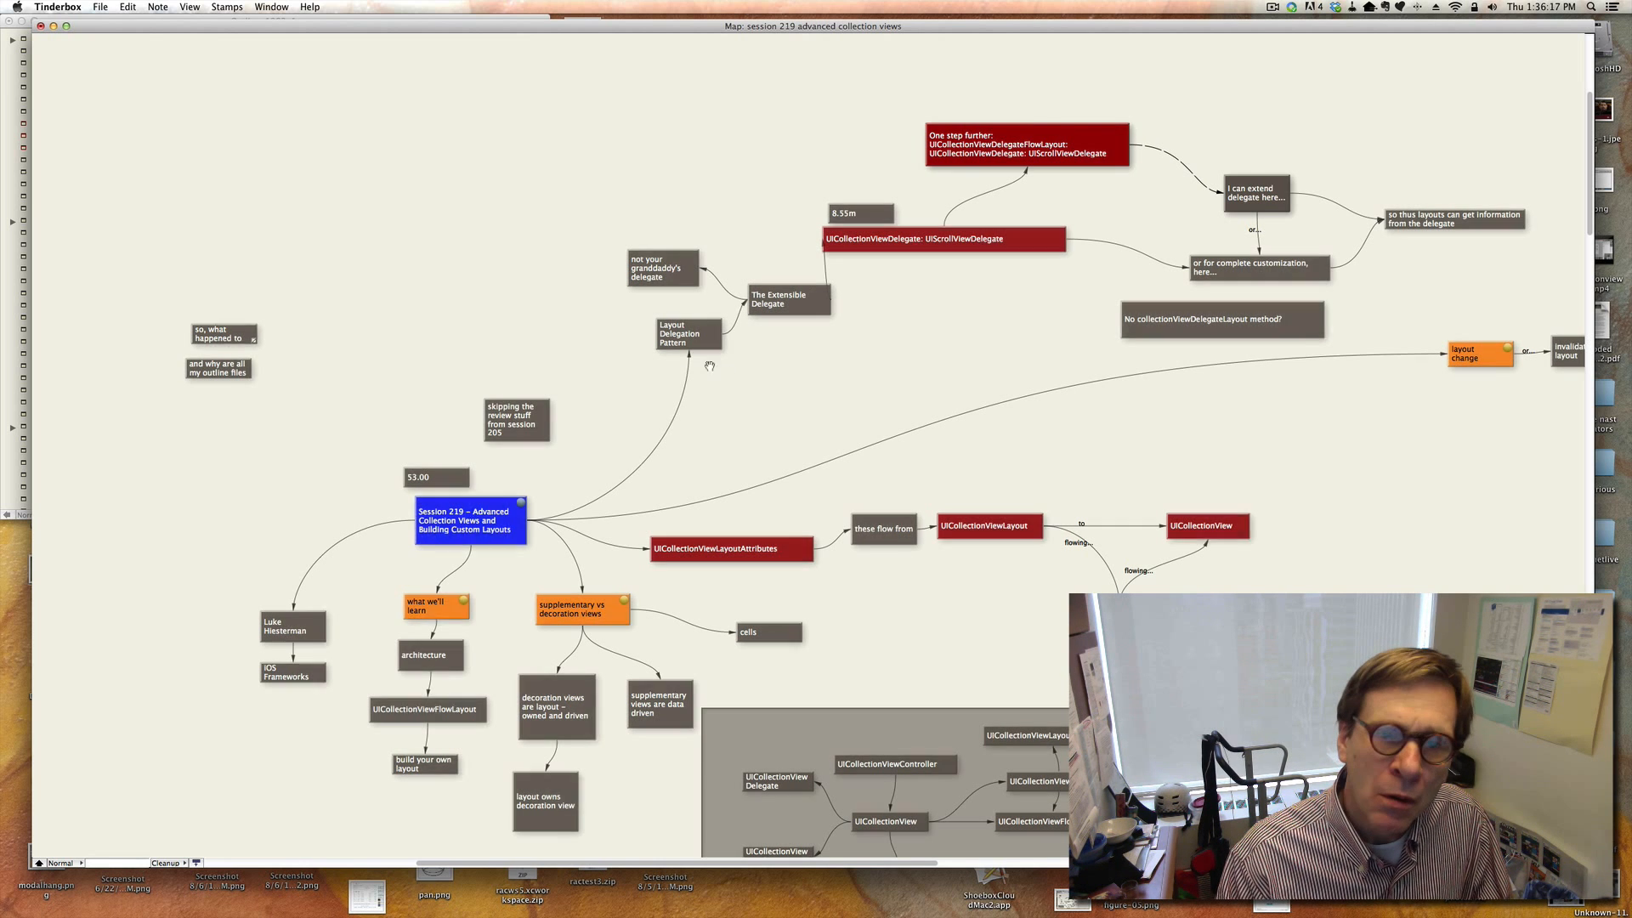
{"action": "left_click", "coordinate": [696, 343]}
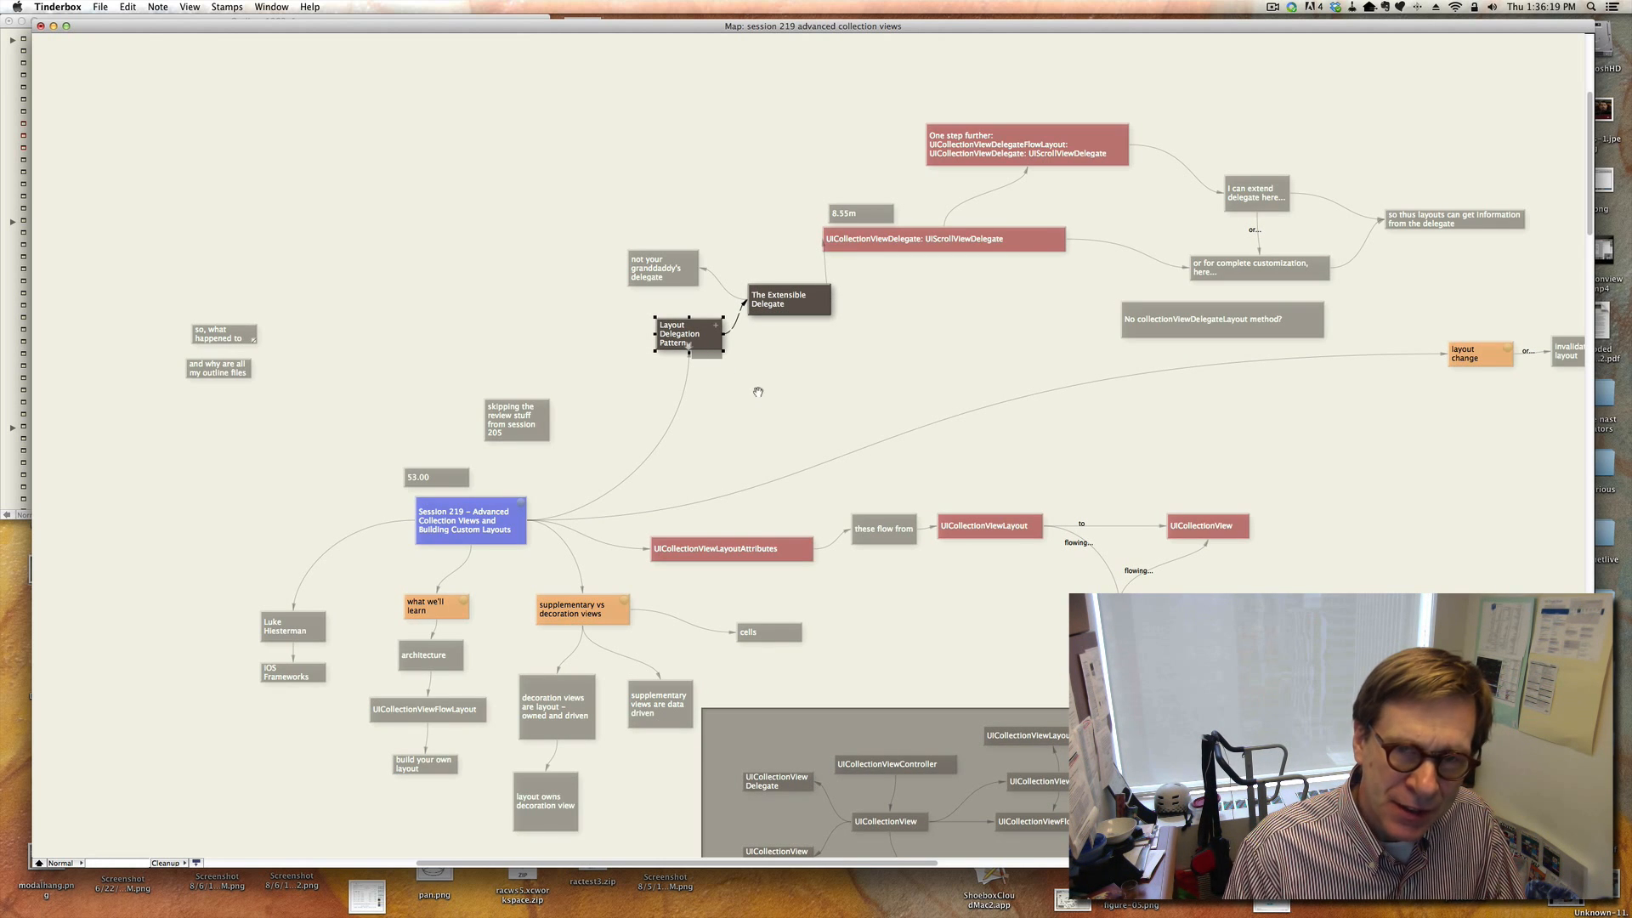
Examine the extensible delegate notes and the note questioning the missing collectionViewDelegateLayout method.
{"action": "left_click", "coordinate": [787, 308]}
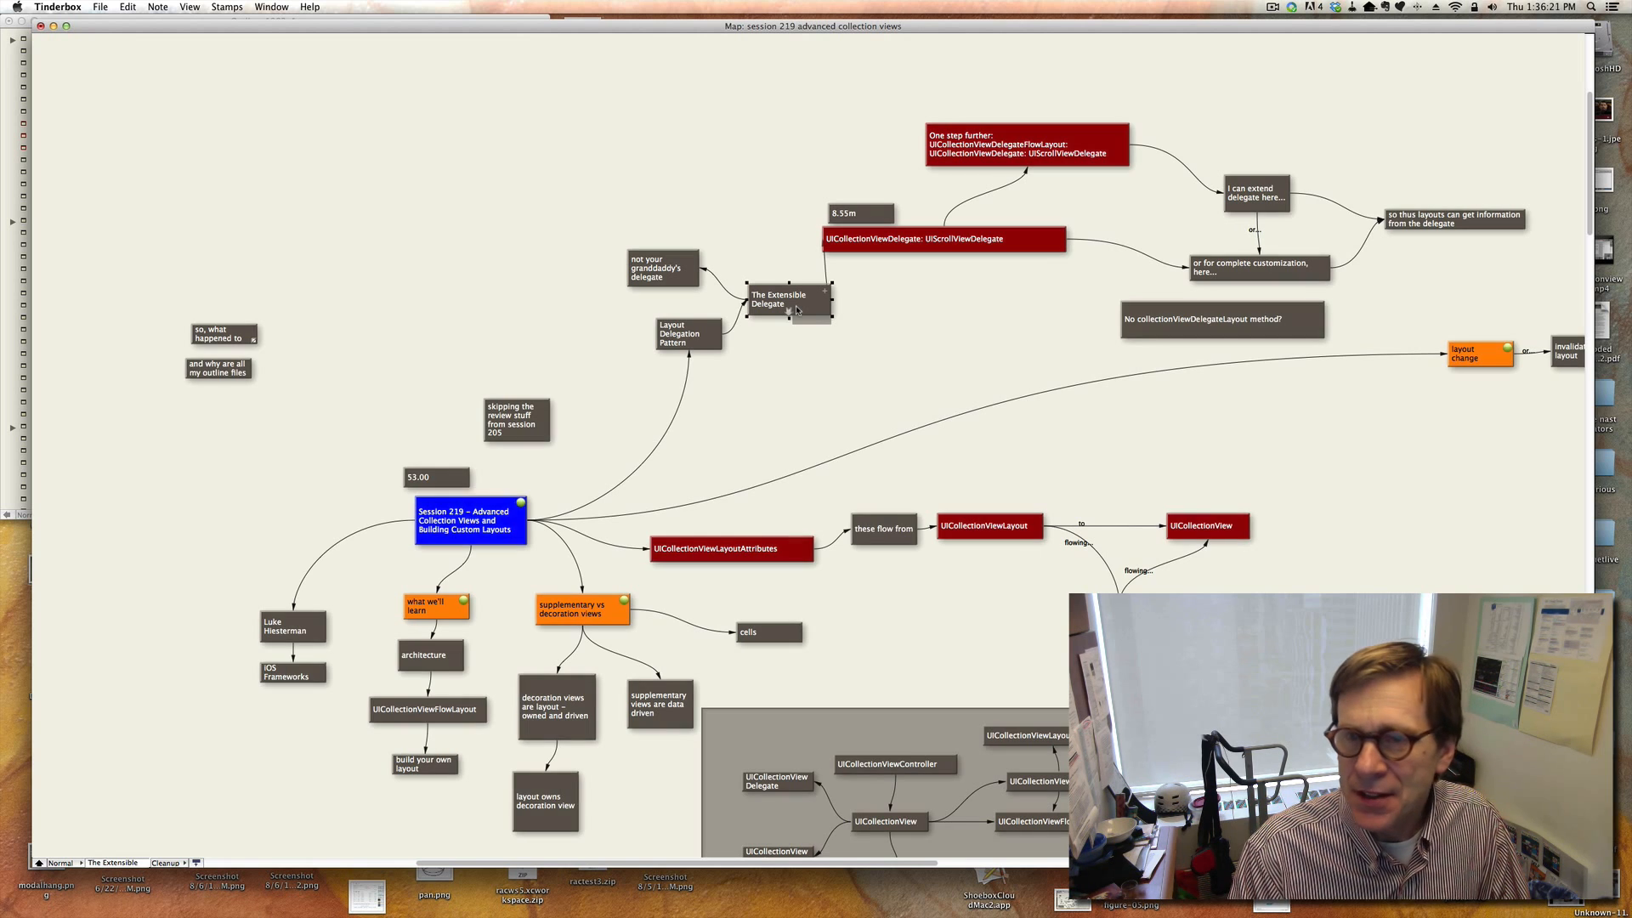
{"action": "left_click", "coordinate": [1279, 197]}
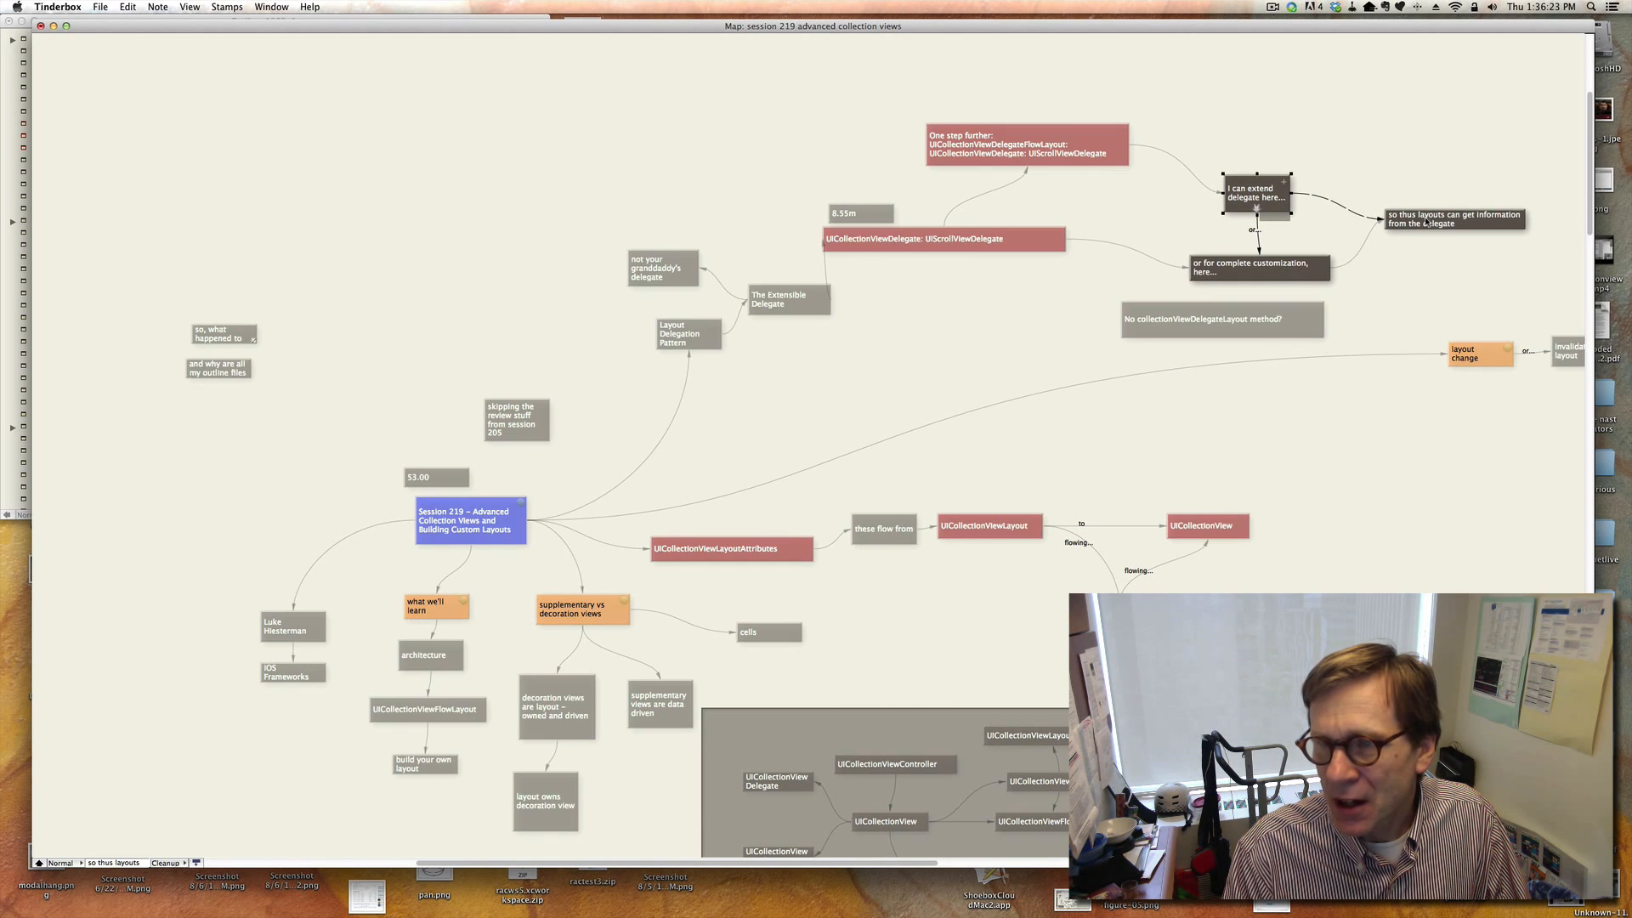
{"action": "left_click", "coordinate": [1377, 297]}
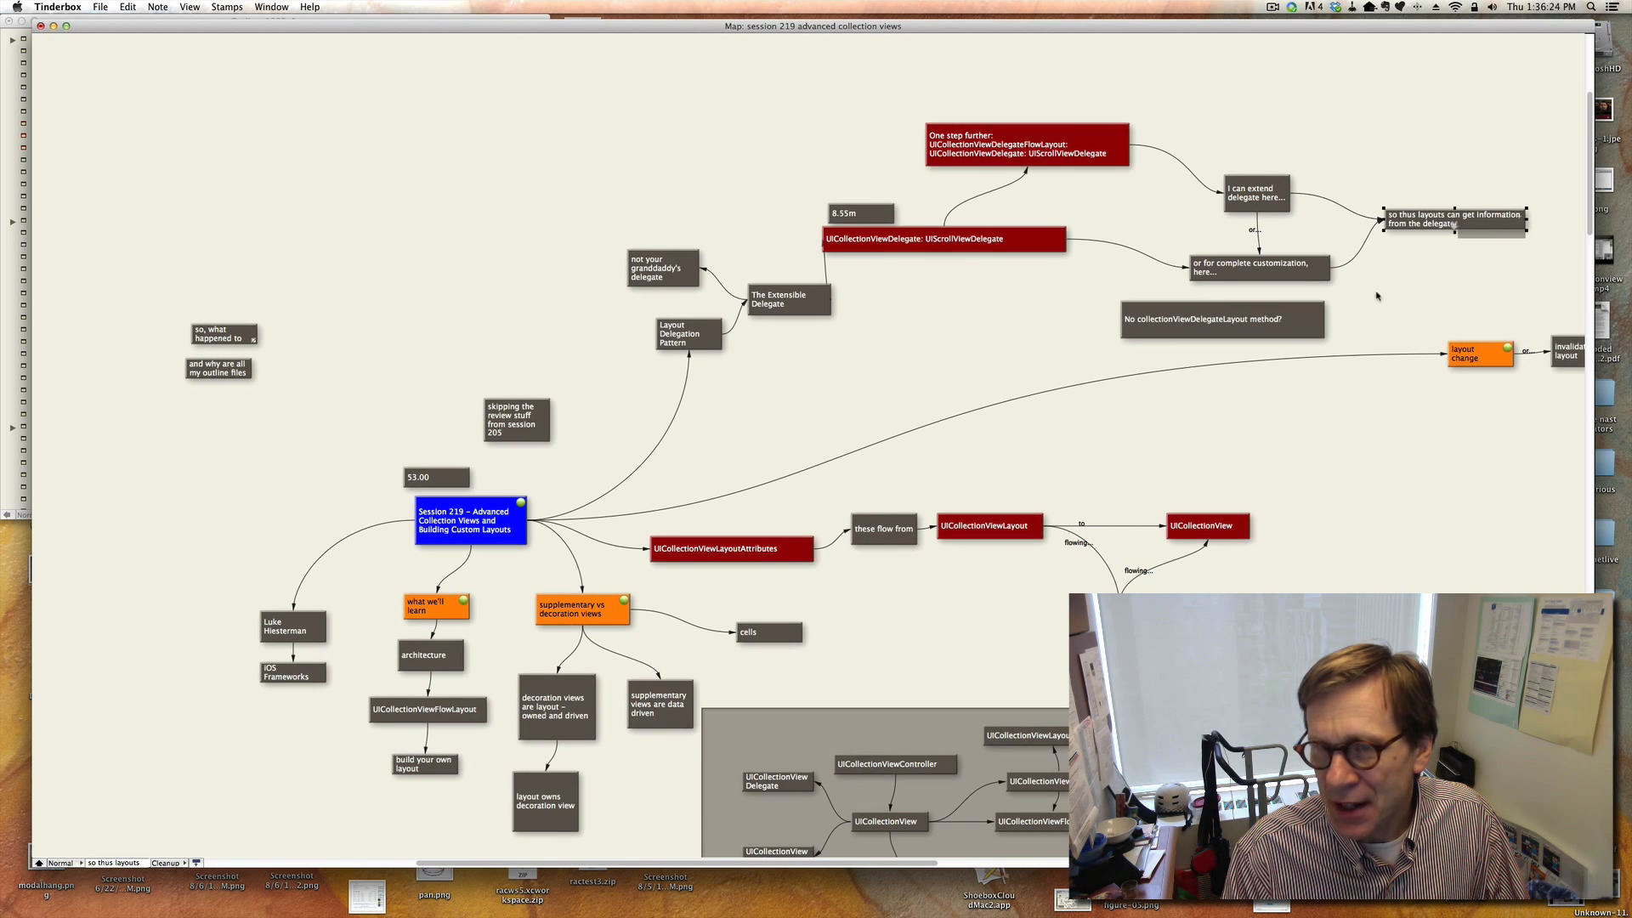
{"action": "left_click", "coordinate": [1268, 330]}
Review the layout invalidation branch notes about invalidateLayout, delegate data model changes and rebuilding the layout.
{"action": "scroll", "coordinate": [1322, 382], "scroll_direction": "right", "scroll_amount": 5}
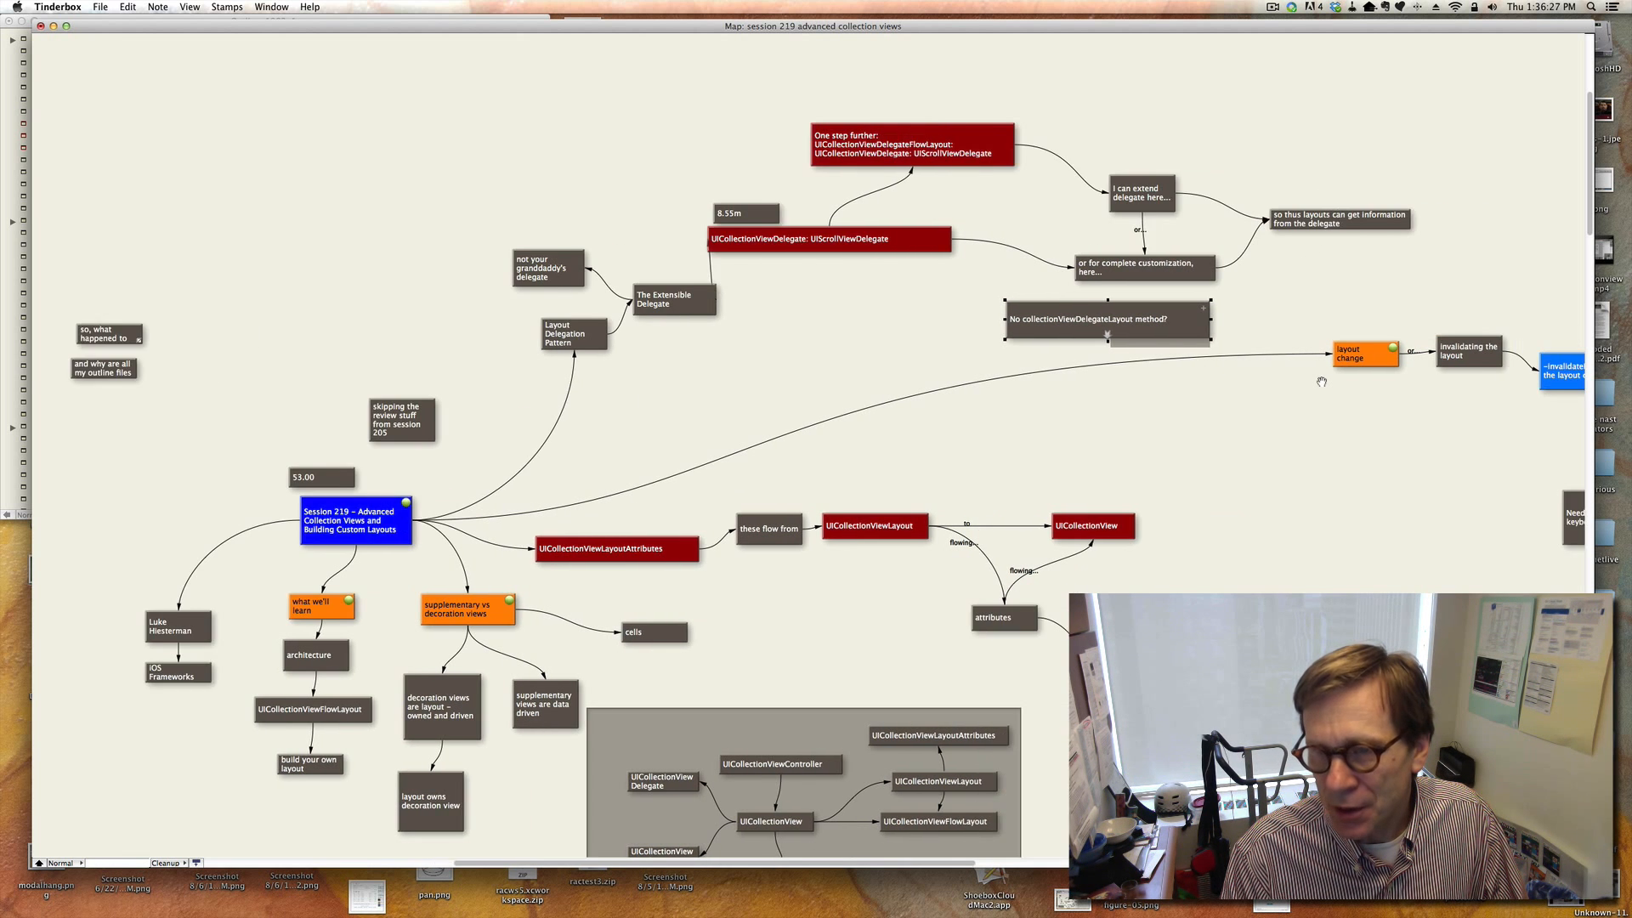
{"action": "scroll", "coordinate": [1322, 381], "scroll_direction": "right", "scroll_amount": 6}
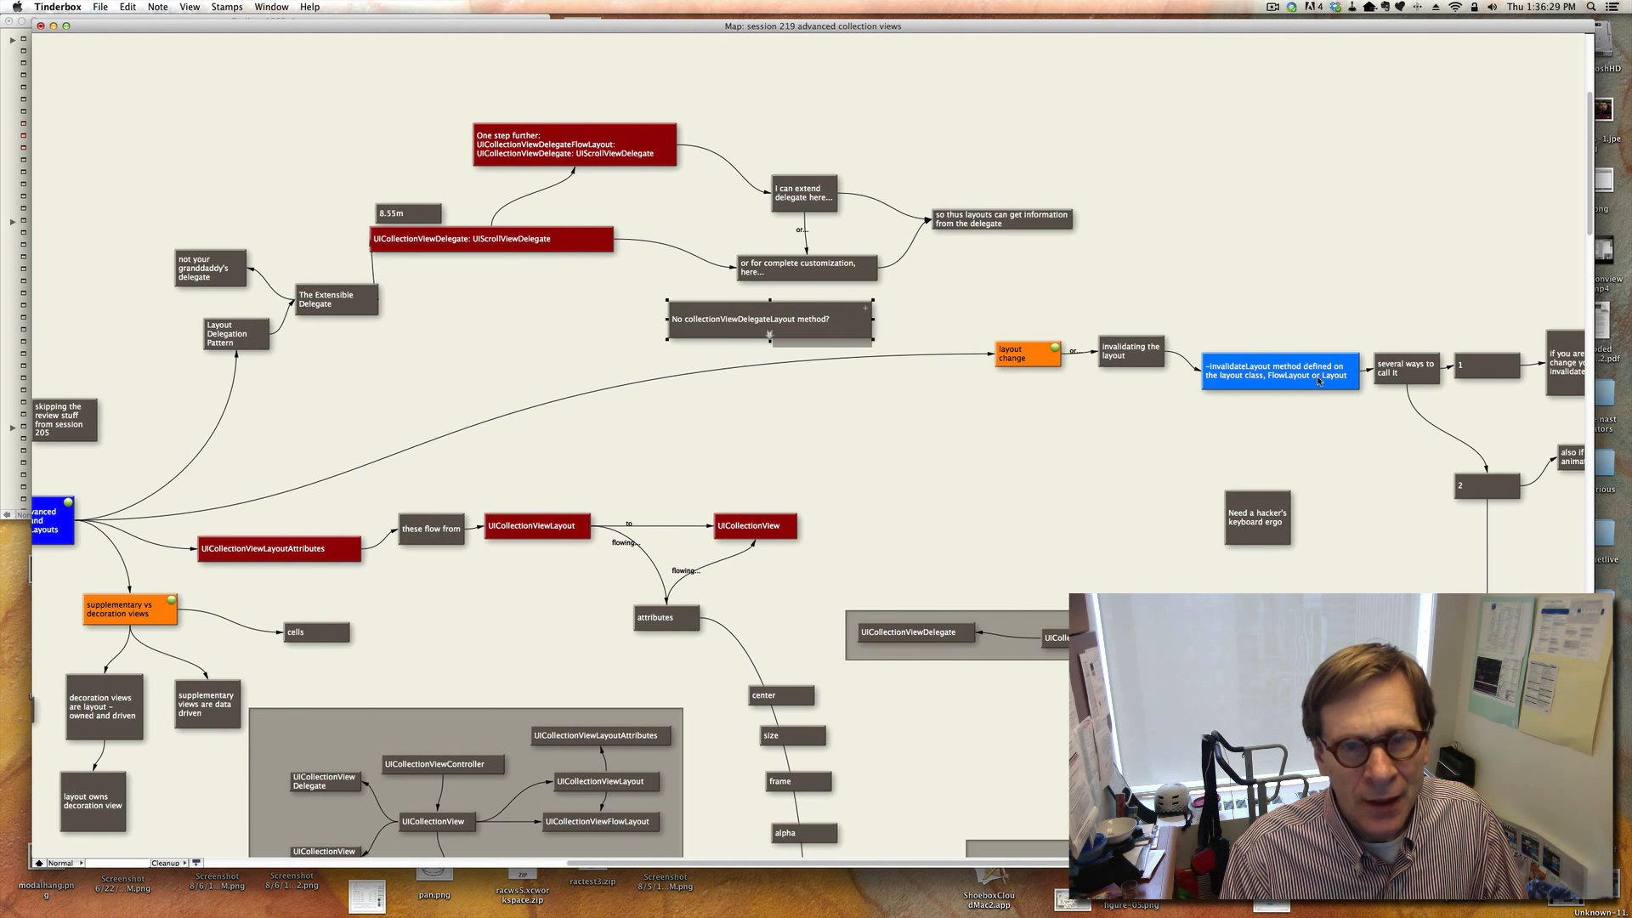
{"action": "scroll", "coordinate": [1360, 307], "scroll_direction": "right", "scroll_amount": 5}
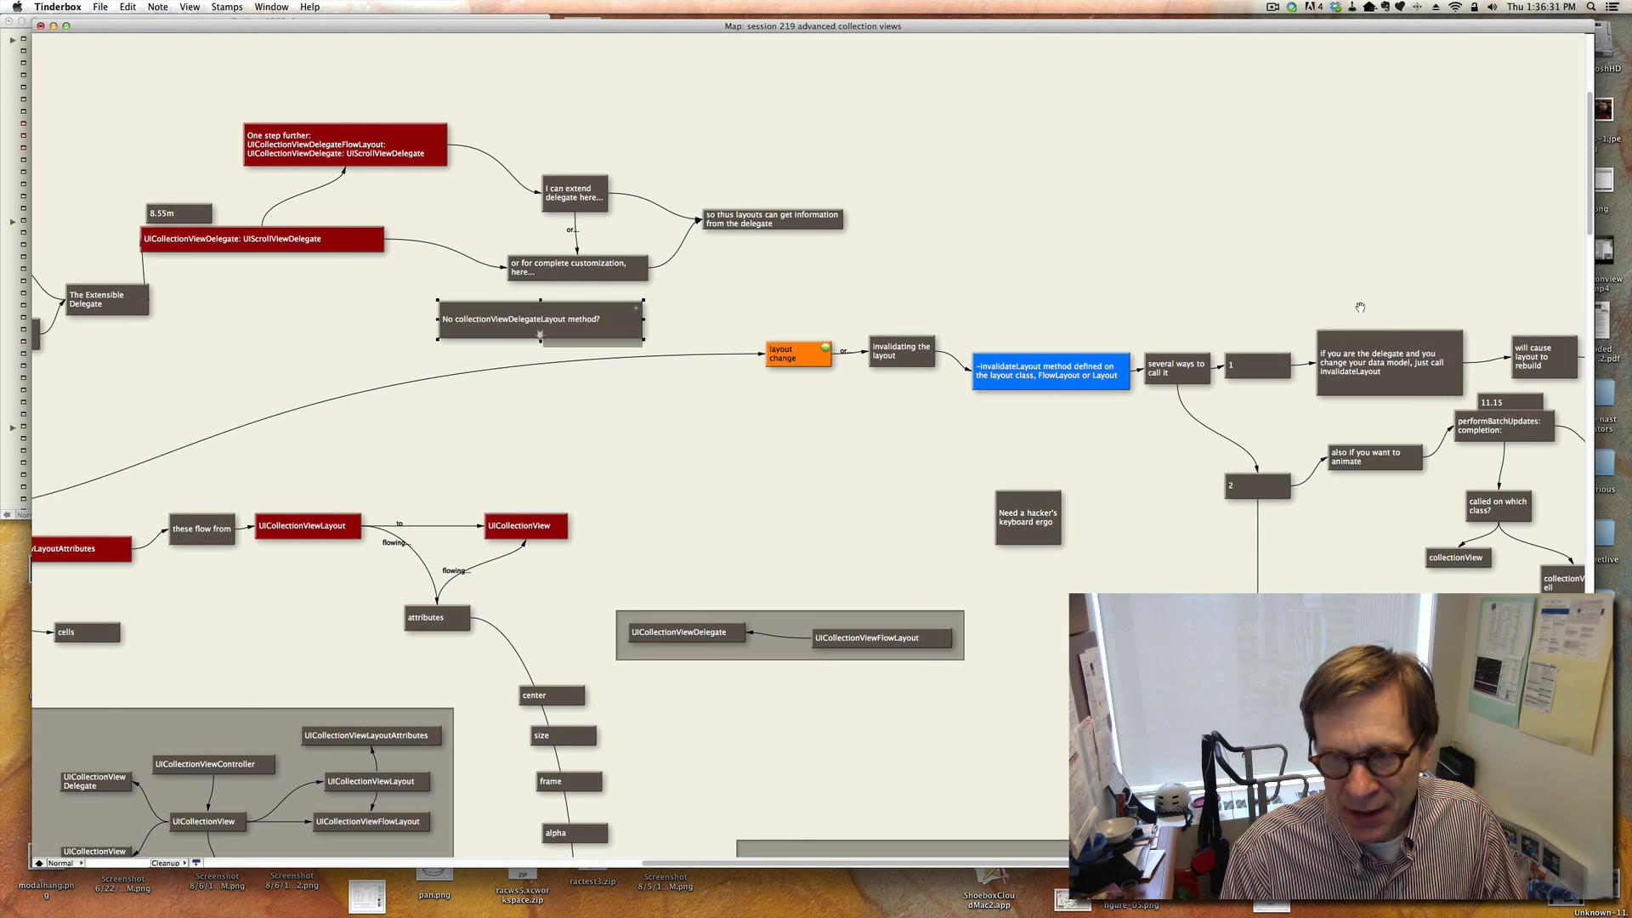
{"action": "scroll", "coordinate": [1360, 307], "scroll_direction": "right", "scroll_amount": 4}
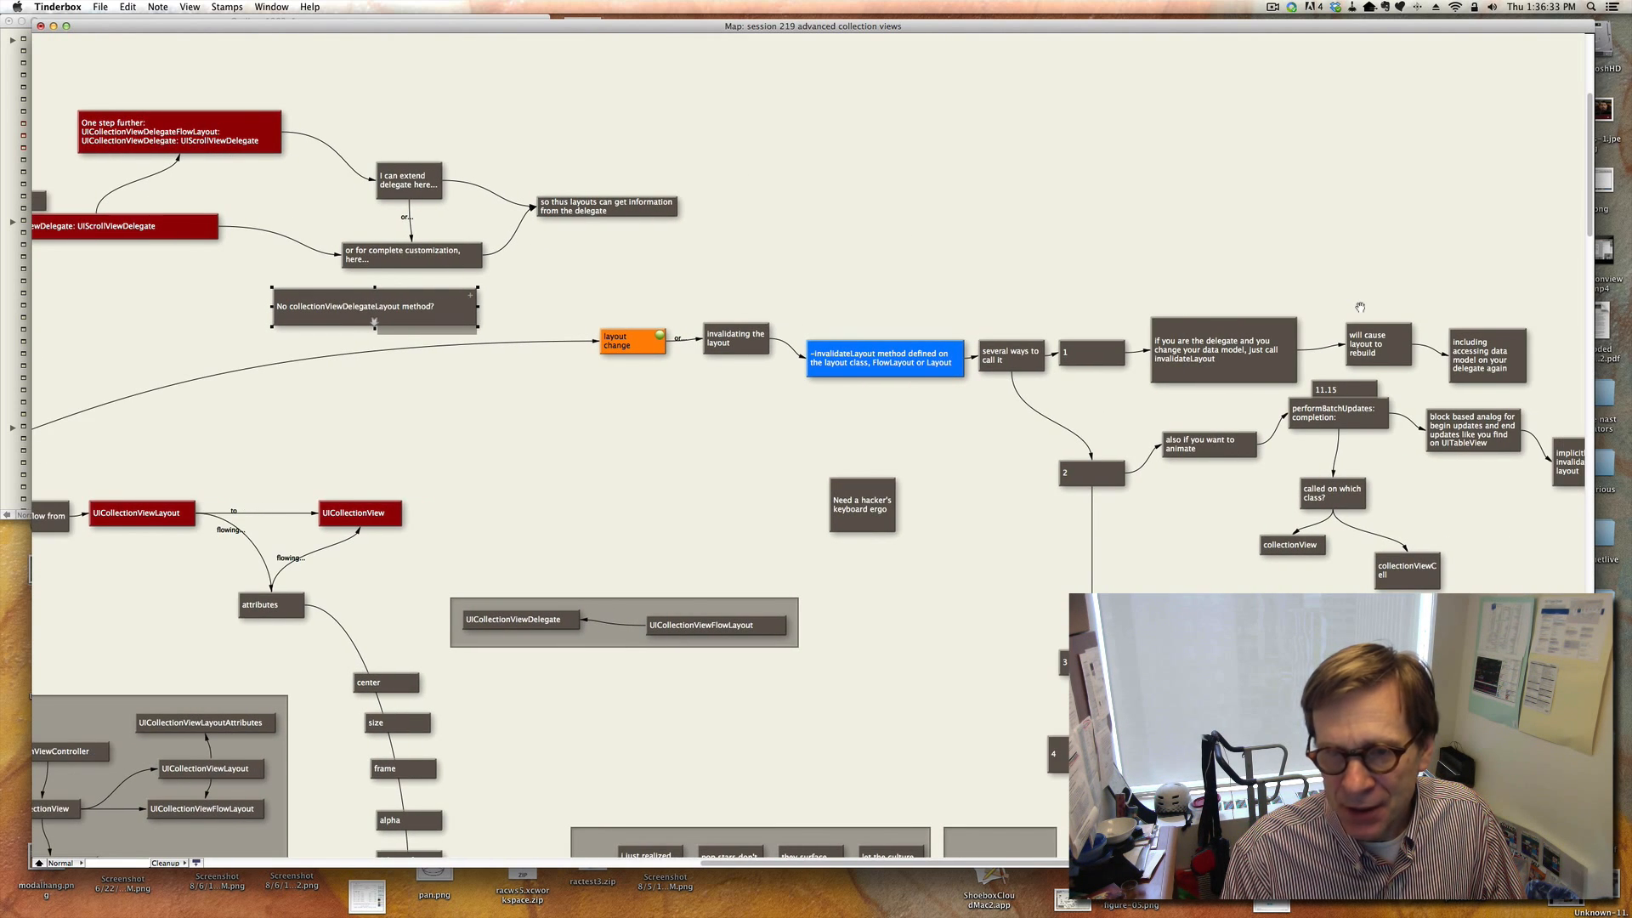
{"action": "scroll", "coordinate": [1361, 306], "scroll_direction": "right", "scroll_amount": 4}
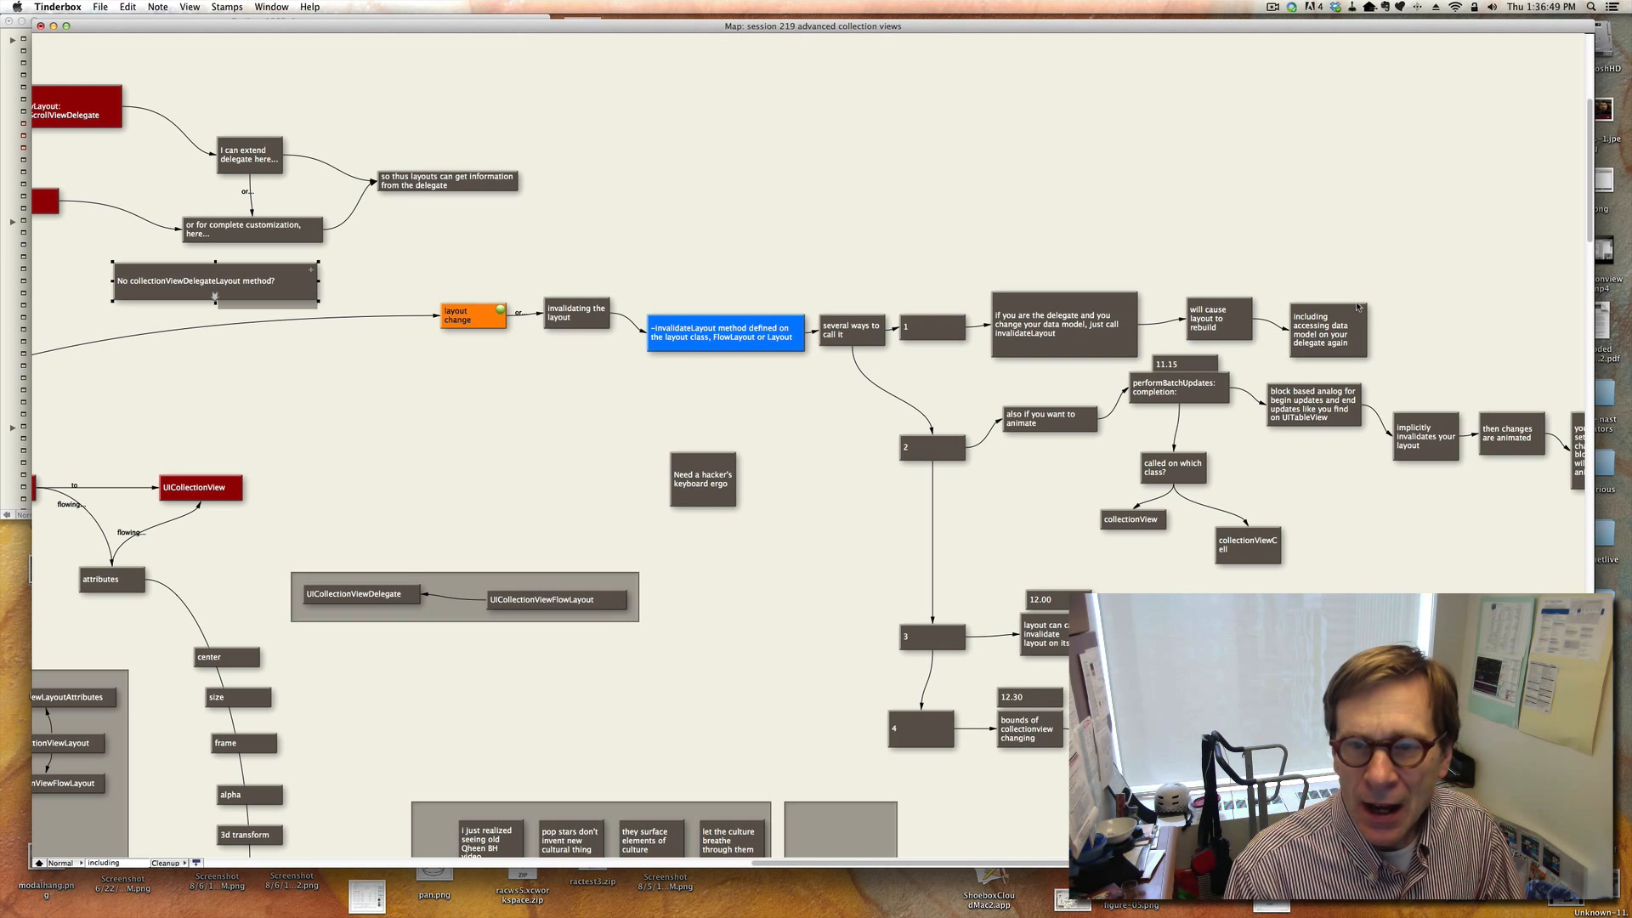
{"action": "left_click", "coordinate": [1079, 299]}
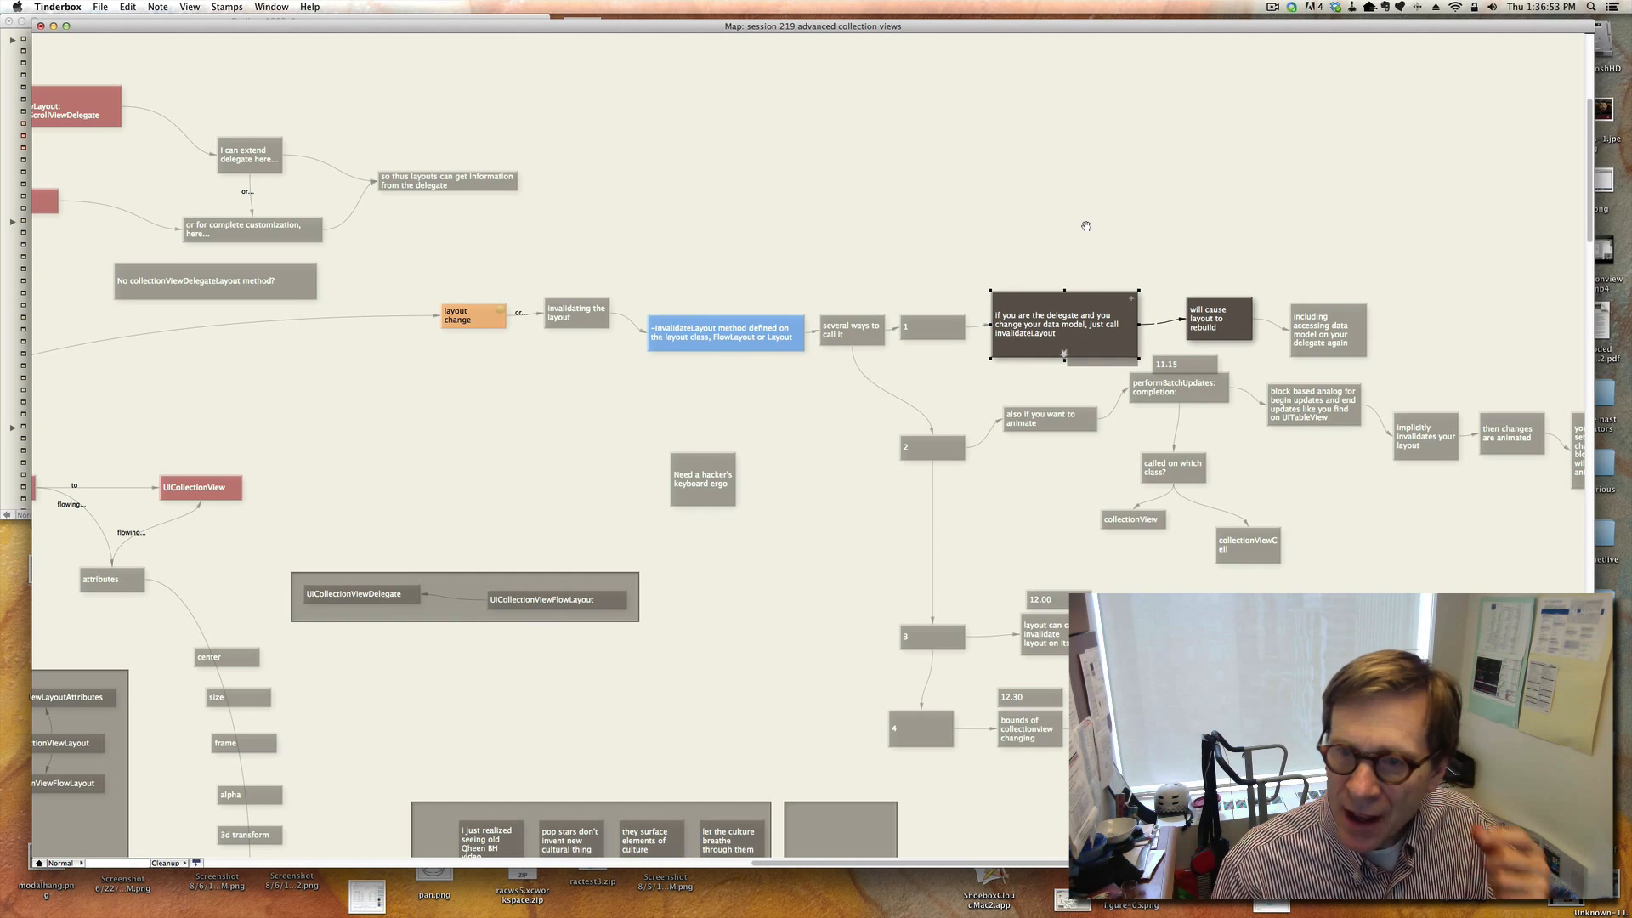
{"action": "left_click", "coordinate": [1191, 219]}
{"action": "left_click", "coordinate": [1224, 319]}
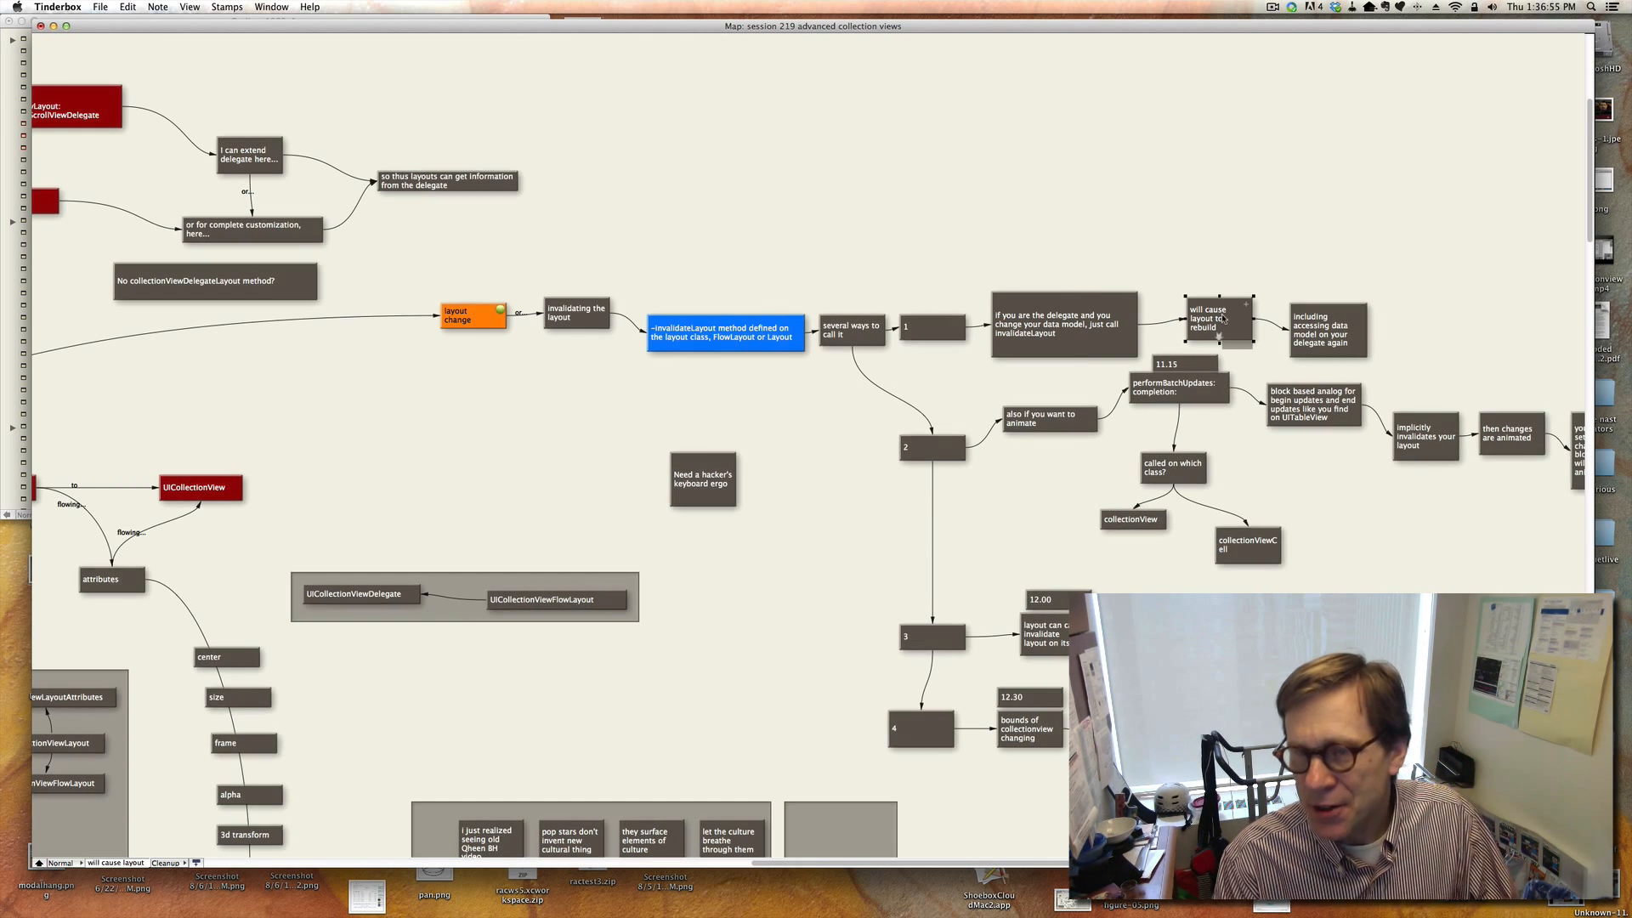
{"action": "left_click", "coordinate": [1332, 334]}
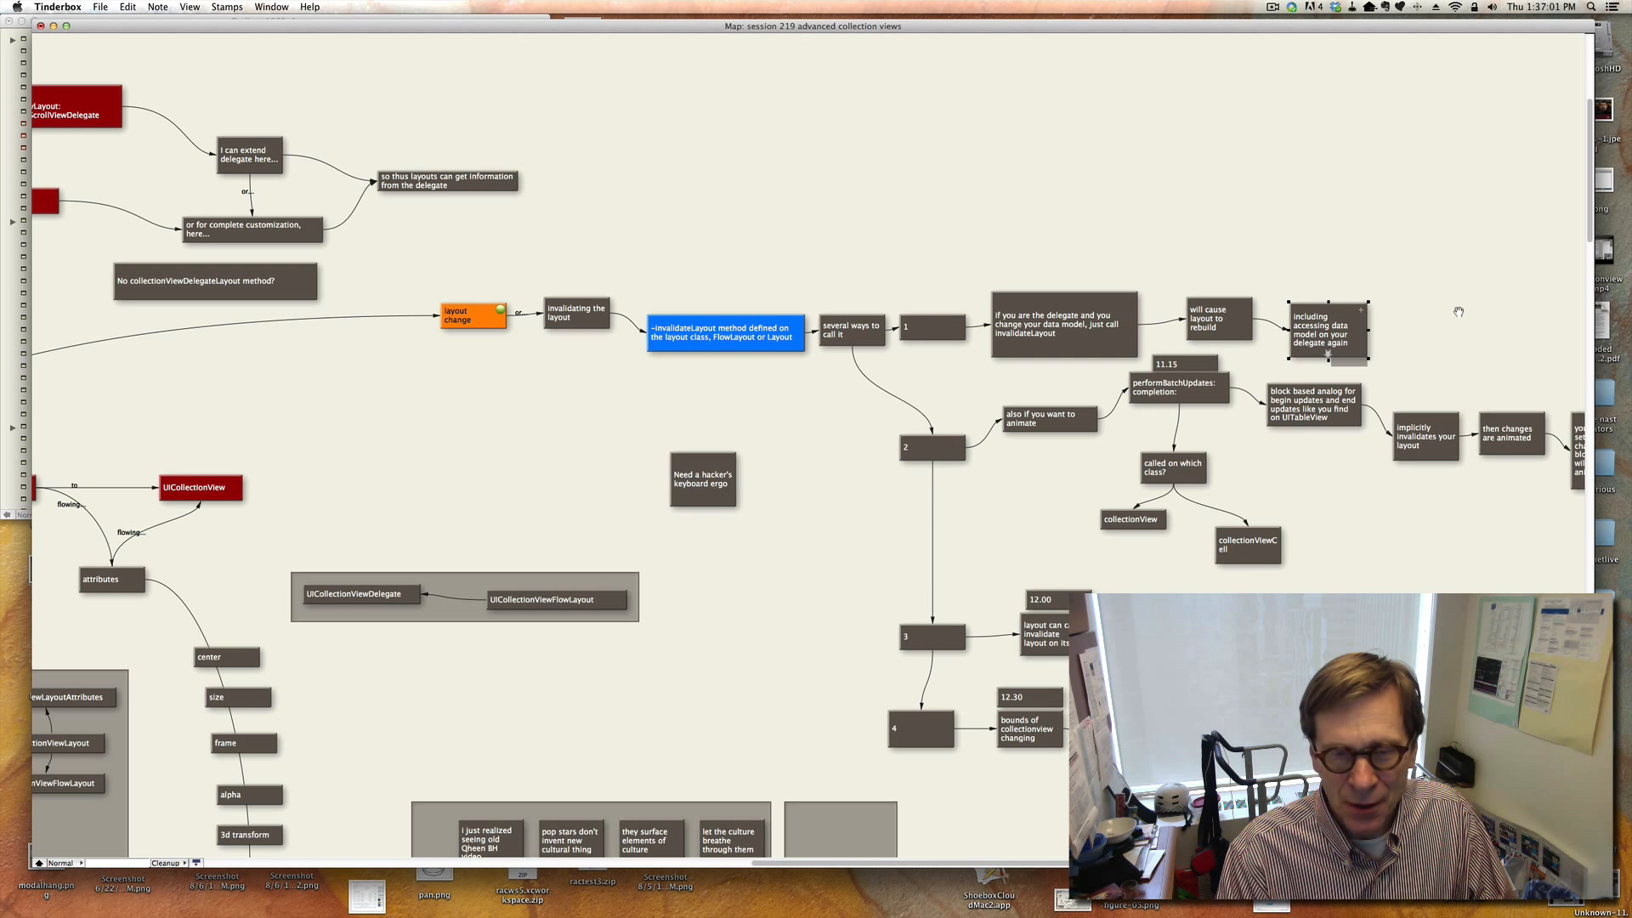
{"action": "left_click", "coordinate": [1342, 251]}
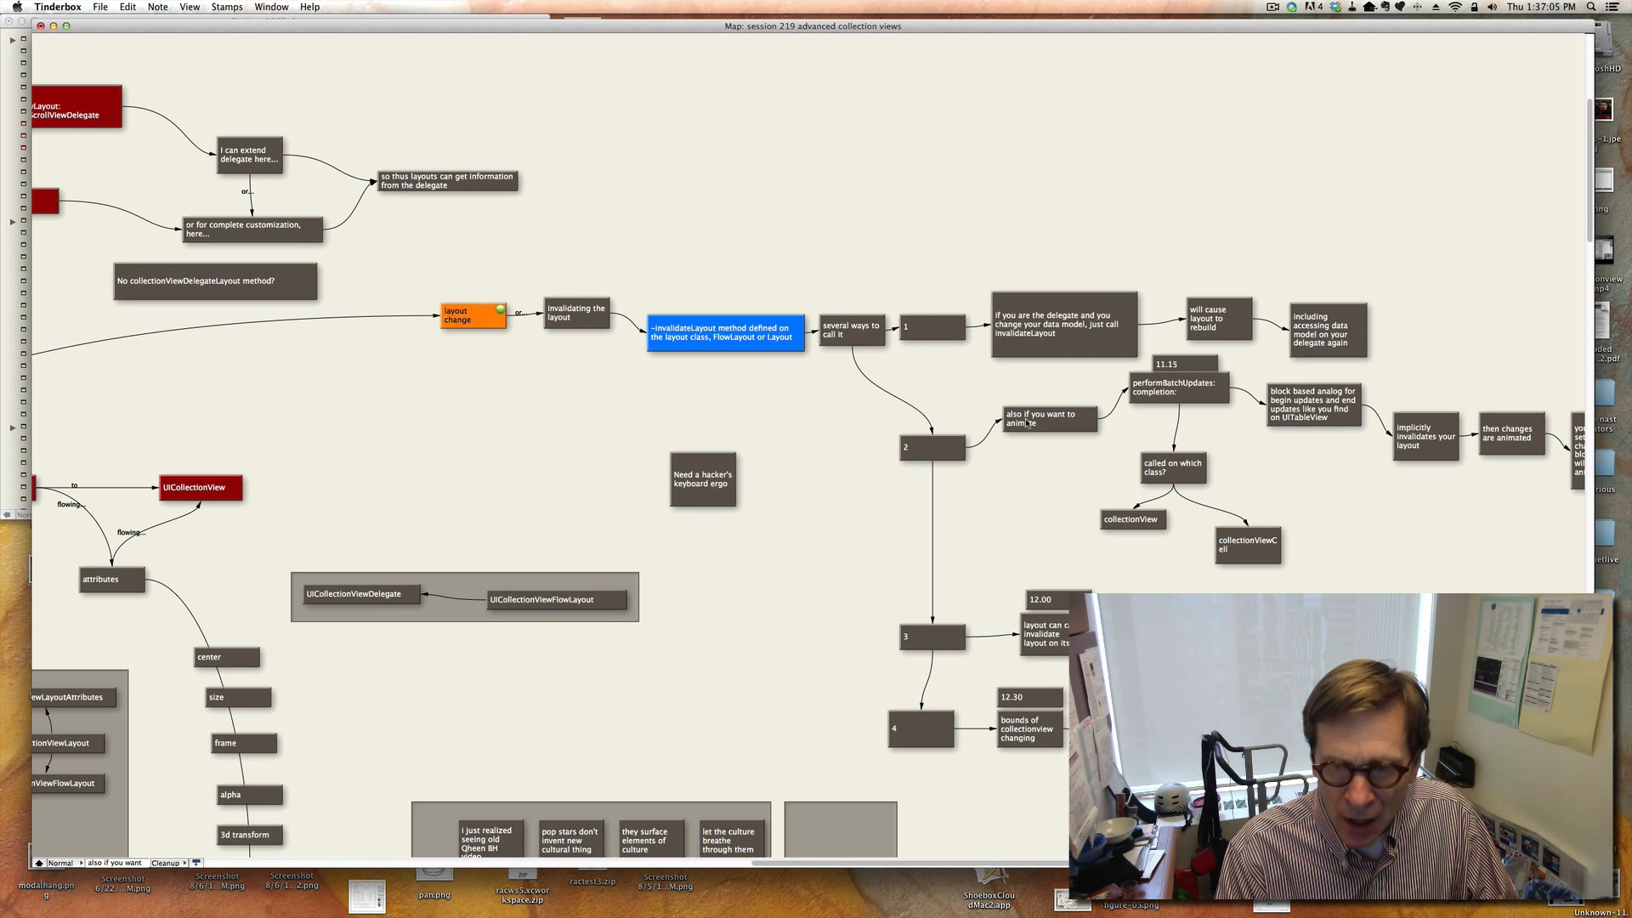
Review the performBatchUpdates branch notes on animating changes, implicit invalidation and property changes in the block.
{"action": "left_click_drag", "start_coordinate": [1050, 427], "coordinate": [1161, 377]}
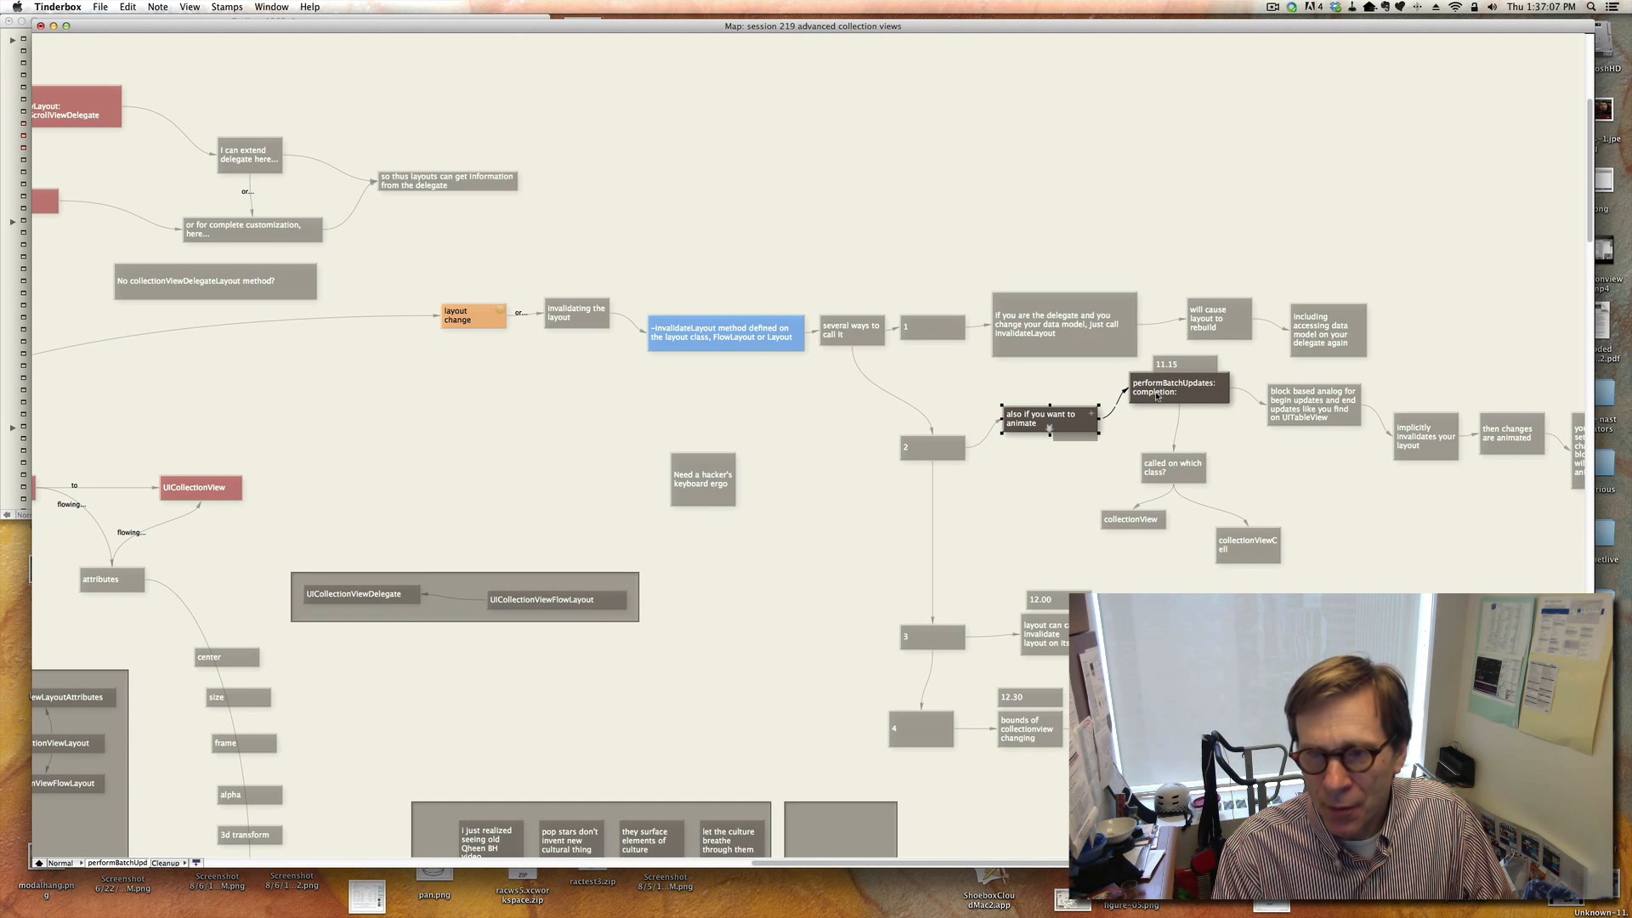
{"action": "left_click", "coordinate": [1163, 380]}
{"action": "left_click", "coordinate": [1256, 475]}
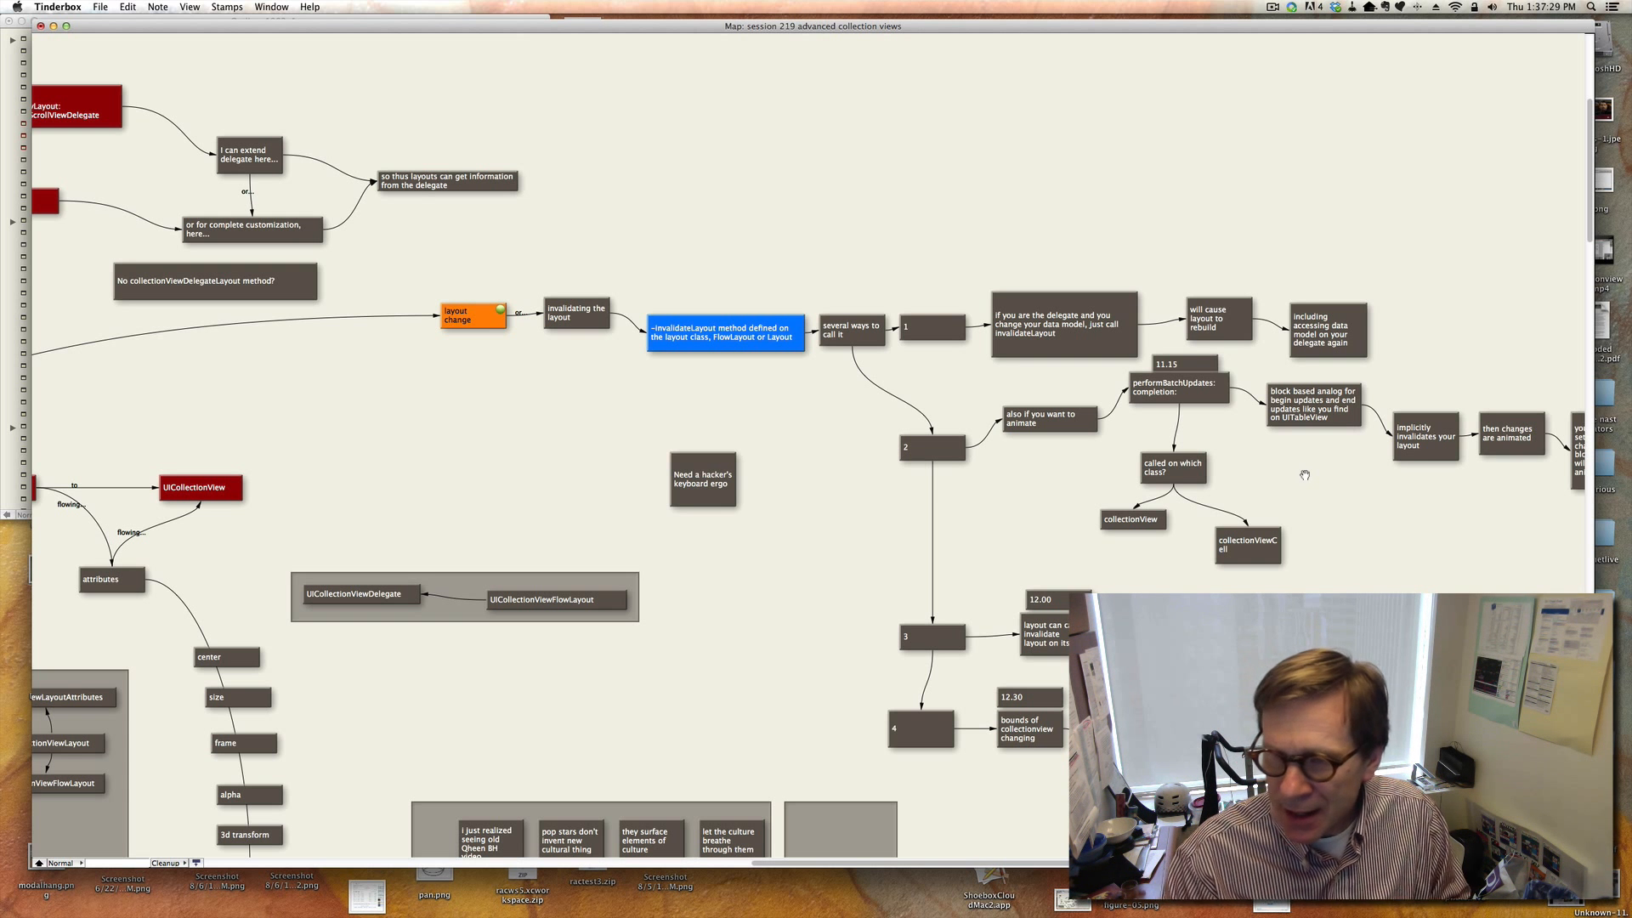
{"action": "left_click", "coordinate": [1178, 396]}
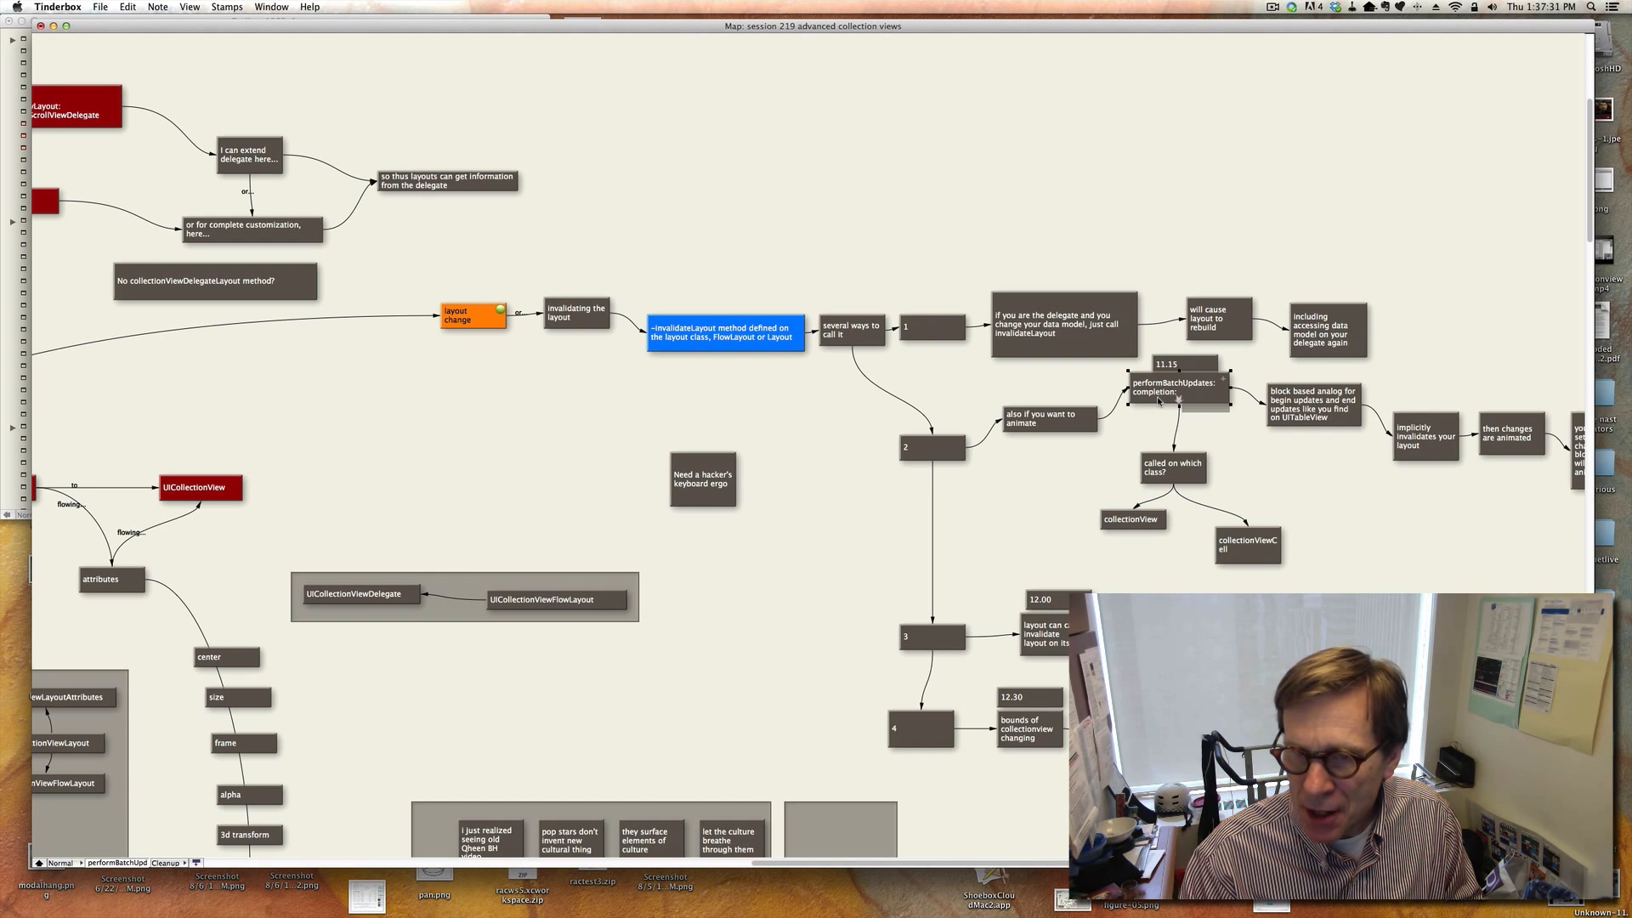
{"action": "scroll", "coordinate": [1303, 460], "scroll_direction": "right", "scroll_amount": 5}
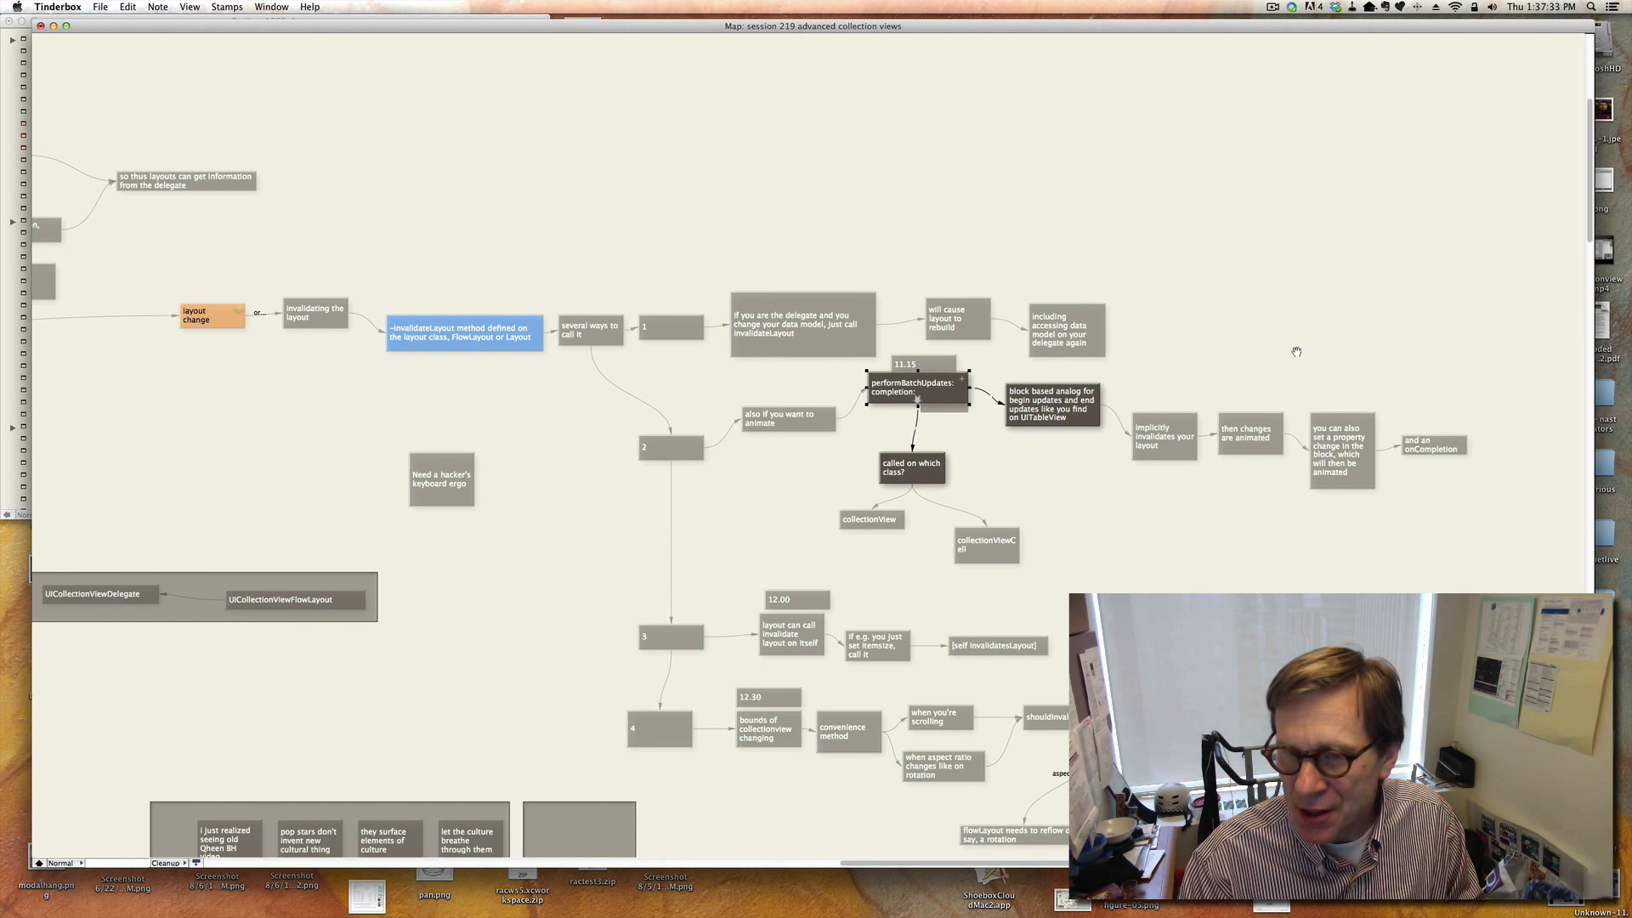
{"action": "left_click", "coordinate": [1297, 352]}
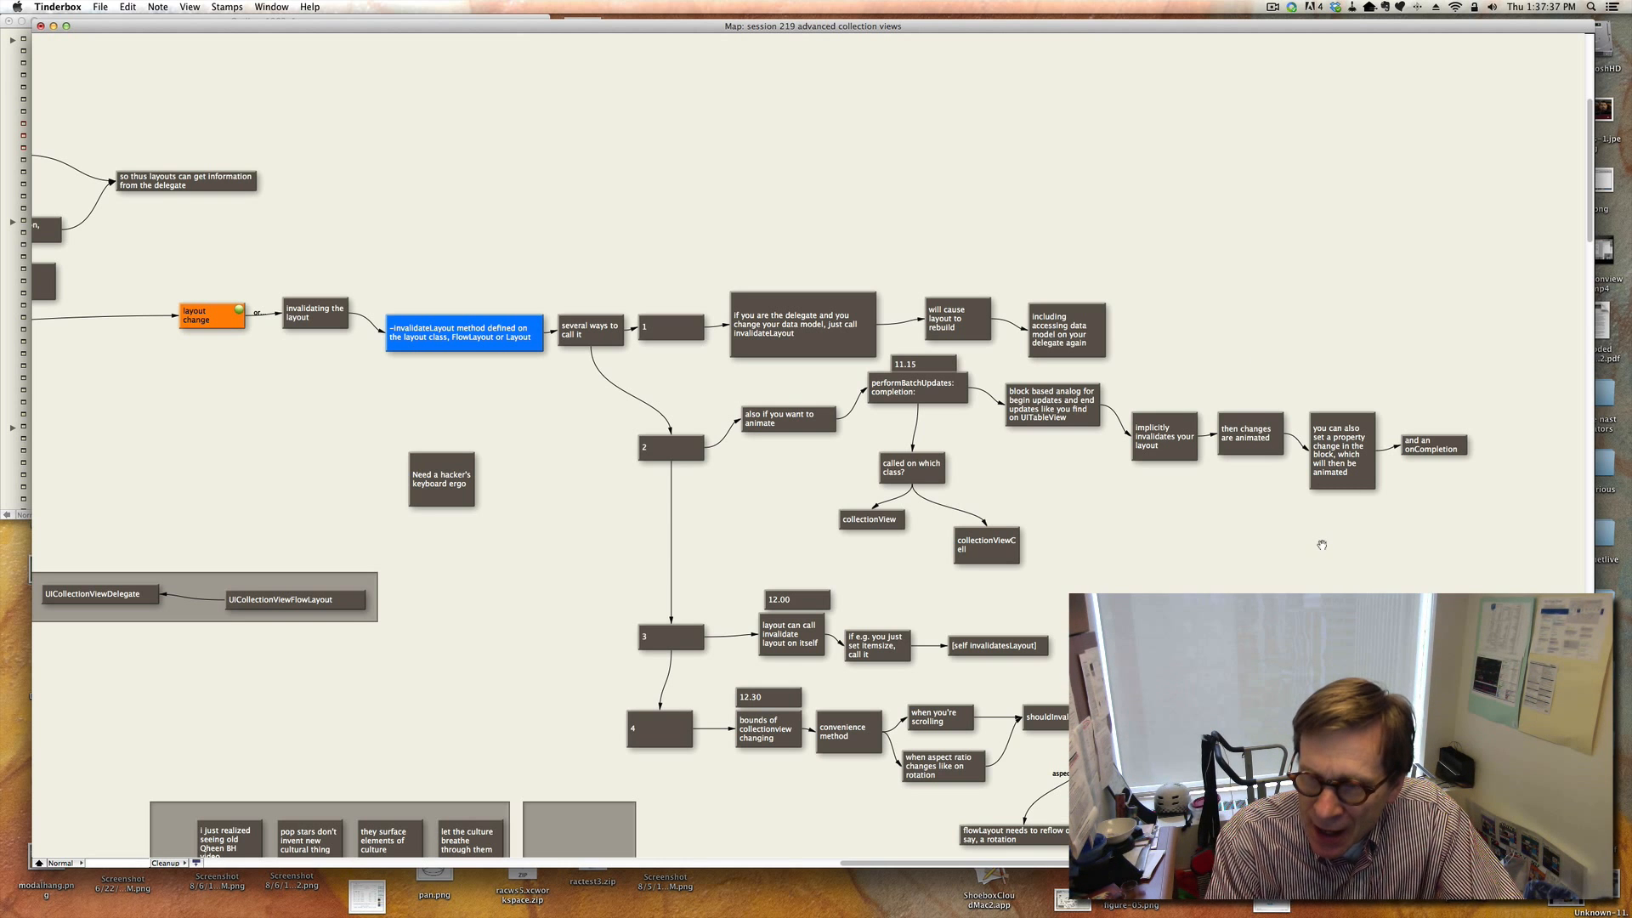
{"action": "left_click", "coordinate": [1342, 473]}
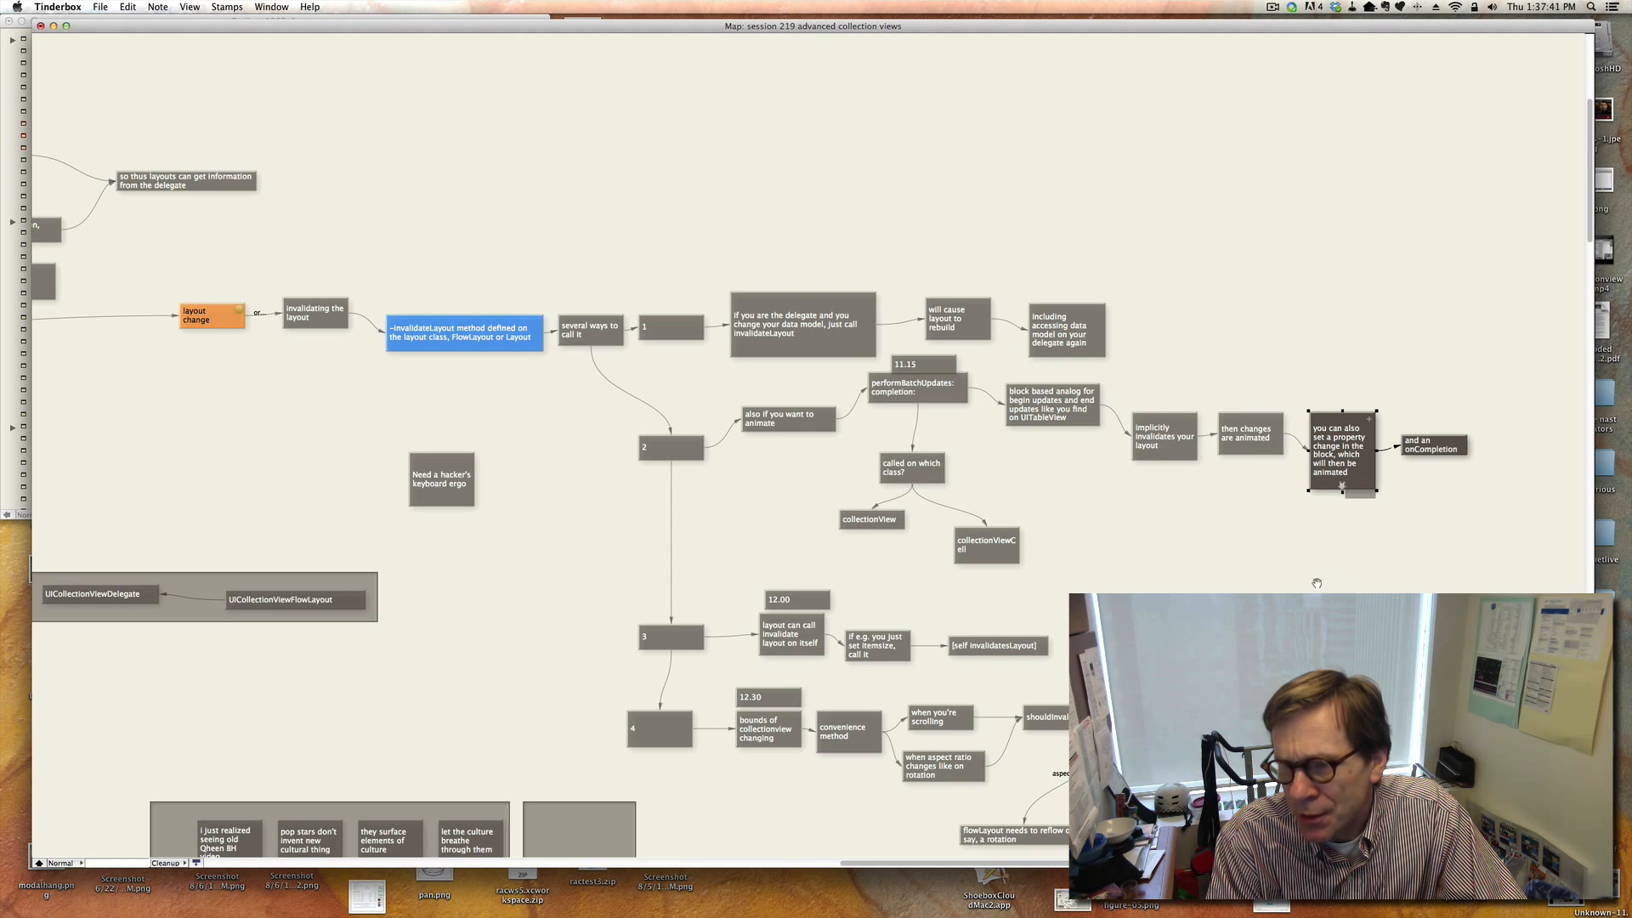
{"action": "left_click", "coordinate": [1279, 570]}
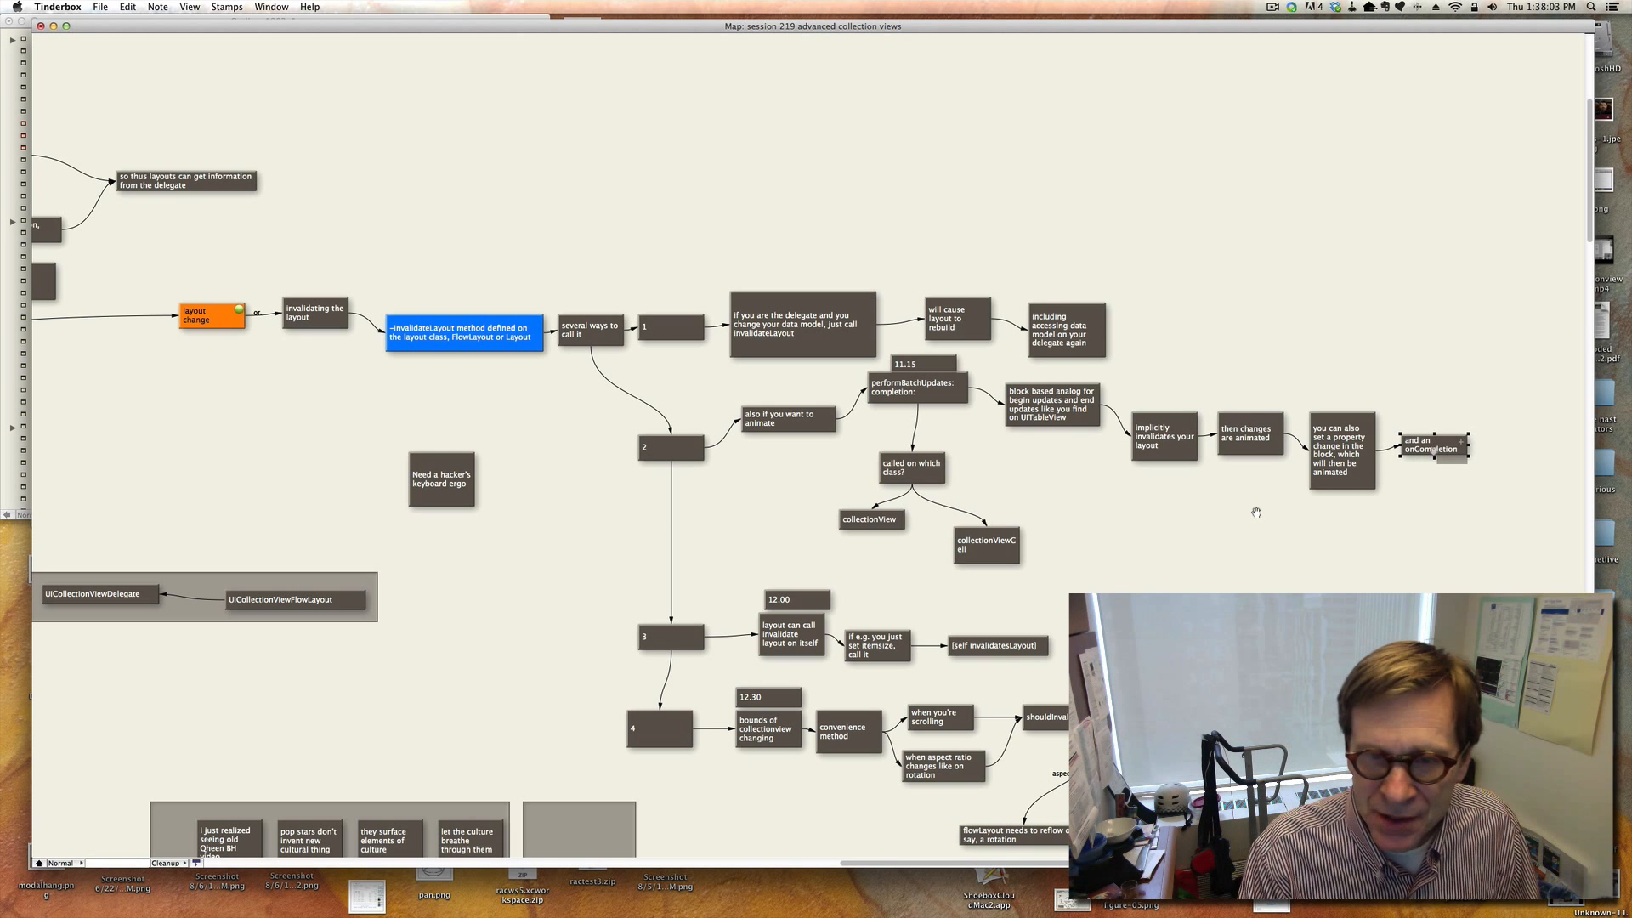
Widen the collectionViewCell note under the 'called on which class?' note so its name fits on one line.
{"action": "left_click", "coordinate": [915, 472]}
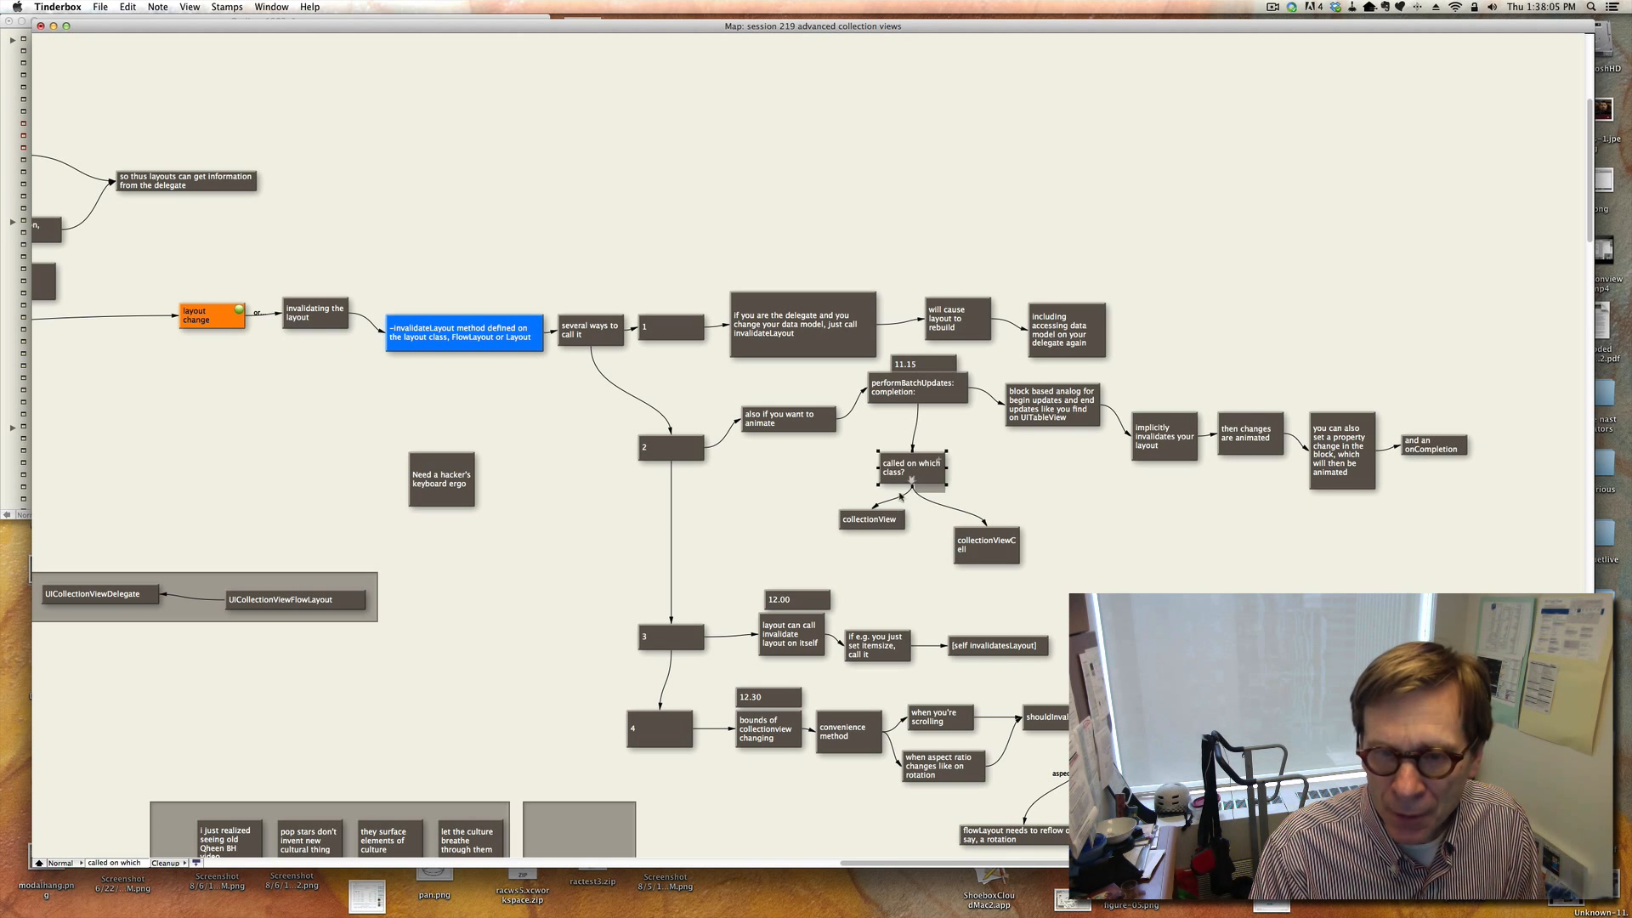
{"action": "left_click", "coordinate": [876, 522]}
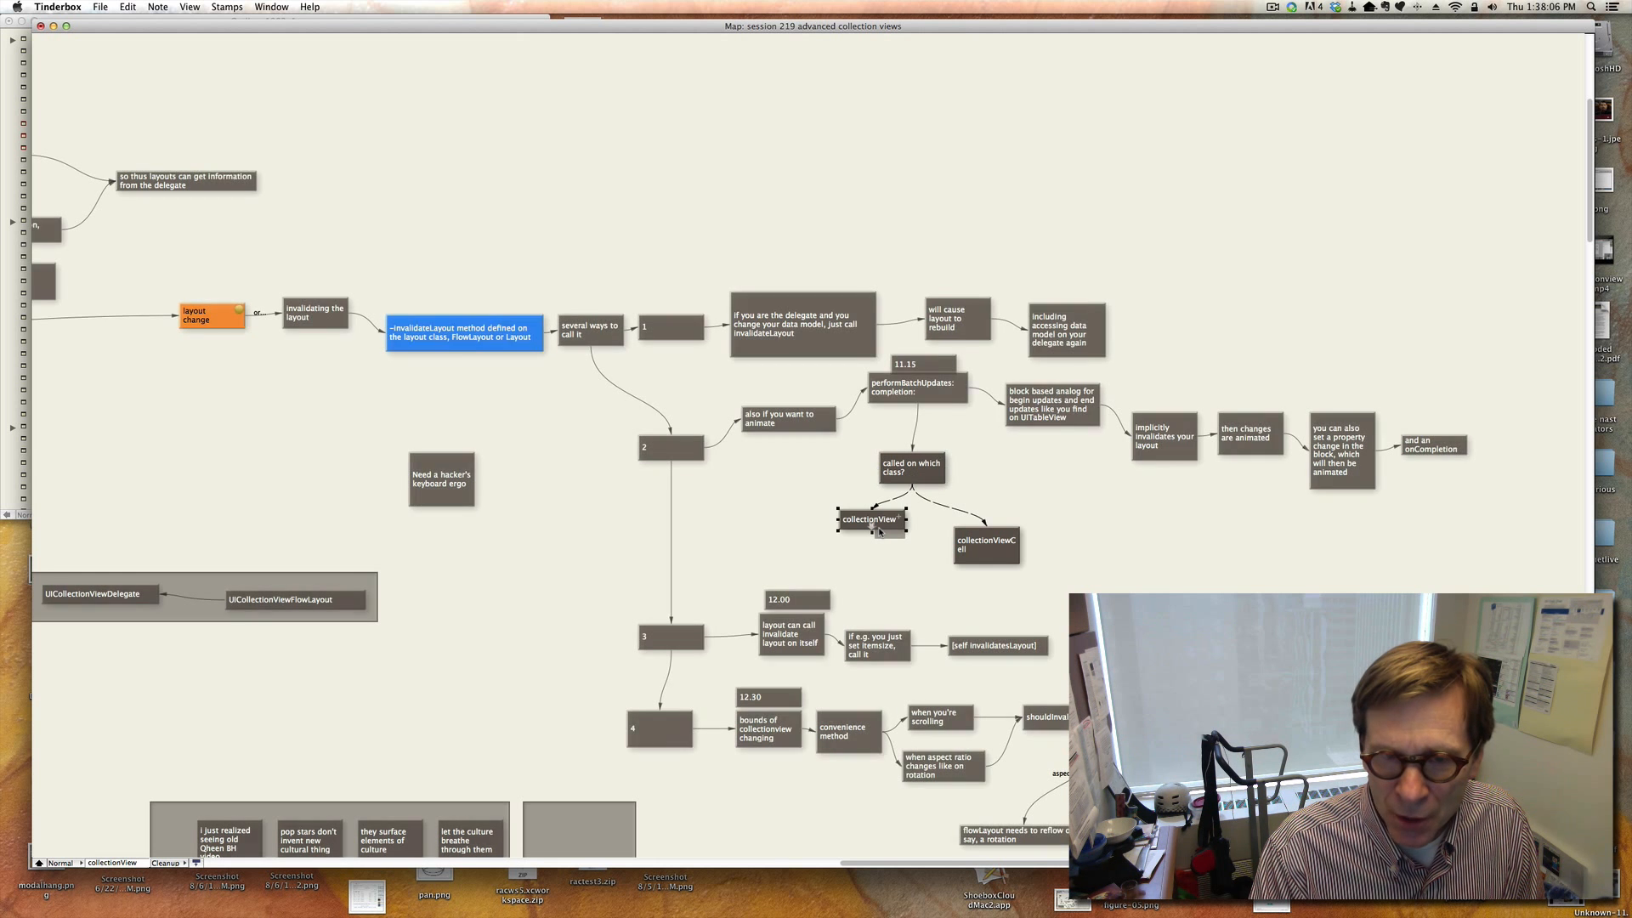
{"action": "left_click", "coordinate": [993, 554]}
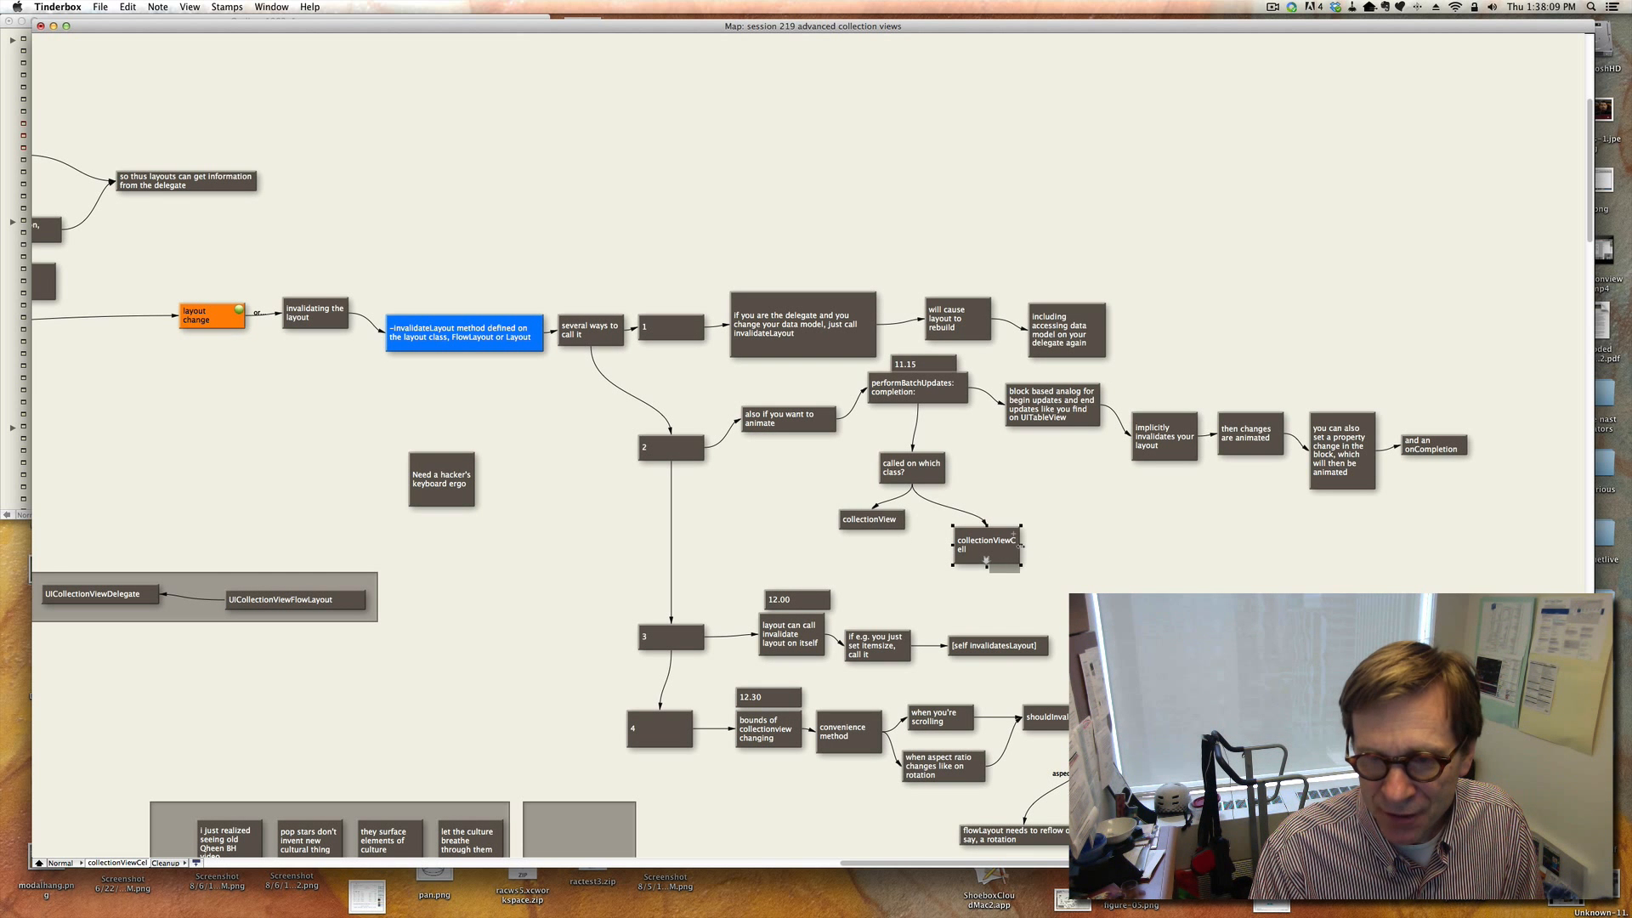
{"action": "left_click_drag", "start_coordinate": [1021, 545], "coordinate": [1044, 545]}
{"action": "left_click", "coordinate": [1111, 546]}
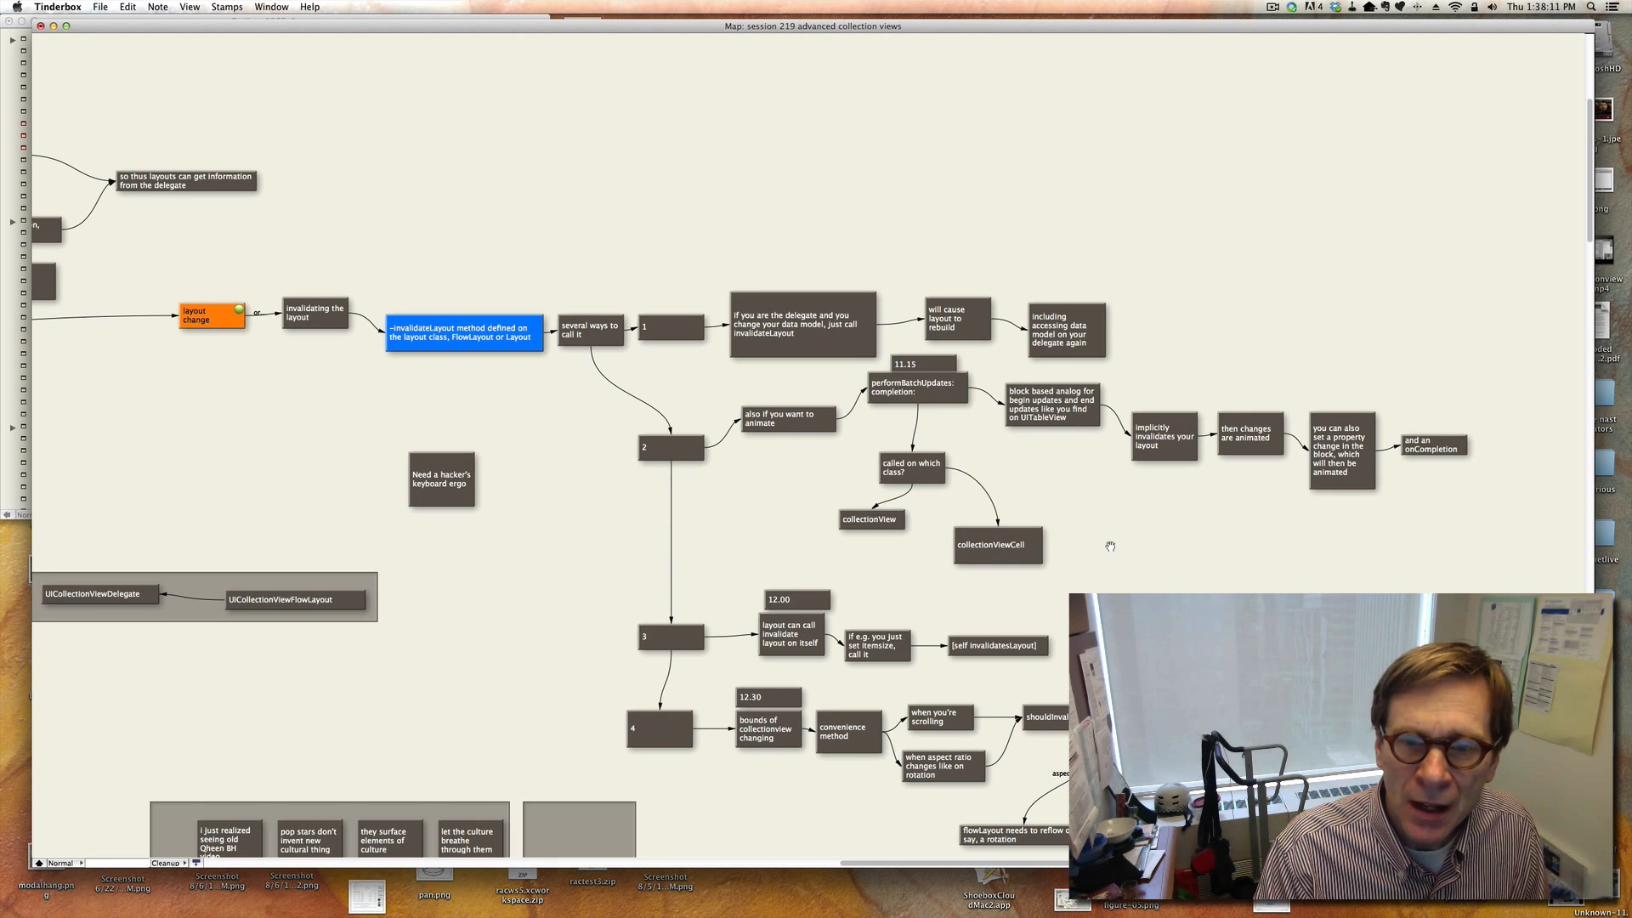
Review the notes for the third and fourth invalidation cases, including bounds changes and shouldInvalidateForBoundsChange.
{"action": "scroll", "coordinate": [1111, 547], "scroll_direction": "down", "scroll_amount": 5}
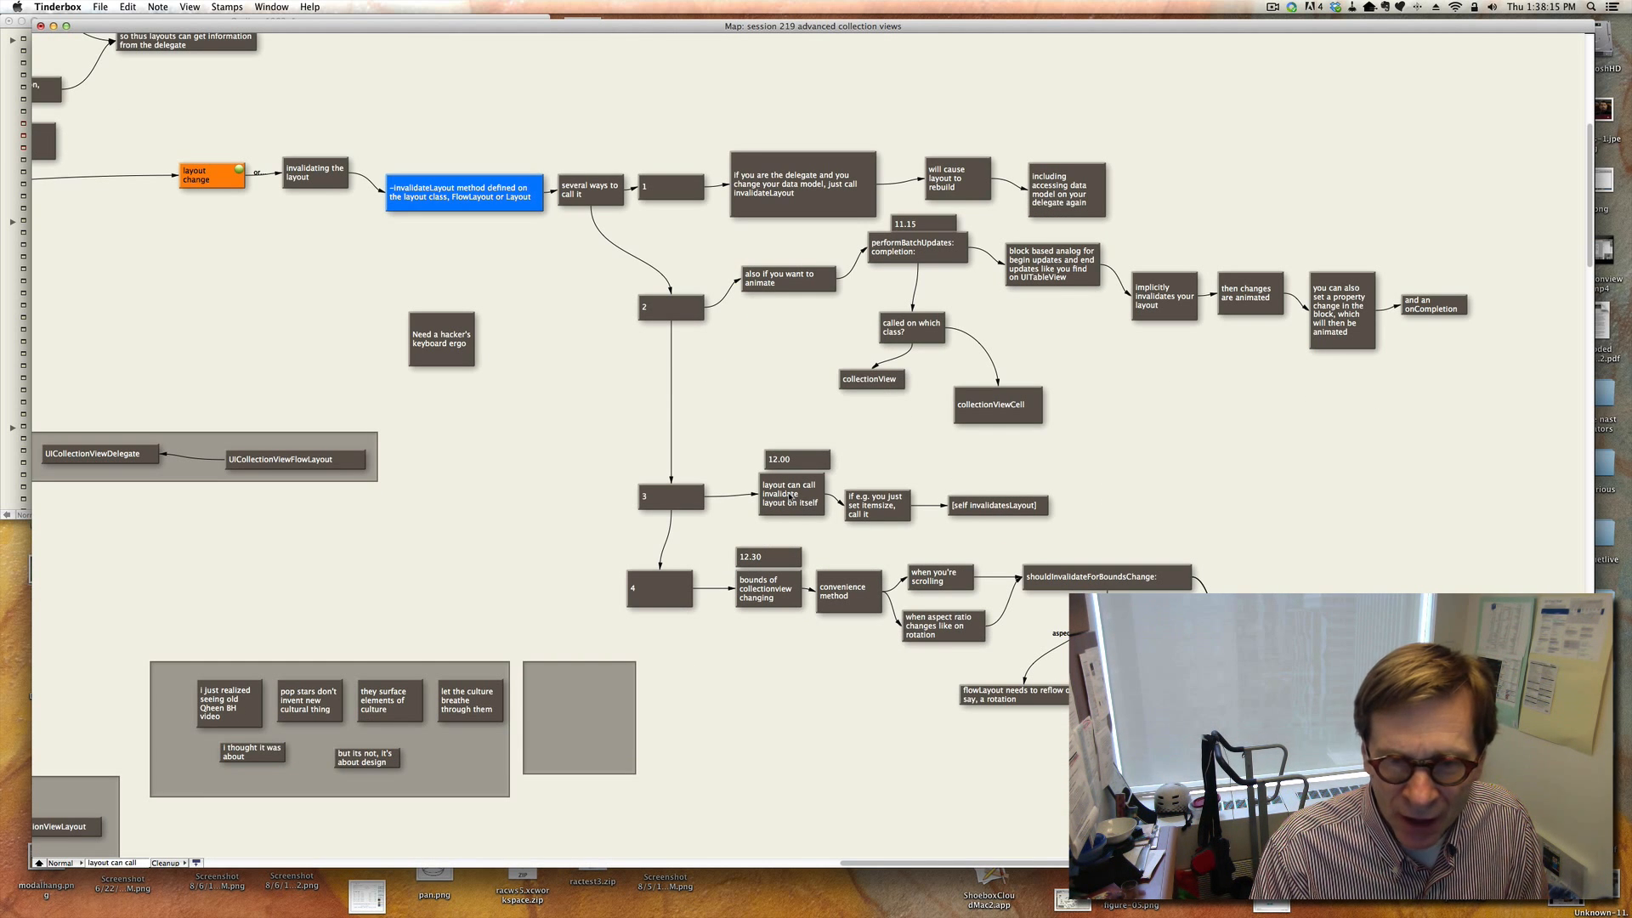
{"action": "left_click", "coordinate": [875, 504]}
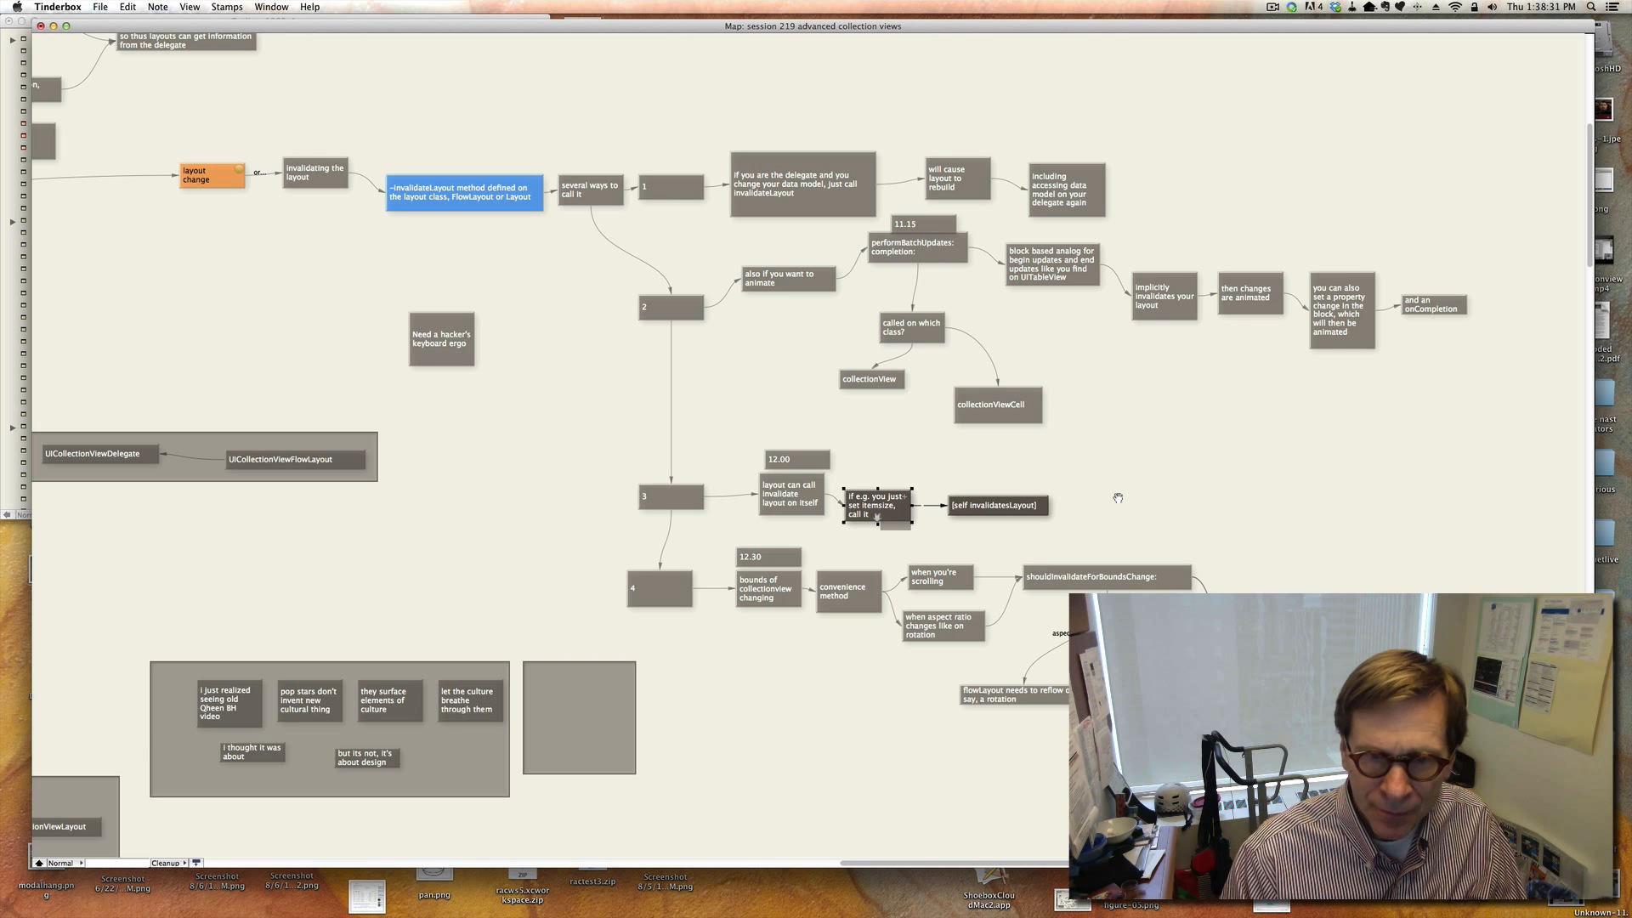
{"action": "scroll", "coordinate": [1055, 550], "scroll_direction": "down", "scroll_amount": 3}
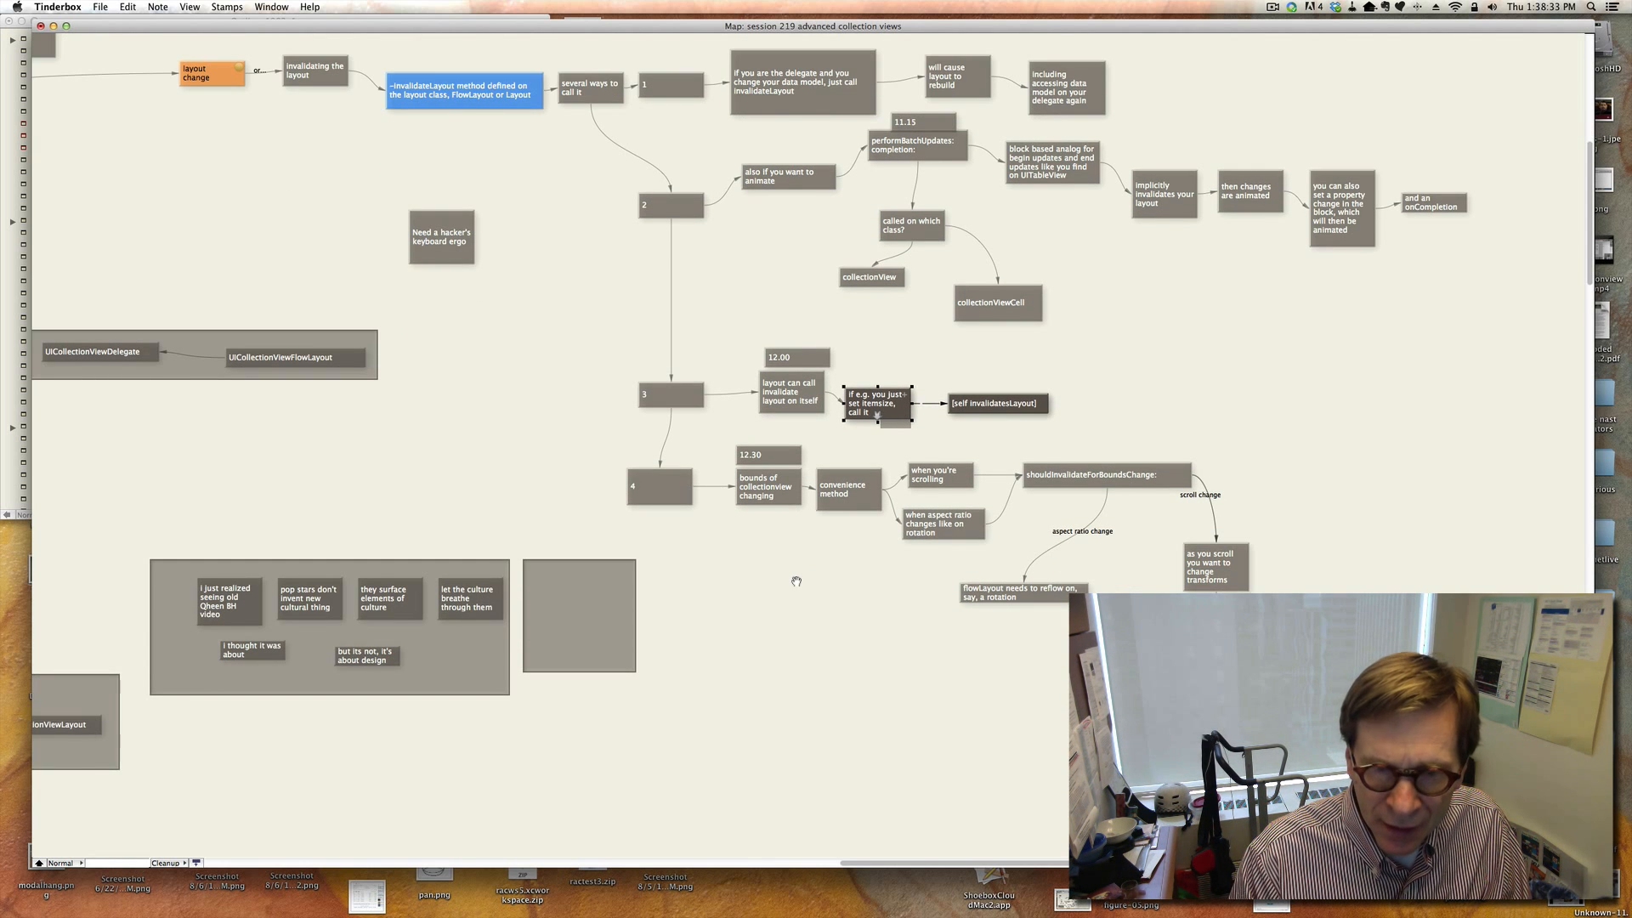
{"action": "left_click", "coordinate": [771, 500]}
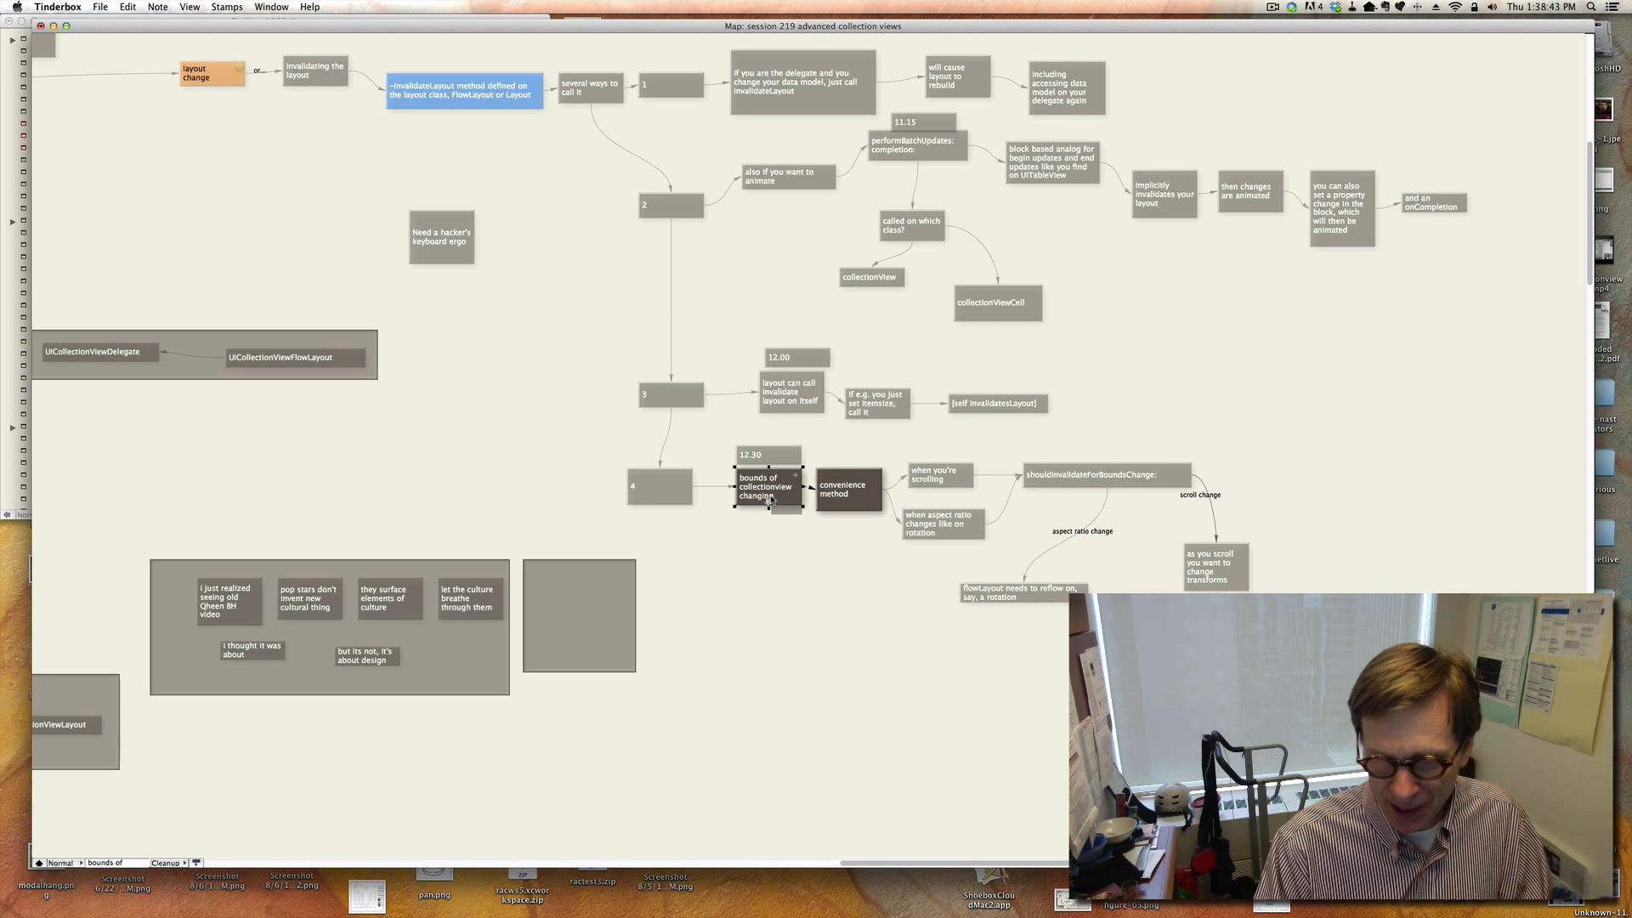
{"action": "left_click", "coordinate": [1066, 473]}
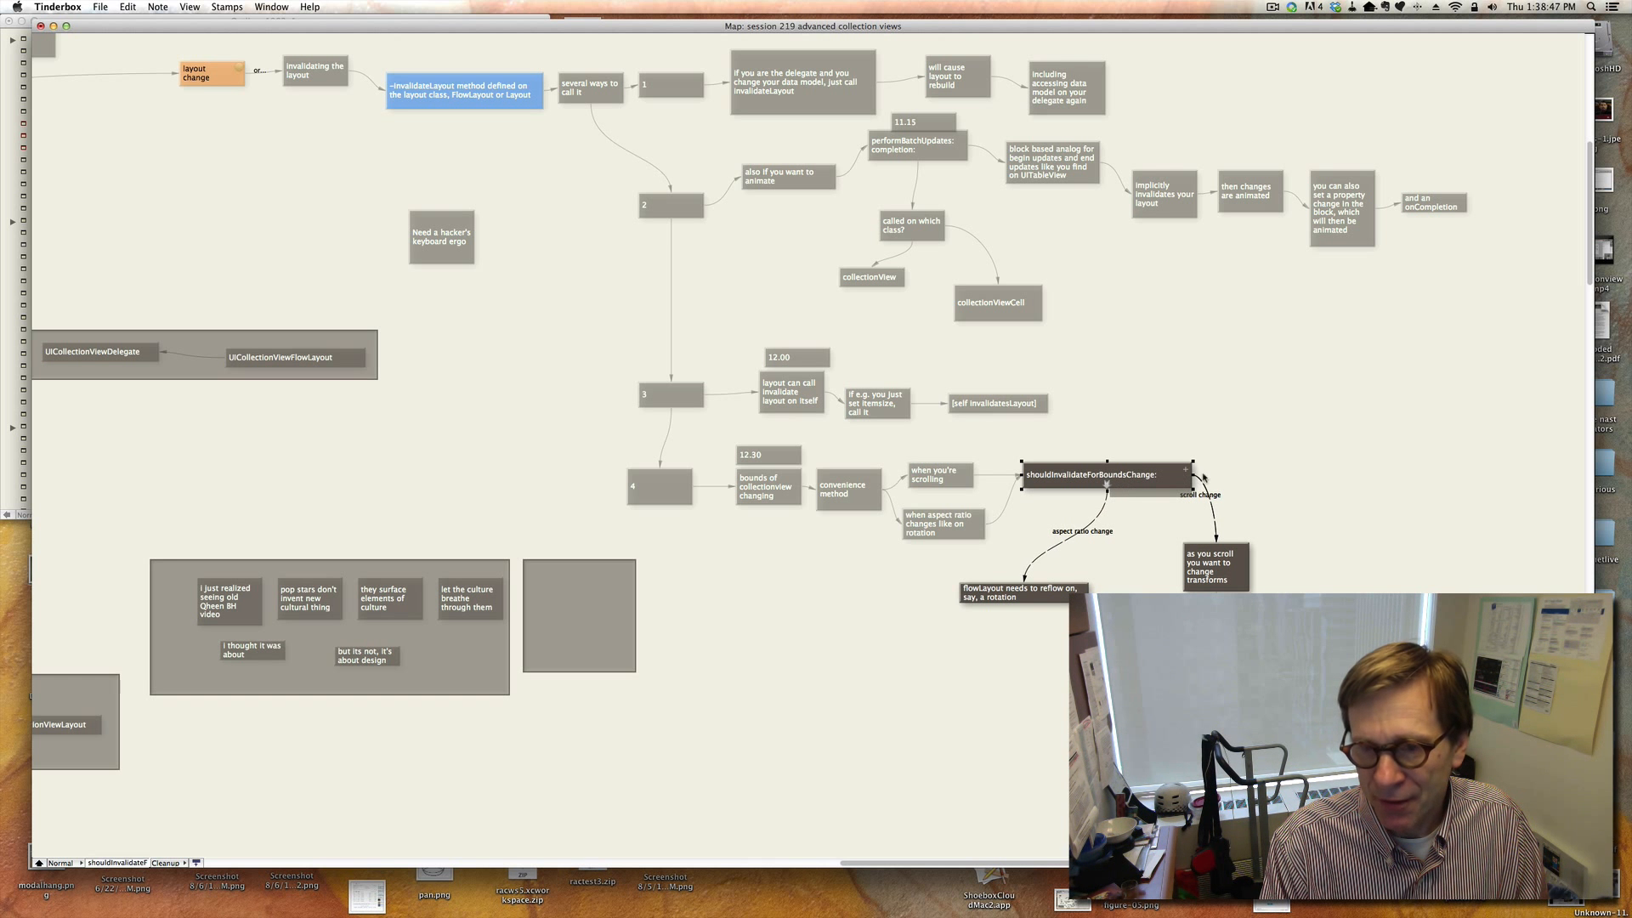
{"action": "left_click", "coordinate": [1330, 500]}
{"action": "scroll", "coordinate": [1326, 501], "scroll_direction": "down", "scroll_amount": 2}
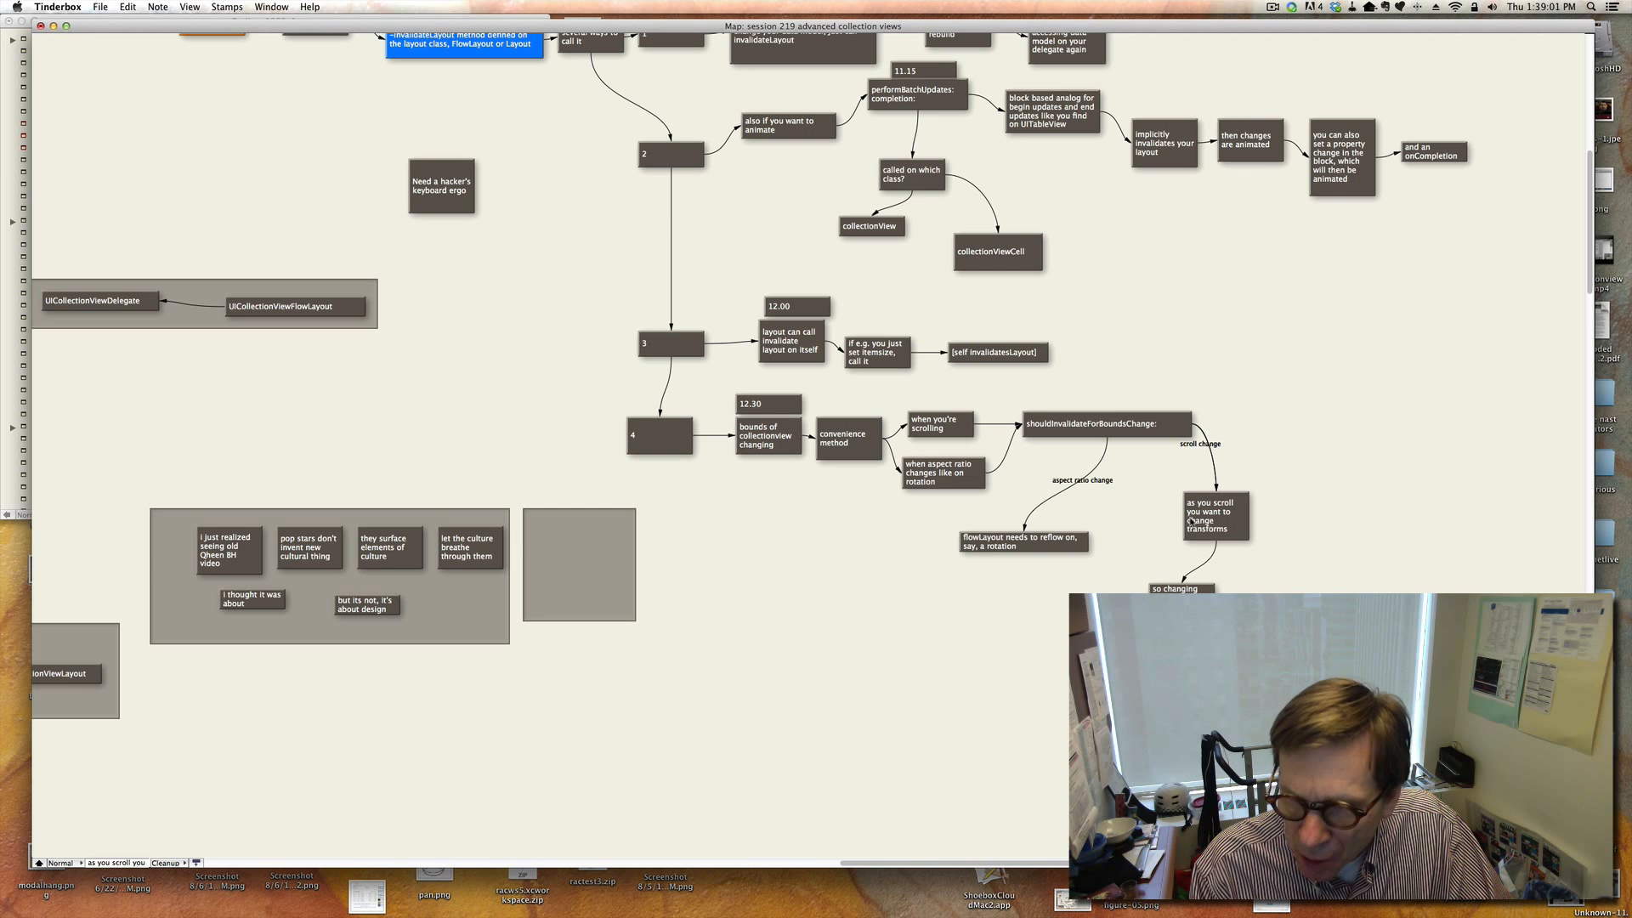
{"action": "left_click", "coordinate": [1216, 534]}
{"action": "left_click", "coordinate": [1216, 537]}
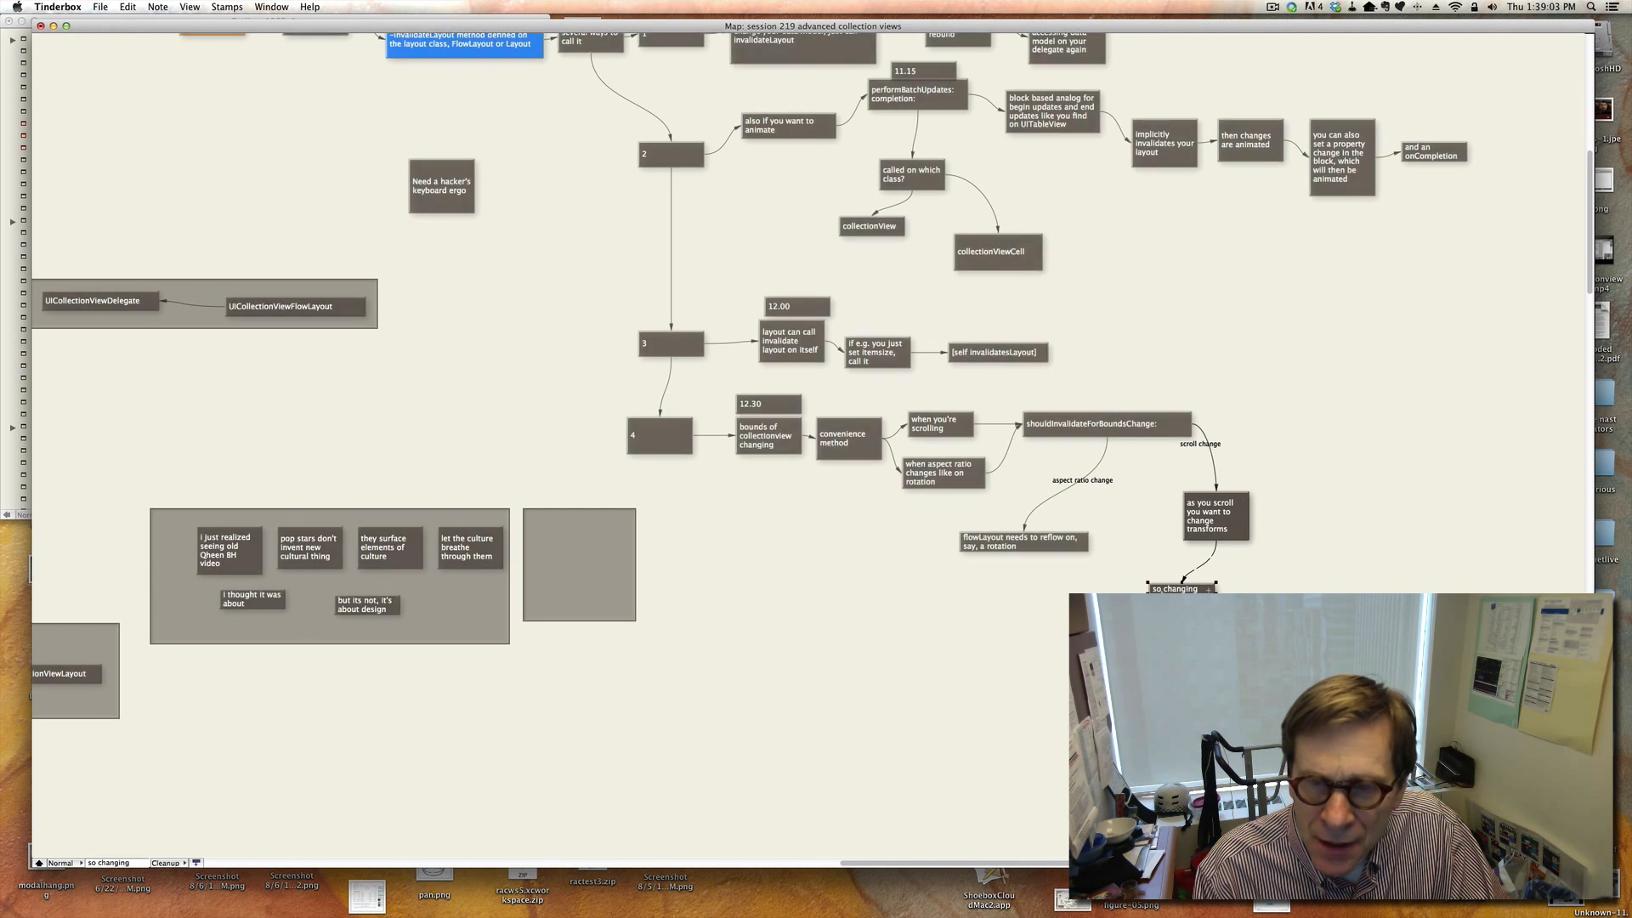
{"action": "scroll", "coordinate": [981, 603], "scroll_direction": "down", "scroll_amount": 2}
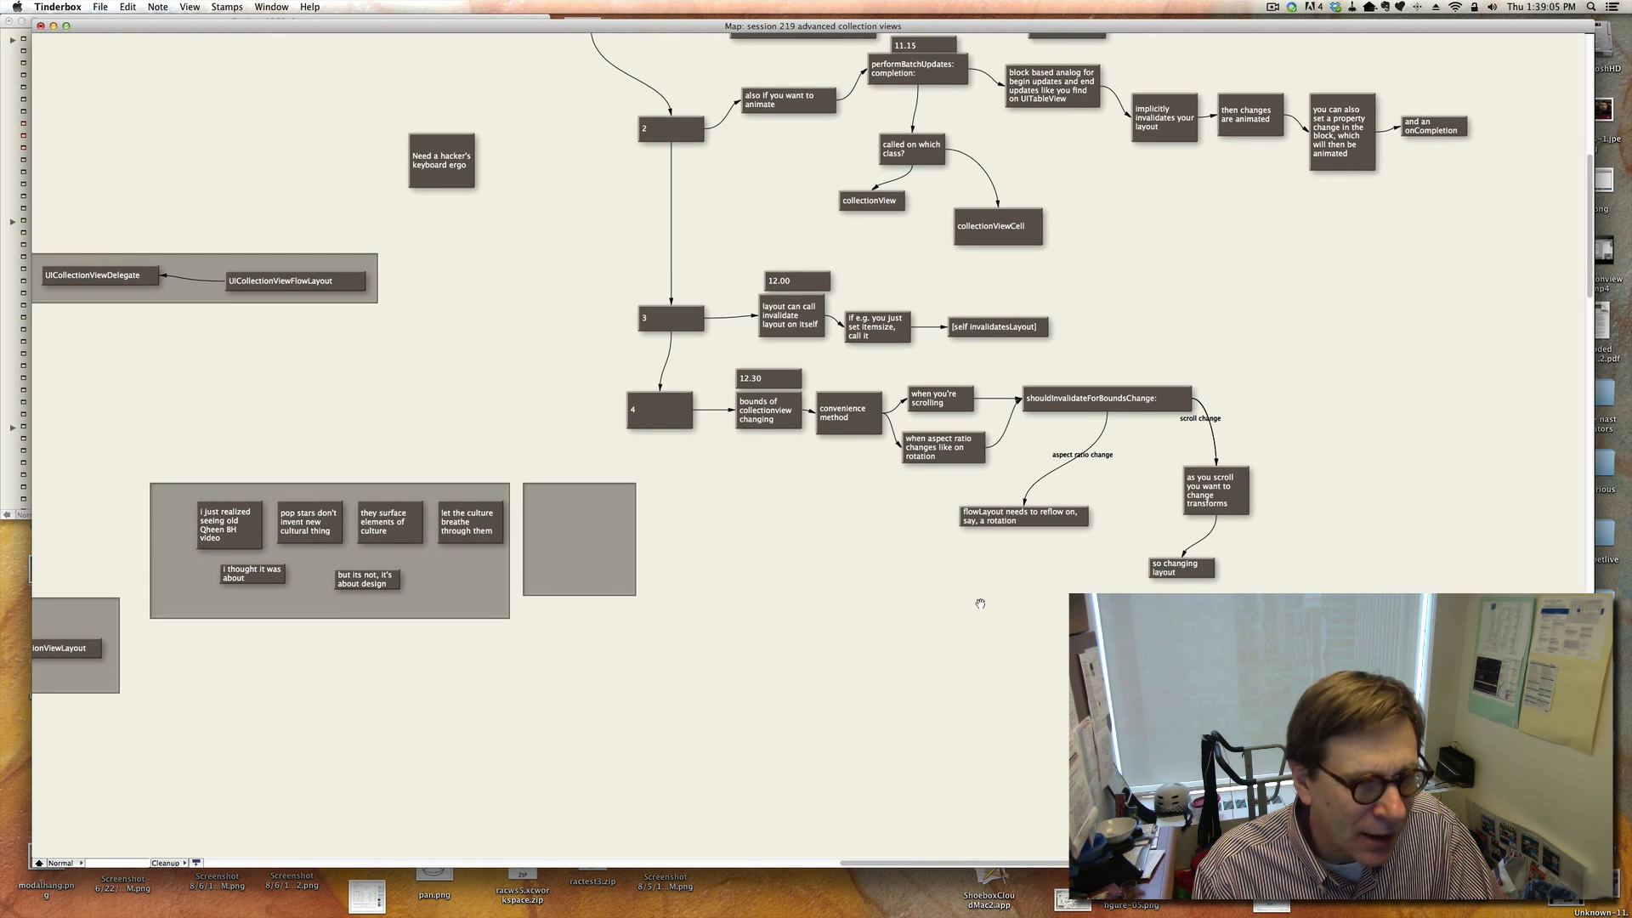
{"action": "scroll", "coordinate": [980, 603], "scroll_direction": "left", "scroll_amount": 10}
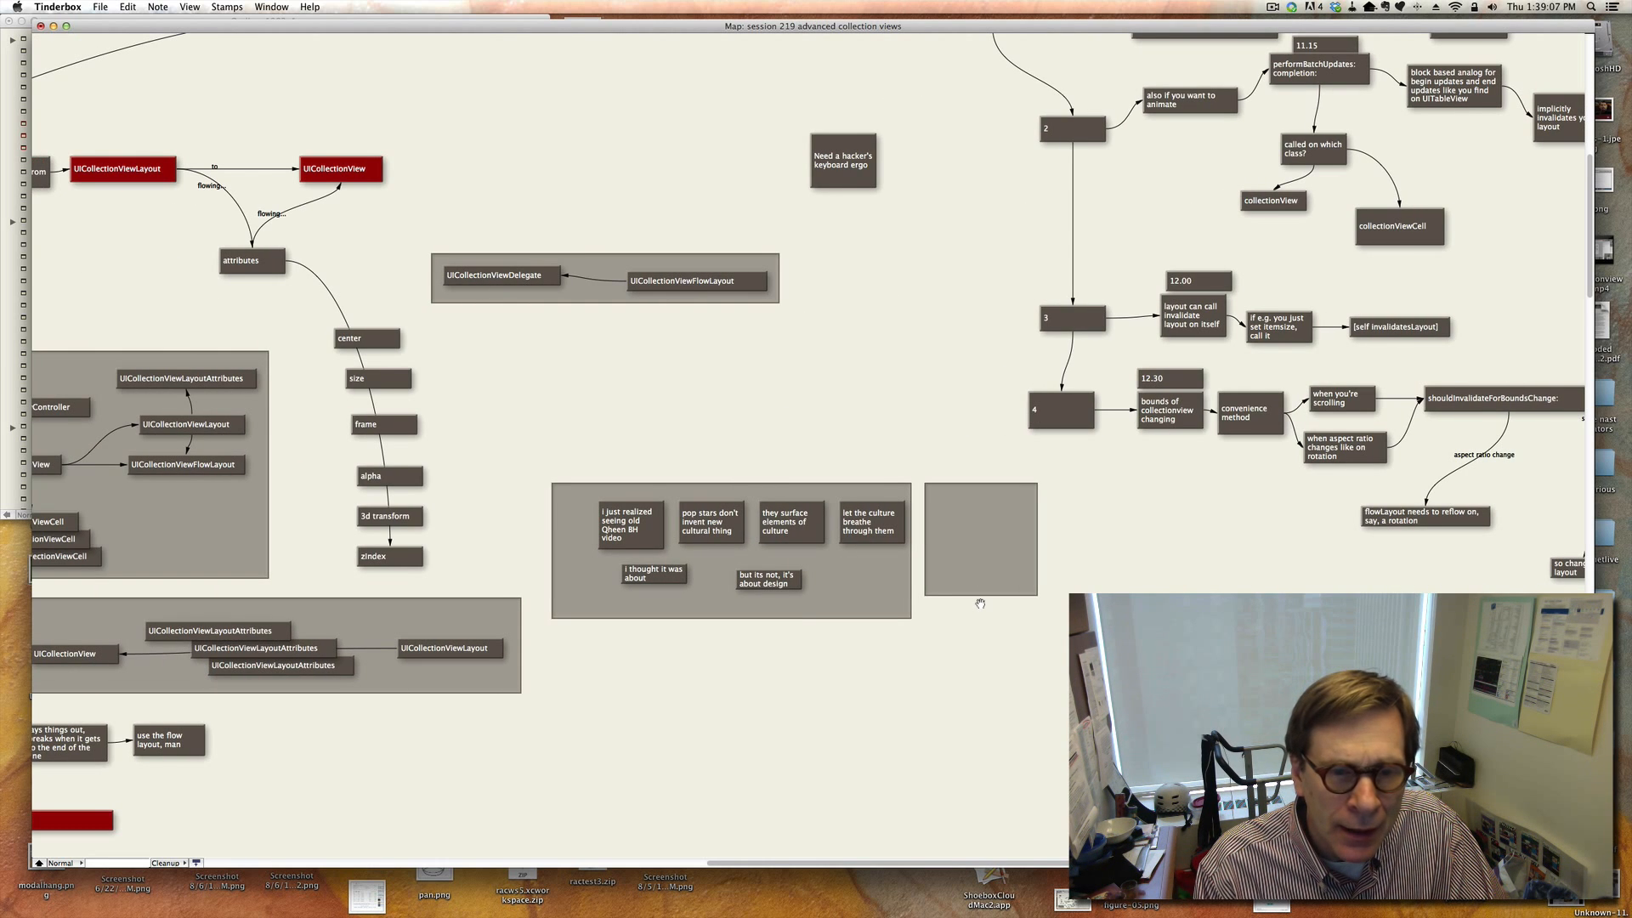
{"action": "scroll", "coordinate": [980, 603], "scroll_direction": "left", "scroll_amount": 12}
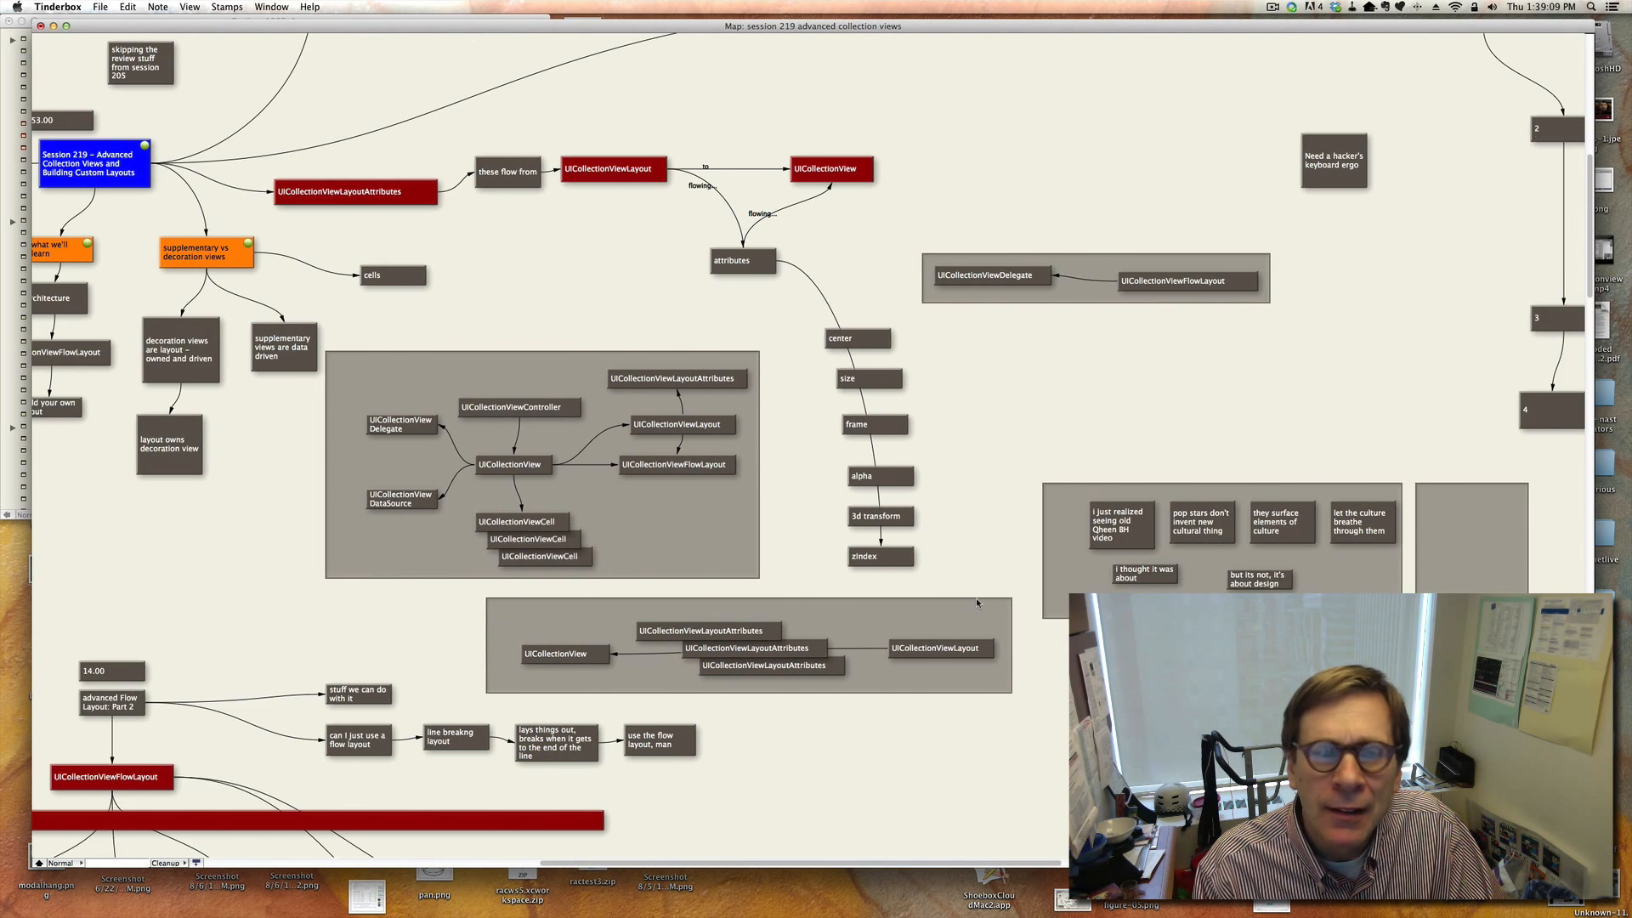
{"action": "scroll", "coordinate": [976, 601], "scroll_direction": "left", "scroll_amount": 5}
{"action": "scroll", "coordinate": [976, 601], "scroll_direction": "up", "scroll_amount": 3}
{"action": "scroll", "coordinate": [977, 602], "scroll_direction": "right", "scroll_amount": 6}
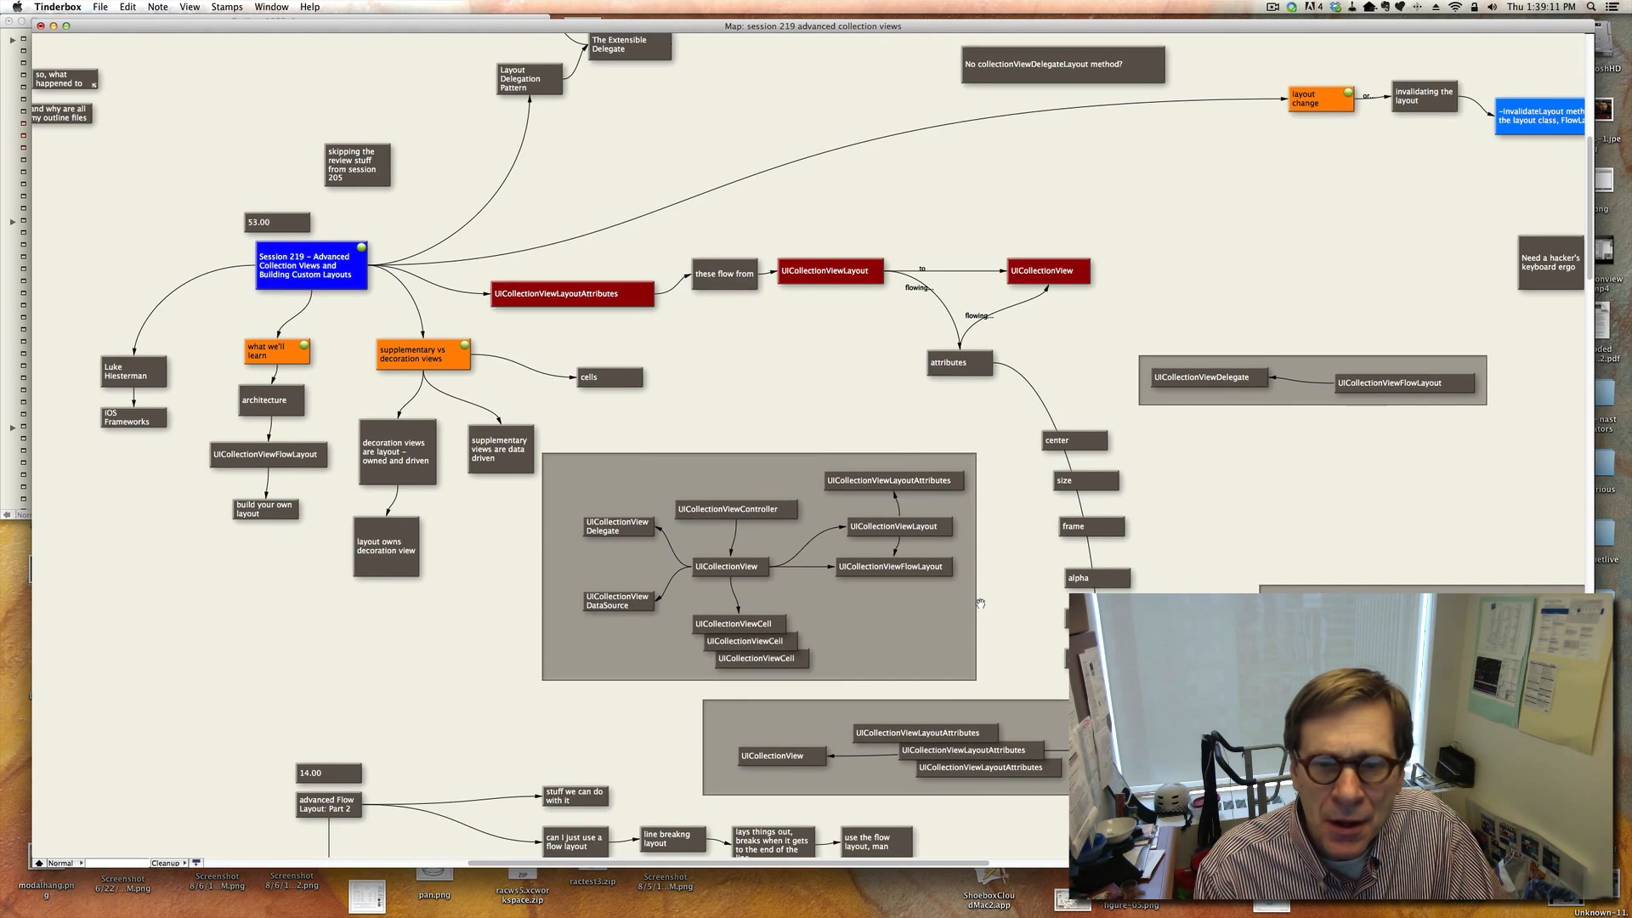
{"action": "scroll", "coordinate": [980, 604], "scroll_direction": "up", "scroll_amount": 3}
{"action": "scroll", "coordinate": [981, 603], "scroll_direction": "left", "scroll_amount": 15}
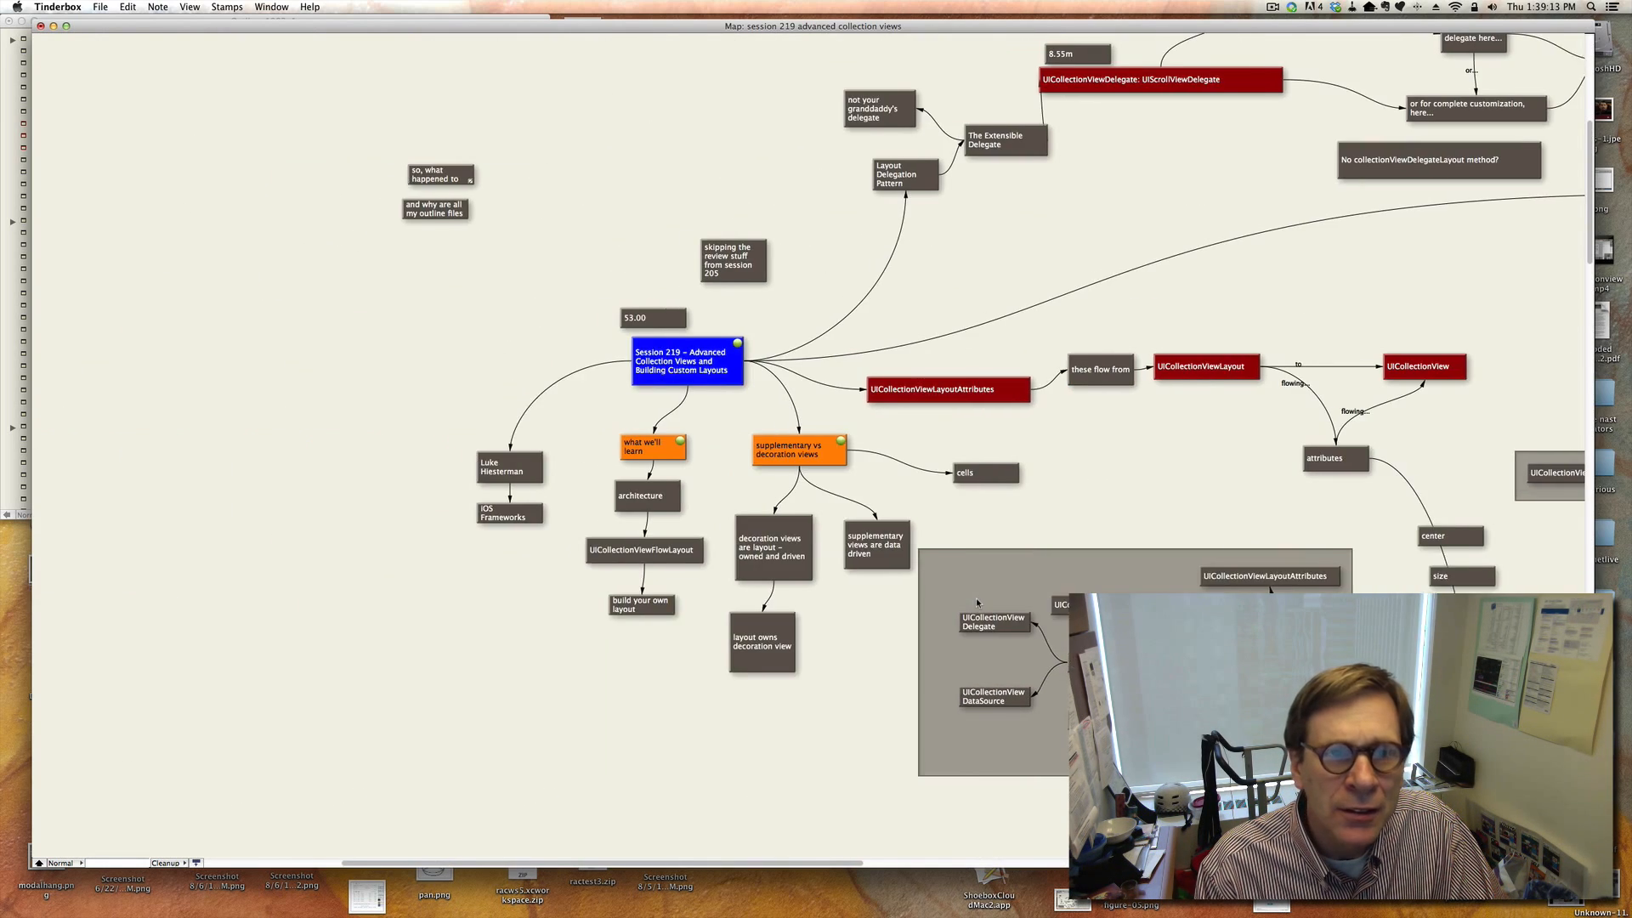
Review the advanced flow layout part 2 notes on using a flow layout, line breaking layout and how it lays things out.
{"action": "scroll", "coordinate": [980, 604], "scroll_direction": "down", "scroll_amount": 8}
{"action": "scroll", "coordinate": [980, 604], "scroll_direction": "down", "scroll_amount": 5}
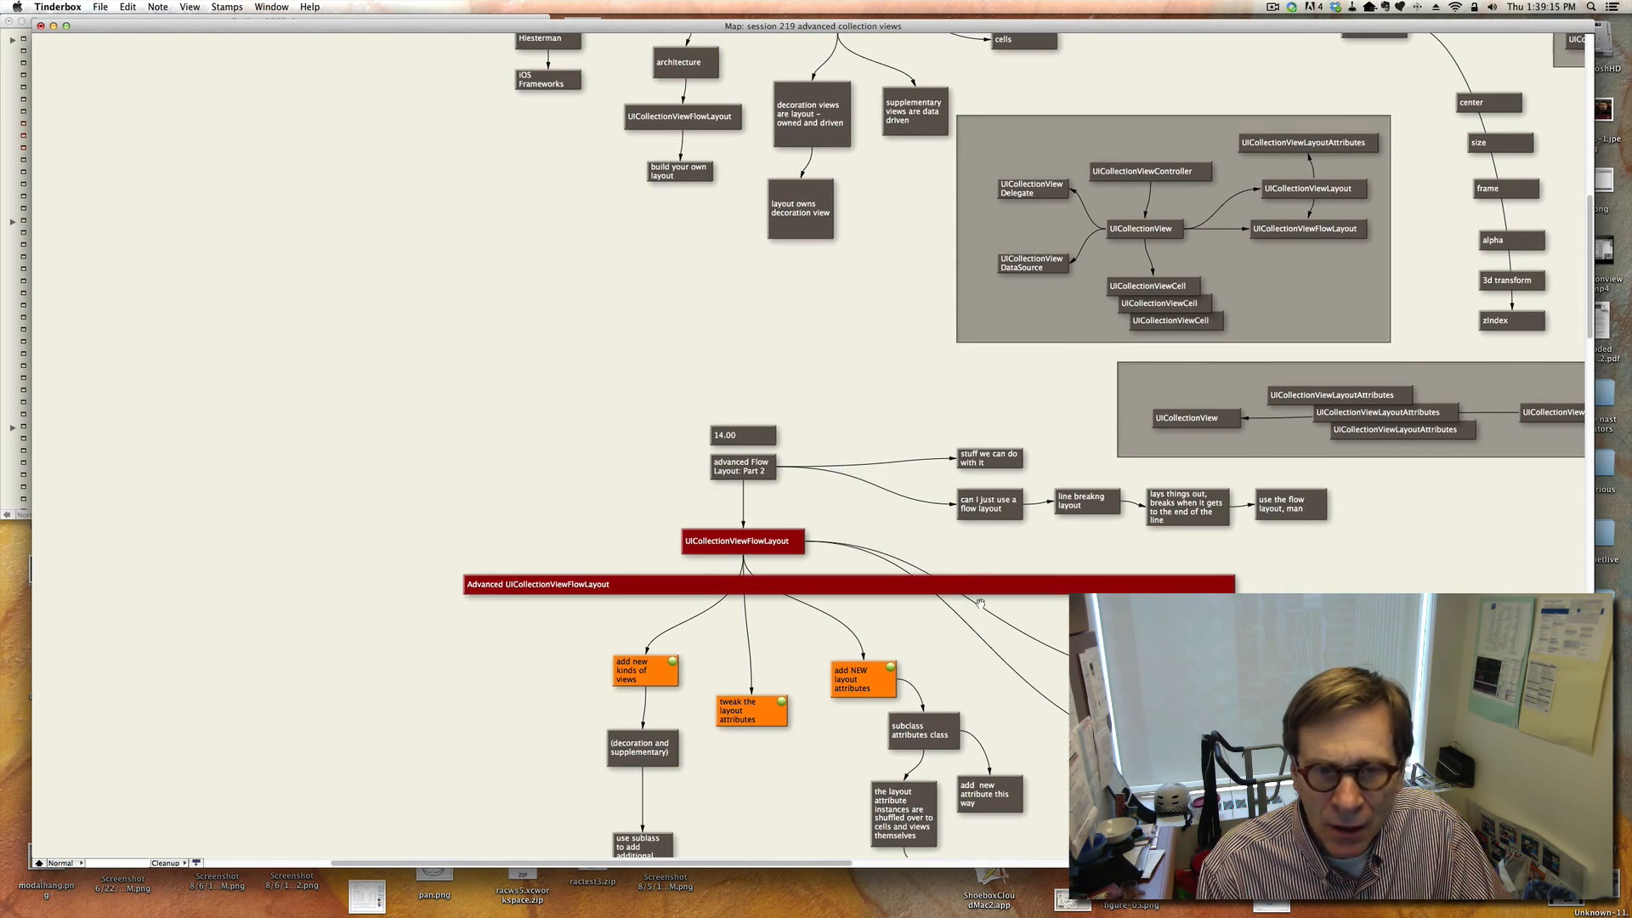
{"action": "scroll", "coordinate": [980, 604], "scroll_direction": "right", "scroll_amount": 2}
{"action": "scroll", "coordinate": [980, 604], "scroll_direction": "right", "scroll_amount": 6}
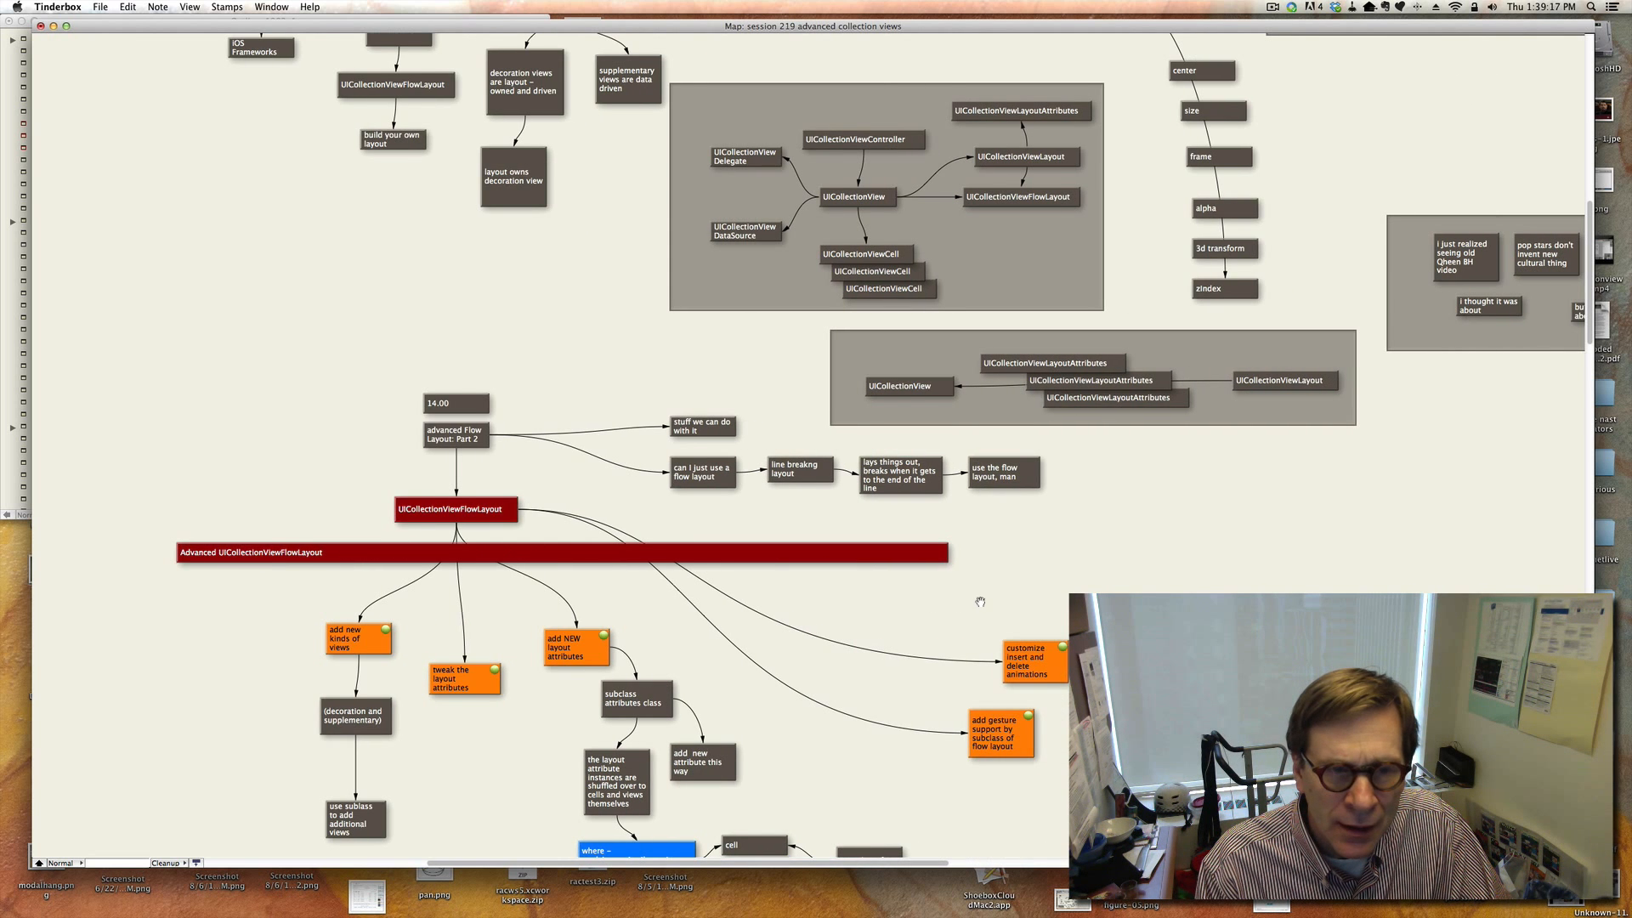
{"action": "scroll", "coordinate": [980, 601], "scroll_direction": "down", "scroll_amount": 4}
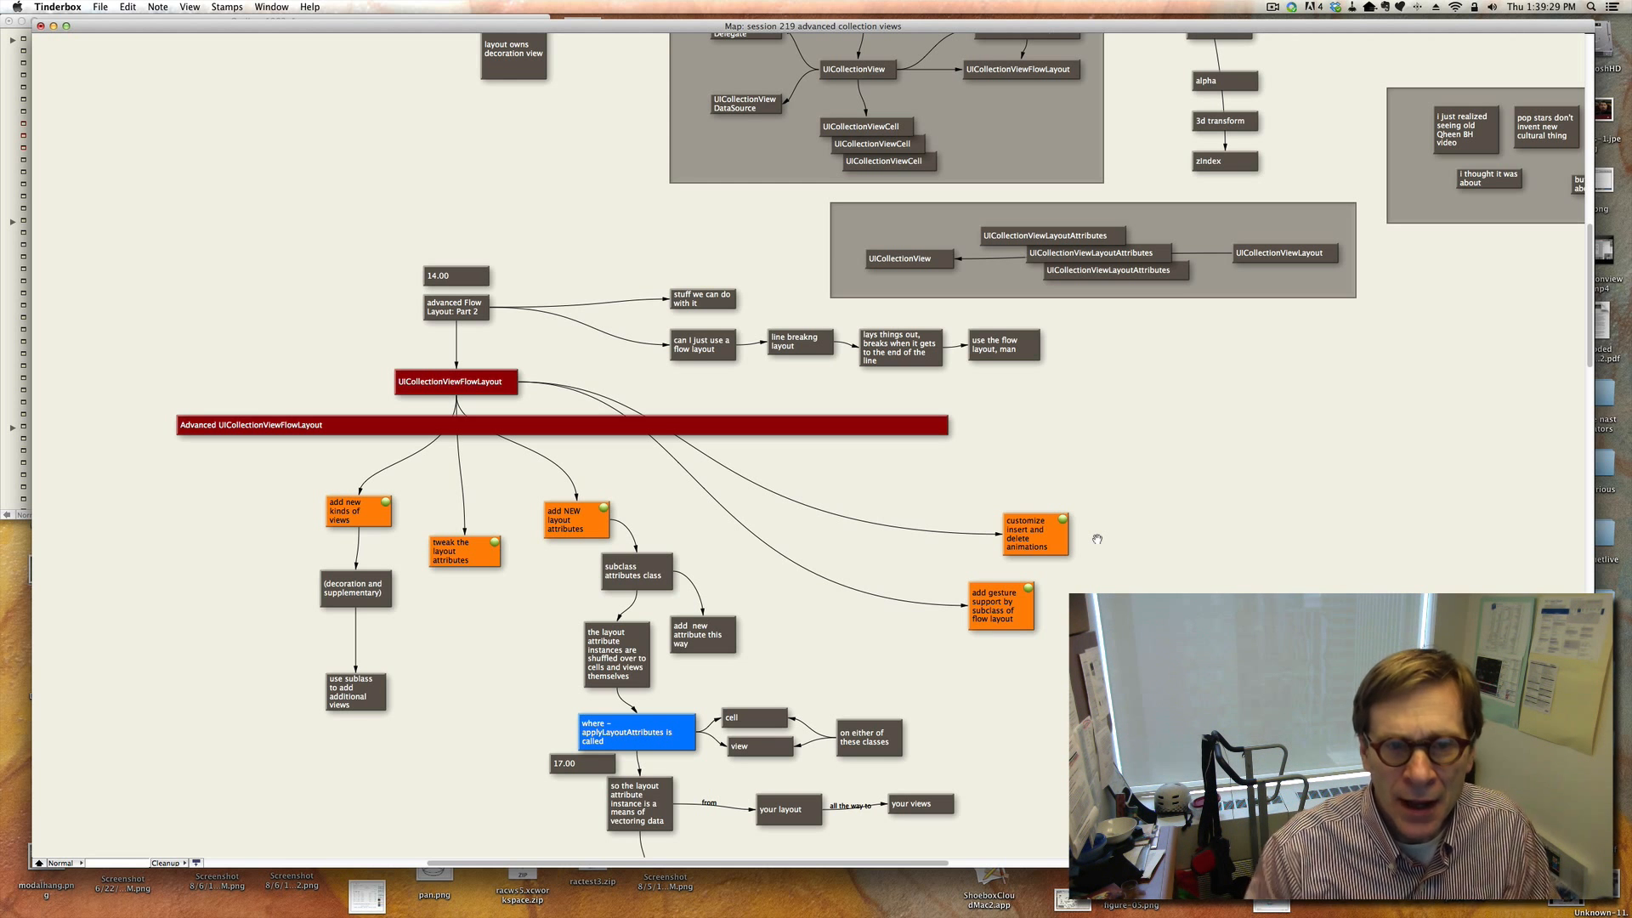
{"action": "left_click", "coordinate": [714, 353]}
{"action": "left_click", "coordinate": [785, 371]}
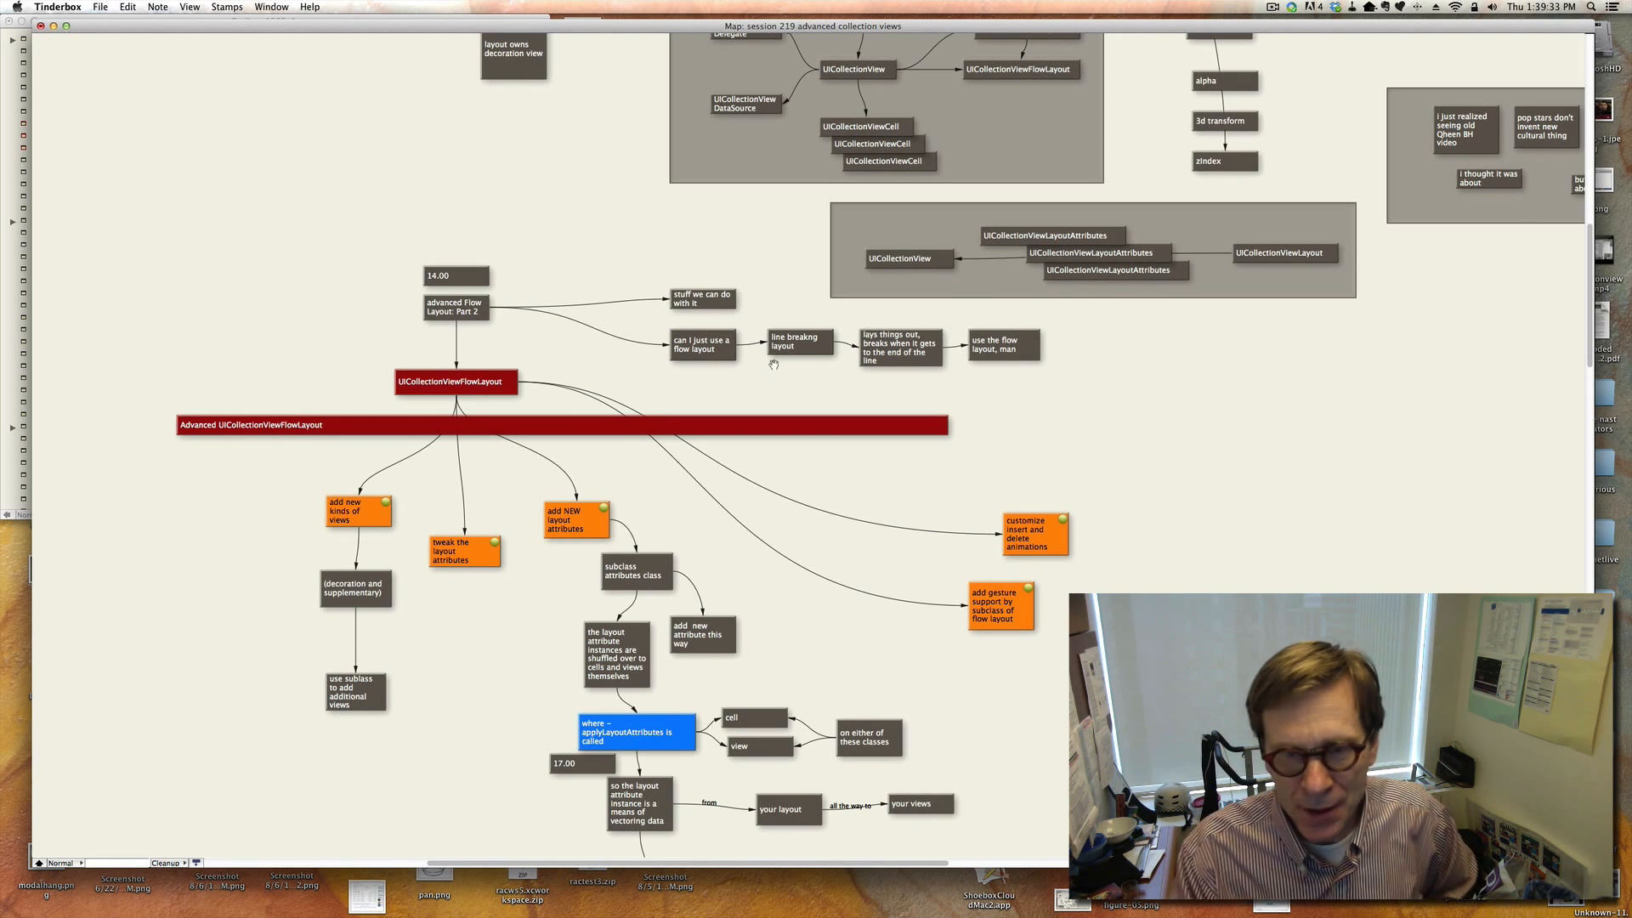
{"action": "left_click", "coordinate": [890, 358]}
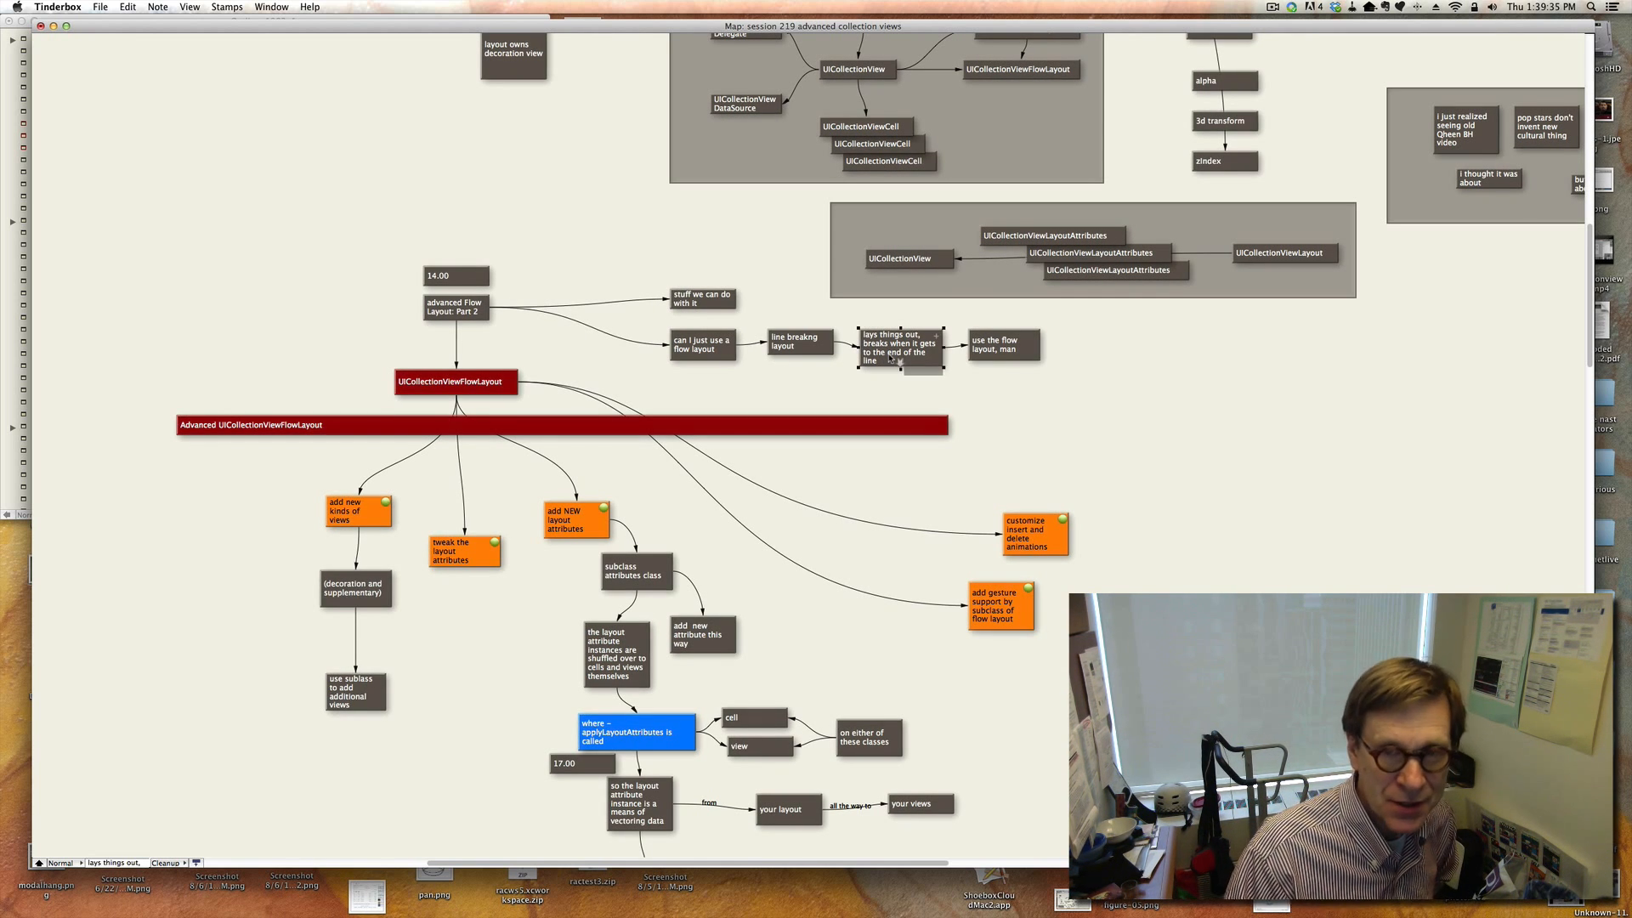
{"action": "left_click", "coordinate": [912, 448]}
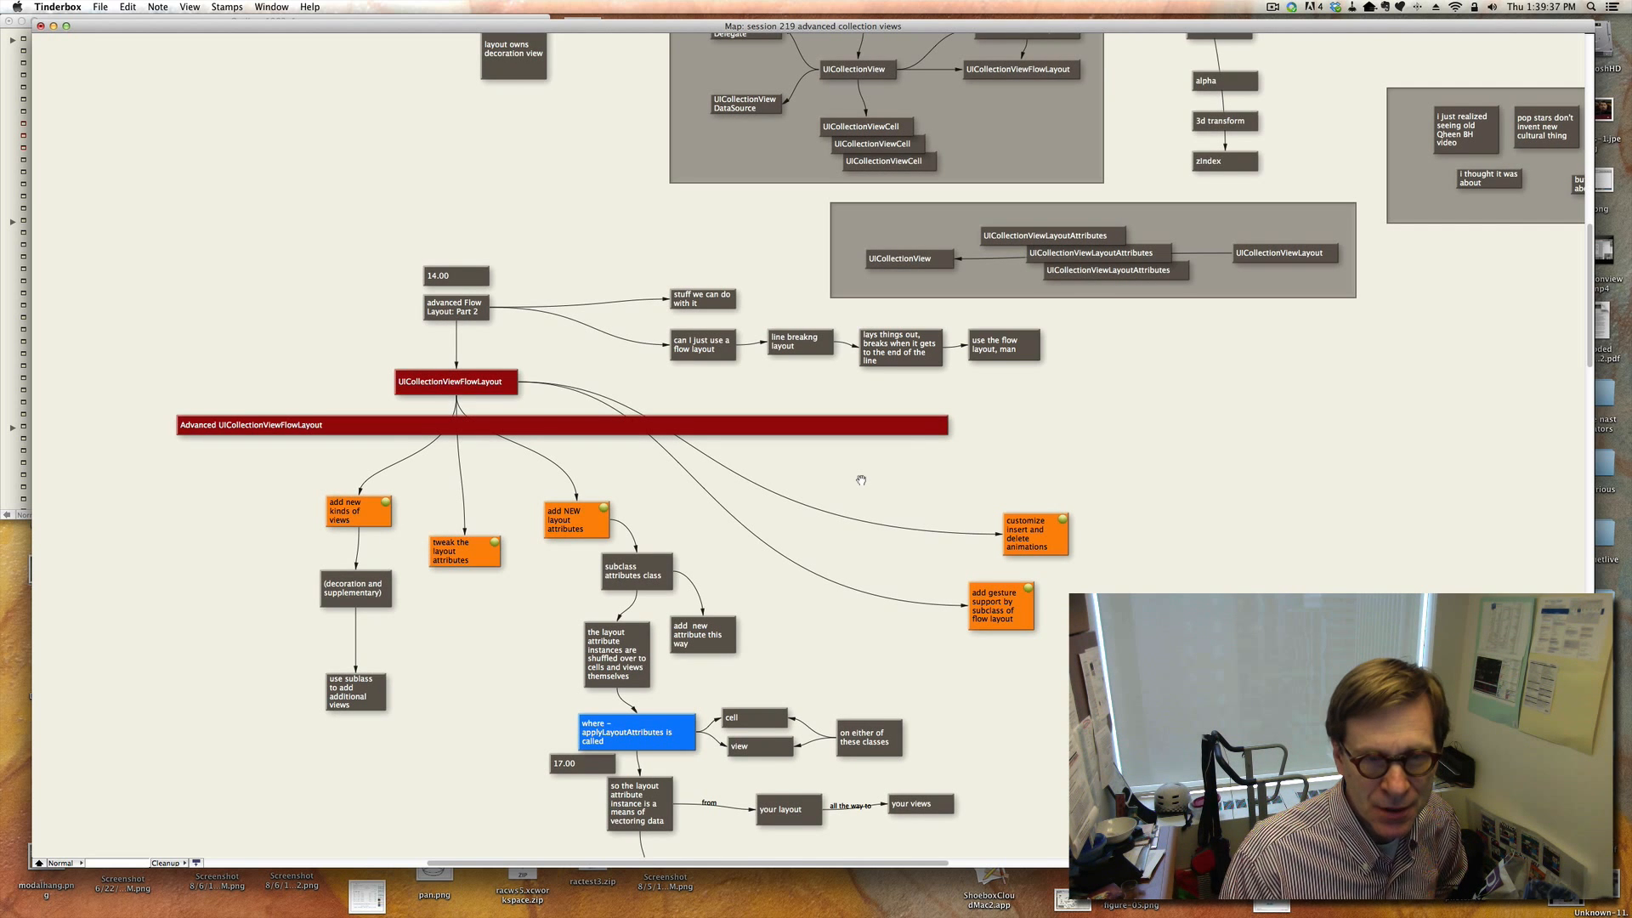
Review the Advanced UICollectionViewFlowLayout branches on adding new kinds of views, tweaking layout attributes and subclassing the attributes class.
{"action": "scroll", "coordinate": [859, 476], "scroll_direction": "down", "scroll_amount": 3}
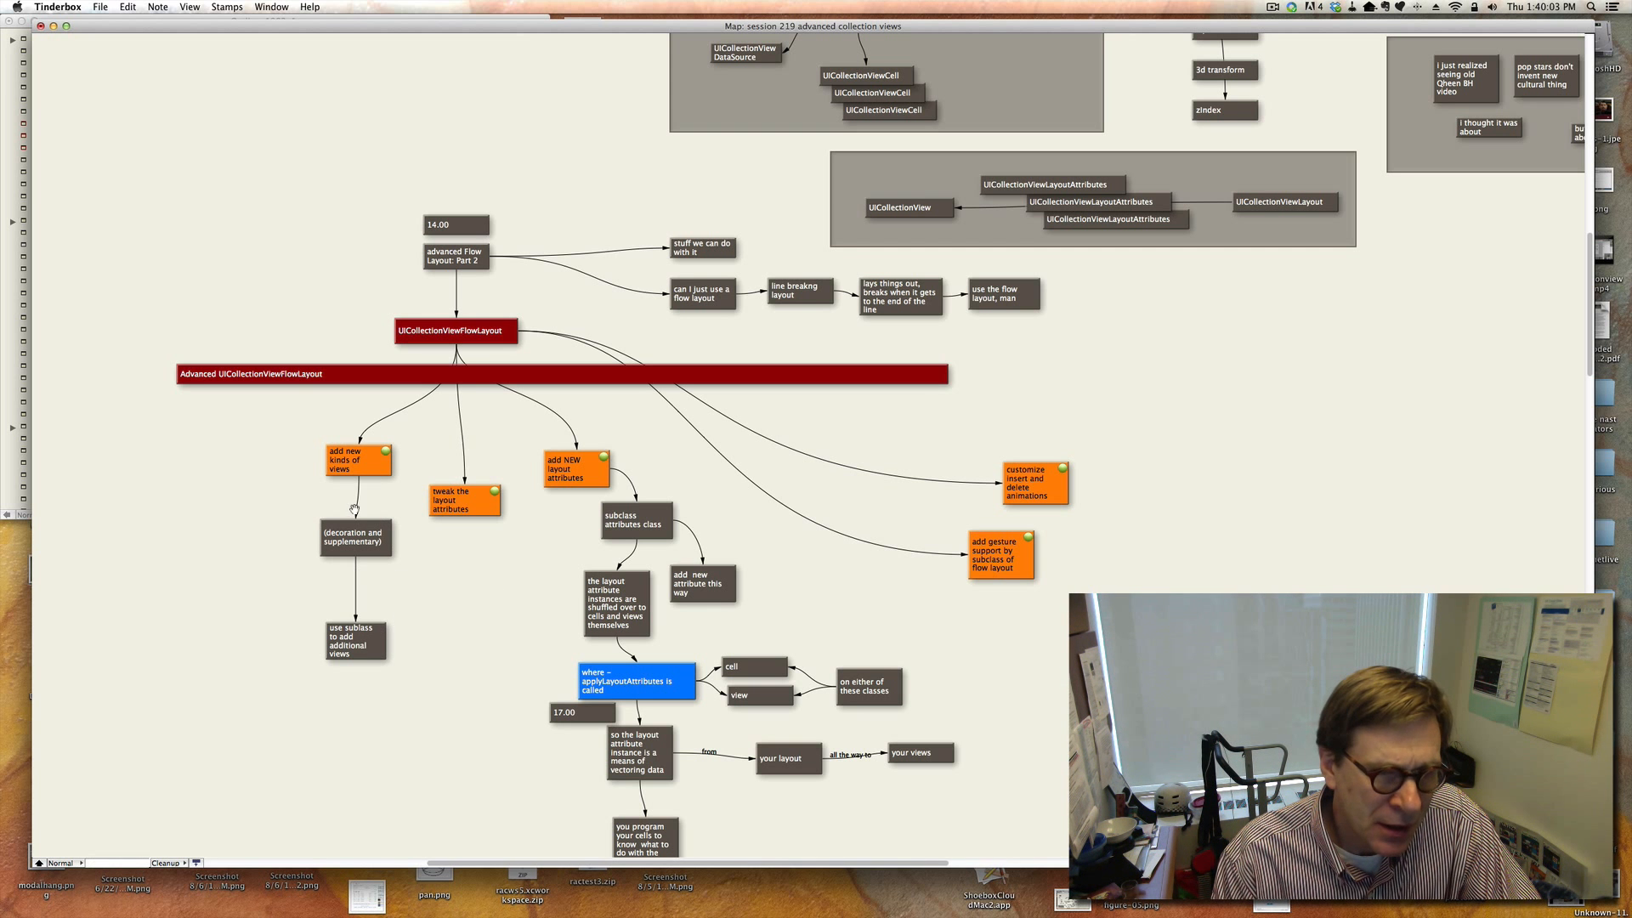
{"action": "left_click", "coordinate": [369, 455]}
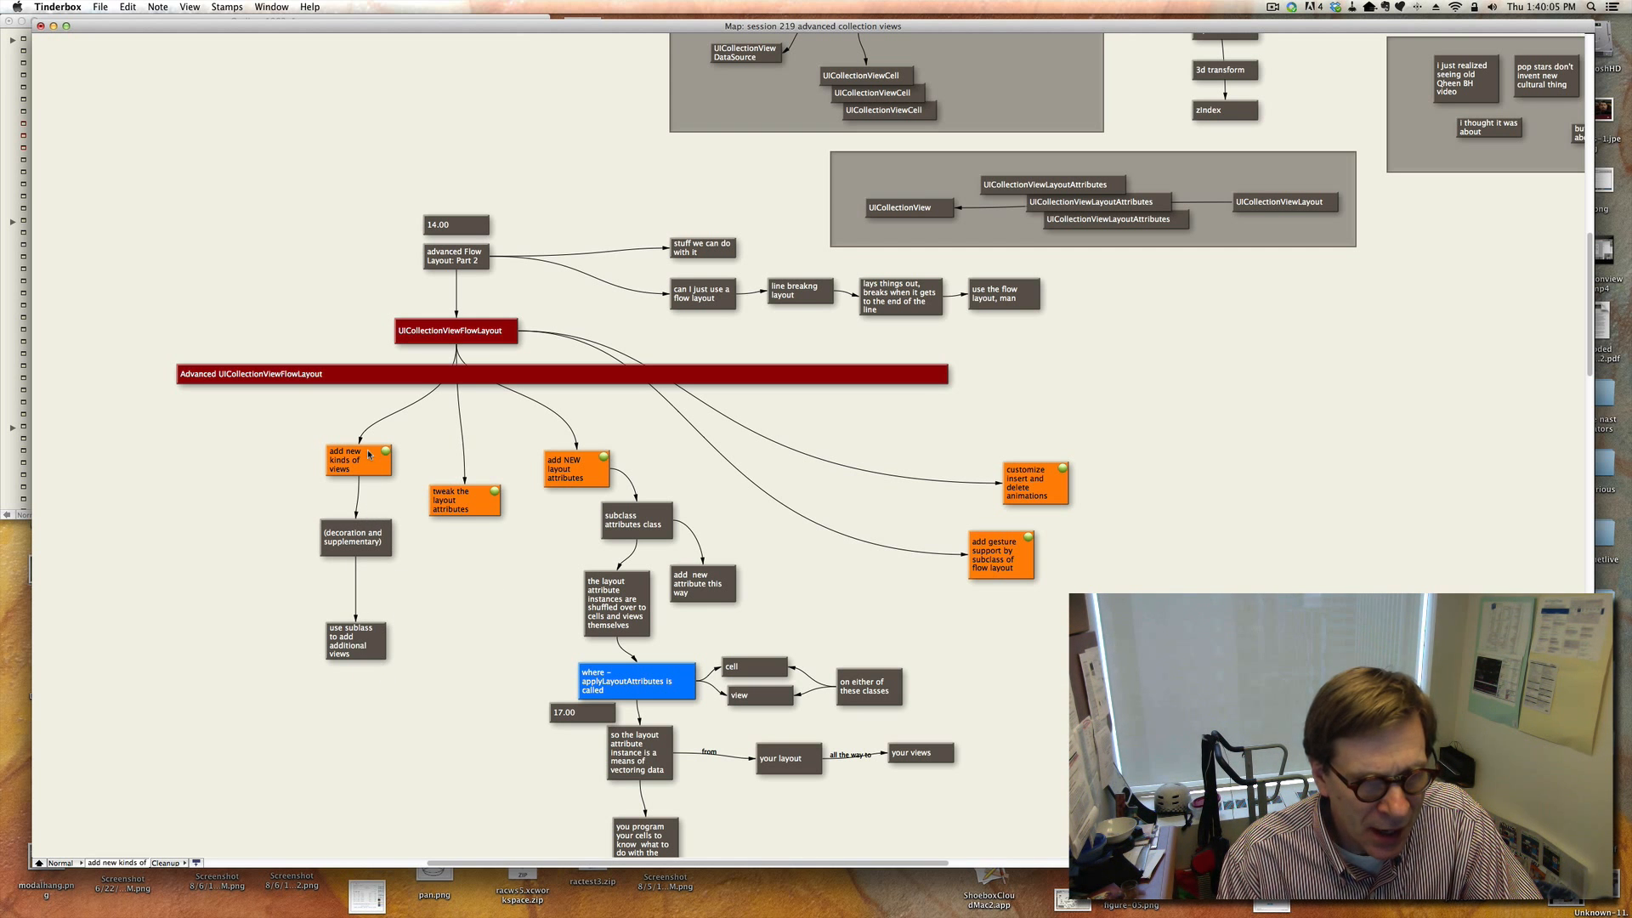
{"action": "left_click", "coordinate": [359, 541]}
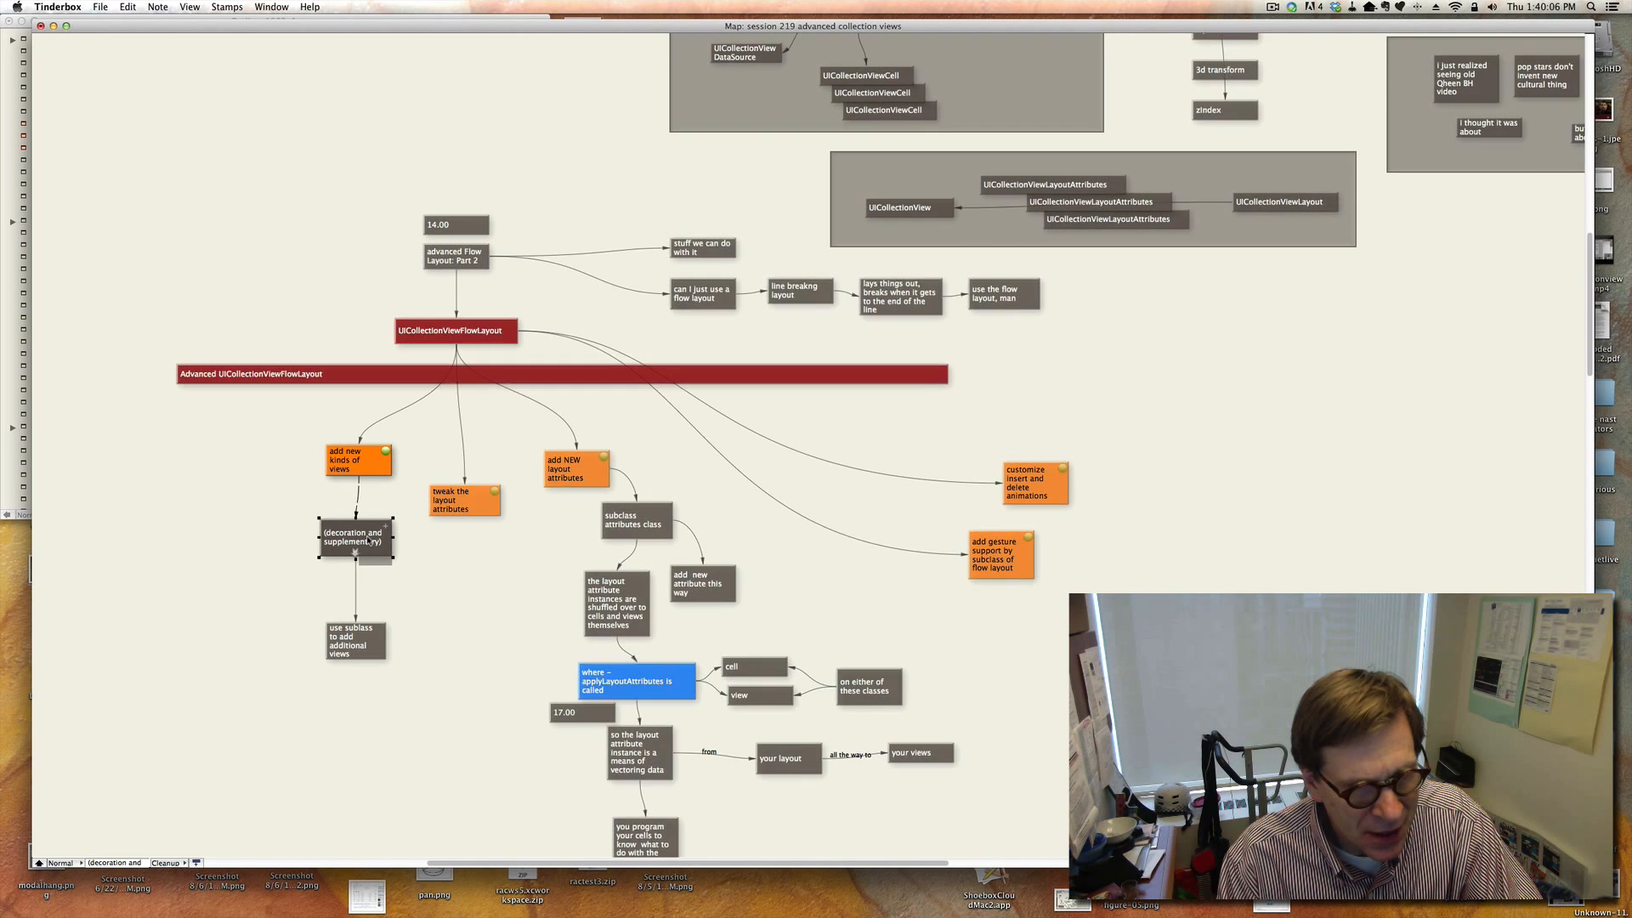
{"action": "left_click", "coordinate": [352, 655]}
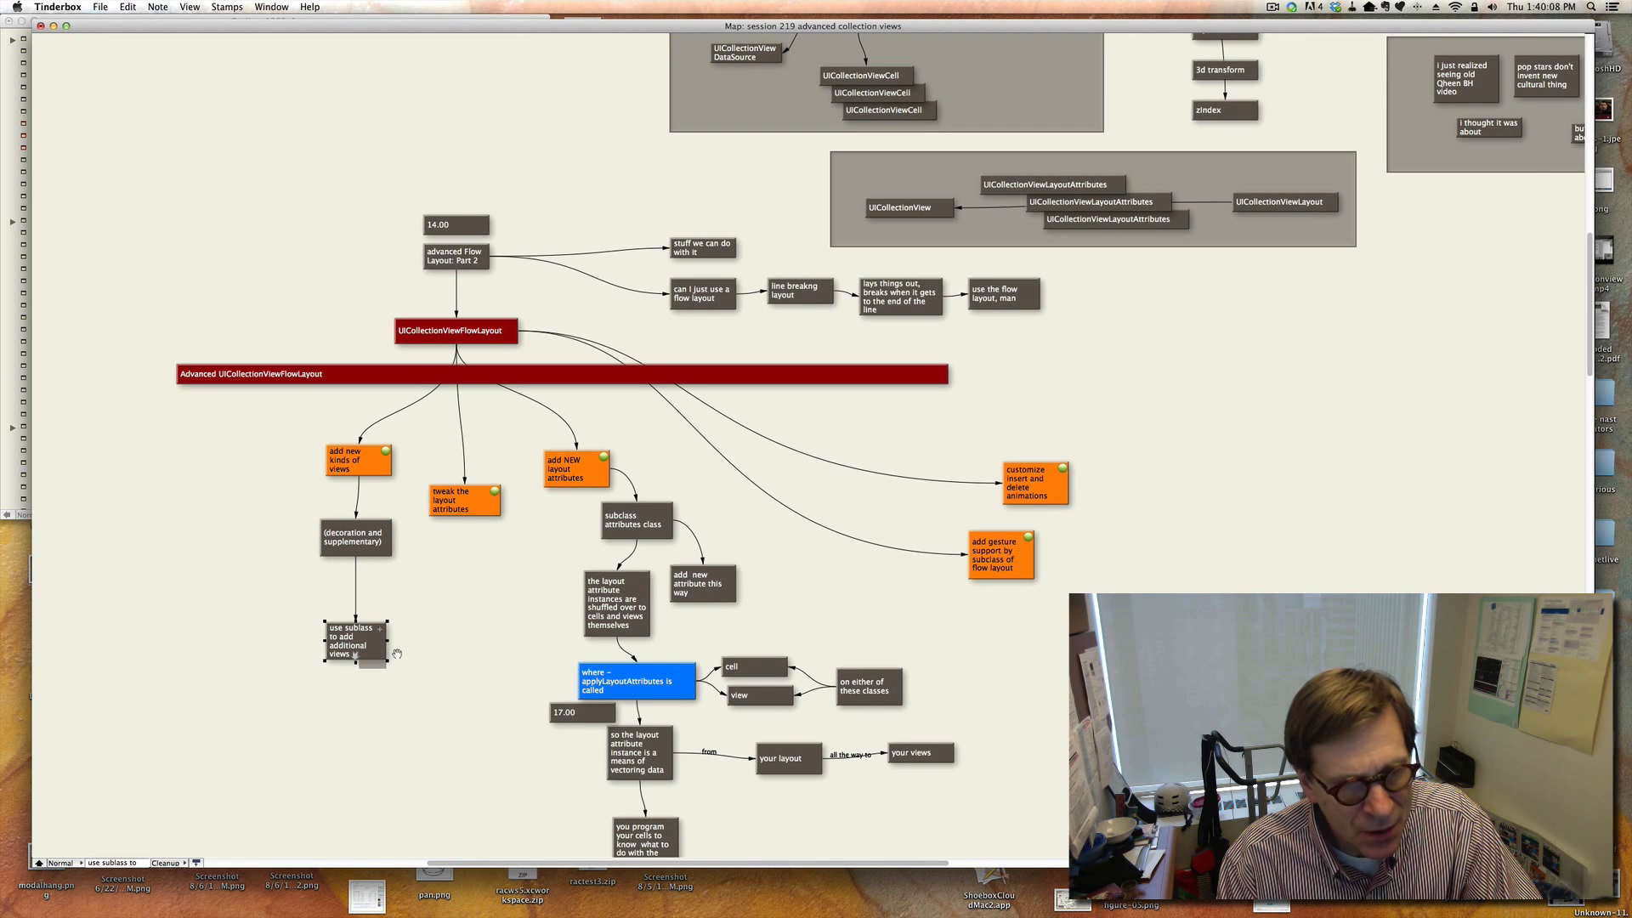
{"action": "left_click", "coordinate": [469, 598]}
{"action": "left_click", "coordinate": [471, 510]}
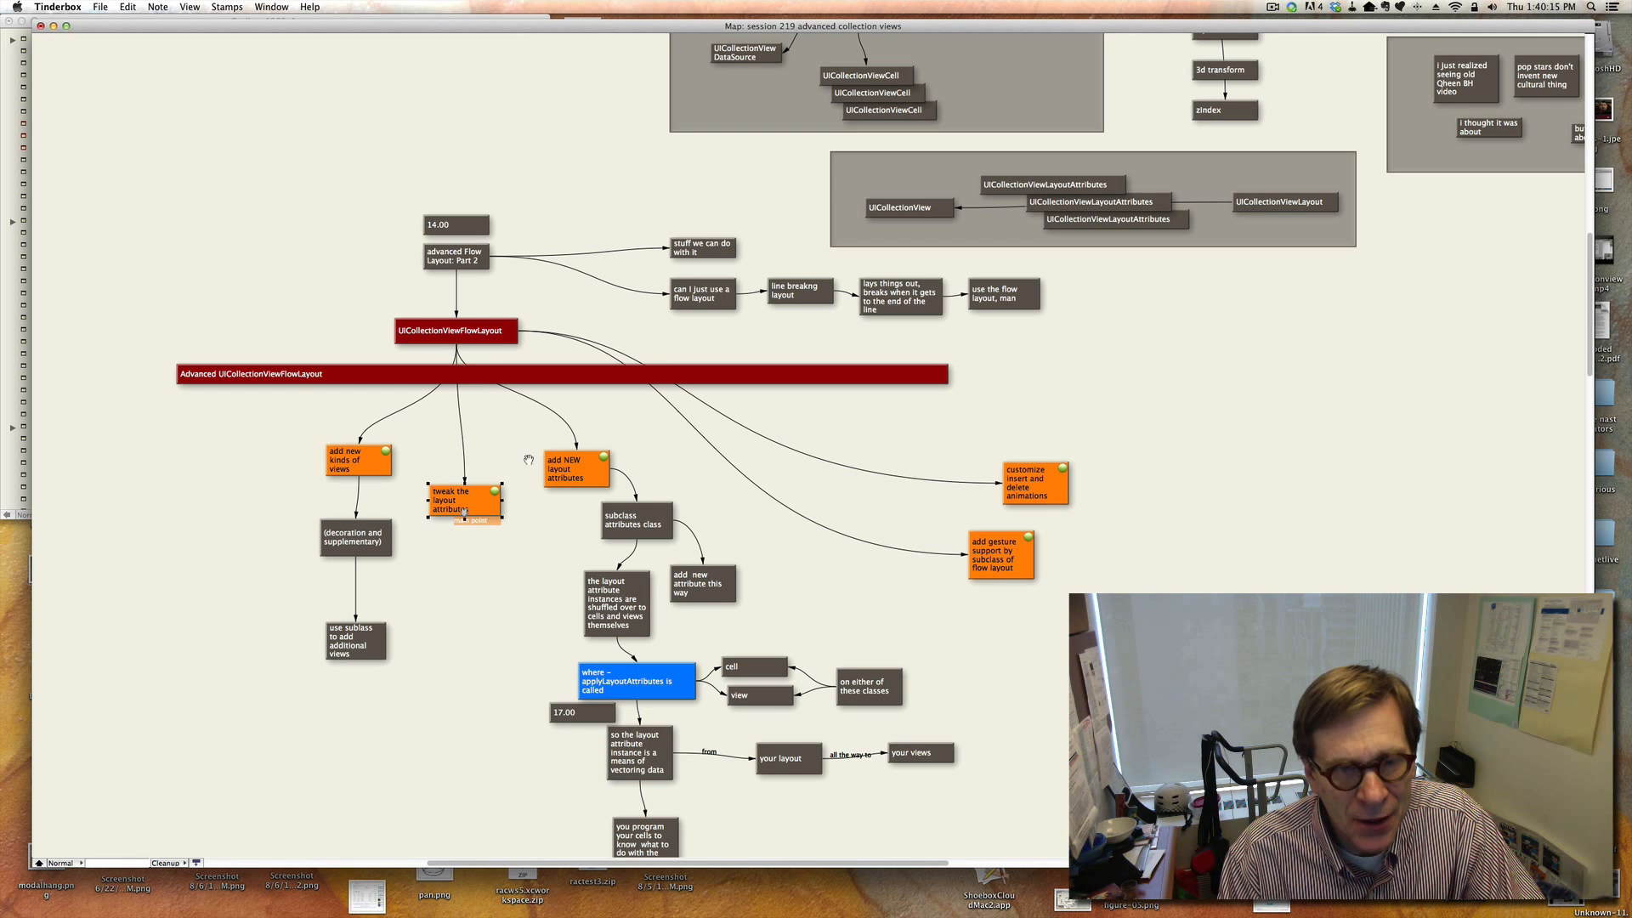
{"action": "left_click", "coordinate": [556, 477]}
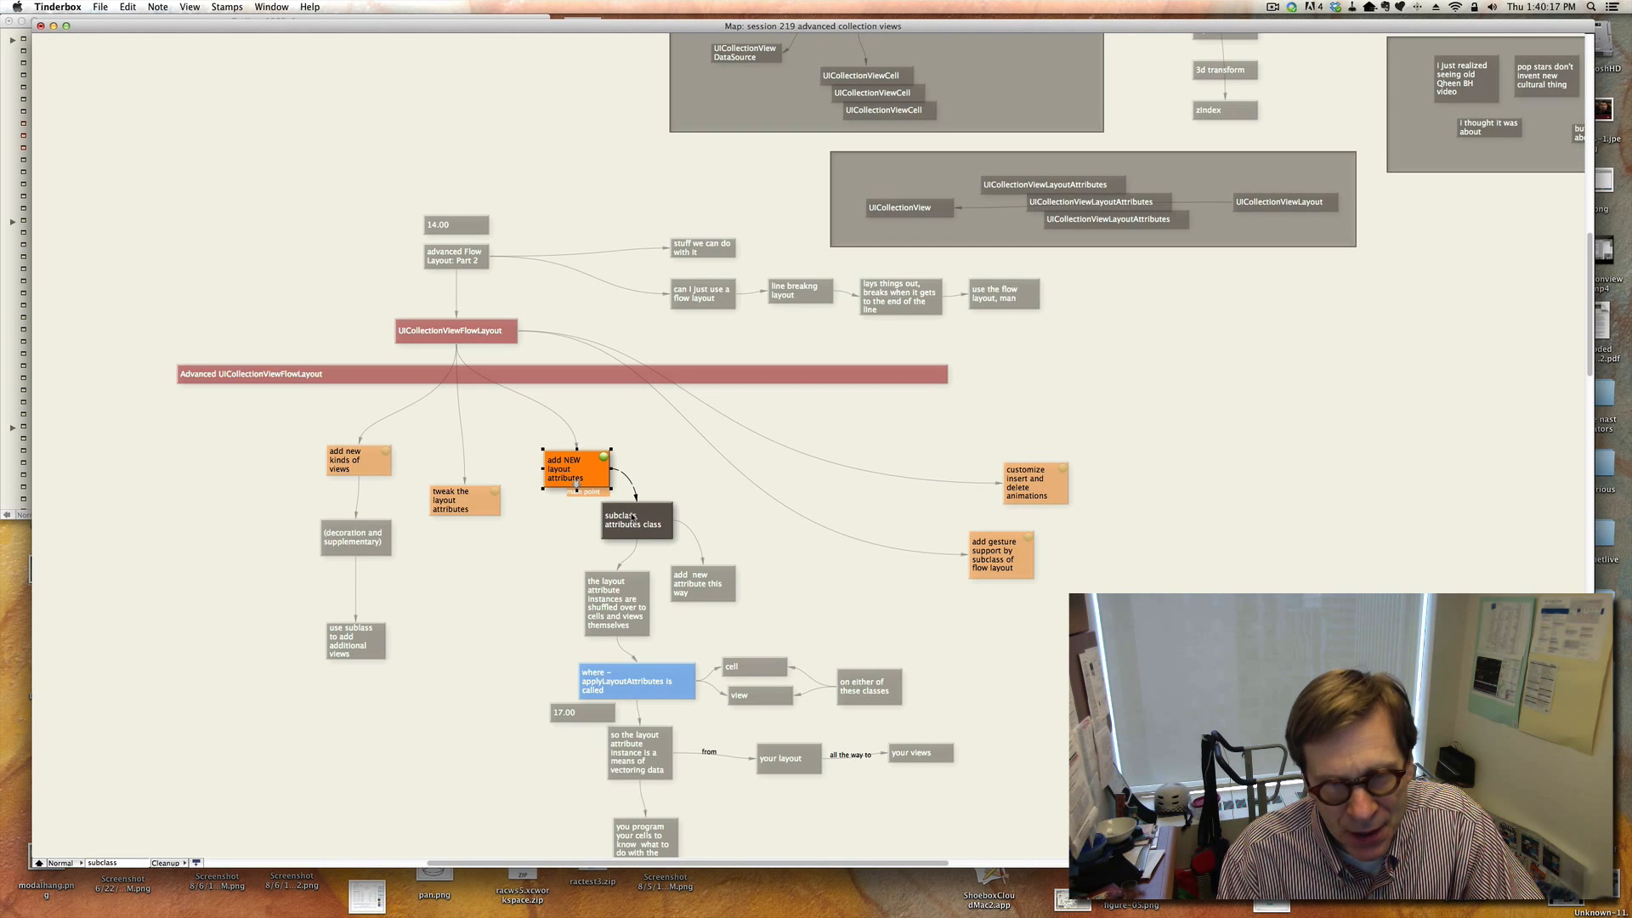
{"action": "left_click", "coordinate": [631, 516]}
Review the notes on where applyLayoutAttributes is called and how layout attributes carry data to the cells and views.
{"action": "scroll", "coordinate": [632, 516], "scroll_direction": "down", "scroll_amount": 2}
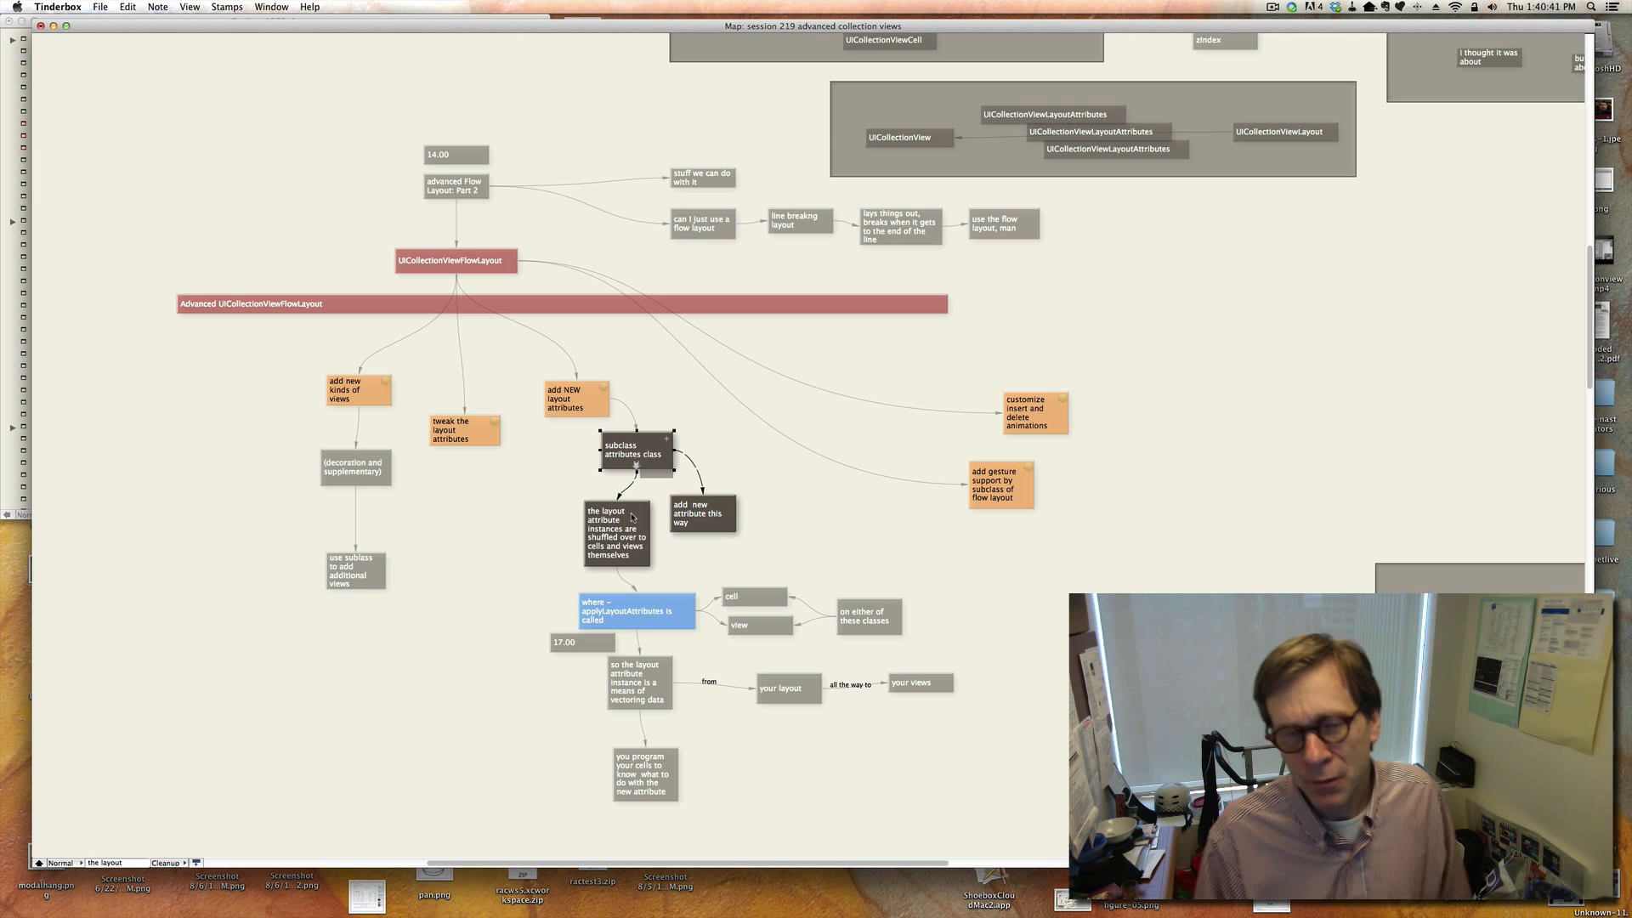
{"action": "left_click", "coordinate": [814, 529]}
{"action": "scroll", "coordinate": [814, 529], "scroll_direction": "down", "scroll_amount": 2}
{"action": "left_click", "coordinate": [657, 561]}
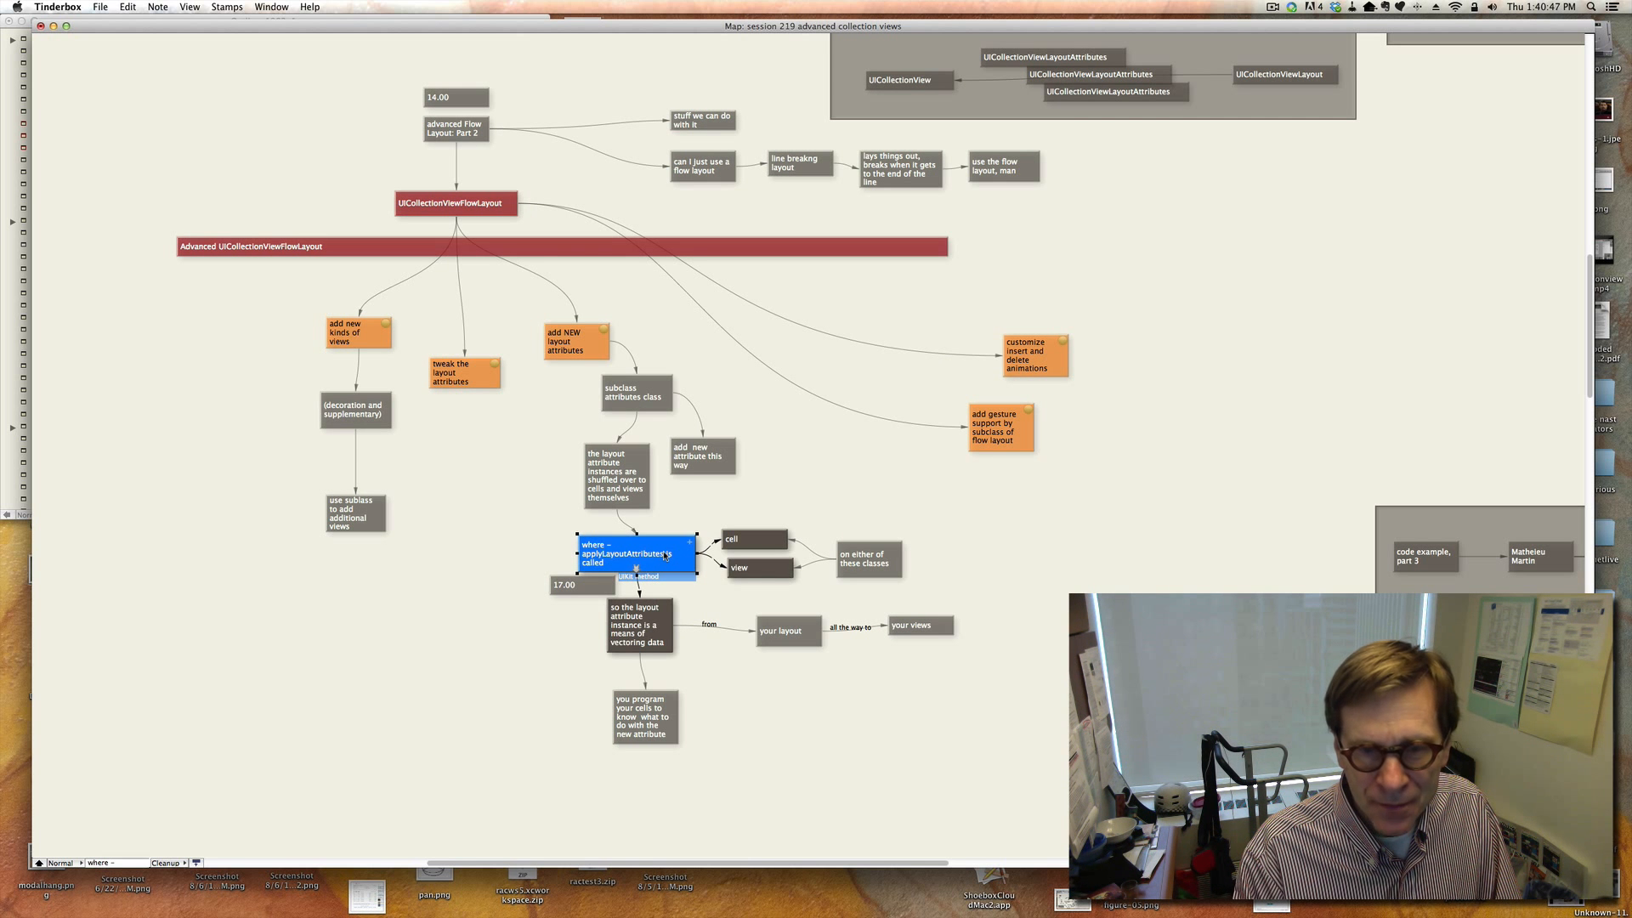
{"action": "left_click", "coordinate": [816, 701]}
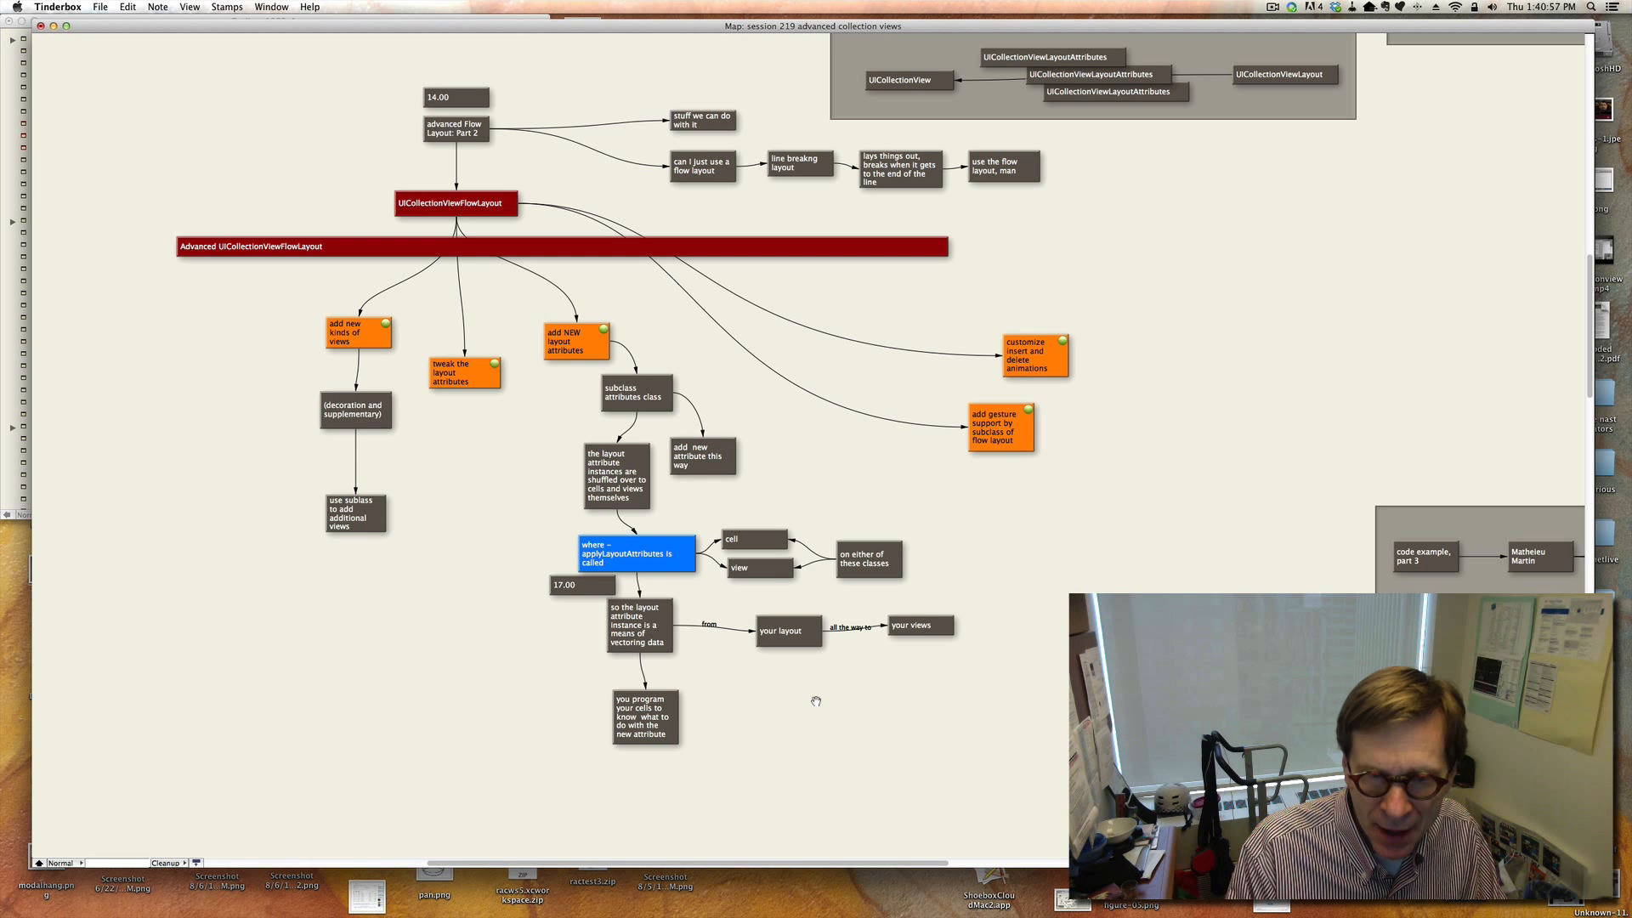
{"action": "left_click", "coordinate": [655, 650]}
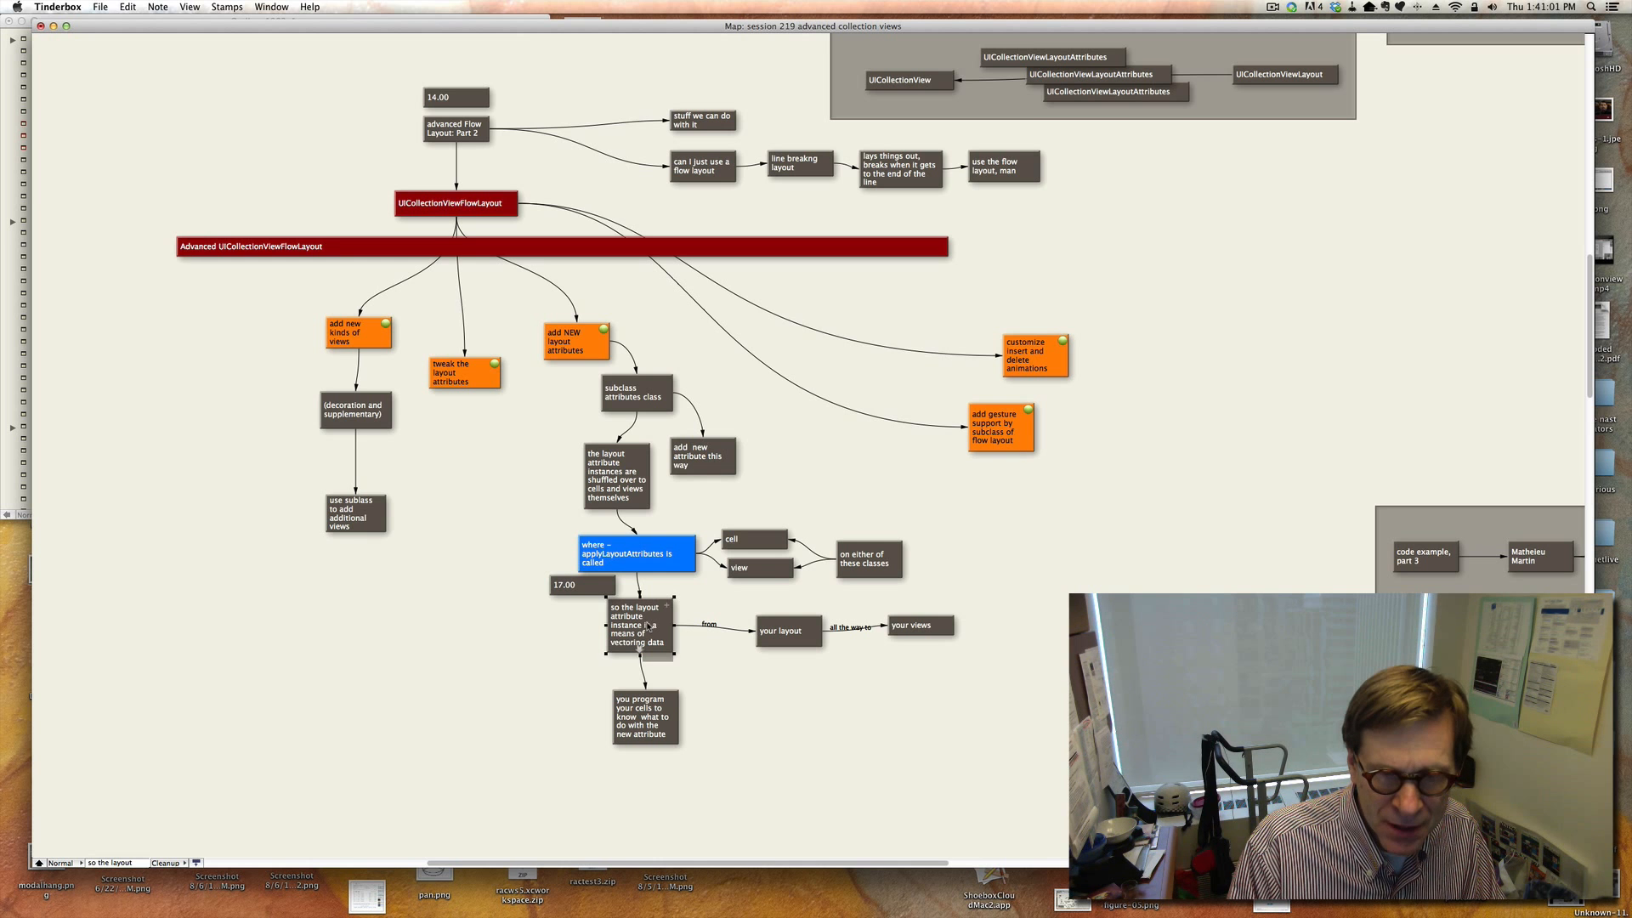
{"action": "left_click", "coordinate": [644, 721]}
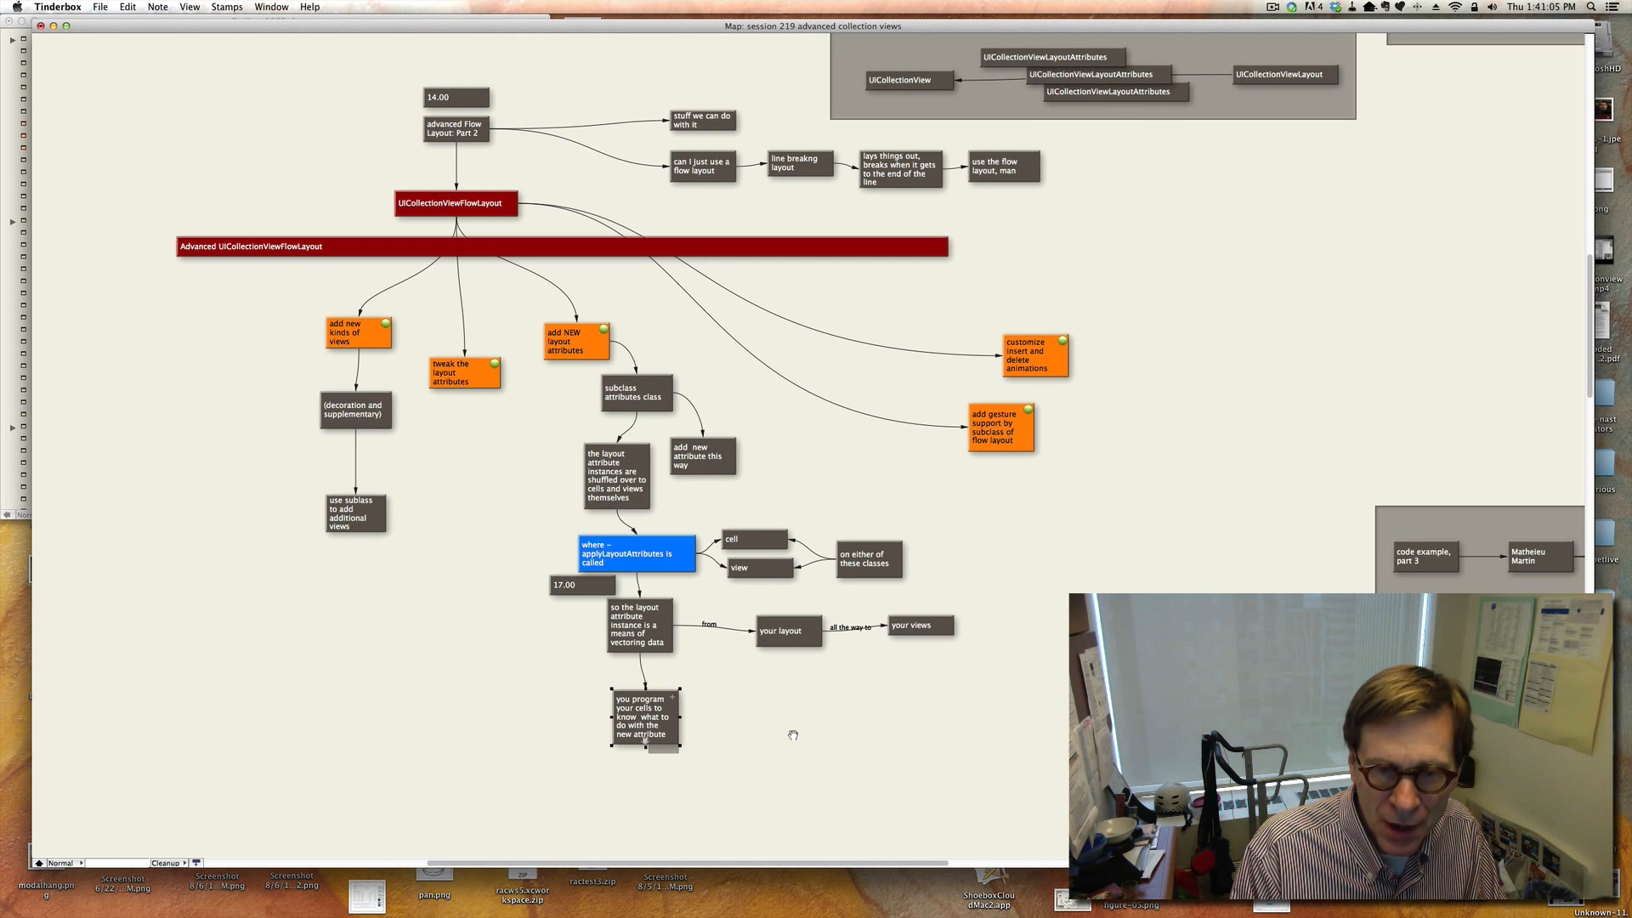
{"action": "left_click", "coordinate": [791, 708]}
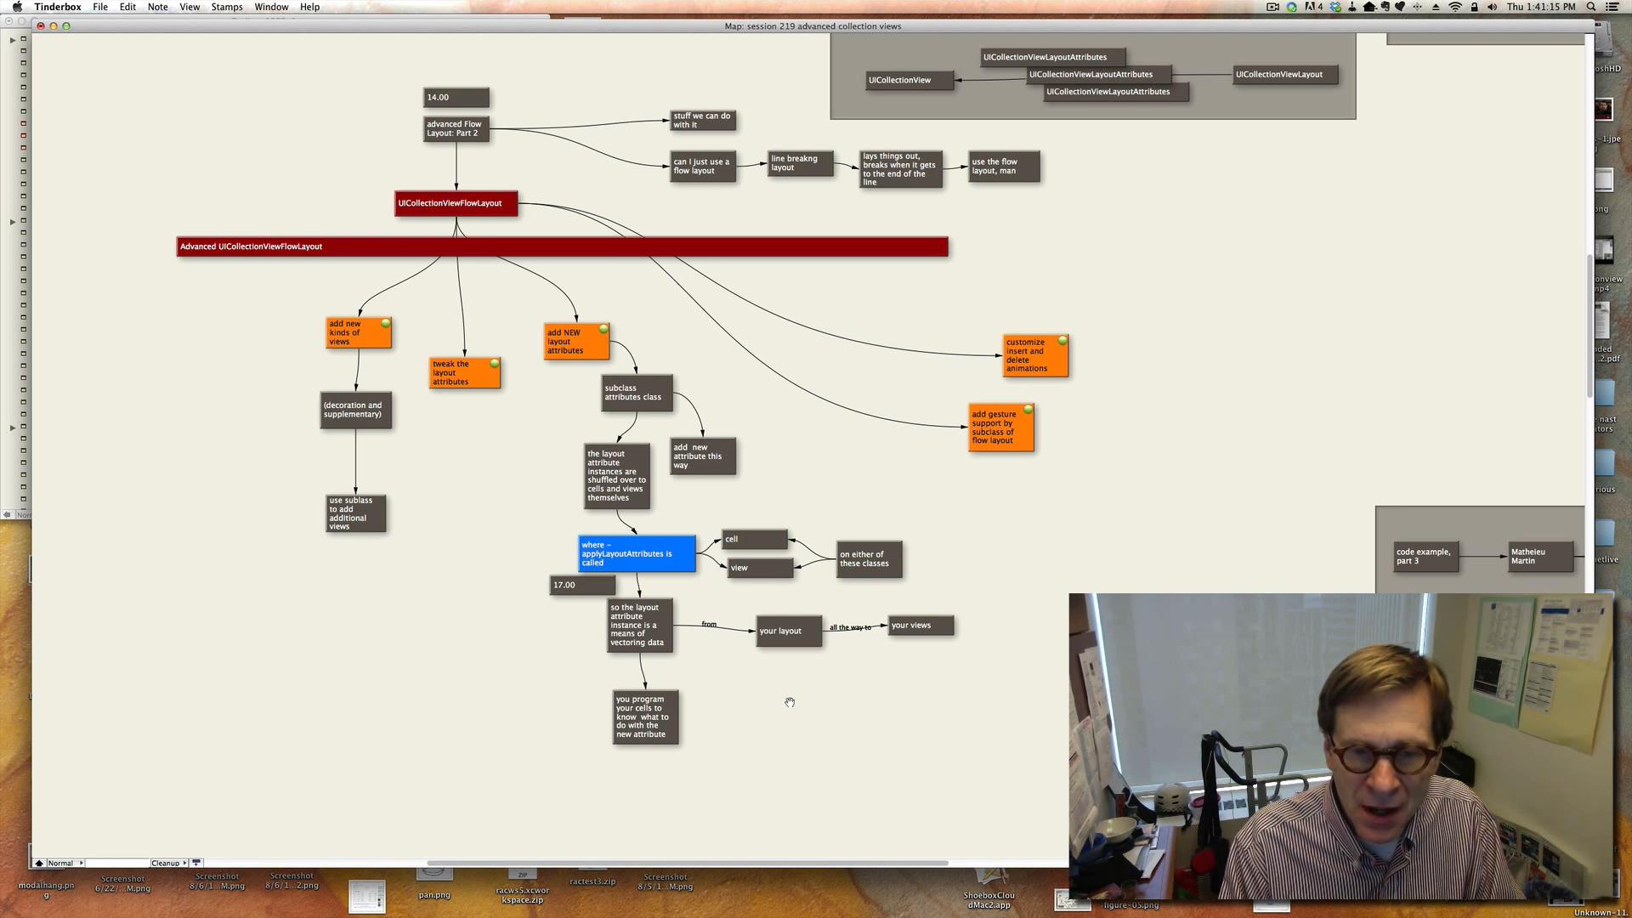
{"action": "left_click", "coordinate": [797, 645]}
{"action": "scroll", "coordinate": [798, 638], "scroll_direction": "down", "scroll_amount": 2}
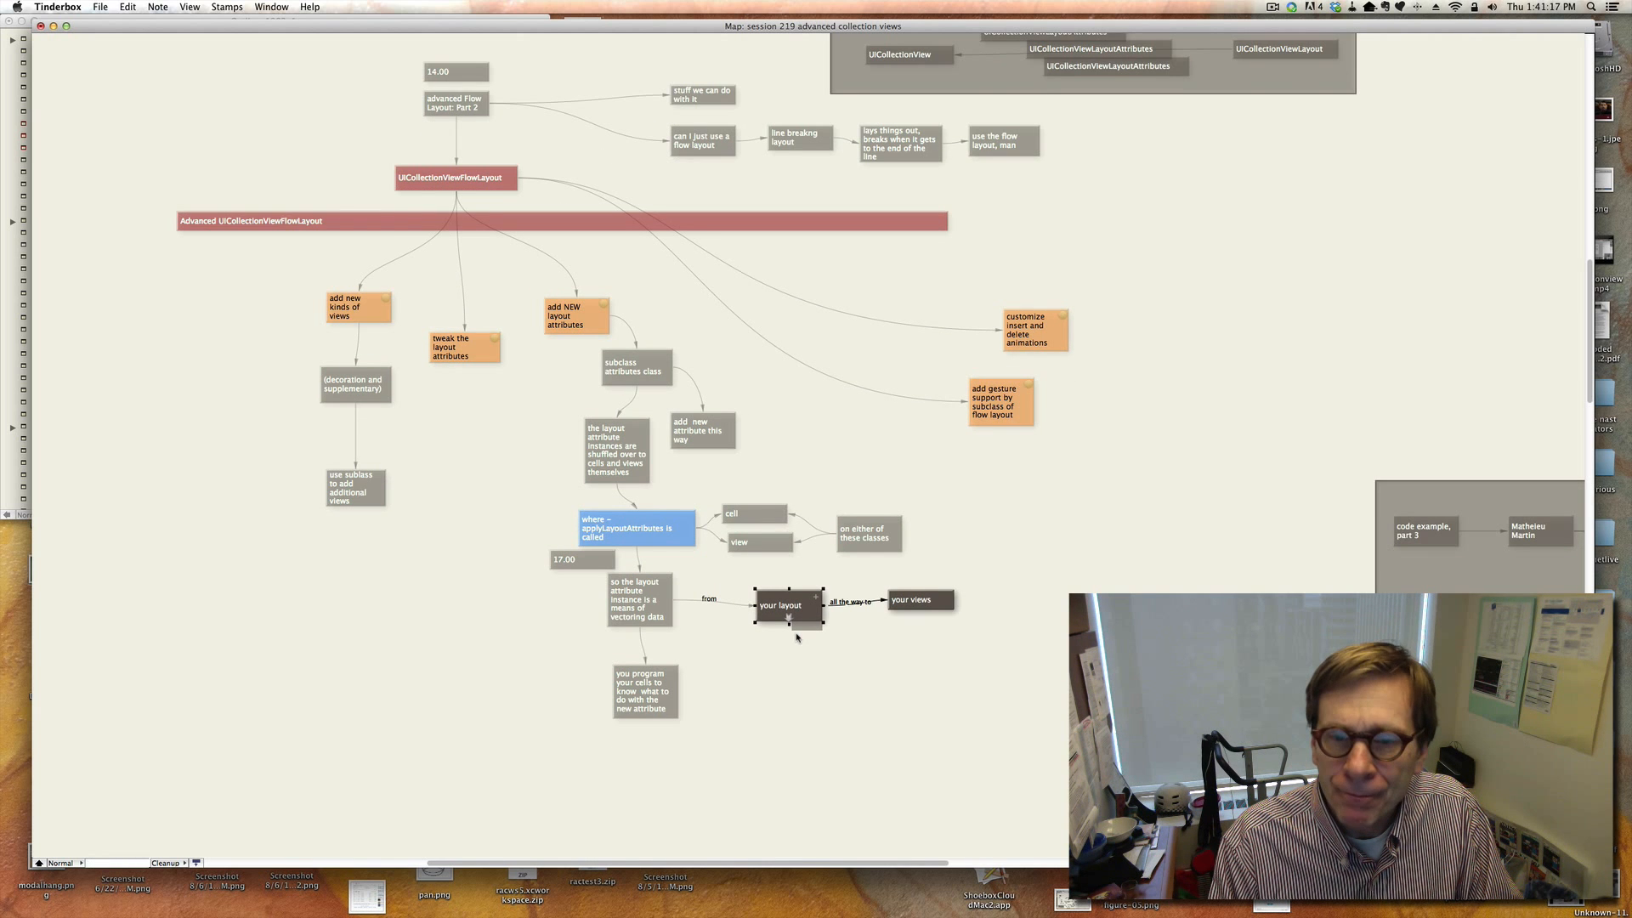
Review the UICollectionViewFlowLayout notes on customizing insert and delete animations and adding gesture support by subclassing.
{"action": "left_click", "coordinate": [972, 571]}
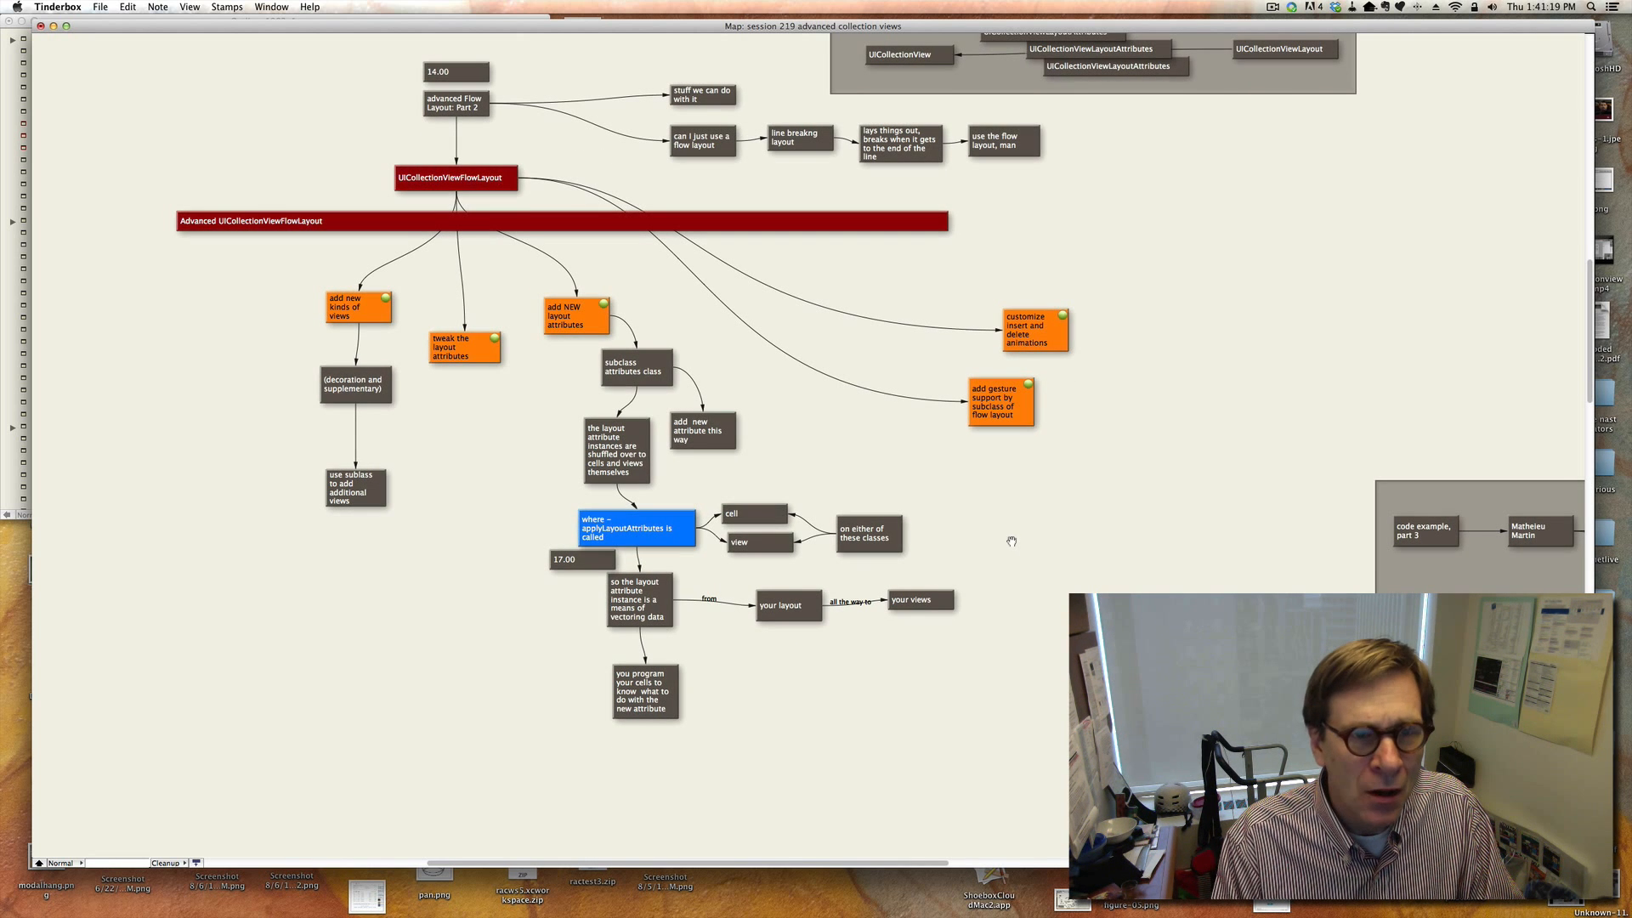
{"action": "left_click", "coordinate": [496, 185]}
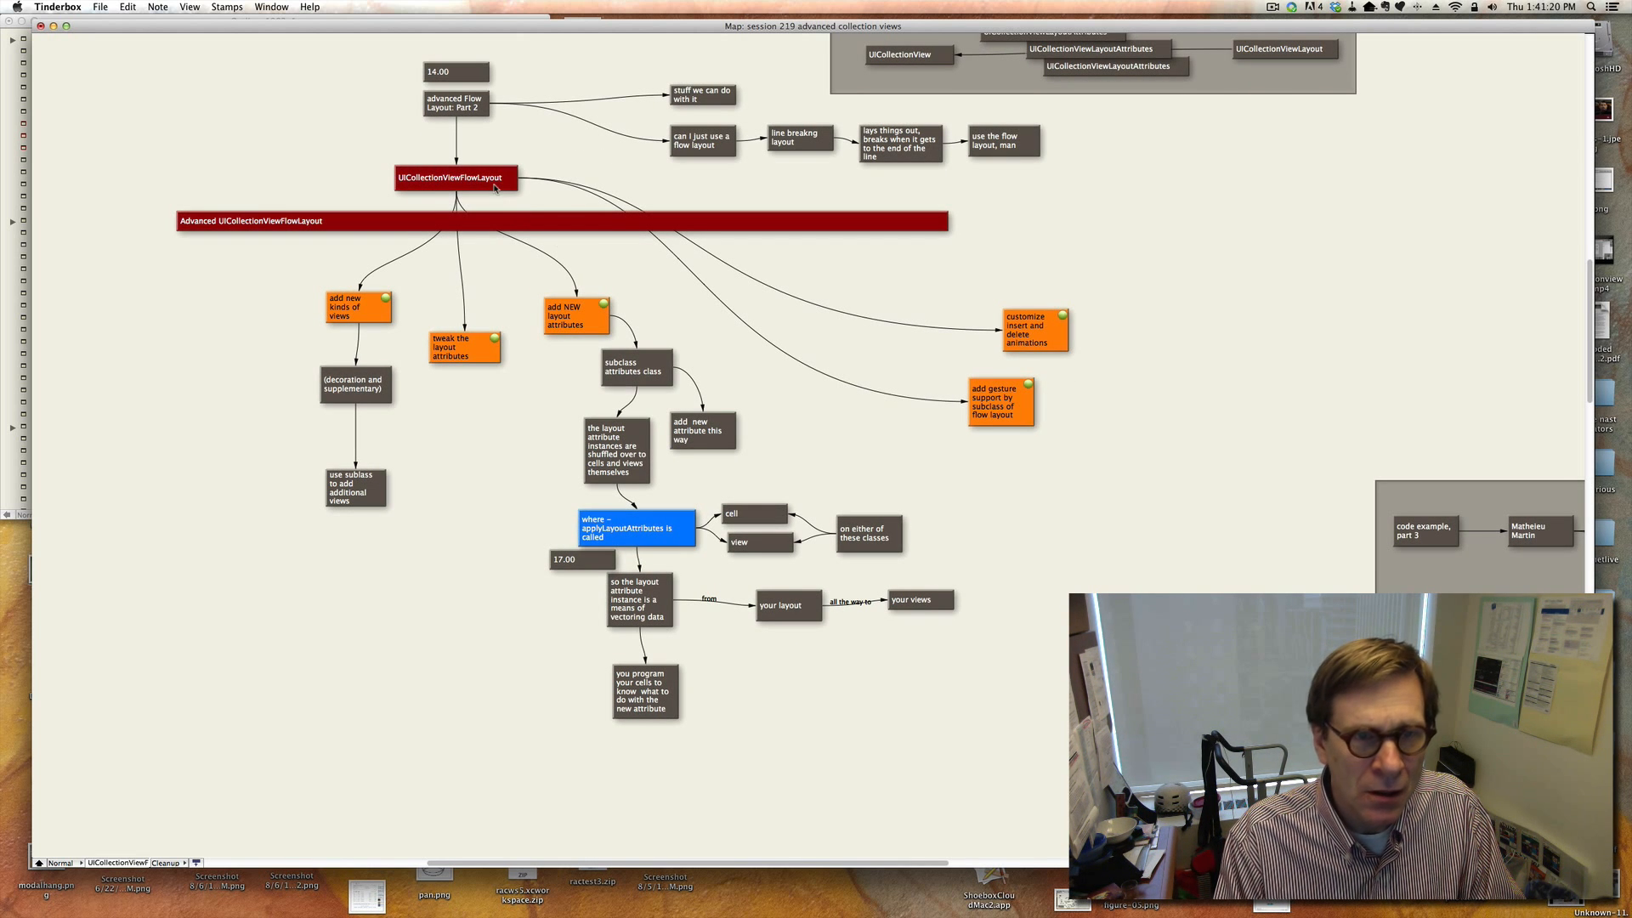
{"action": "left_click", "coordinate": [1003, 406]}
{"action": "left_click", "coordinate": [1153, 463]}
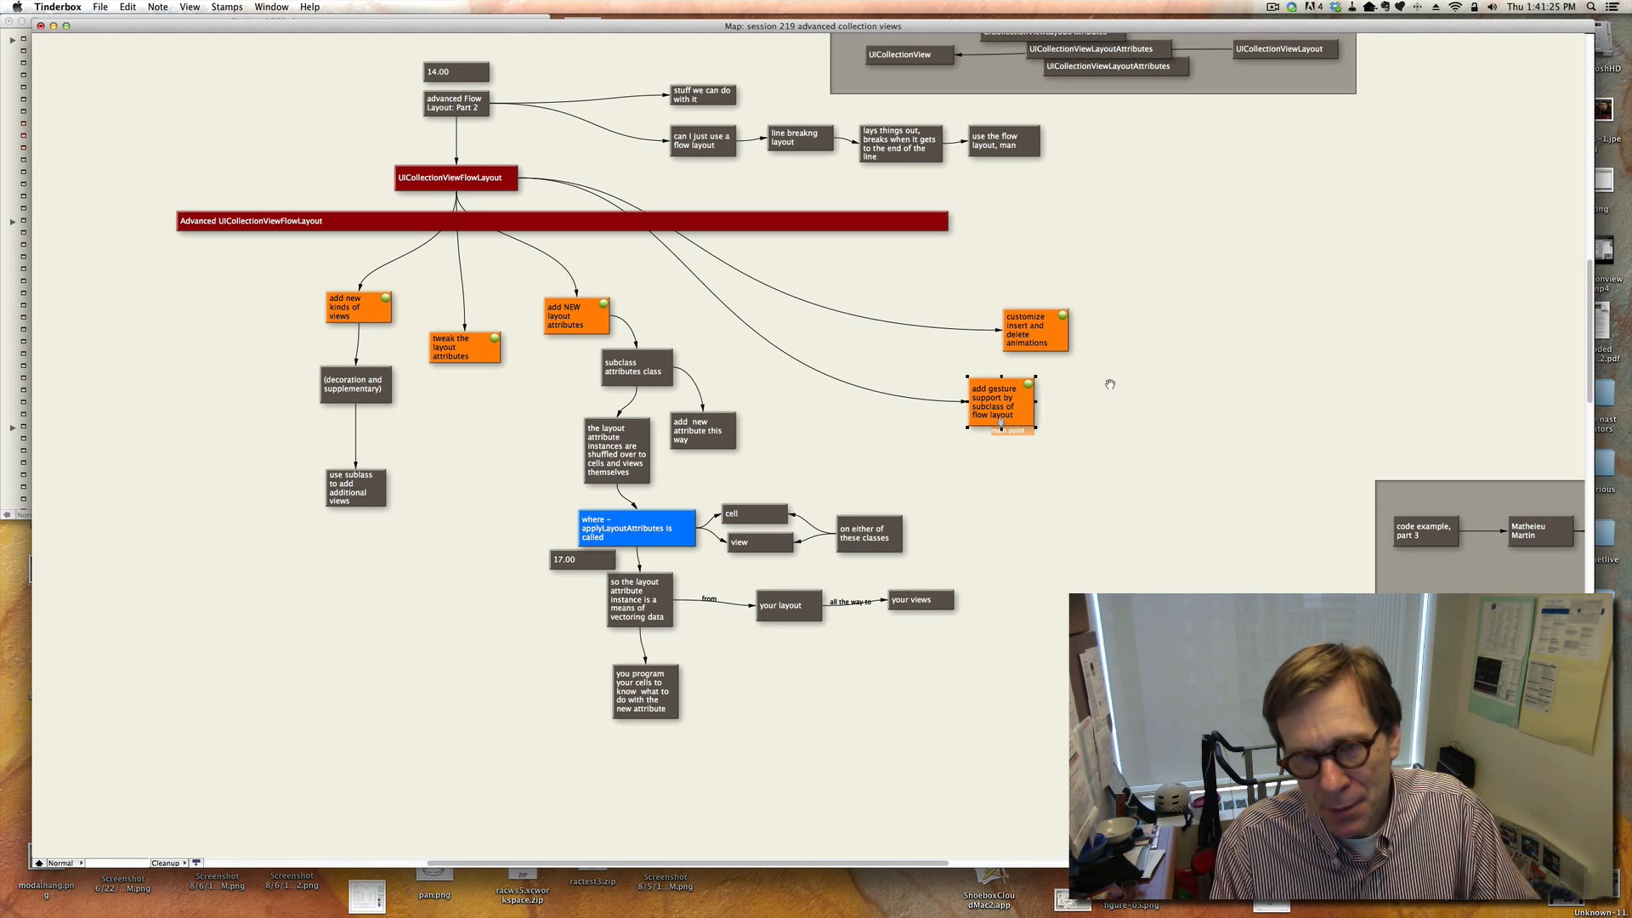
{"action": "left_click", "coordinate": [1116, 351]}
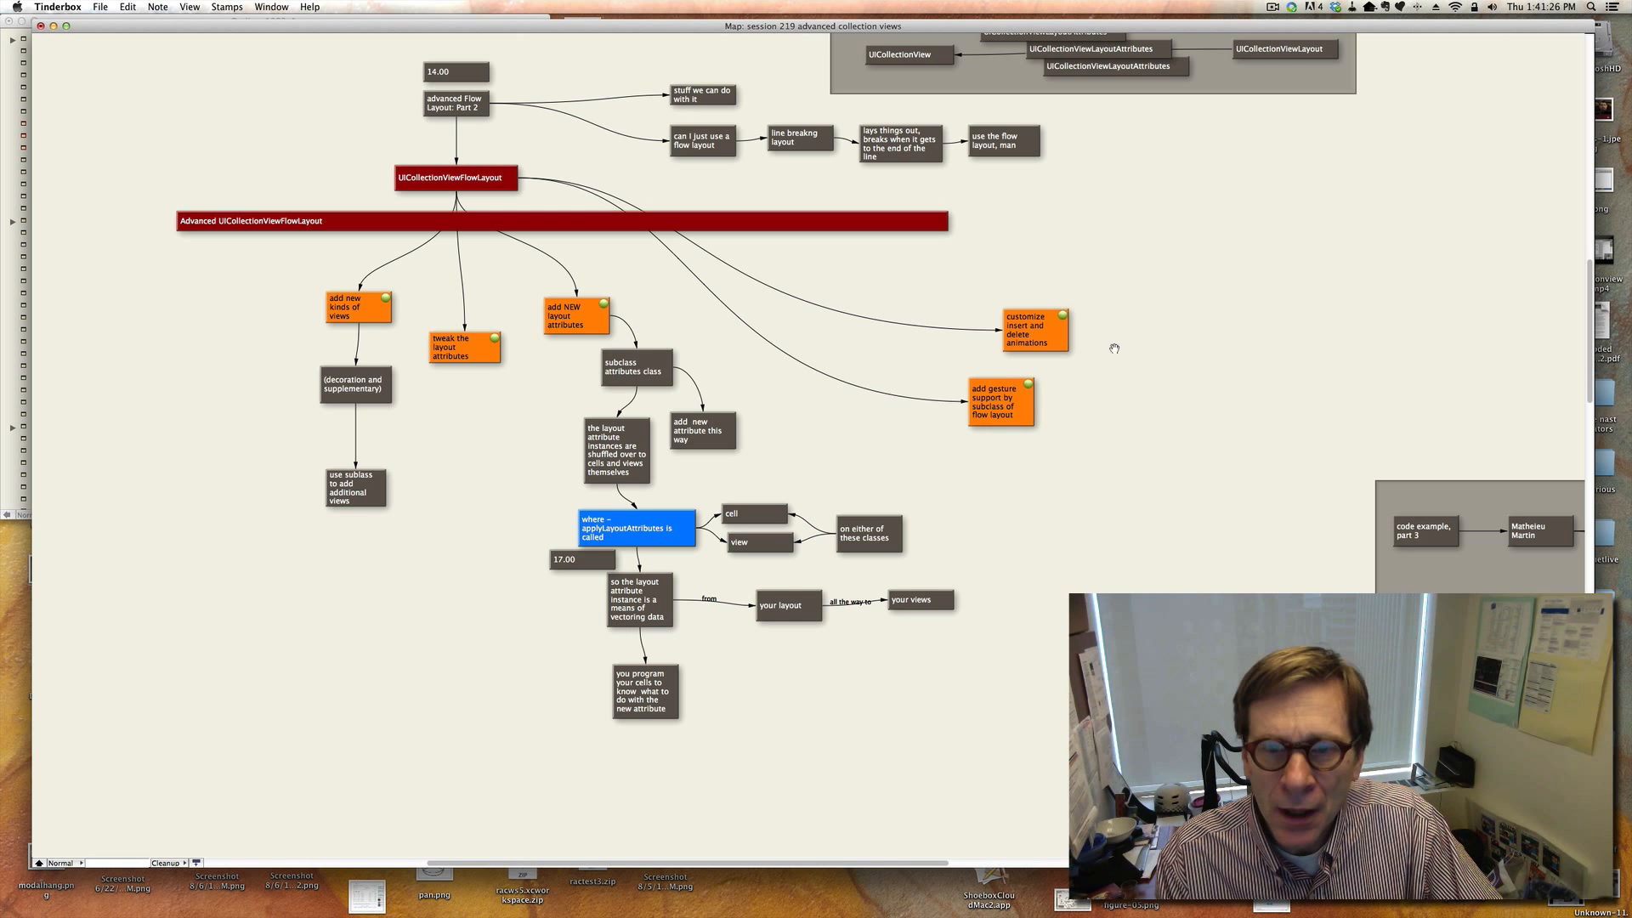
{"action": "left_click", "coordinate": [1035, 330]}
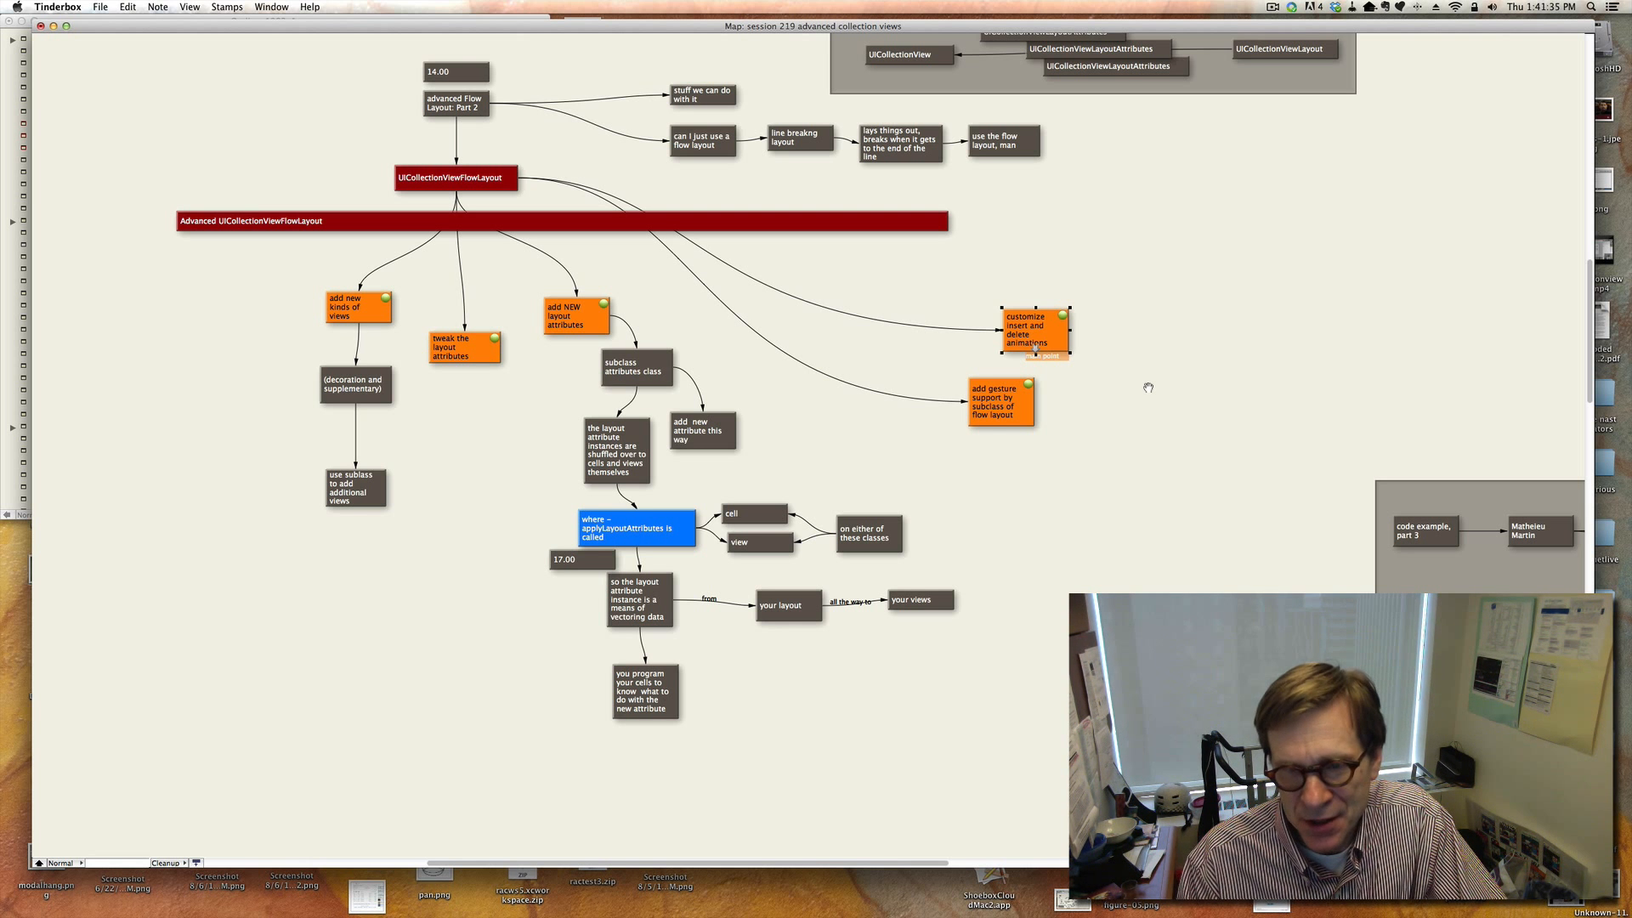
{"action": "left_click", "coordinate": [1116, 473]}
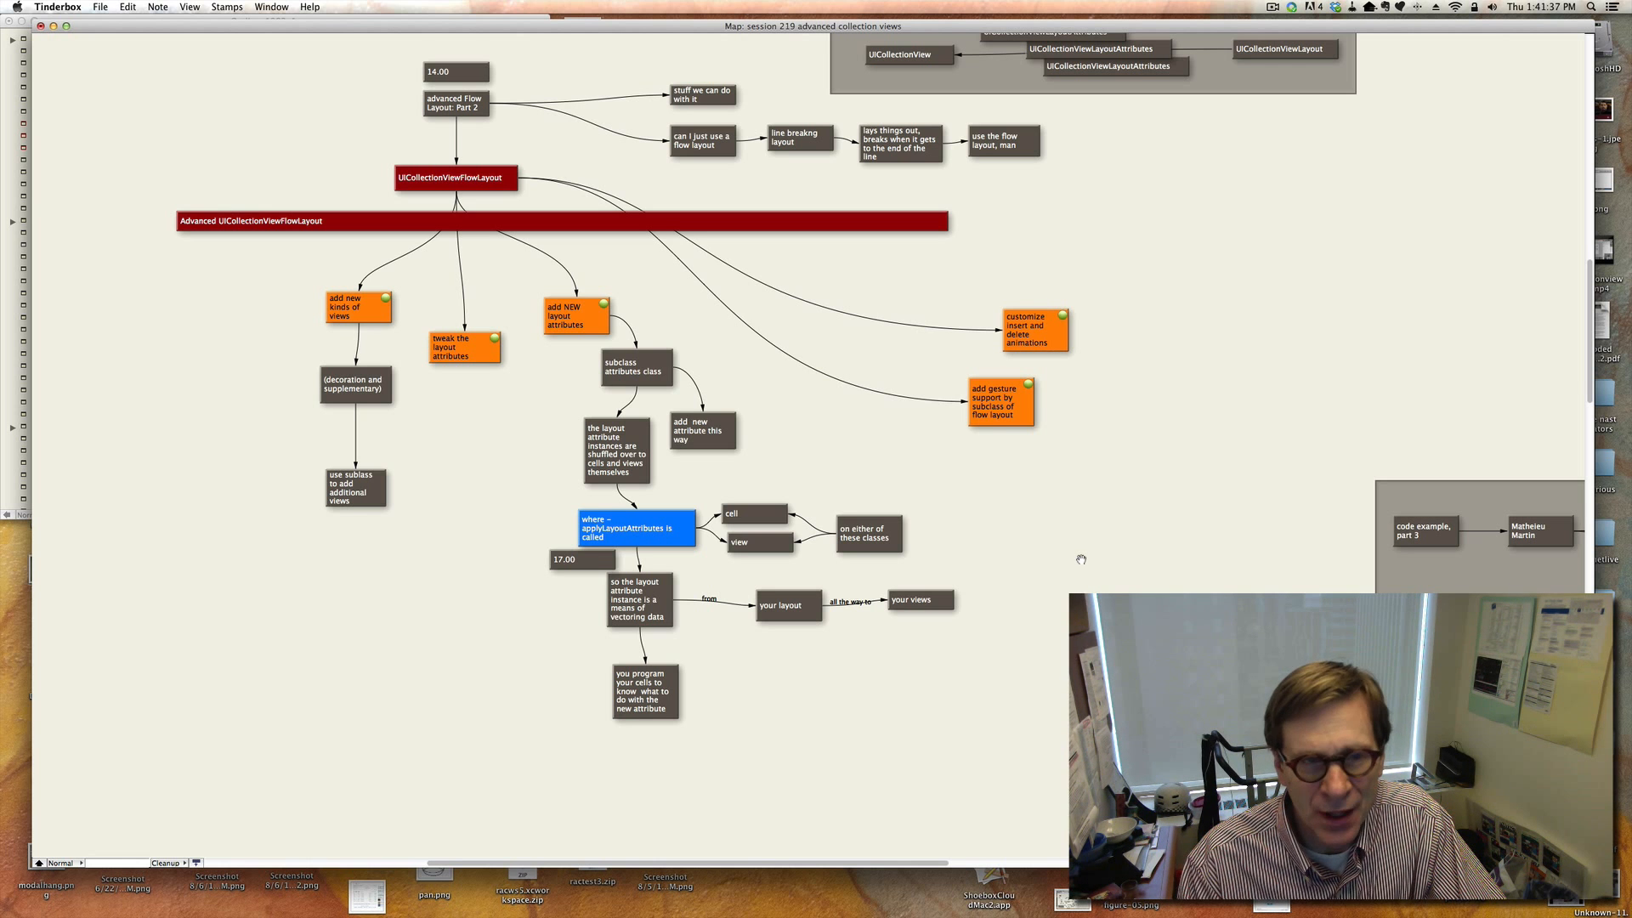
{"action": "scroll", "coordinate": [1081, 559], "scroll_direction": "down", "scroll_amount": 1}
{"action": "scroll", "coordinate": [1081, 560], "scroll_direction": "down", "scroll_amount": 5}
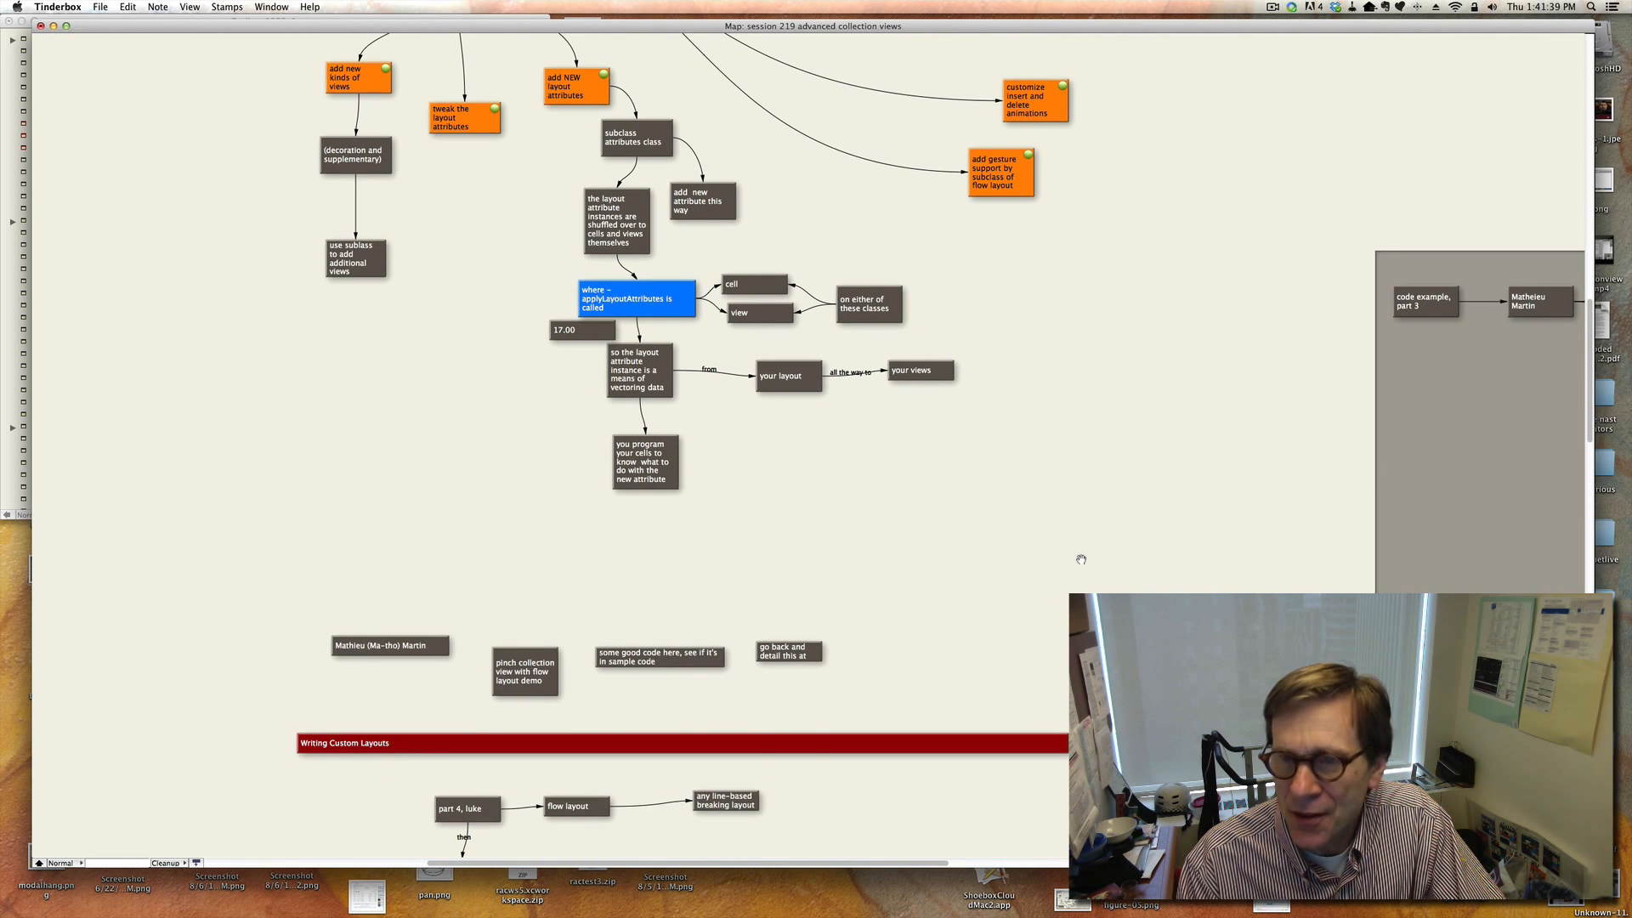
Review the code example part 3 notes on the pinch gesture recognizer, pinched cell scale and center, and the methods to override.
{"action": "scroll", "coordinate": [1081, 560], "scroll_direction": "right", "scroll_amount": 10}
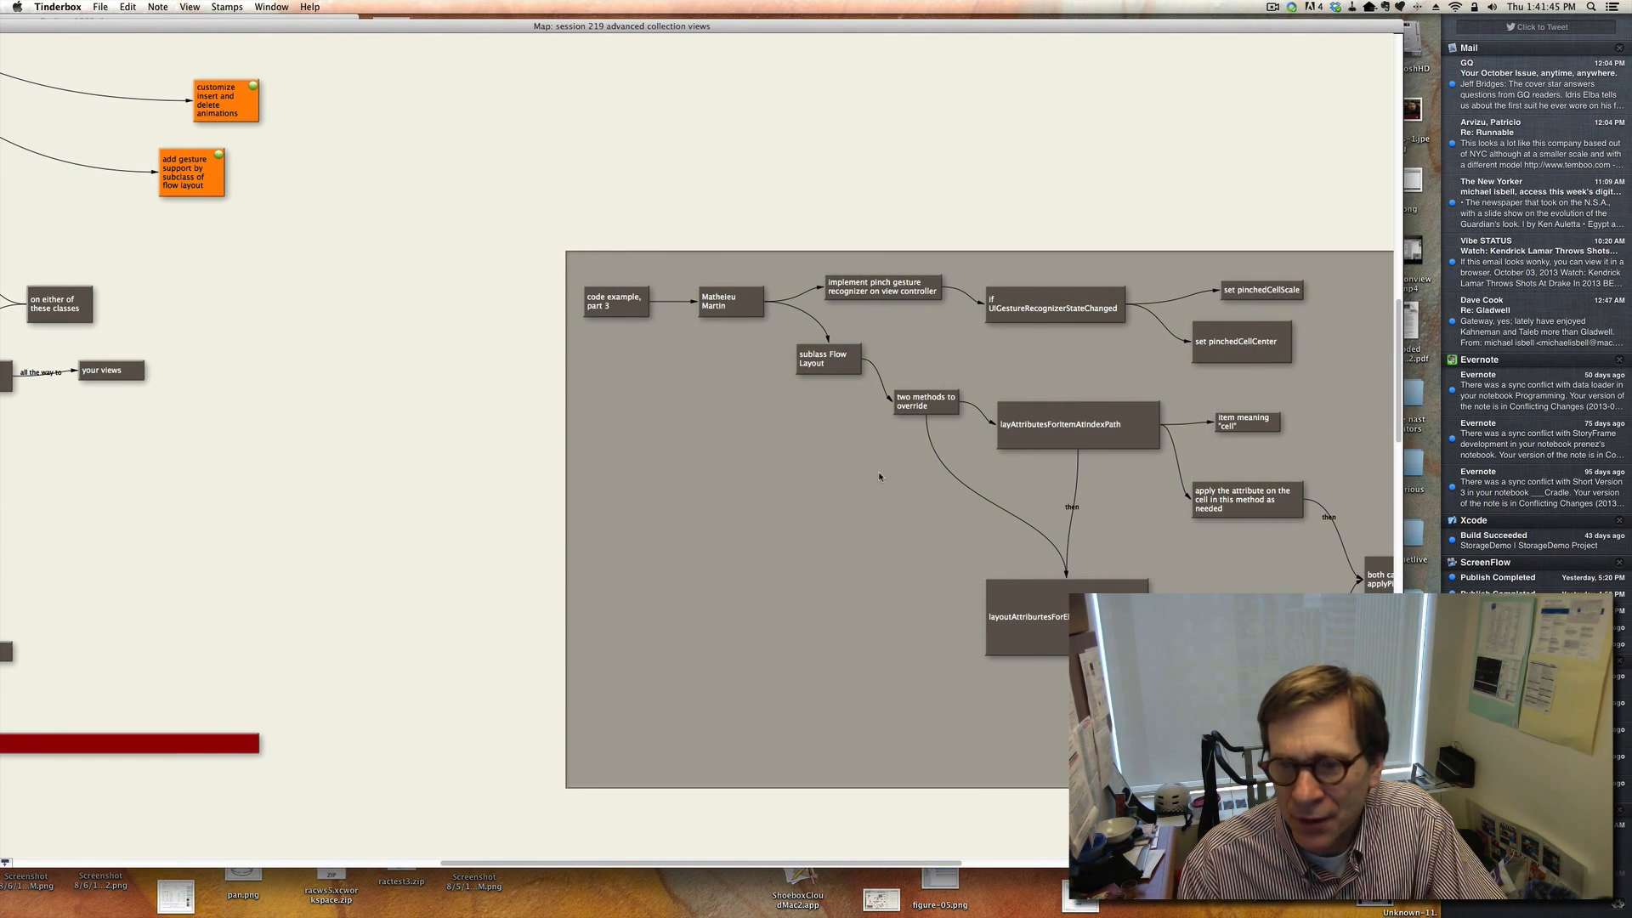
{"action": "left_click", "coordinate": [927, 876]}
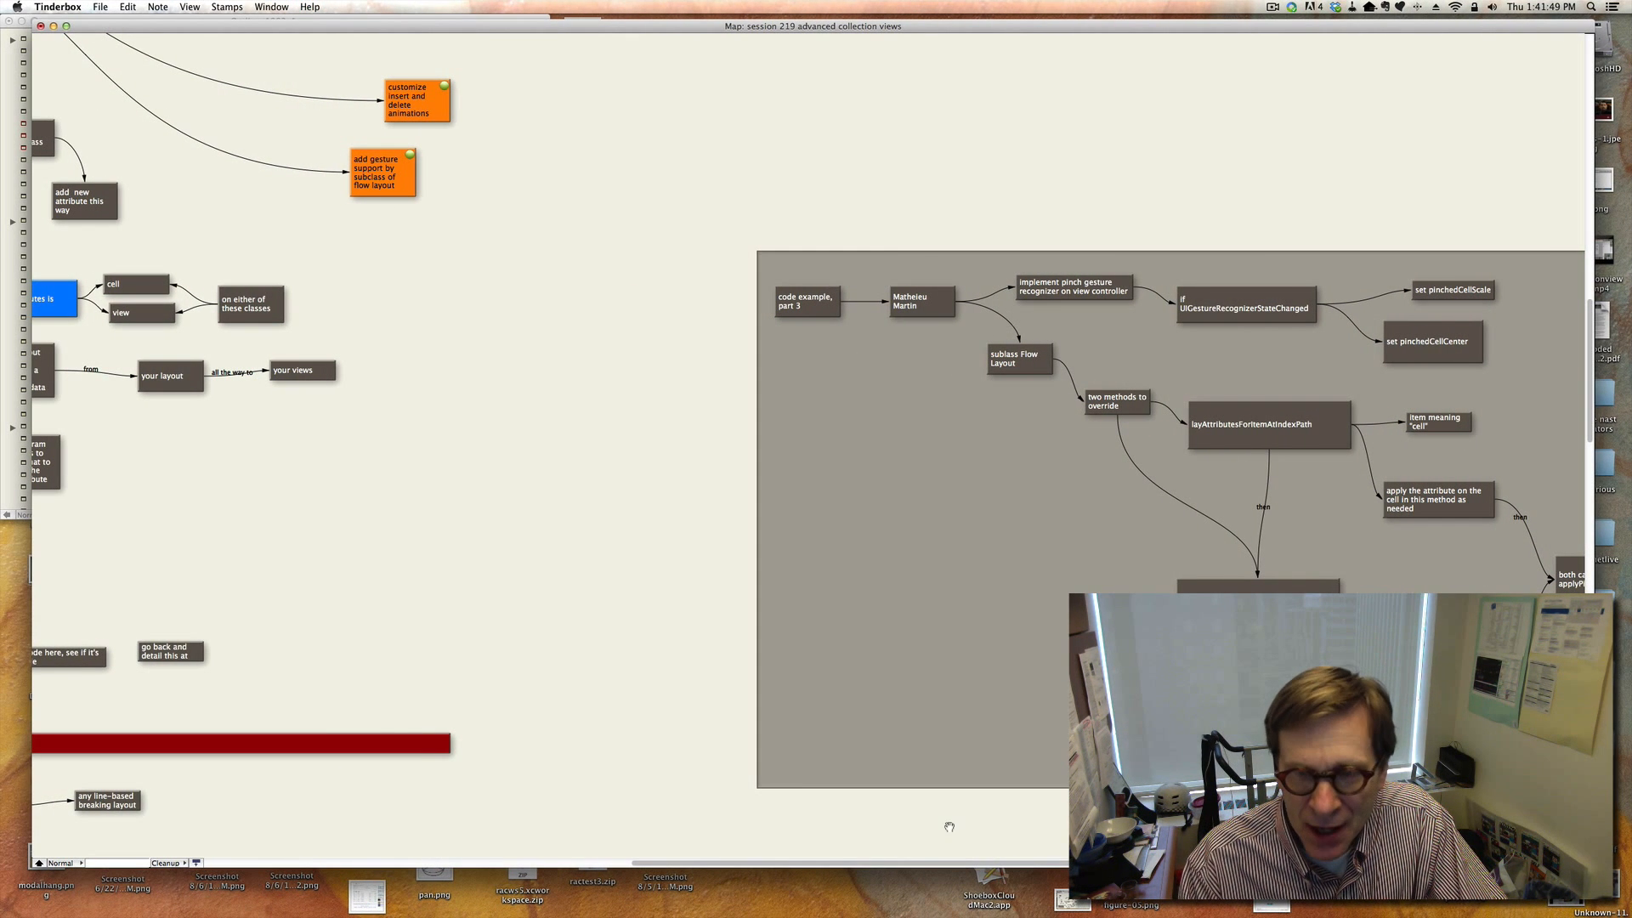
{"action": "scroll", "coordinate": [1037, 638], "scroll_direction": "right", "scroll_amount": 4}
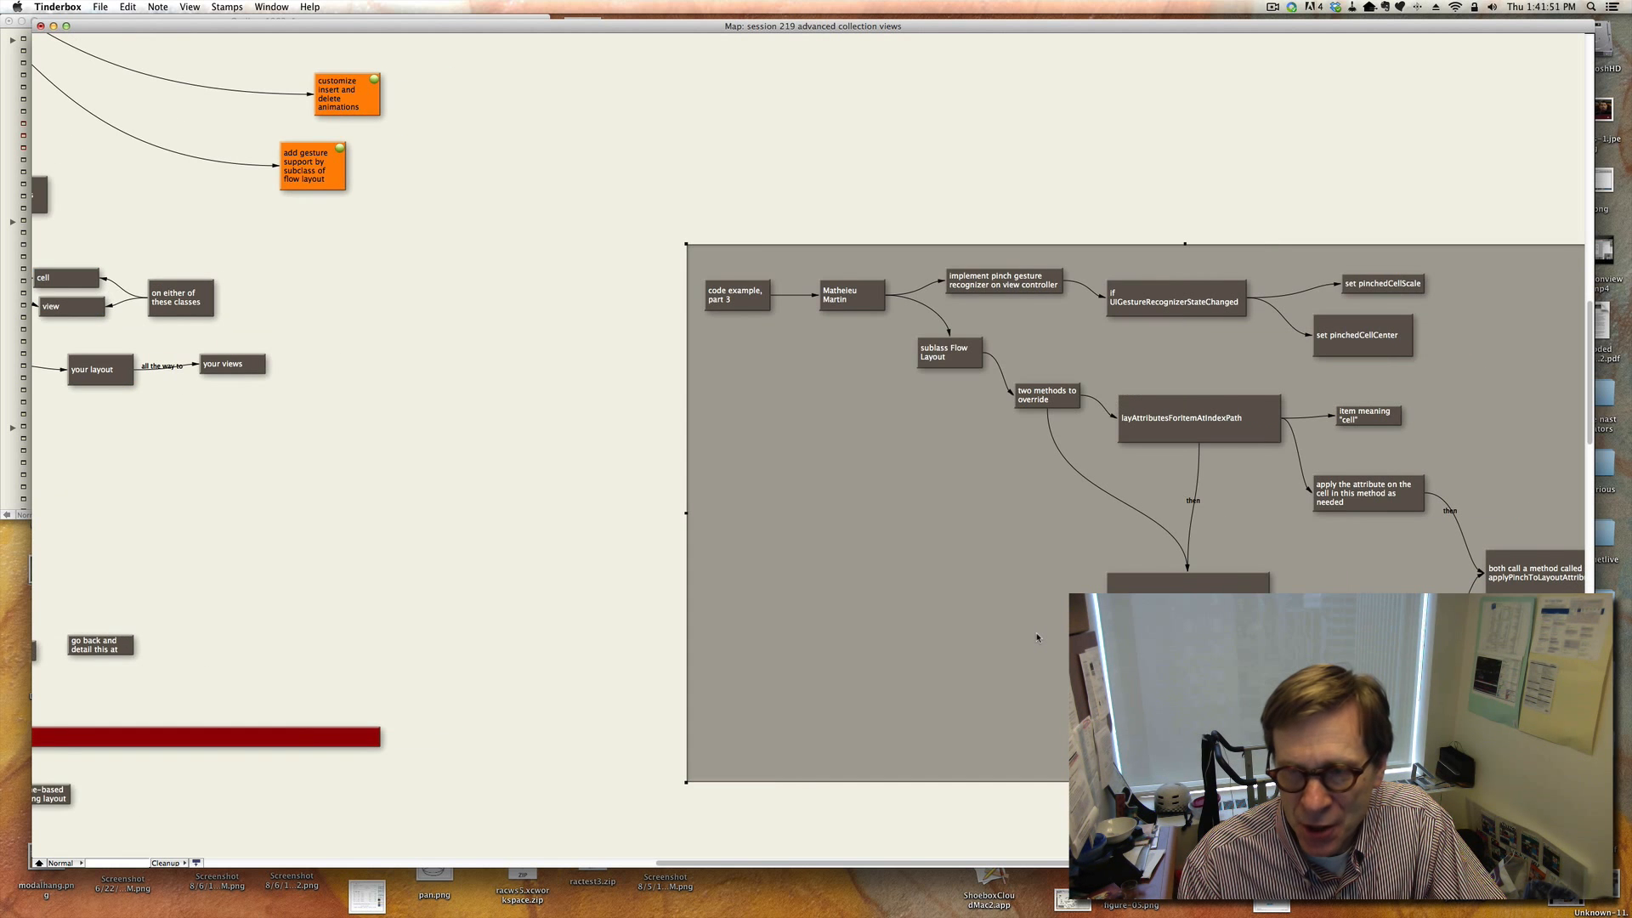
{"action": "scroll", "coordinate": [1037, 637], "scroll_direction": "right", "scroll_amount": 8}
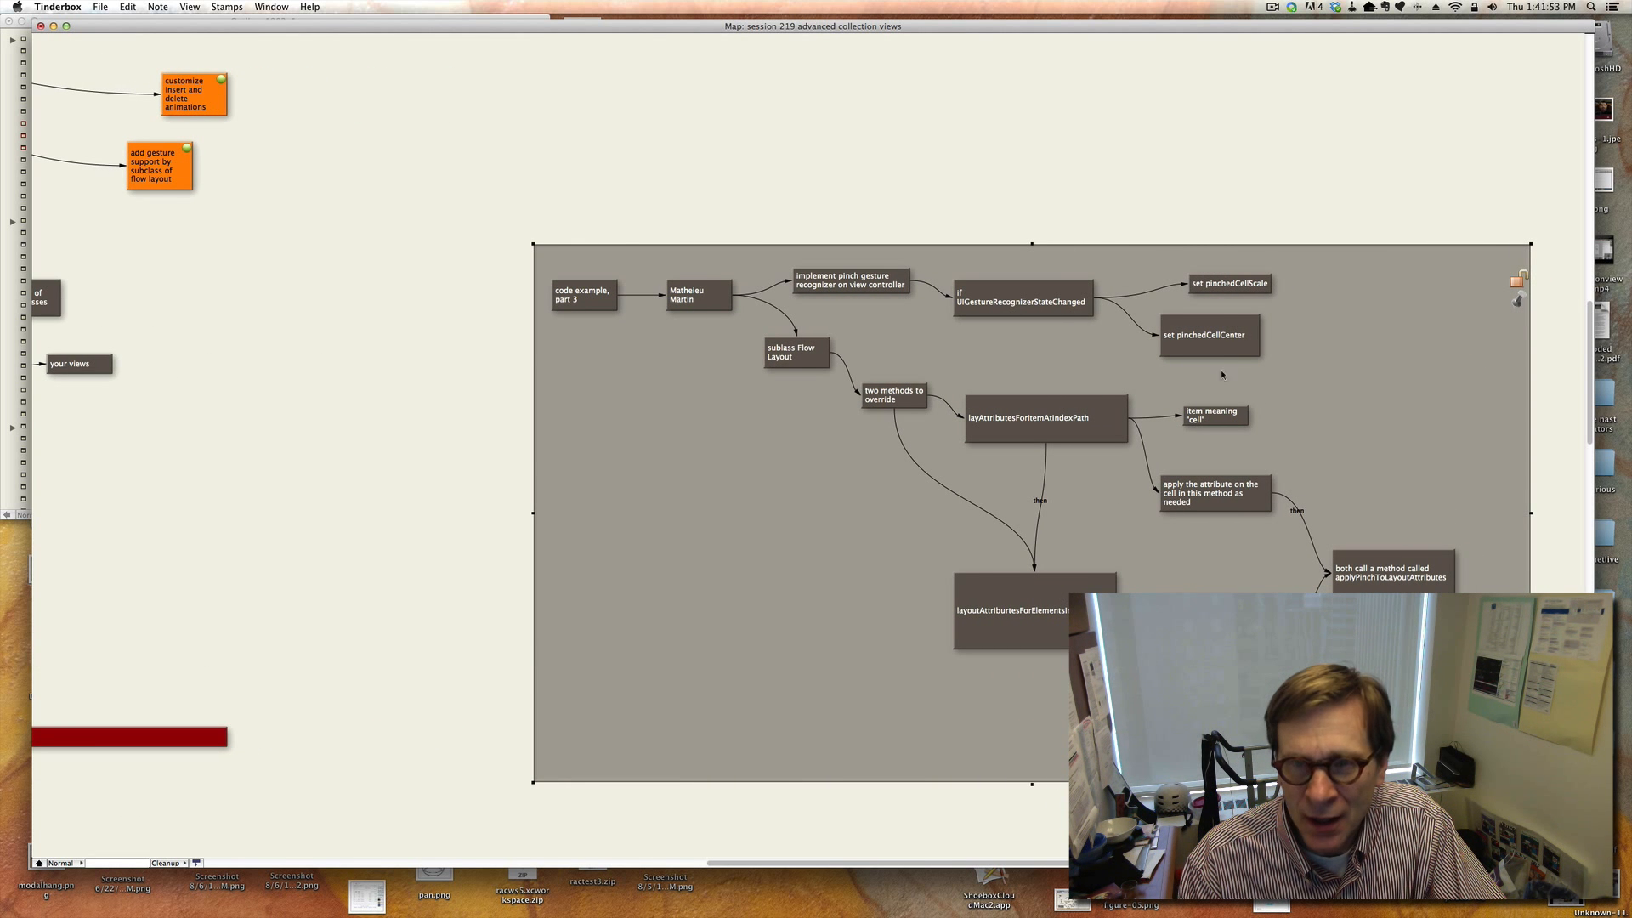
{"action": "left_click", "coordinate": [1067, 287]}
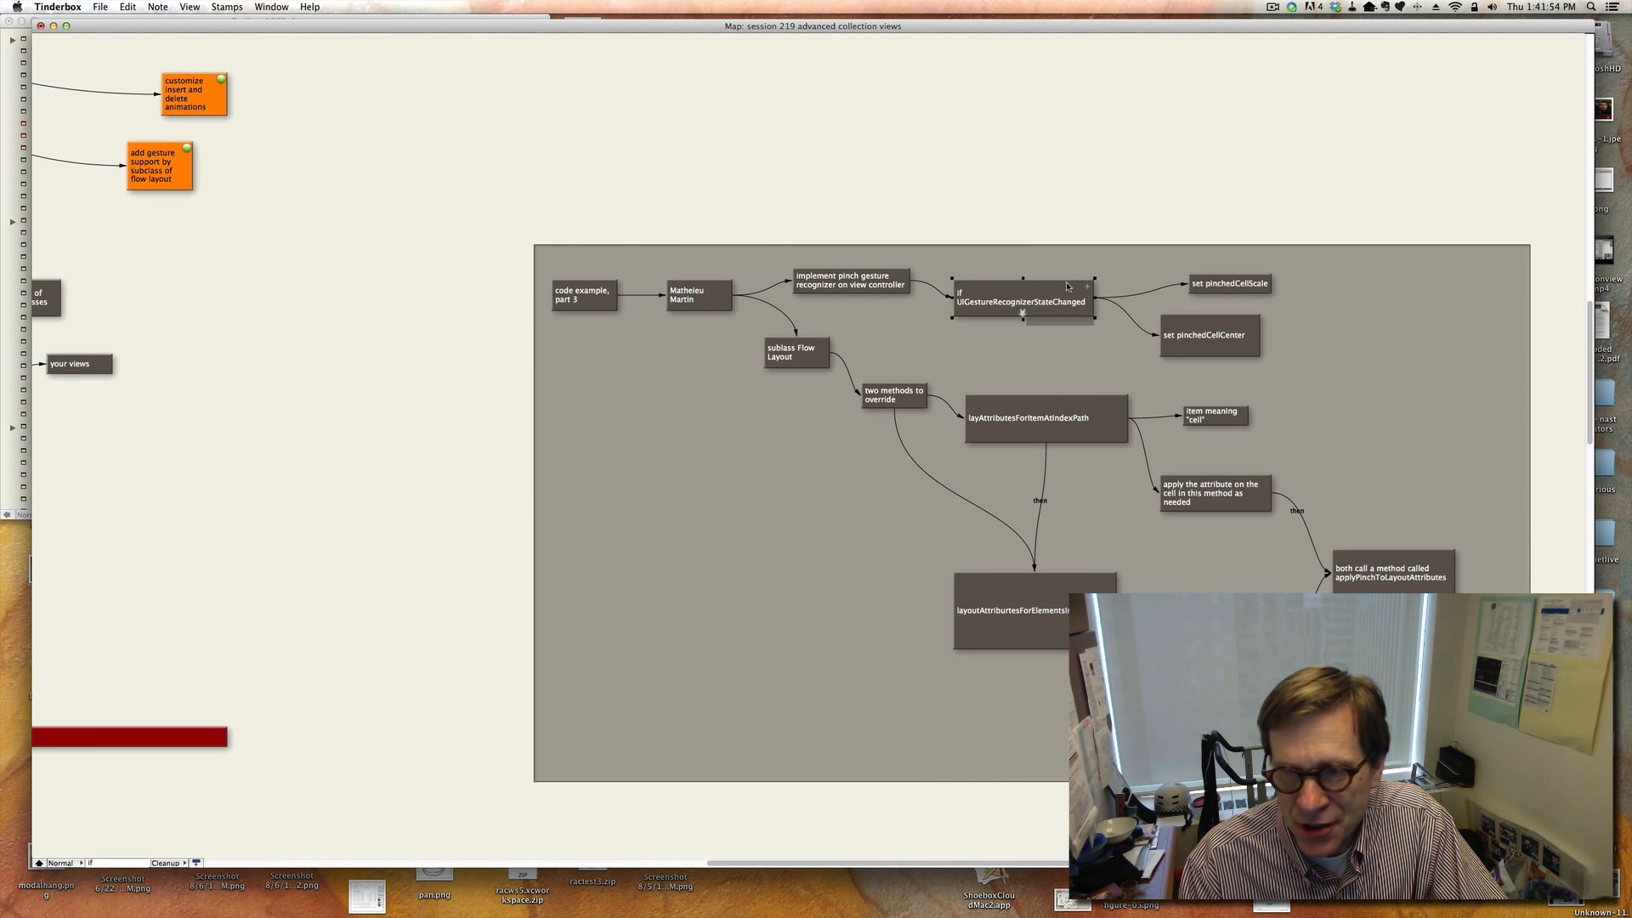
{"action": "left_click", "coordinate": [1251, 281]}
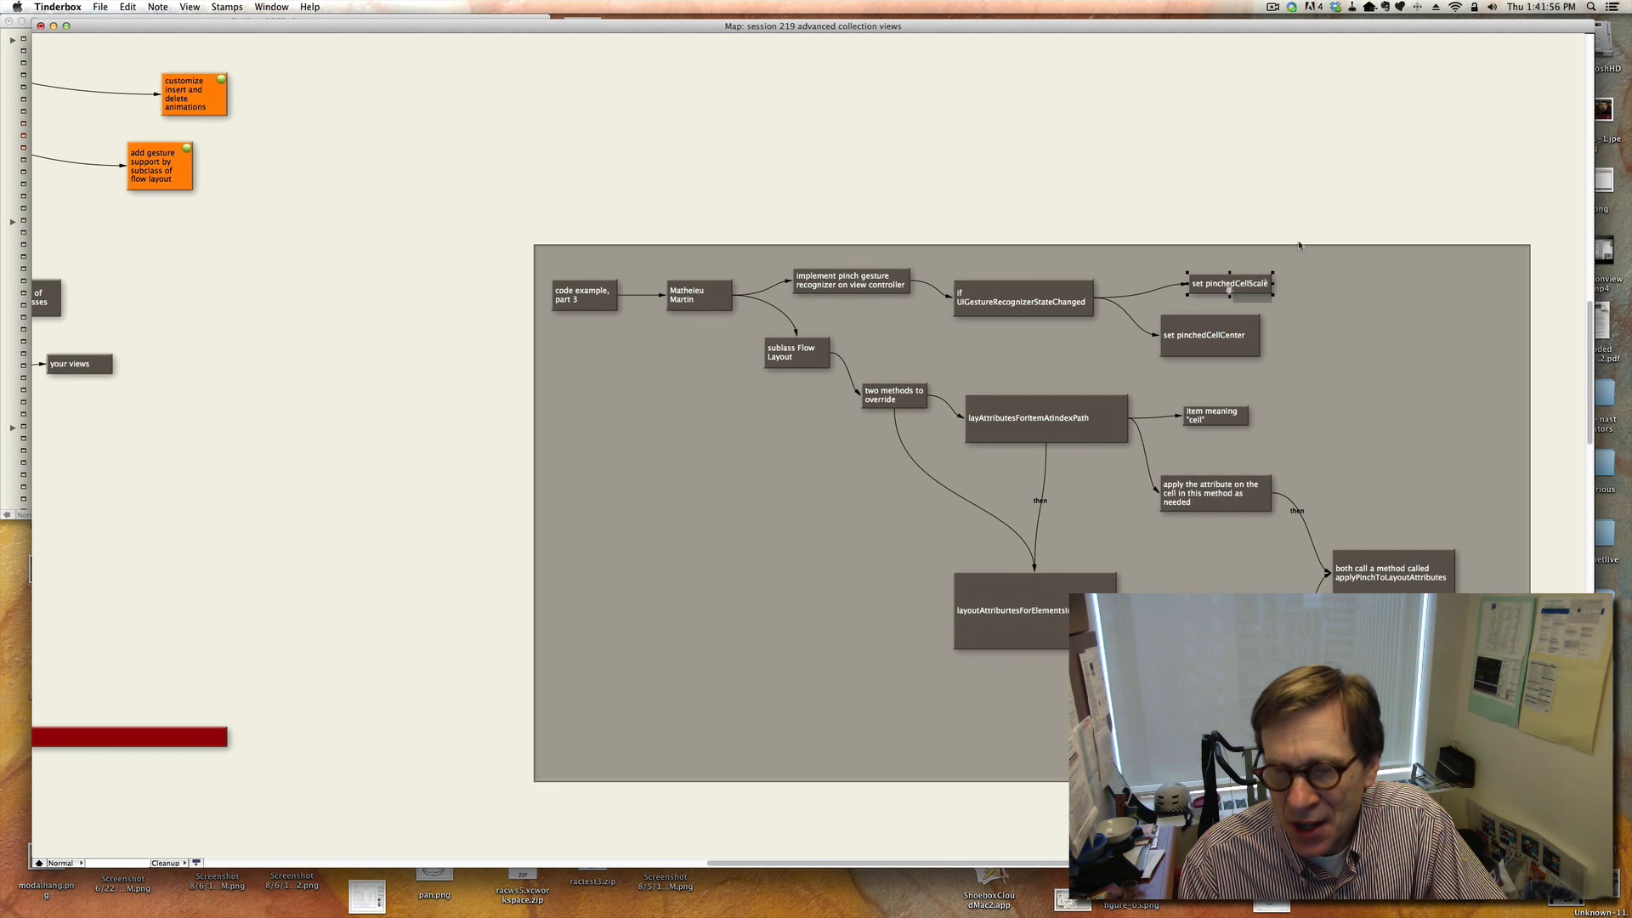
{"action": "left_click", "coordinate": [1240, 328]}
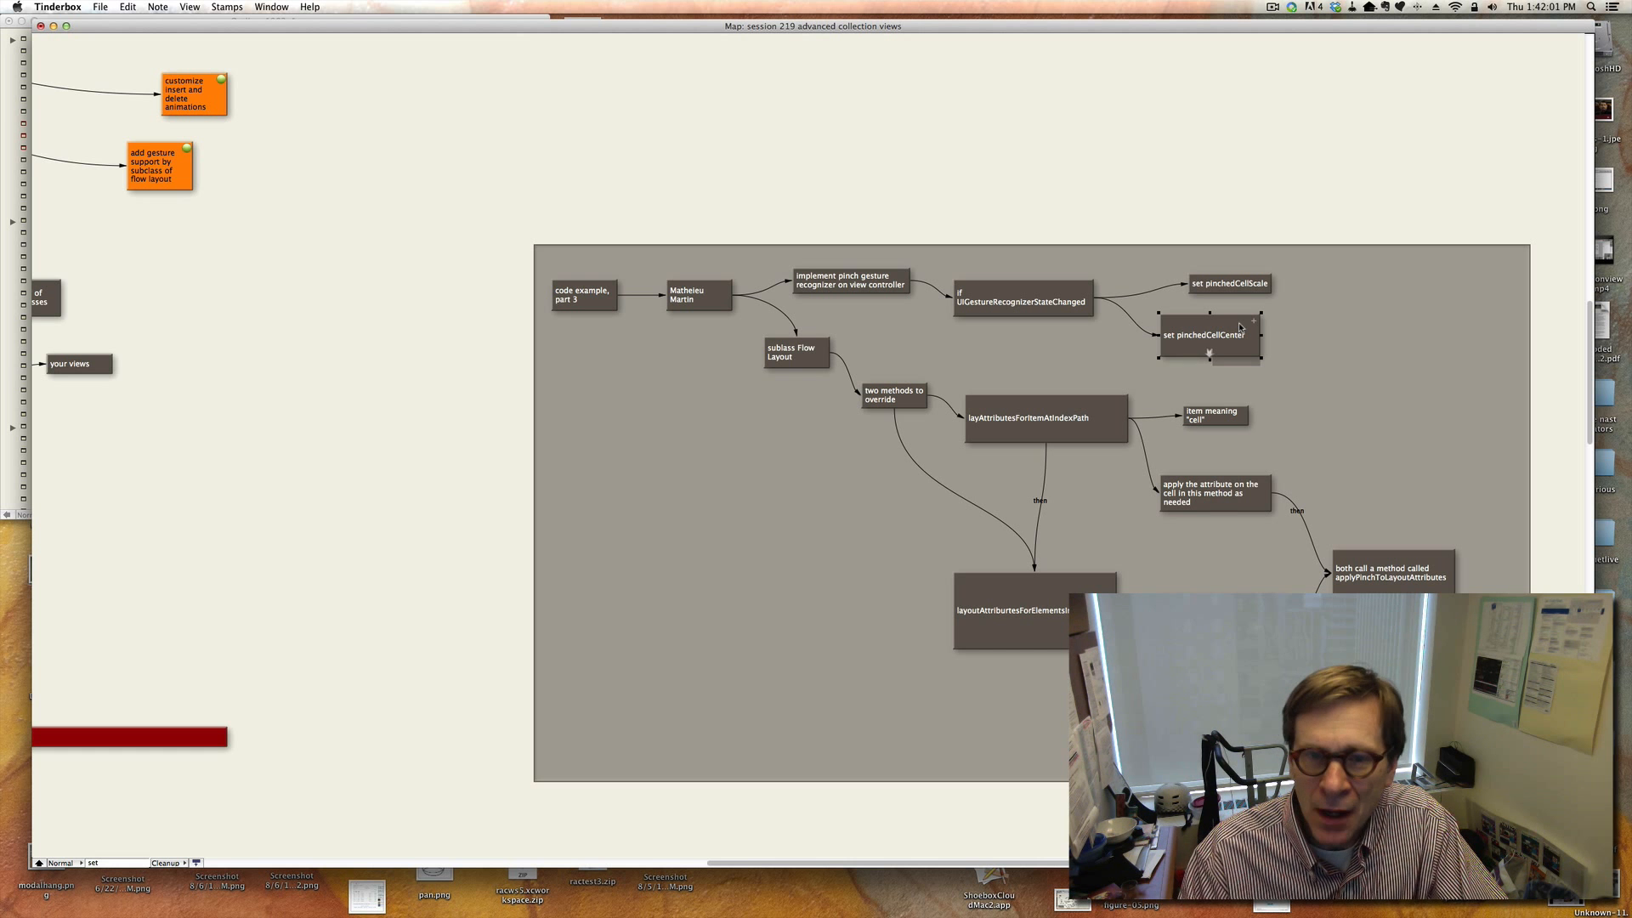
{"action": "left_click", "coordinate": [894, 395]}
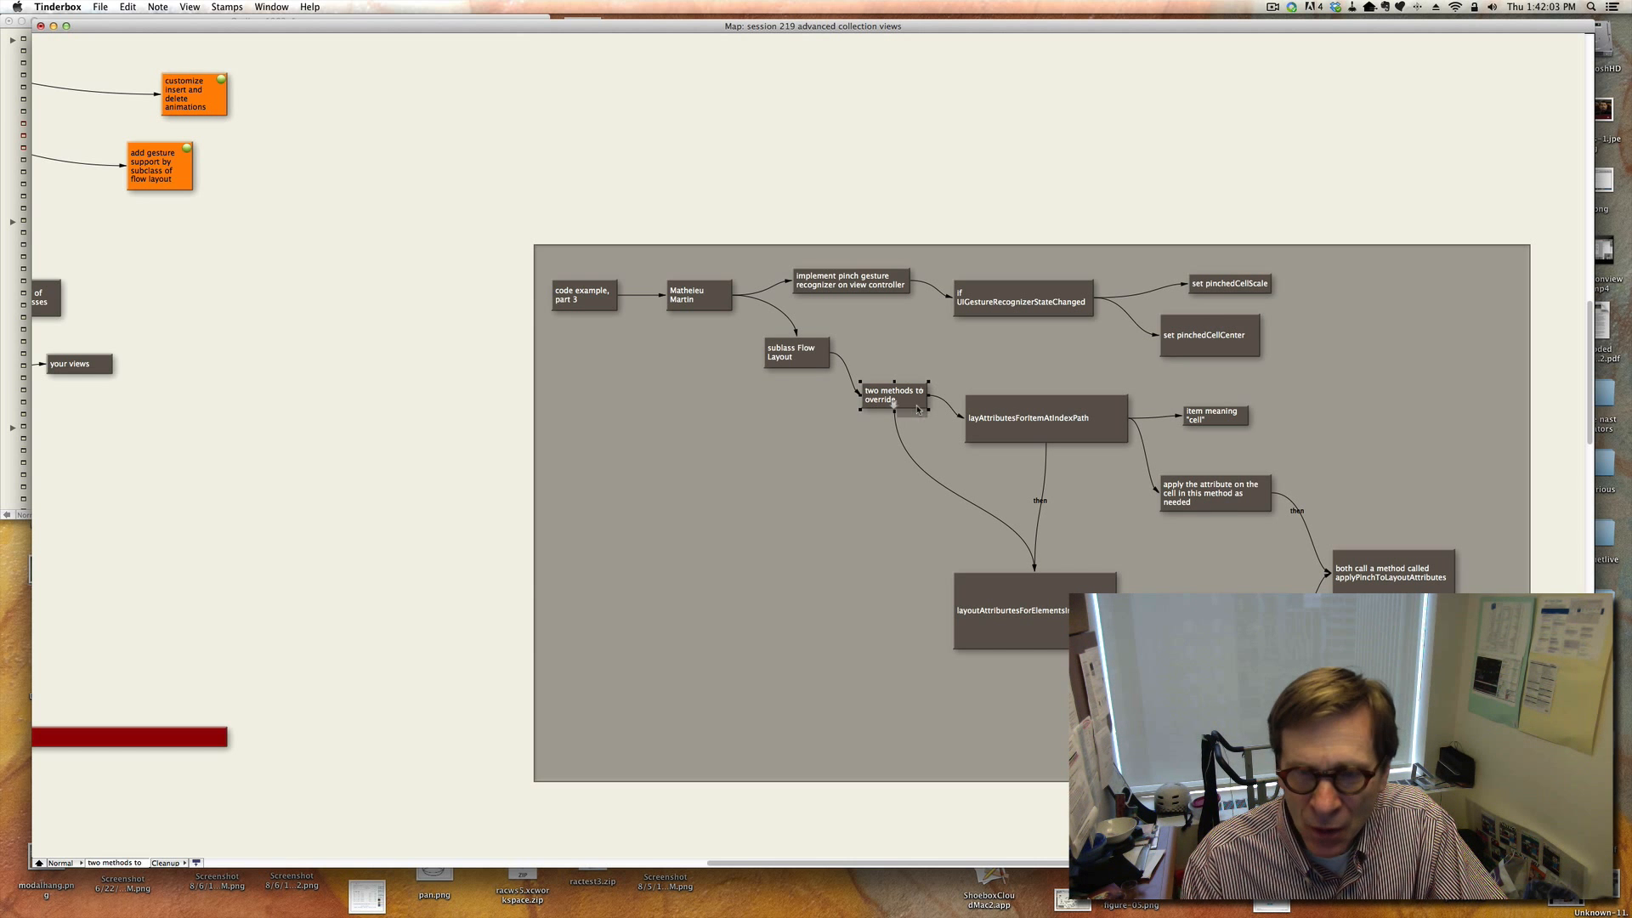
{"action": "left_click", "coordinate": [1024, 422]}
{"action": "left_click", "coordinate": [1025, 613]}
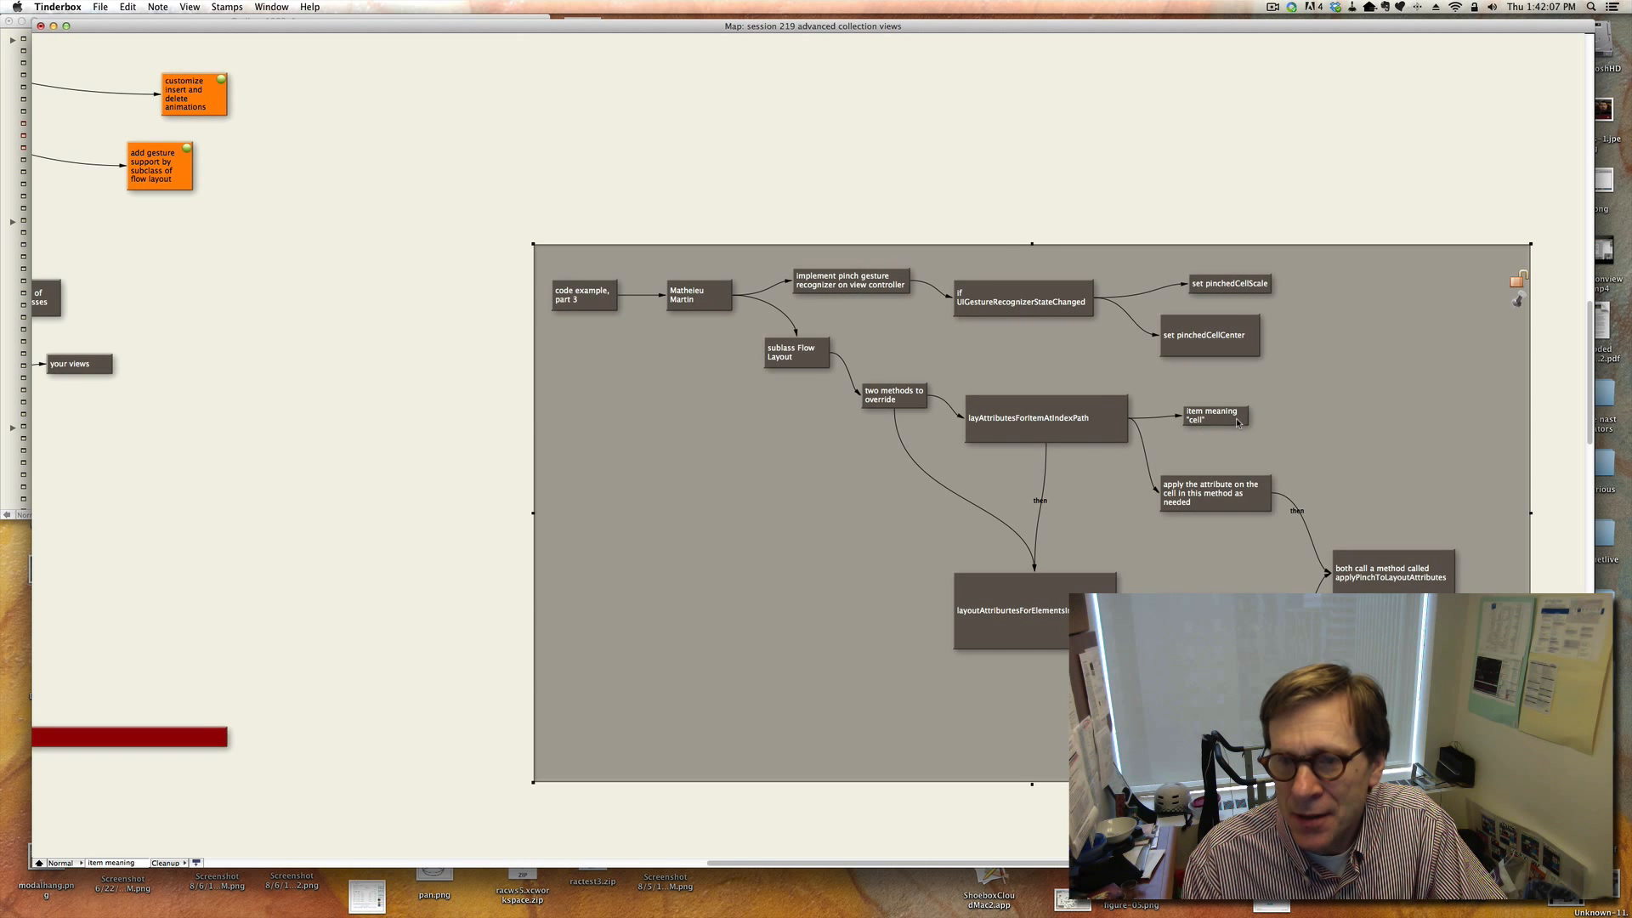
Review the code example part 3 notes on applying the attribute to the cell and the layoutAttributesForElementsInRect branch.
{"action": "left_click", "coordinate": [1216, 416]}
{"action": "left_click", "coordinate": [1224, 491]}
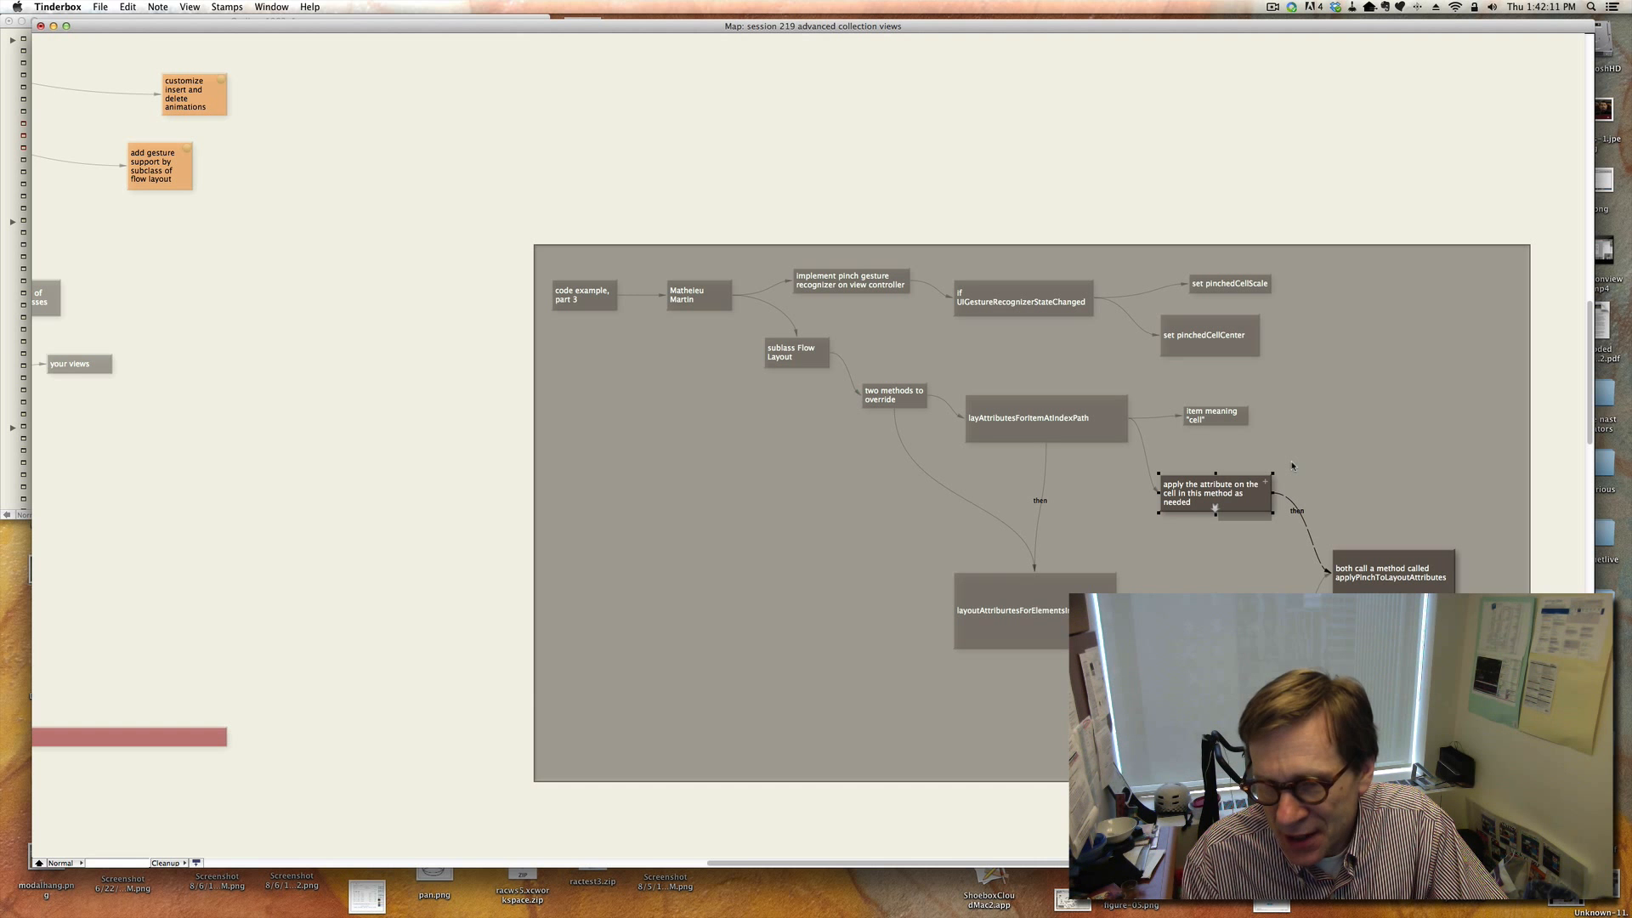
{"action": "left_click", "coordinate": [1231, 616]}
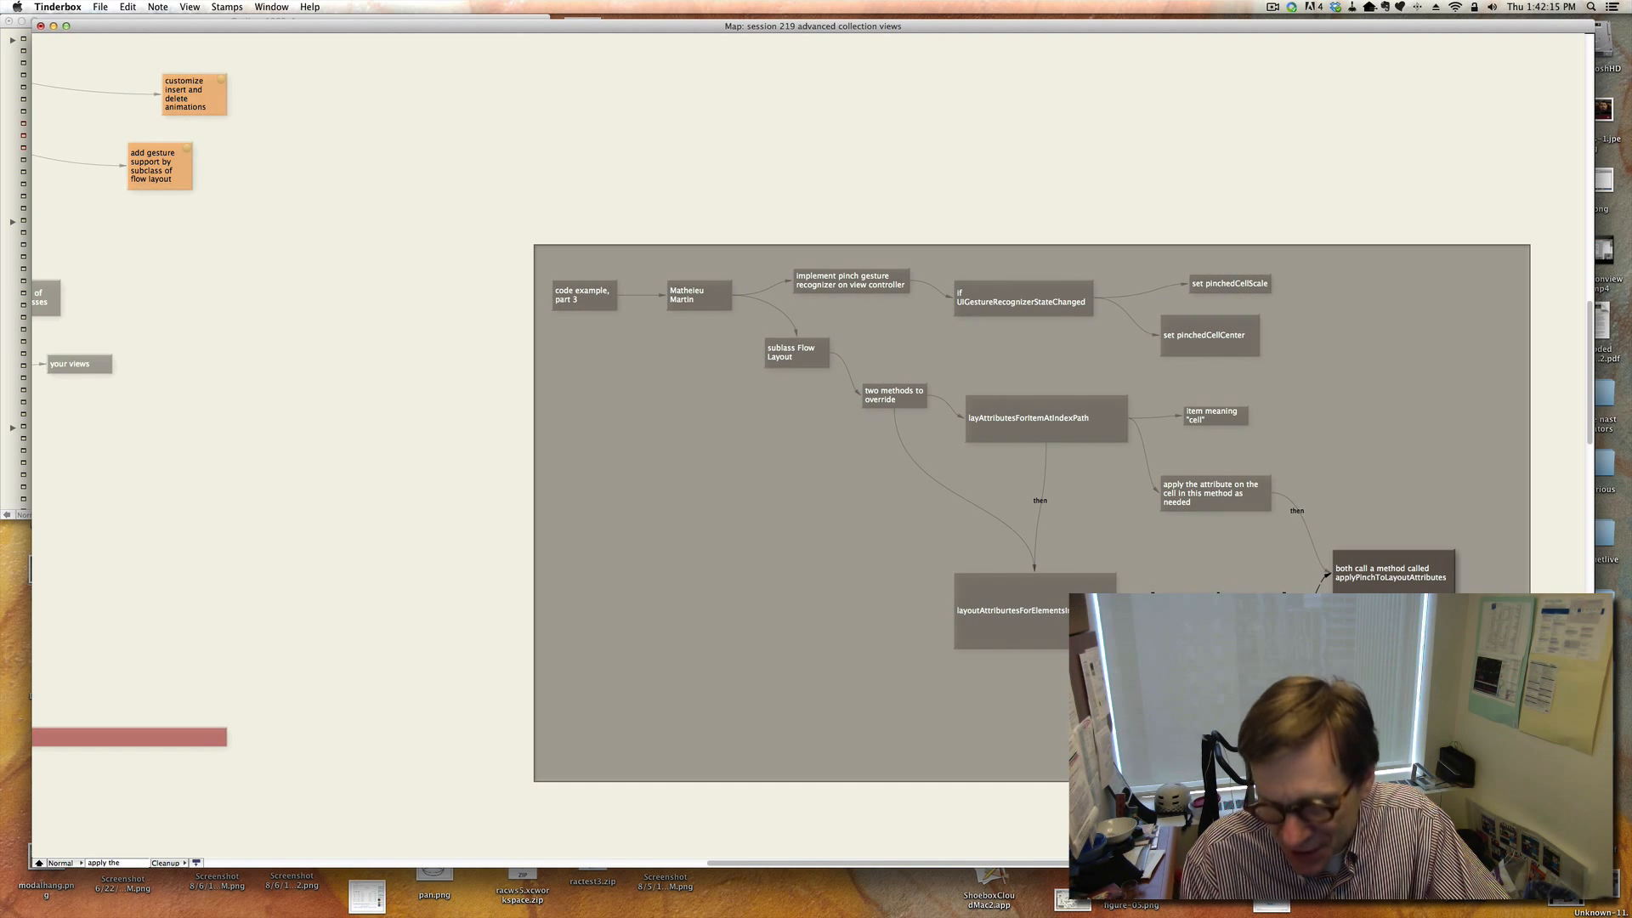
{"action": "left_click", "coordinate": [1215, 507]}
{"action": "left_click", "coordinate": [1229, 614]}
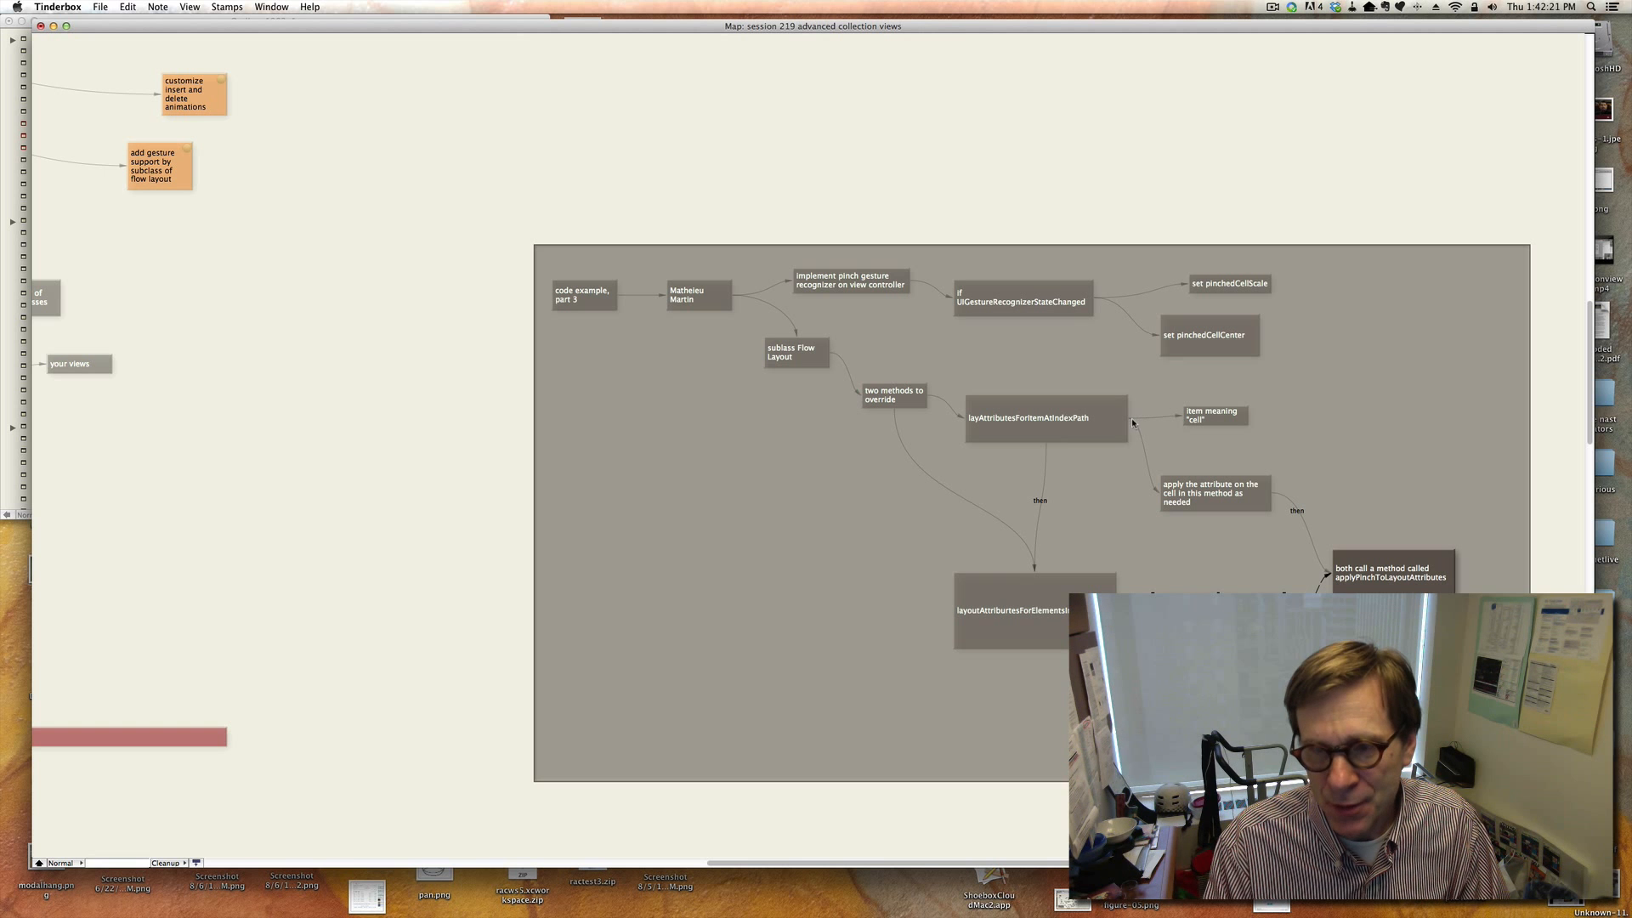
{"action": "left_click", "coordinate": [1098, 418]}
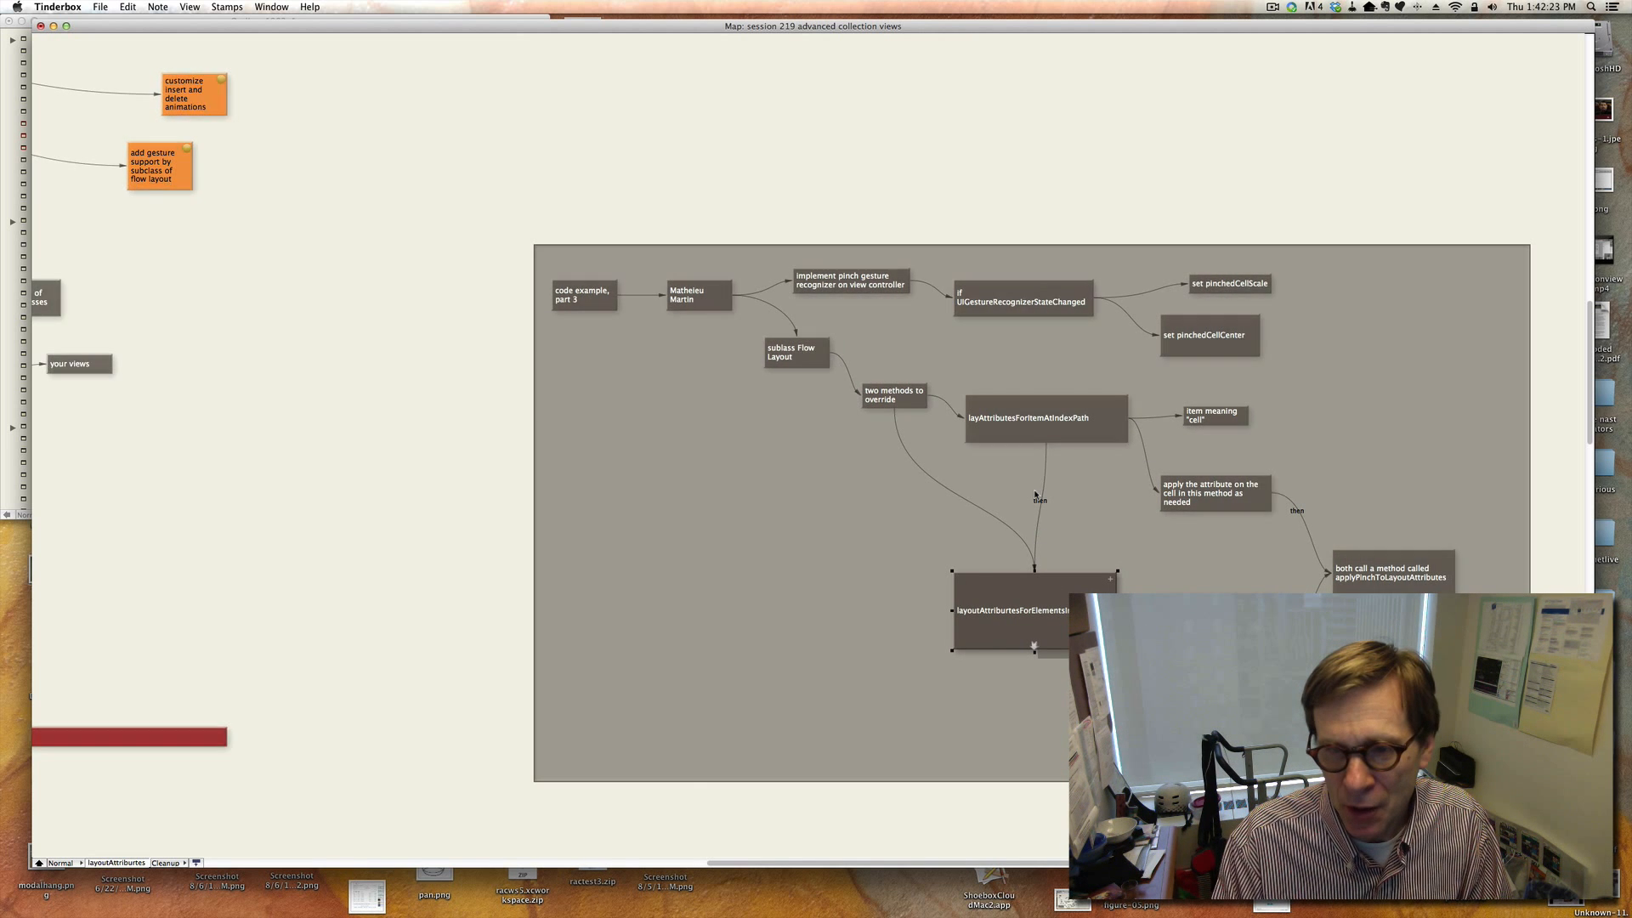
{"action": "left_click", "coordinate": [1388, 557]}
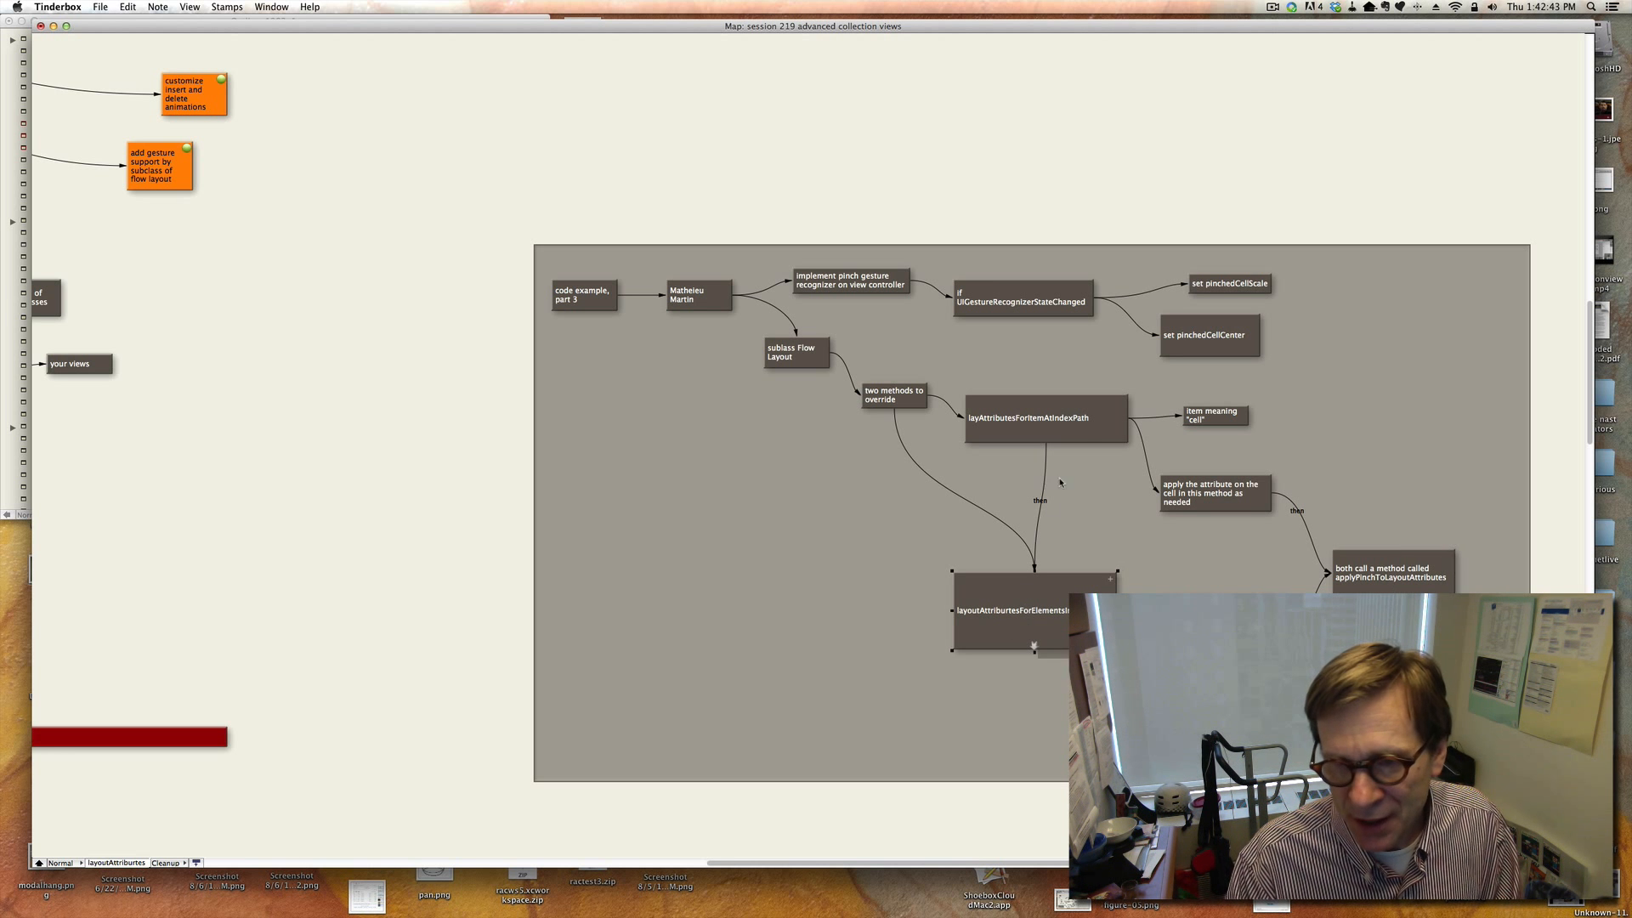
{"action": "left_click", "coordinate": [1046, 438]}
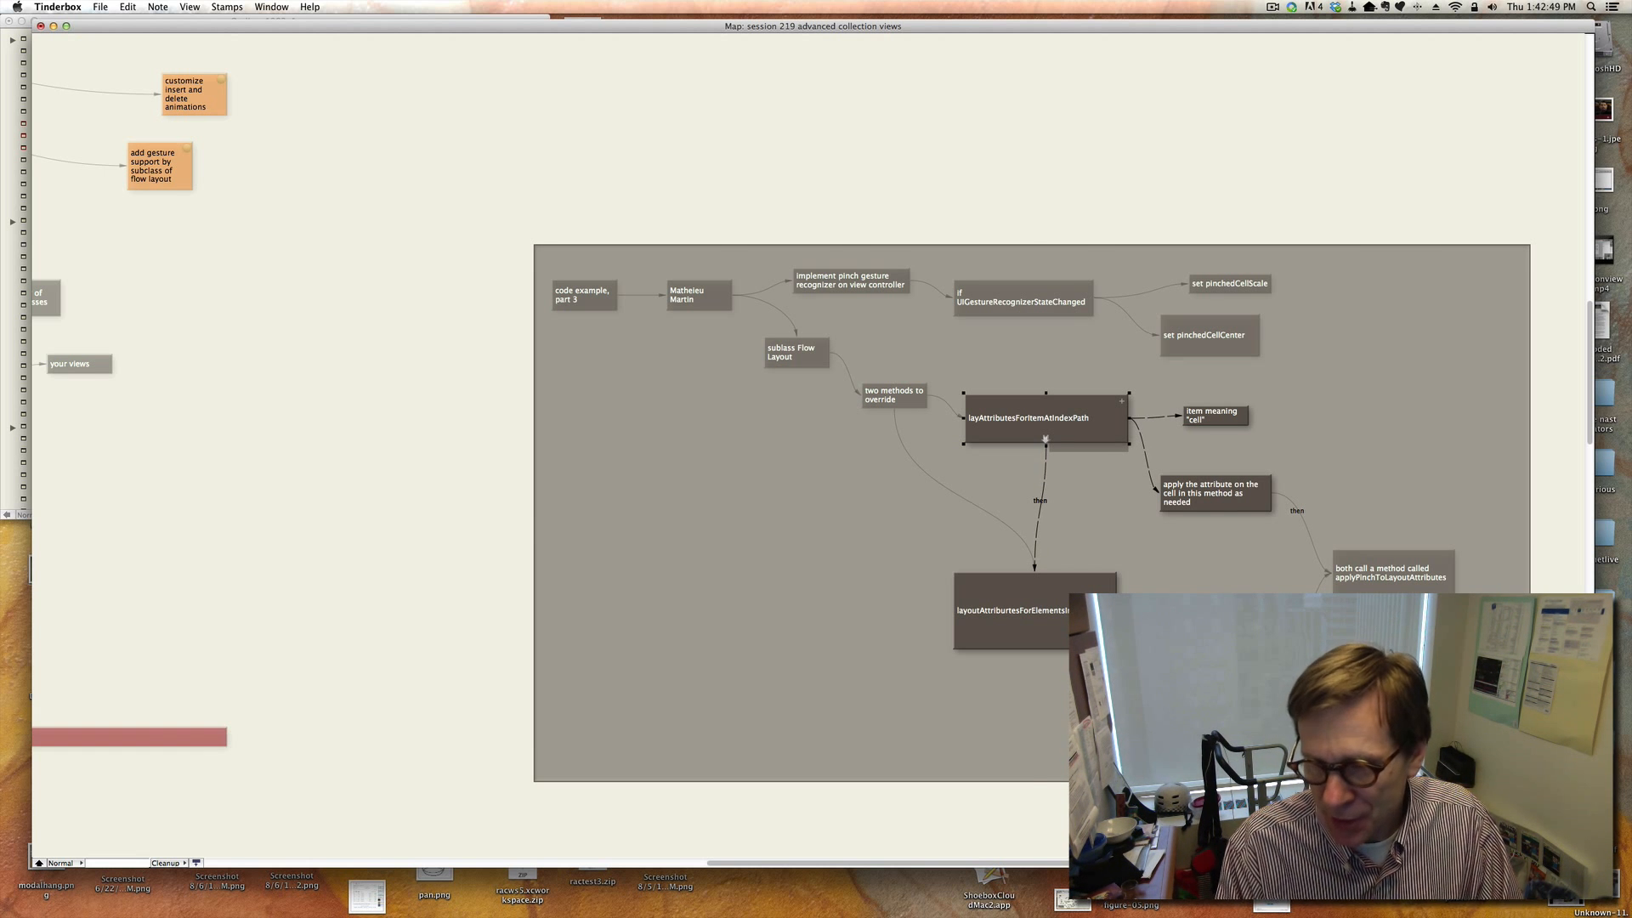
Review the Writing Custom Layouts part 4 notes on subclassing UICollectionViewLayout and the layout attribute methods to override.
{"action": "left_click", "coordinate": [1515, 273]}
{"action": "scroll", "coordinate": [1518, 261], "scroll_direction": "down", "scroll_amount": 2}
{"action": "left_click", "coordinate": [1385, 663]}
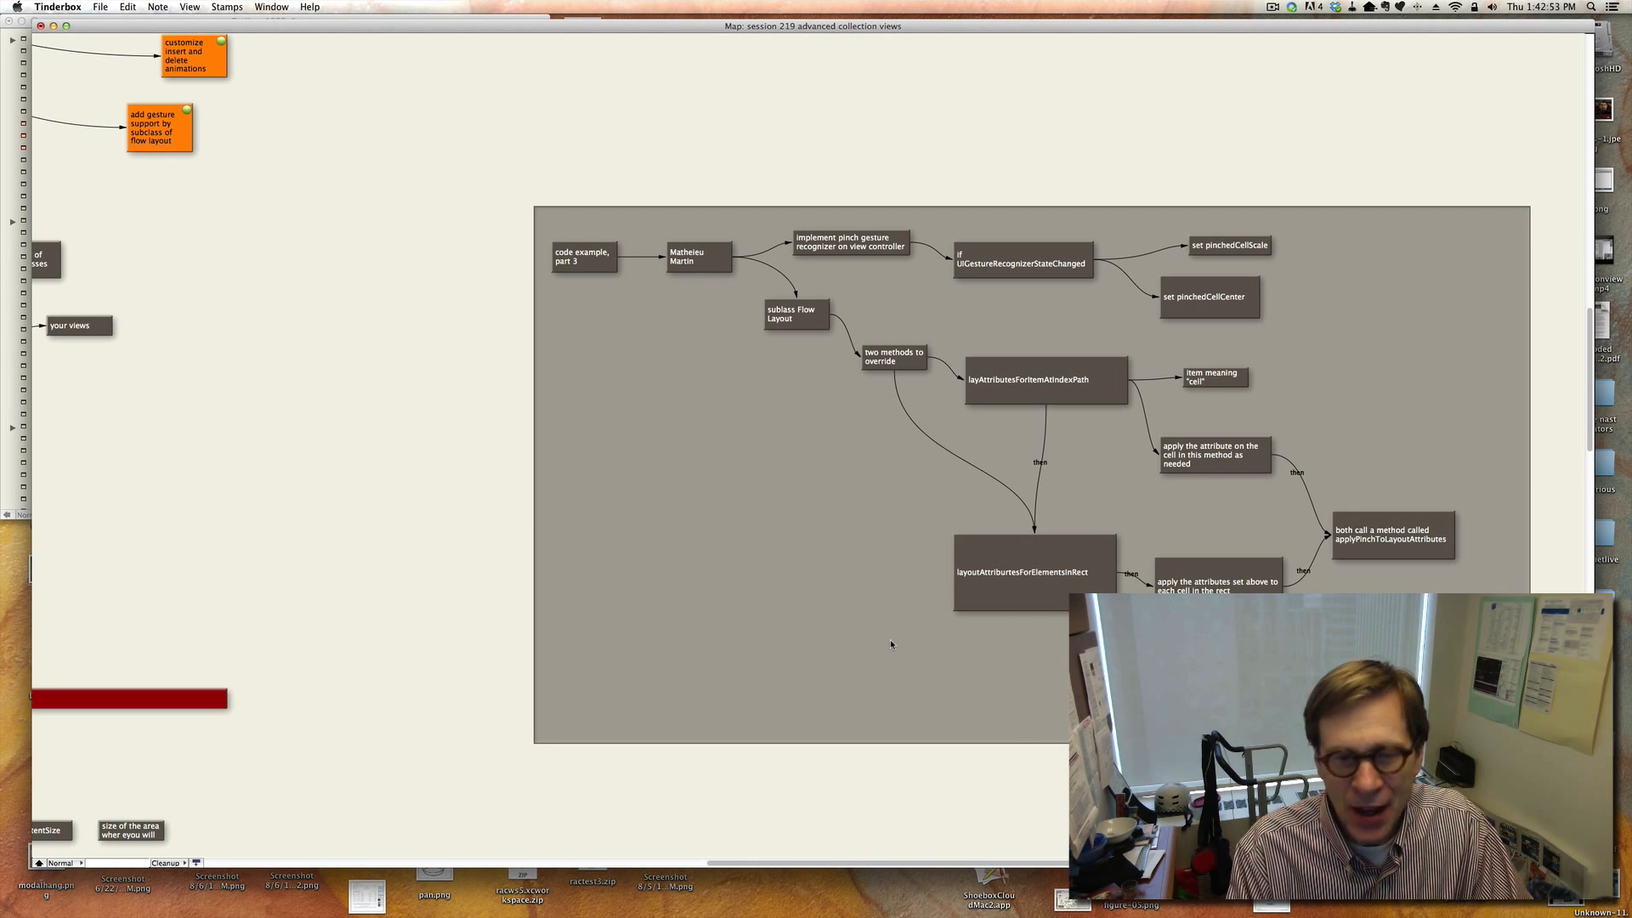
{"action": "scroll", "coordinate": [891, 639], "scroll_direction": "left", "scroll_amount": 10}
{"action": "scroll", "coordinate": [891, 639], "scroll_direction": "left", "scroll_amount": 12}
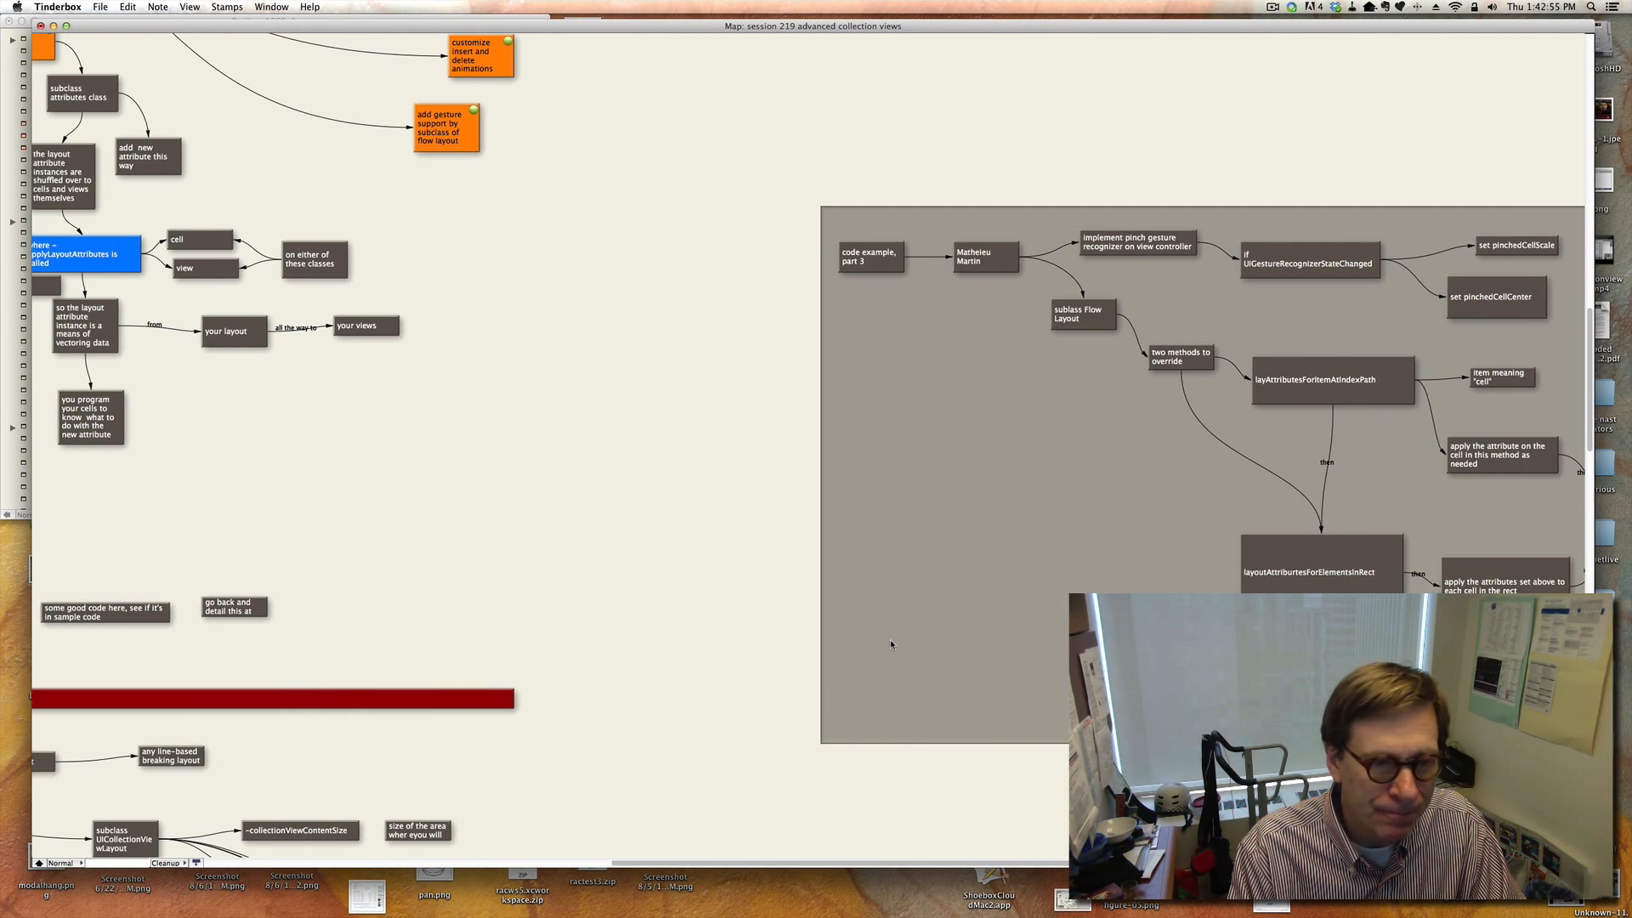
{"action": "scroll", "coordinate": [891, 640], "scroll_direction": "down", "scroll_amount": 6}
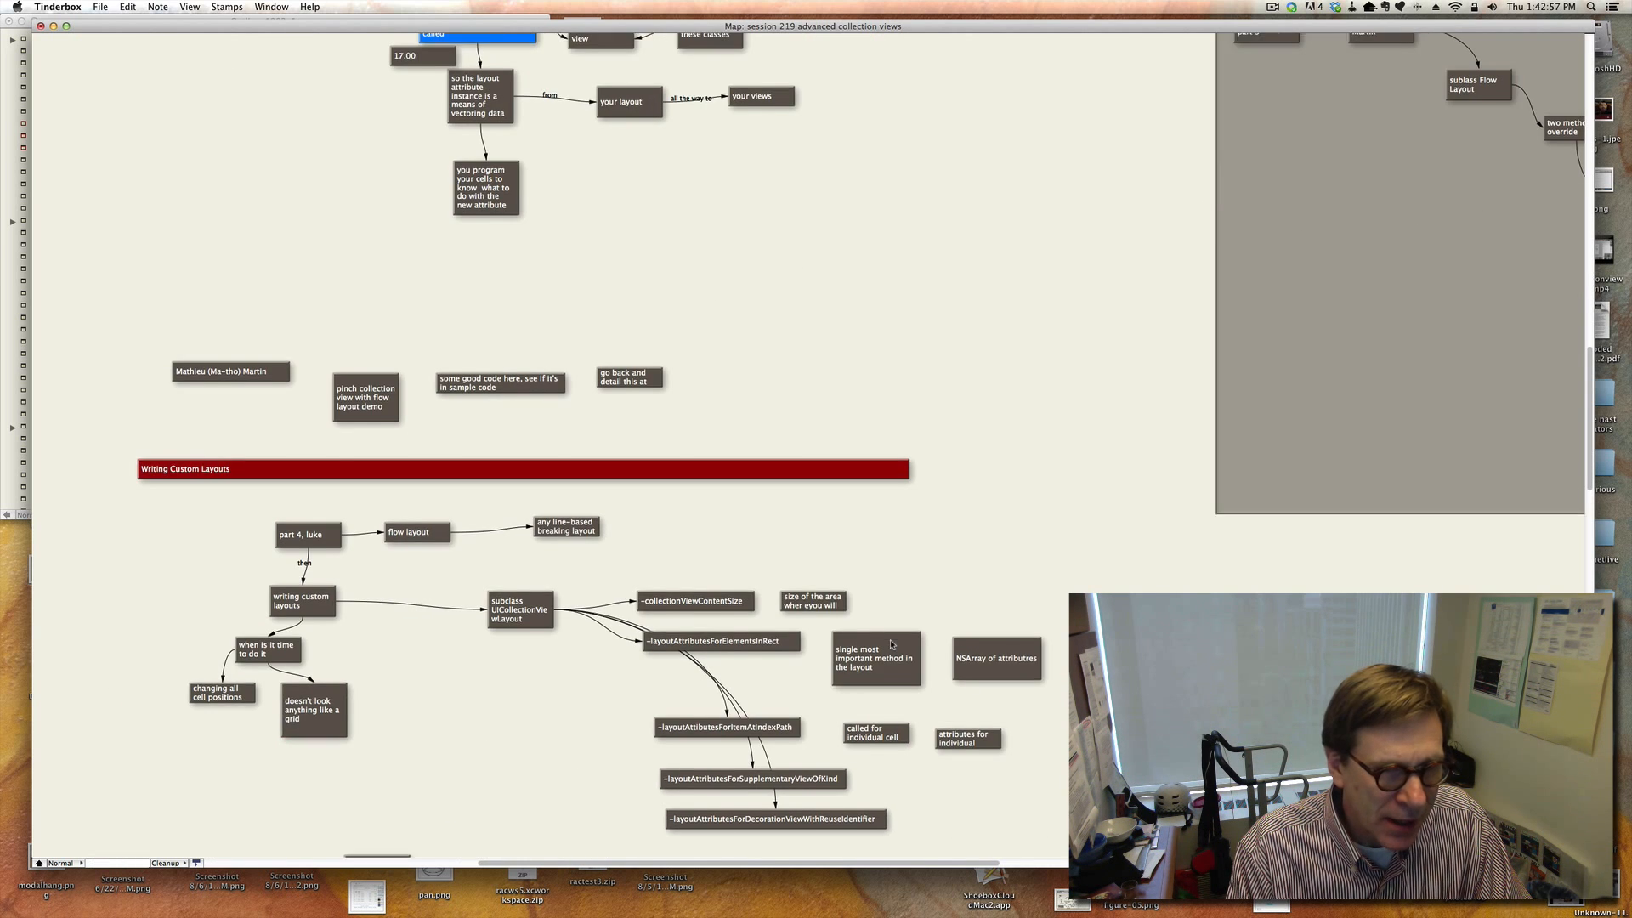
{"action": "scroll", "coordinate": [892, 644], "scroll_direction": "down", "scroll_amount": 9}
{"action": "scroll", "coordinate": [894, 645], "scroll_direction": "down", "scroll_amount": 1}
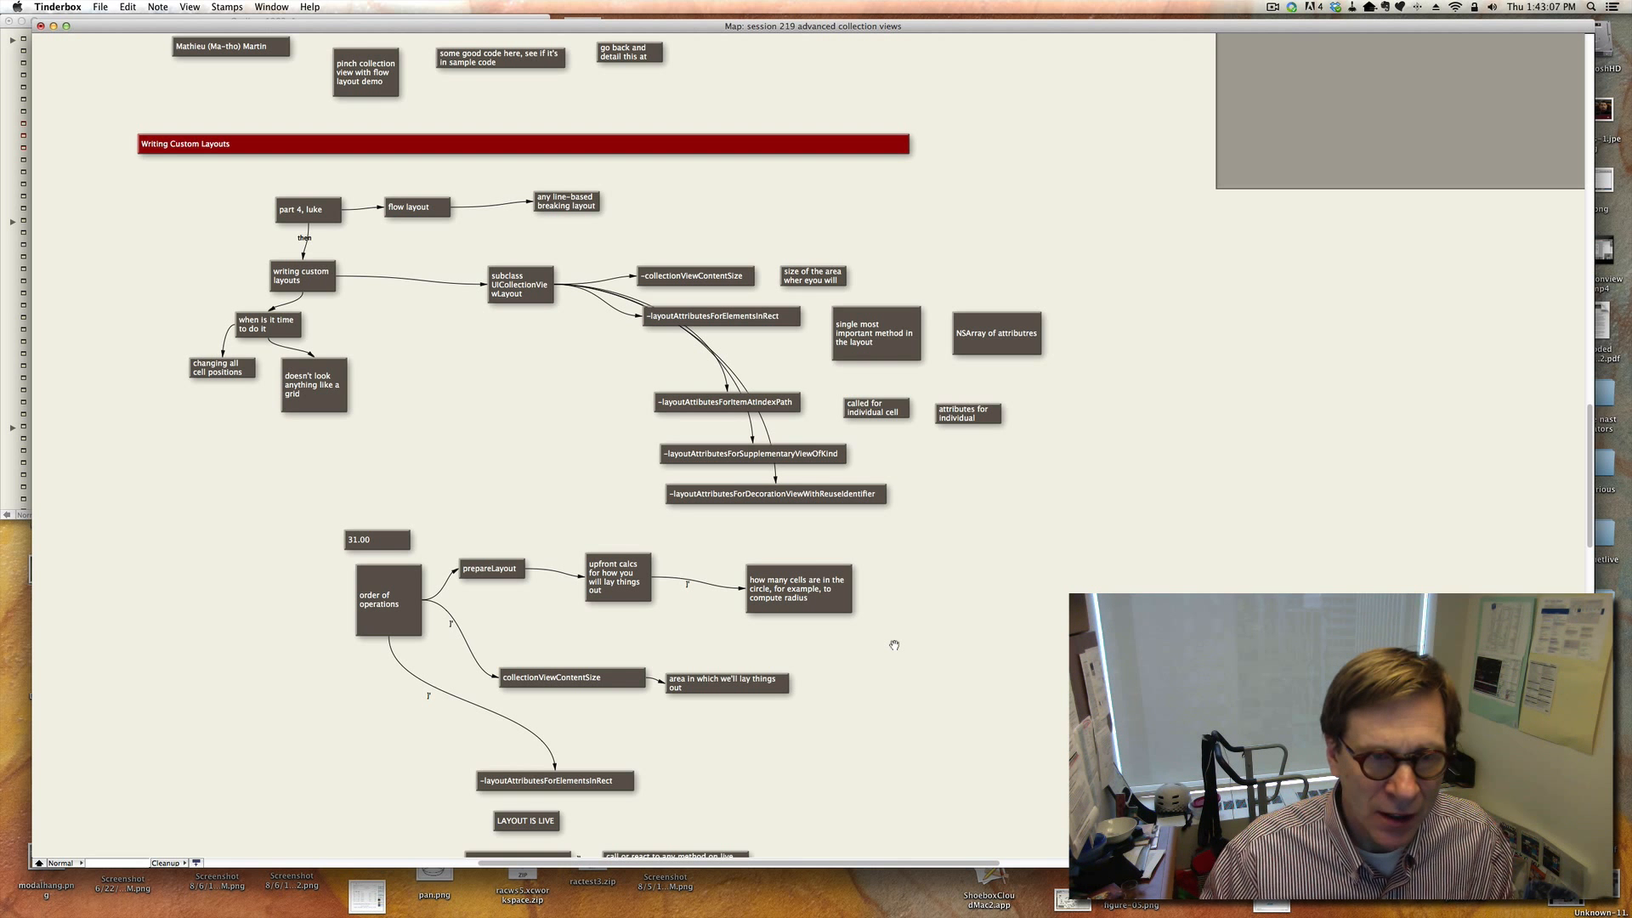
{"action": "left_click", "coordinate": [687, 285]}
{"action": "left_click", "coordinate": [717, 316]}
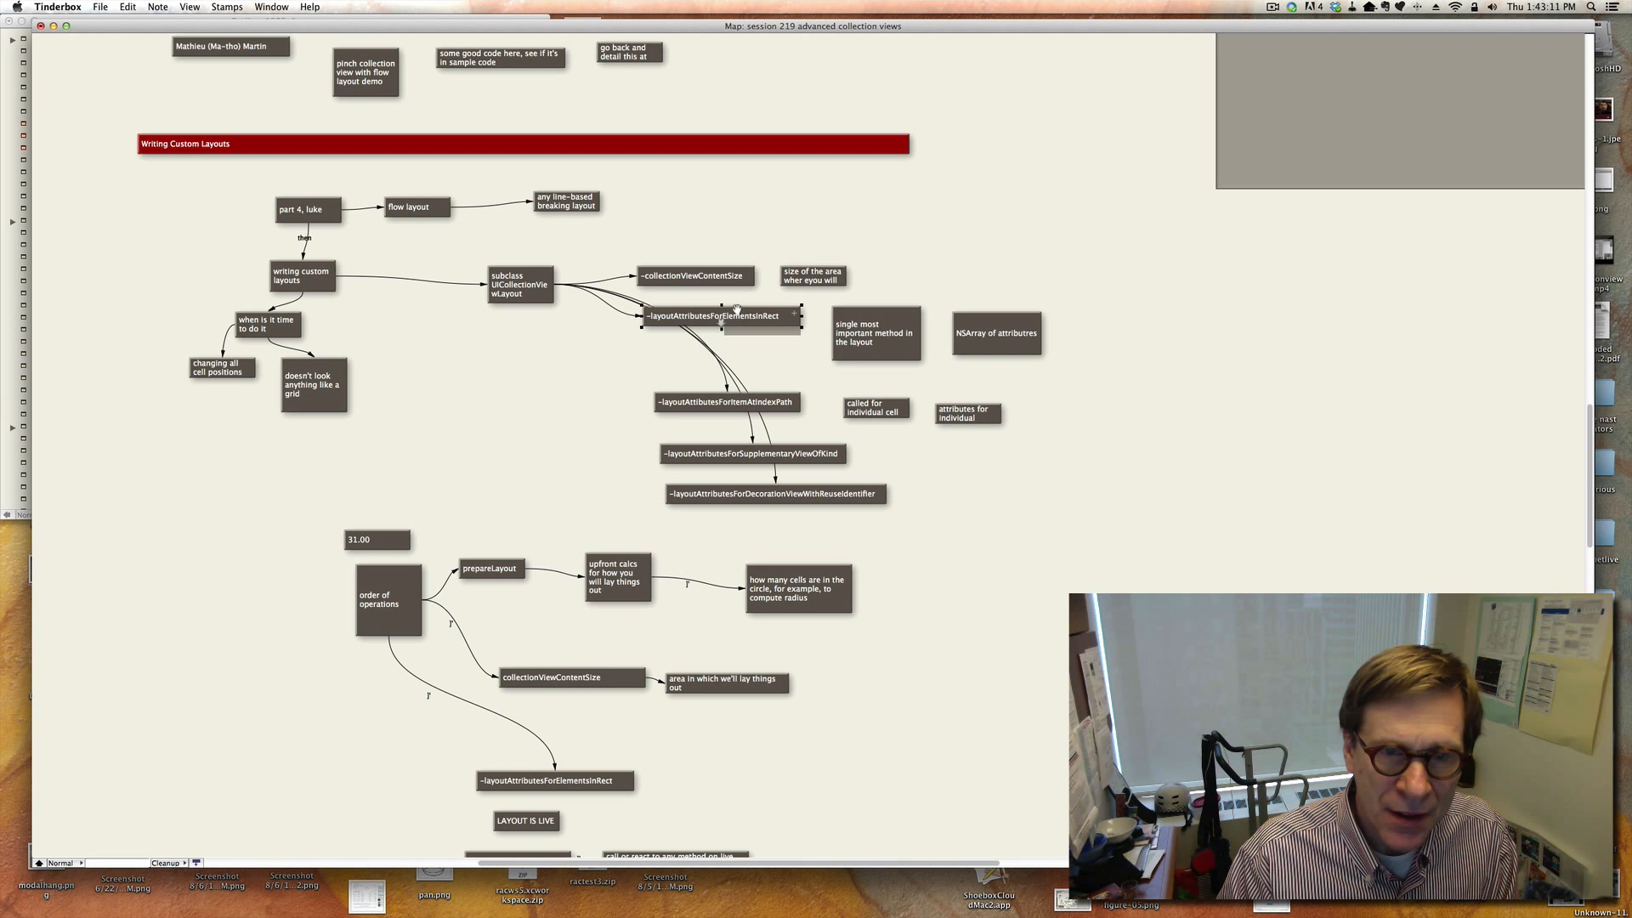
{"action": "left_click", "coordinate": [752, 459]}
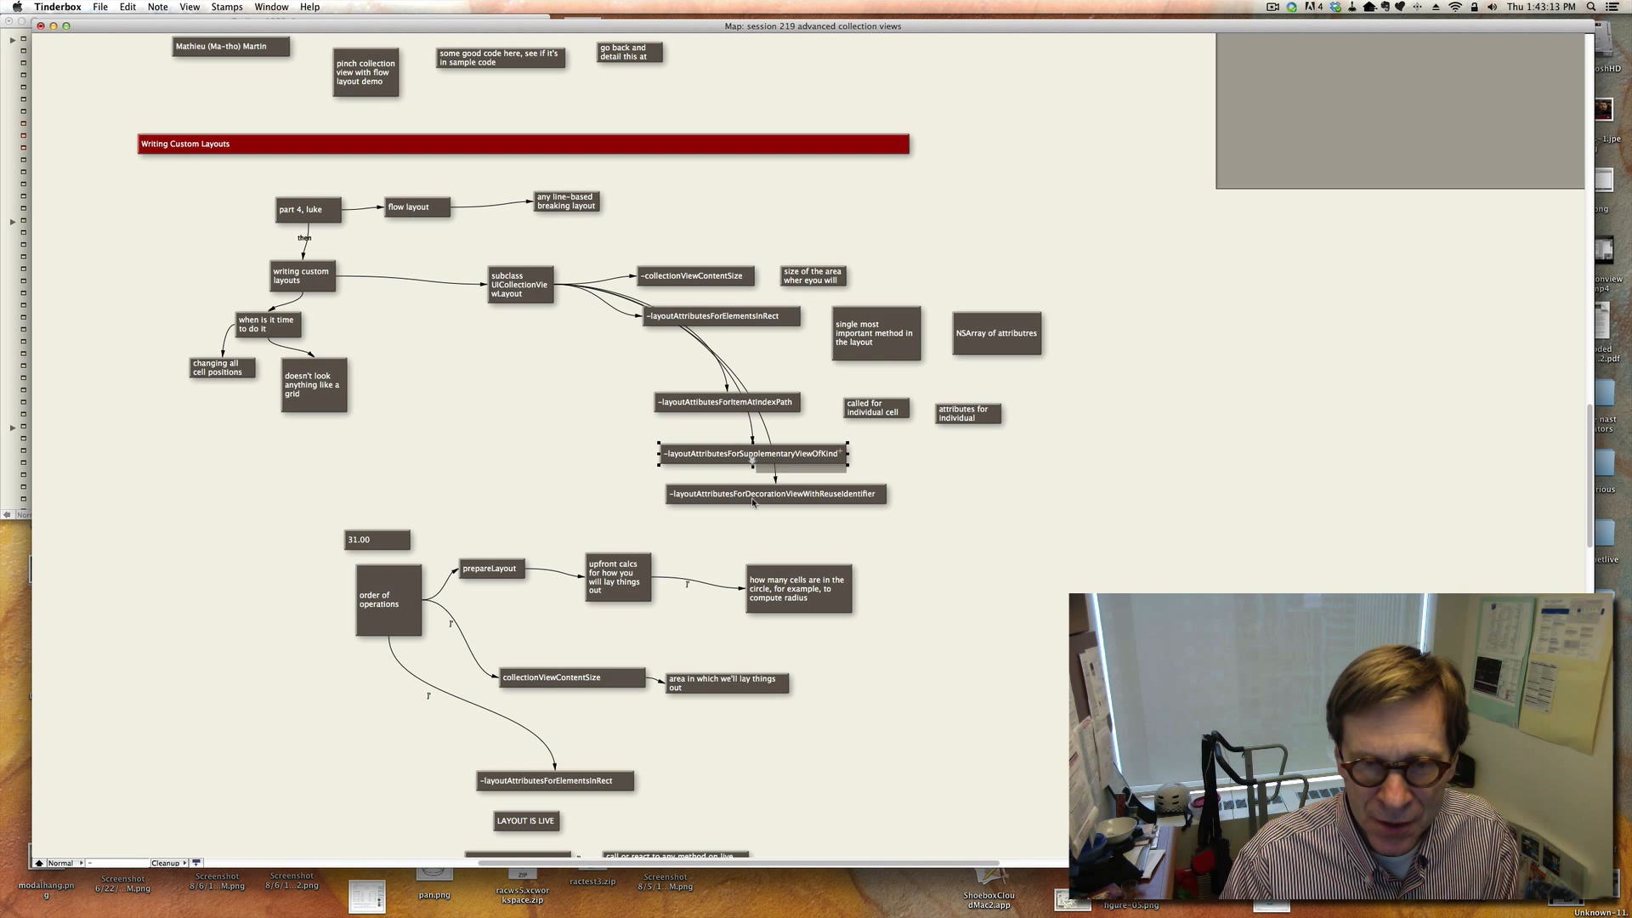
{"action": "left_click", "coordinate": [752, 502]}
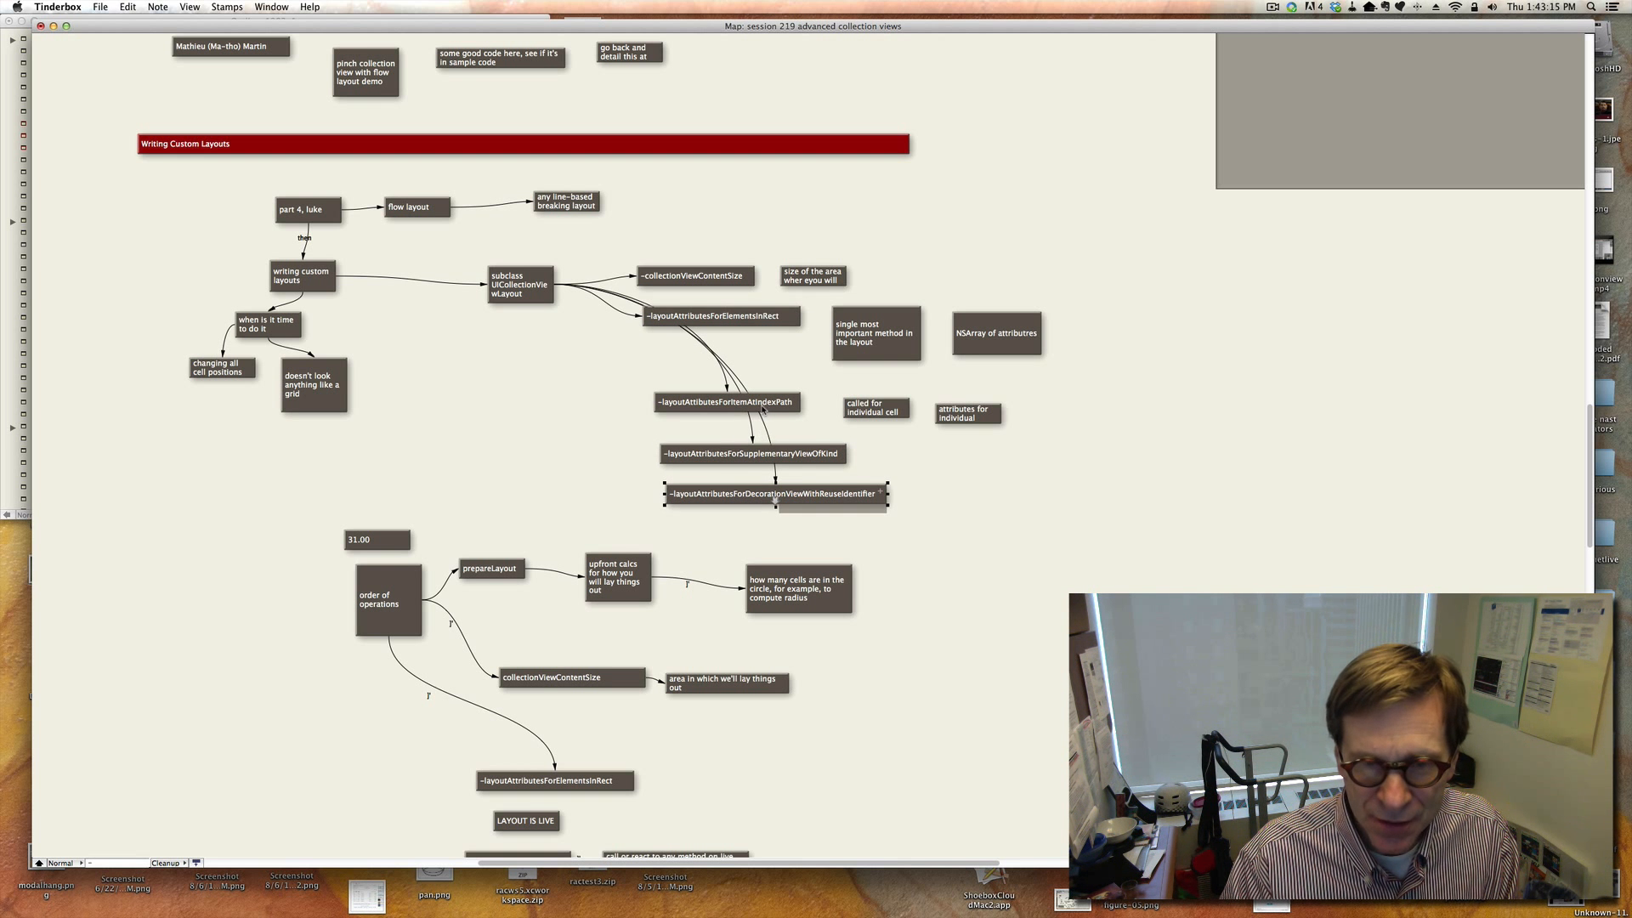
{"action": "left_click", "coordinate": [763, 408]}
{"action": "left_click", "coordinate": [774, 324]}
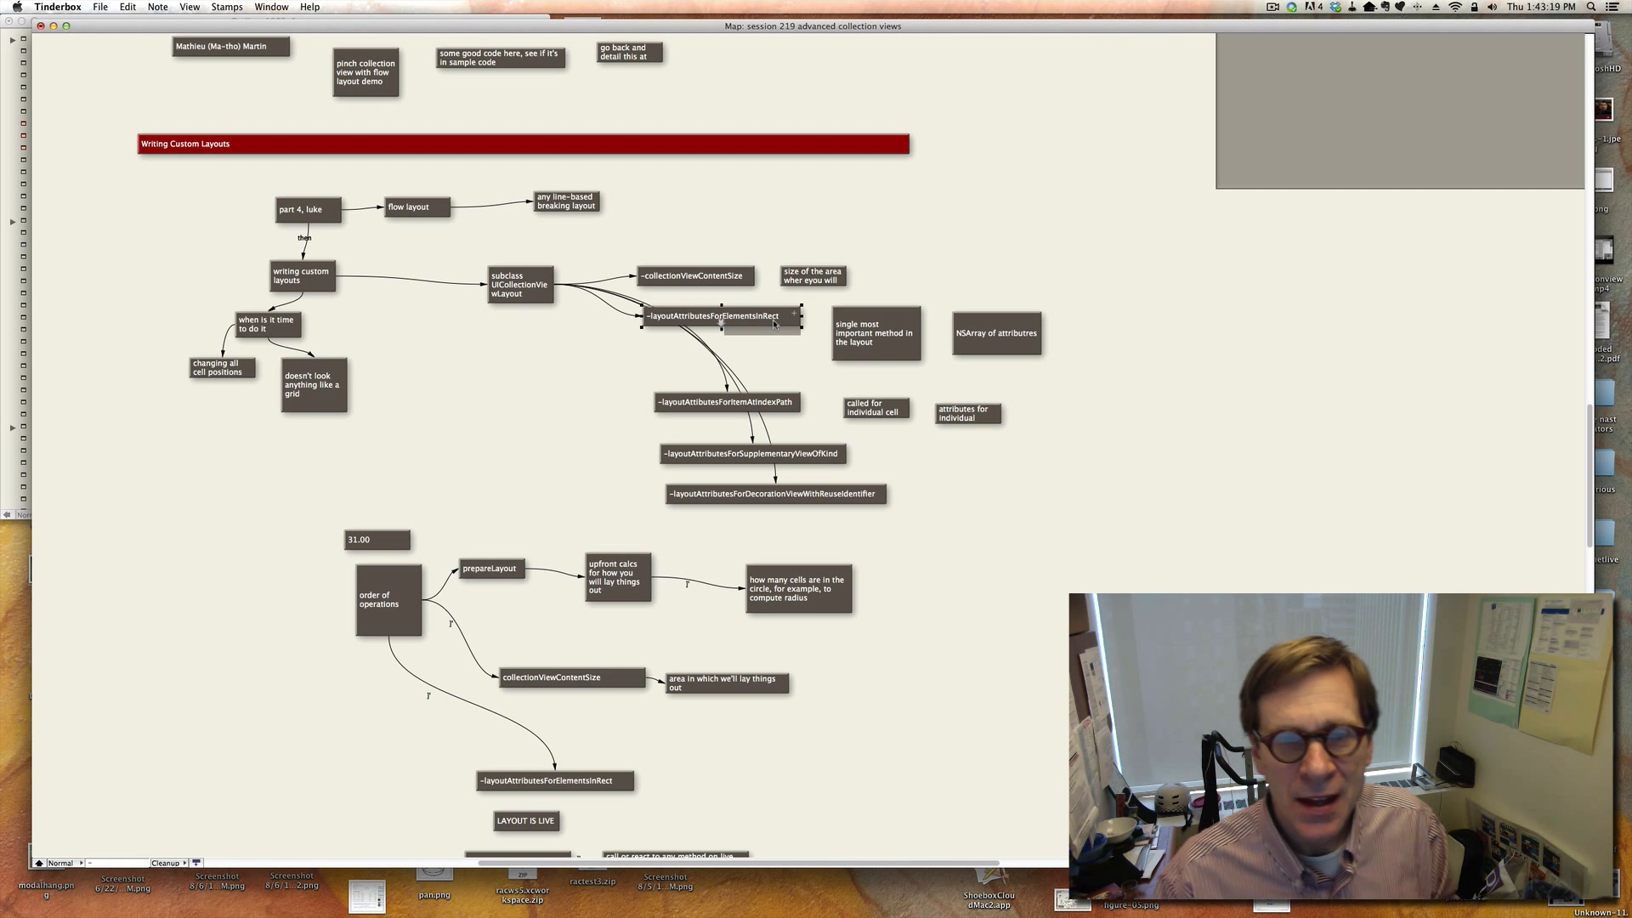
{"action": "left_click", "coordinate": [724, 280]}
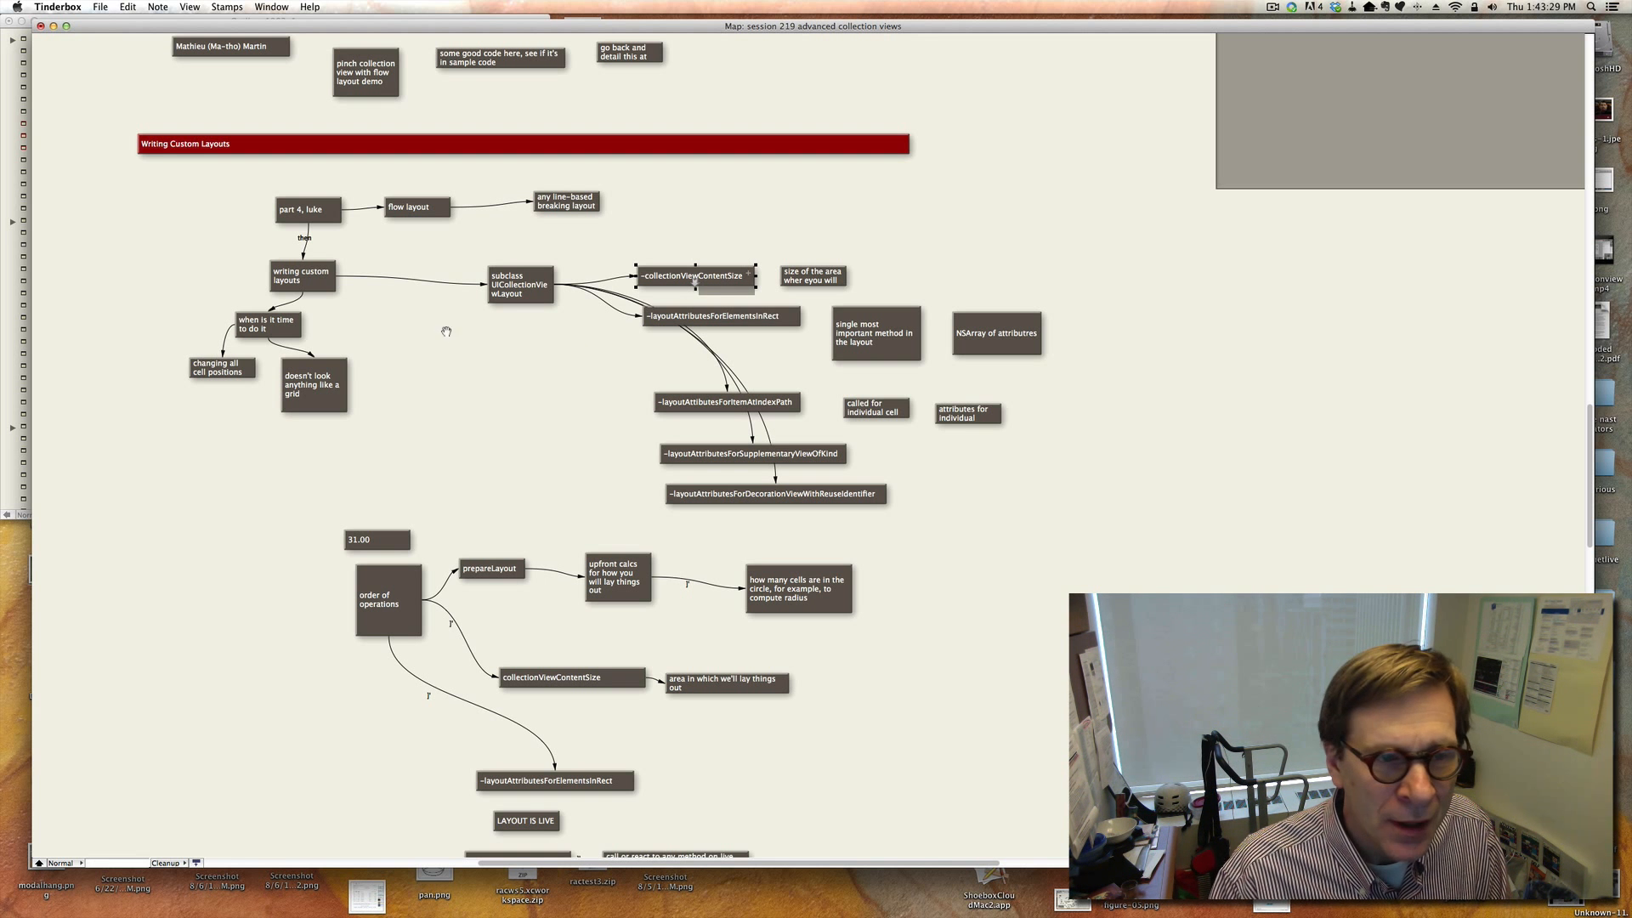
Review the notes on when to write a custom layout and why layoutAttributesForElementsInRect is the most important method.
{"action": "left_click", "coordinate": [244, 376]}
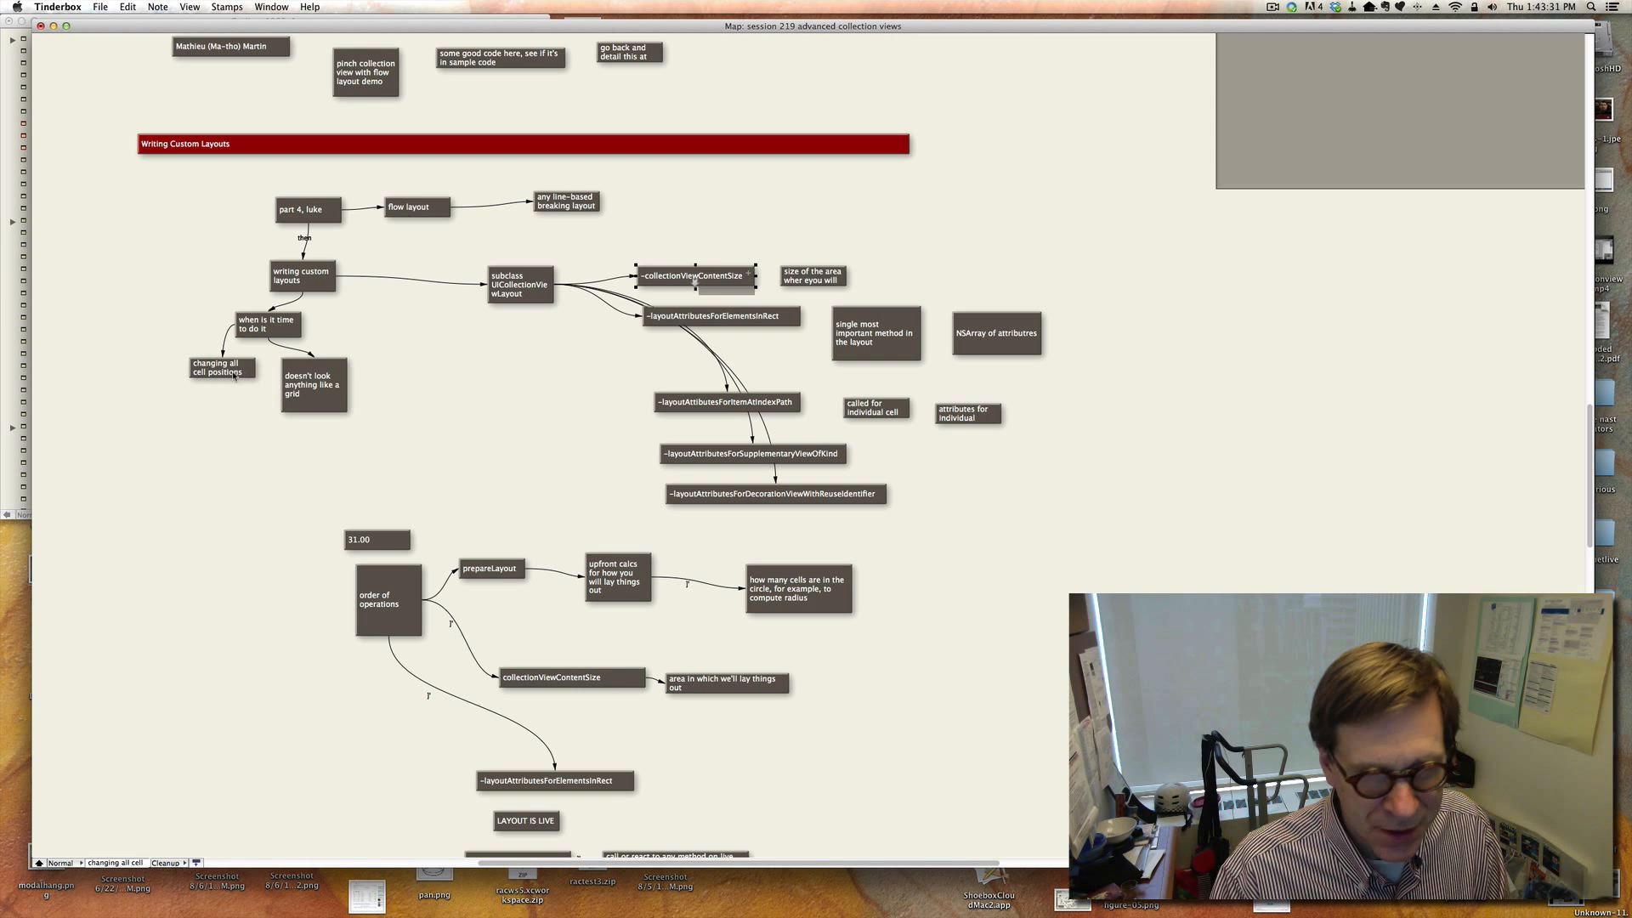
{"action": "left_click", "coordinate": [331, 401]}
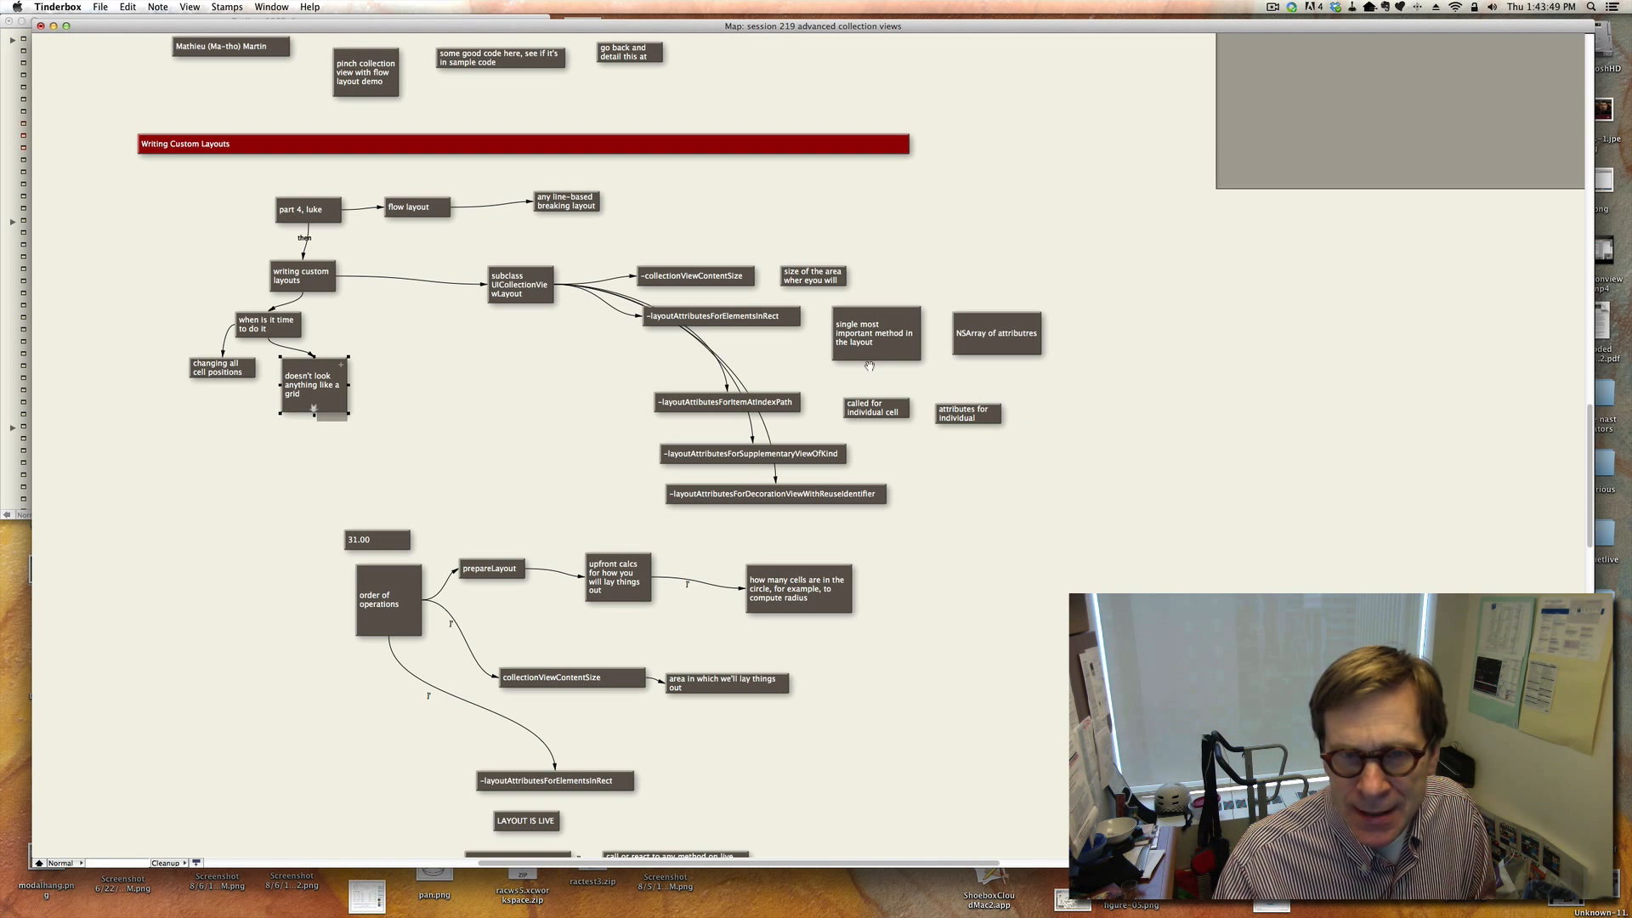
{"action": "left_click", "coordinate": [753, 317]}
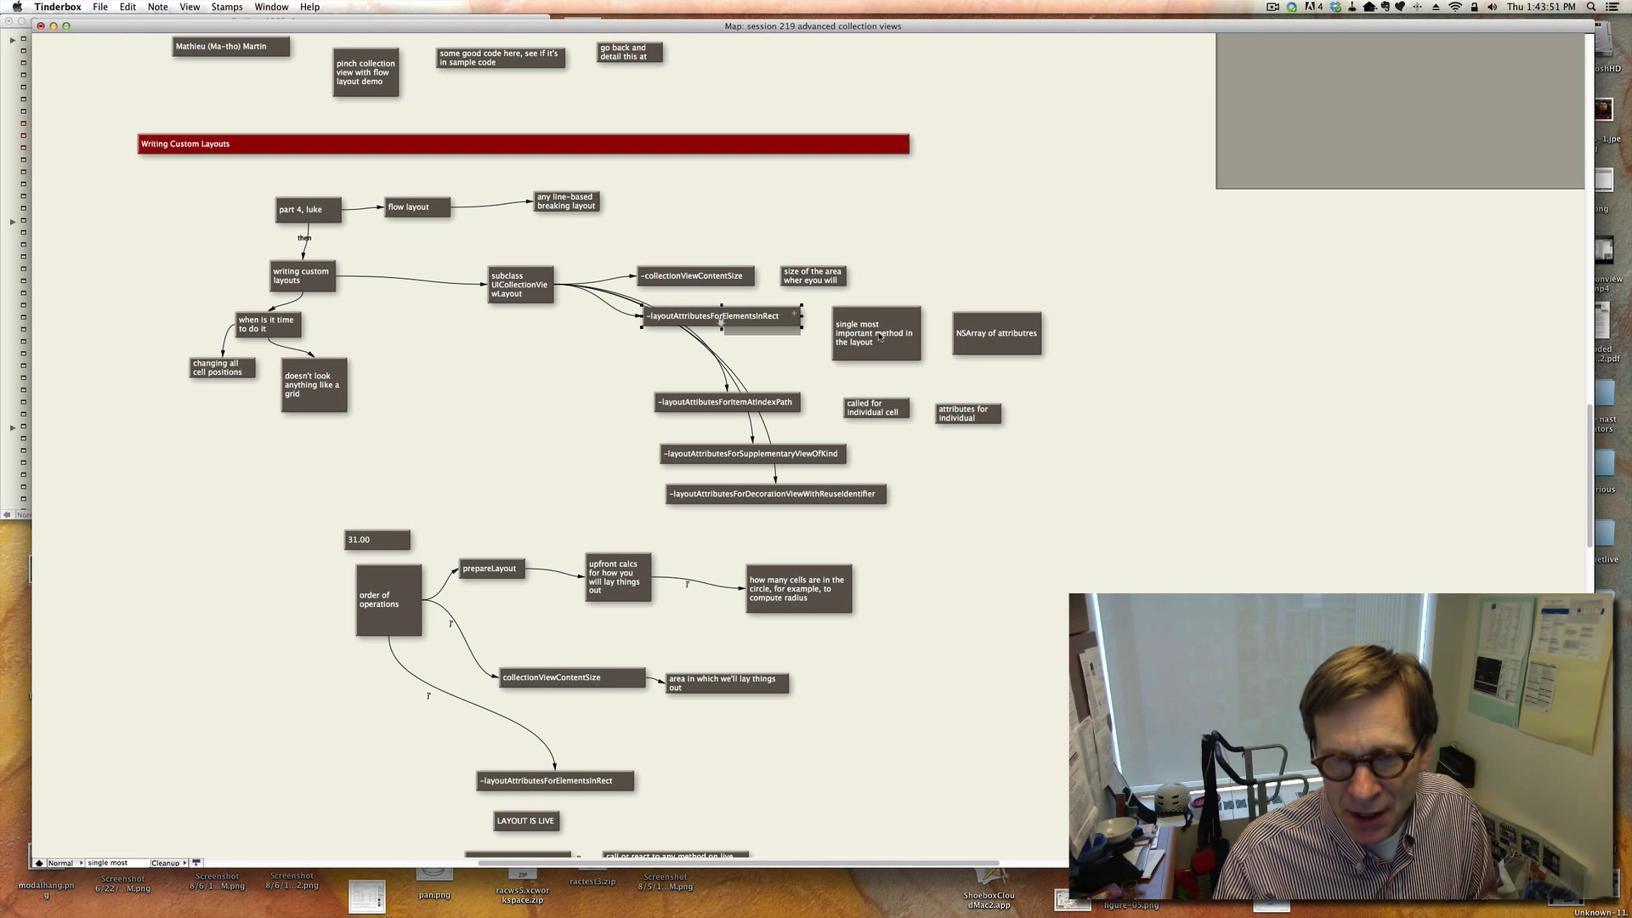
{"action": "left_click", "coordinate": [877, 336]}
{"action": "left_click", "coordinate": [768, 320]}
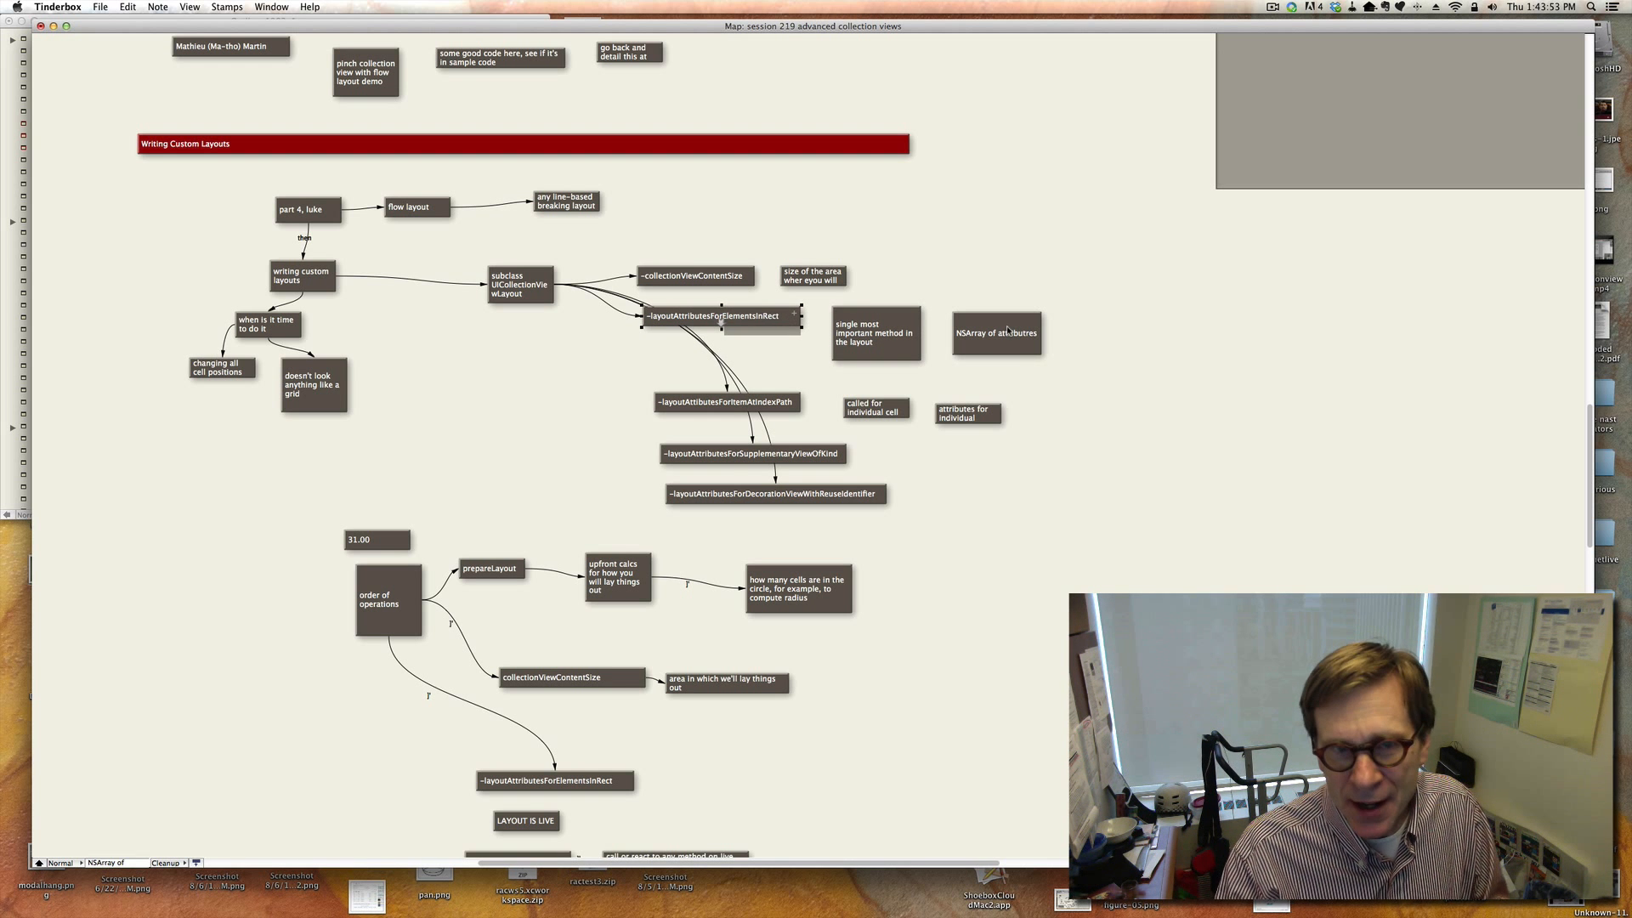
{"action": "left_click", "coordinate": [971, 338]}
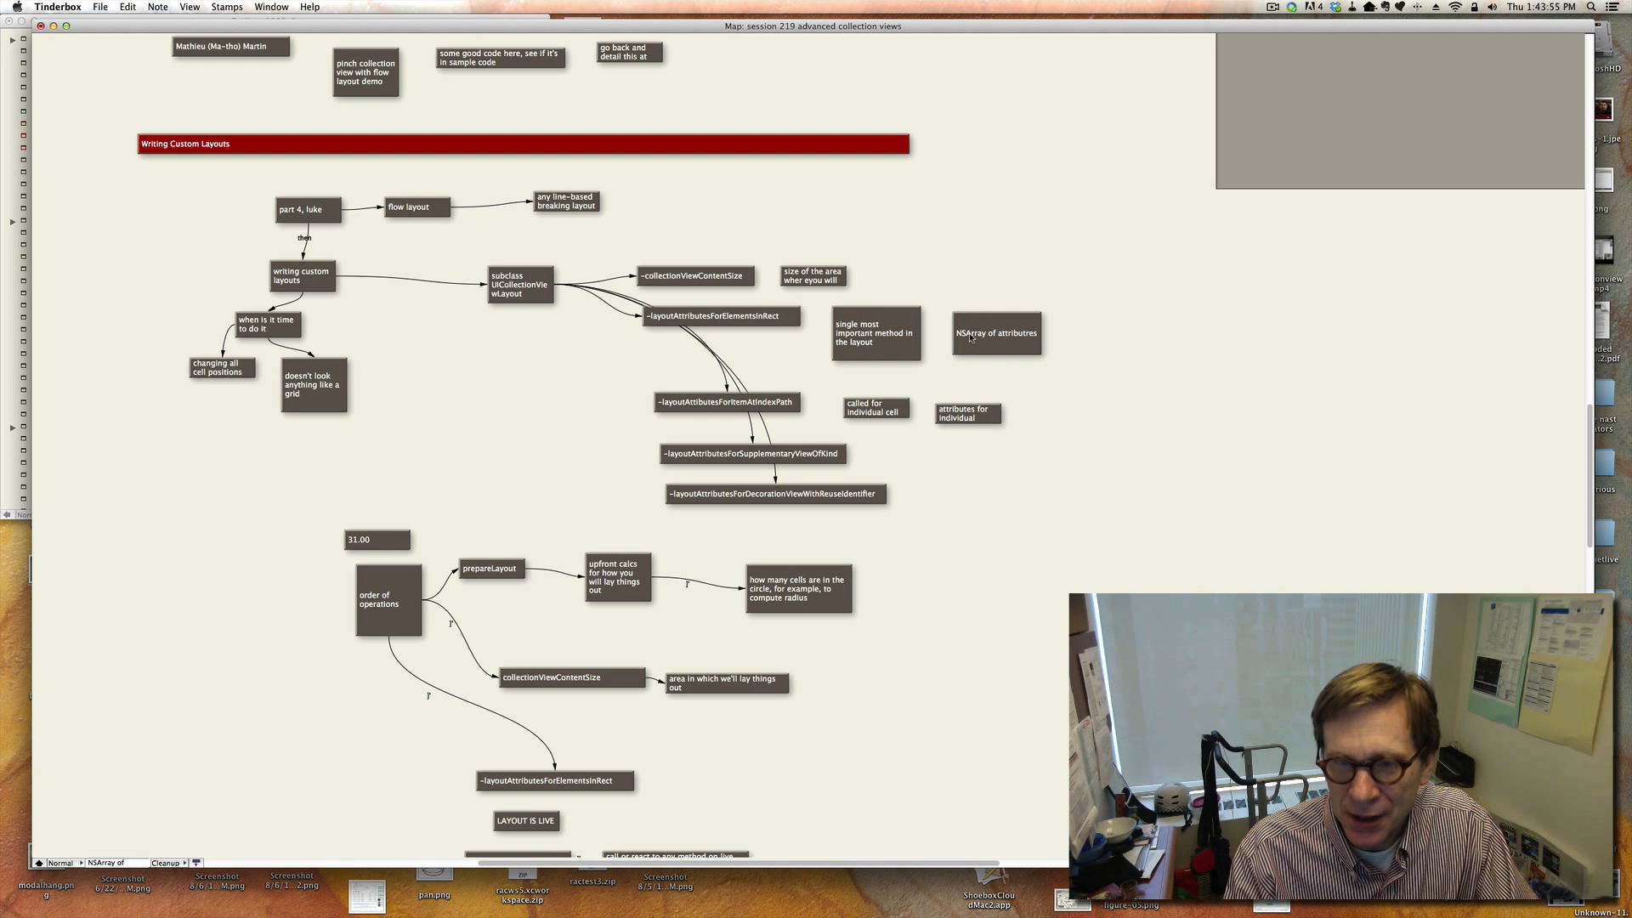
Review the order of operations notes covering prepareLayout, collectionViewContentSize, layoutAttributesForElementsInRect and layout invalidation.
{"action": "scroll", "coordinate": [1075, 457], "scroll_direction": "down", "scroll_amount": 5}
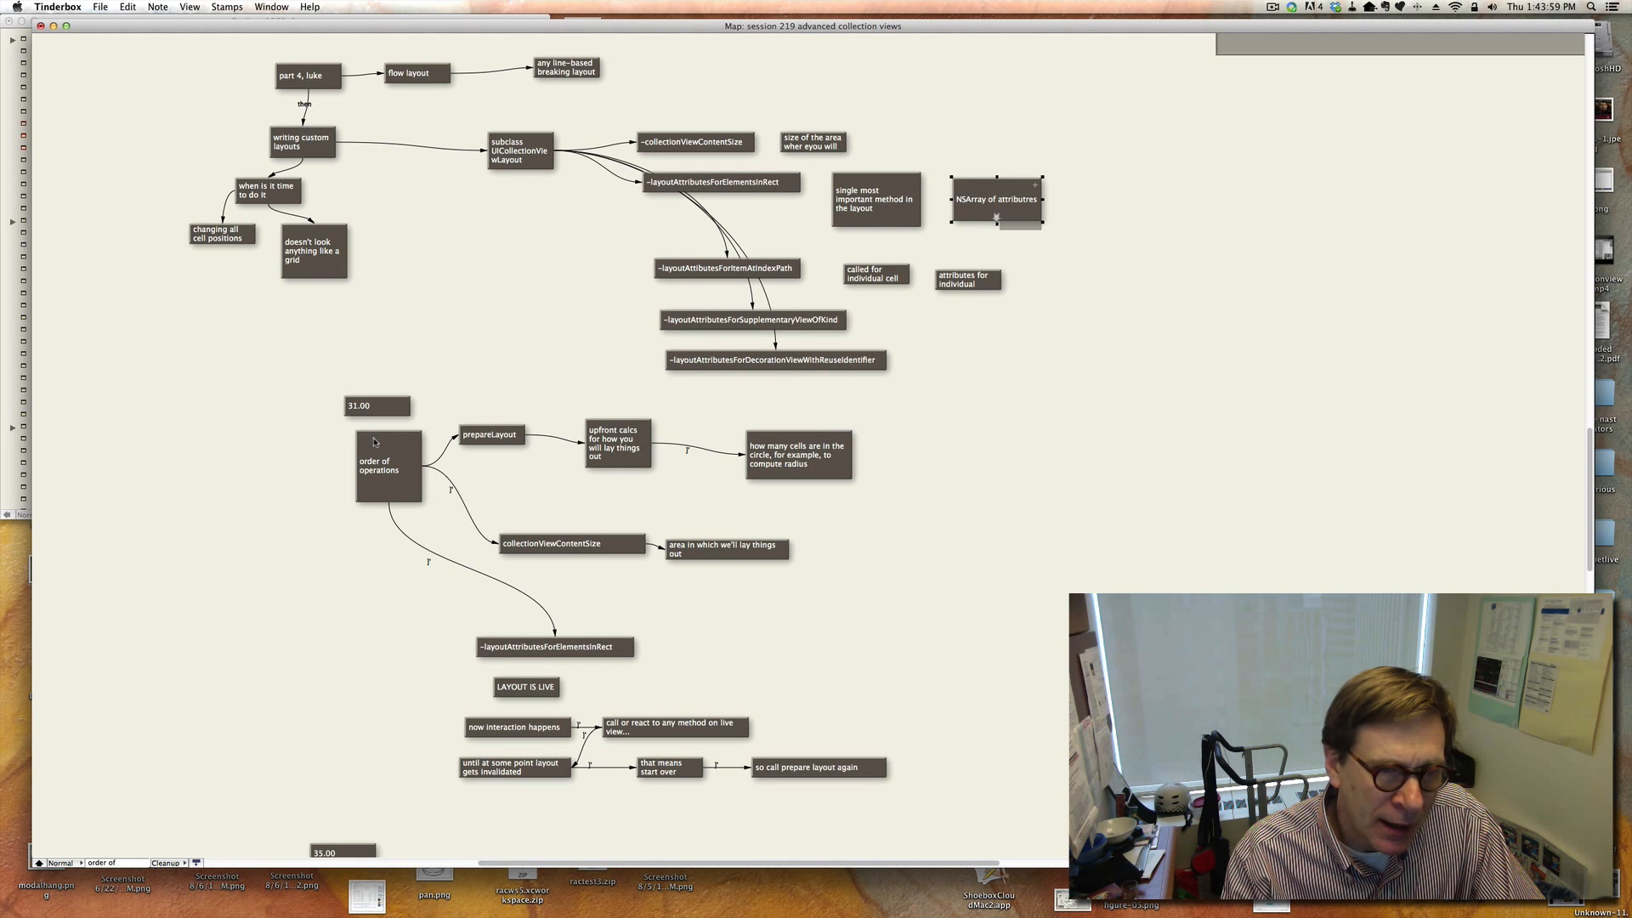
{"action": "left_click", "coordinate": [380, 443]}
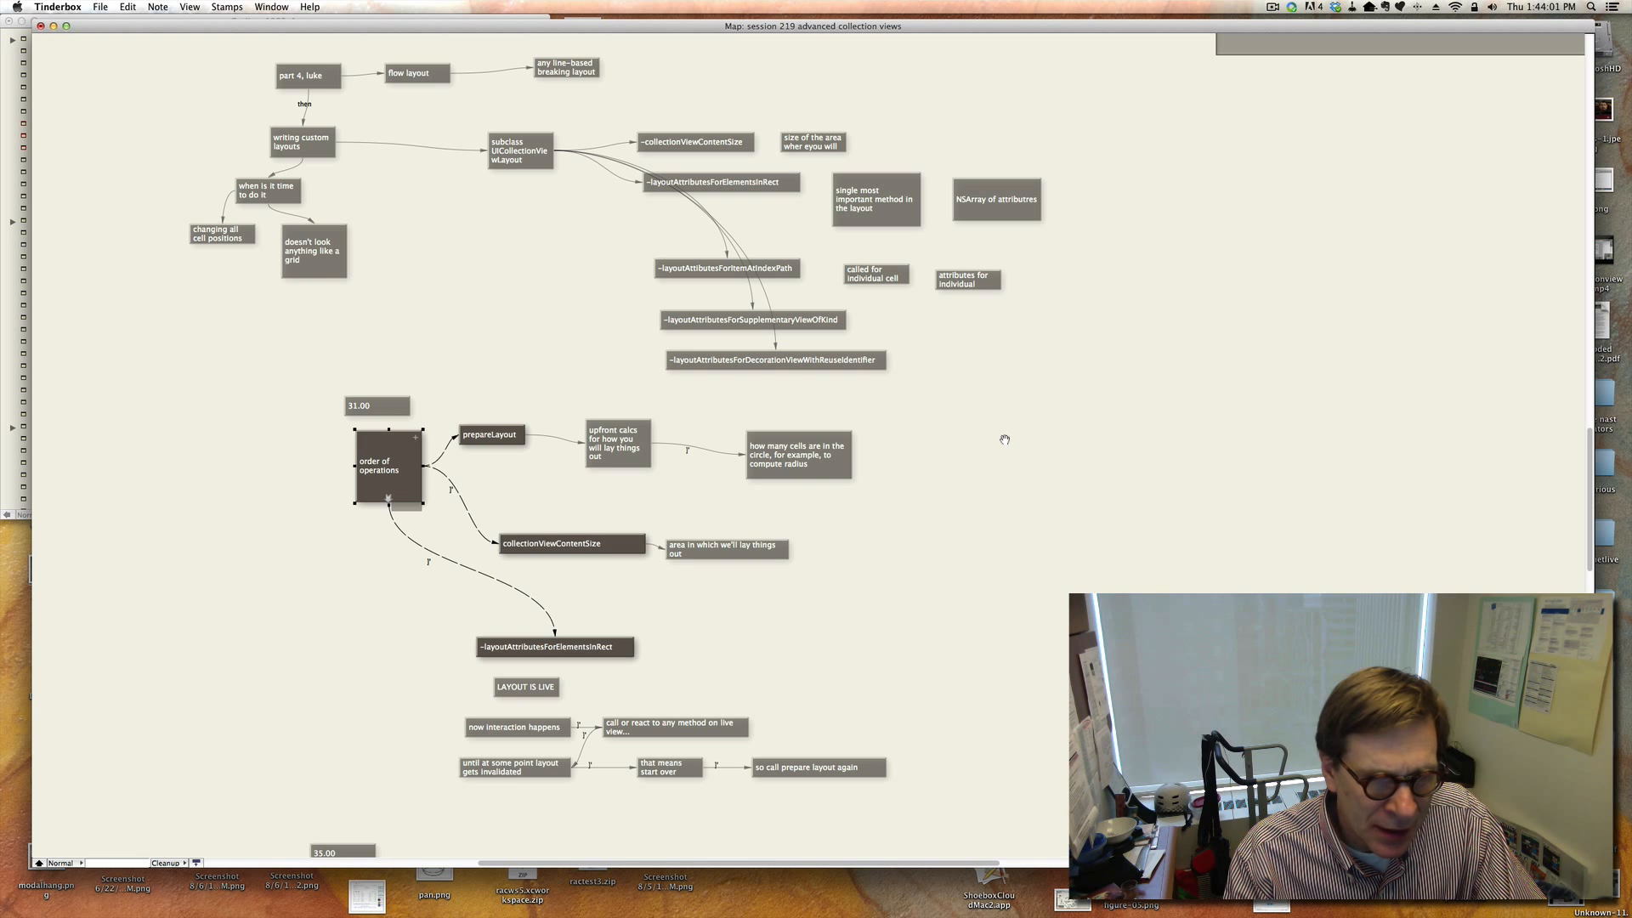
{"action": "scroll", "coordinate": [1005, 439], "scroll_direction": "down", "scroll_amount": 4}
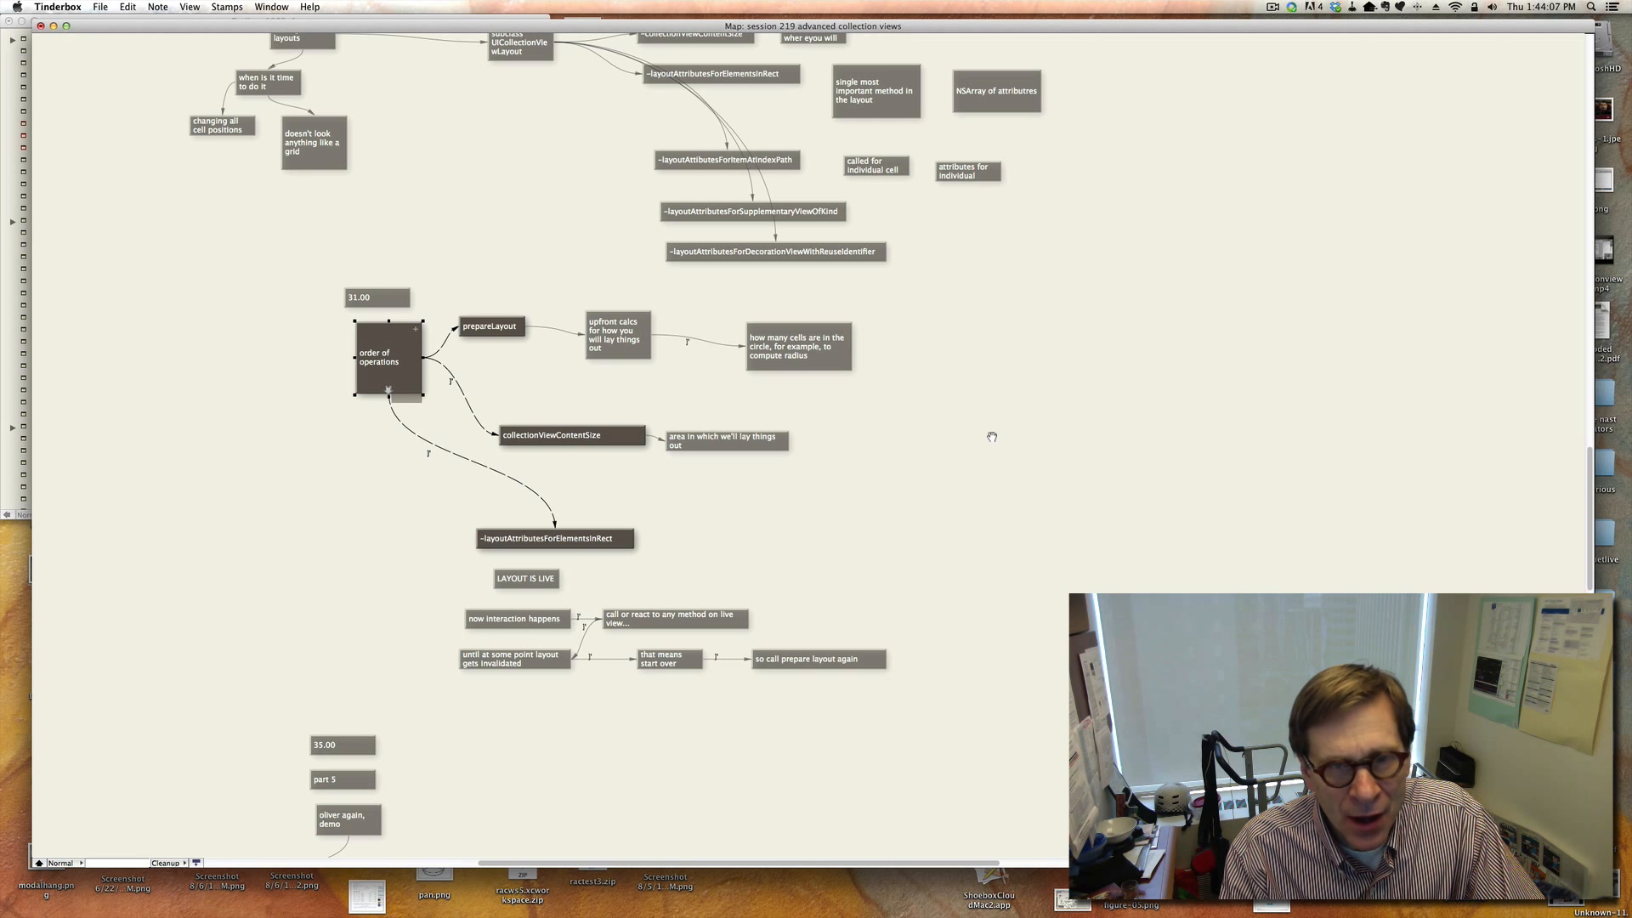
{"action": "left_click", "coordinate": [992, 437]}
{"action": "scroll", "coordinate": [992, 437], "scroll_direction": "up", "scroll_amount": 8}
{"action": "scroll", "coordinate": [992, 437], "scroll_direction": "down", "scroll_amount": 8}
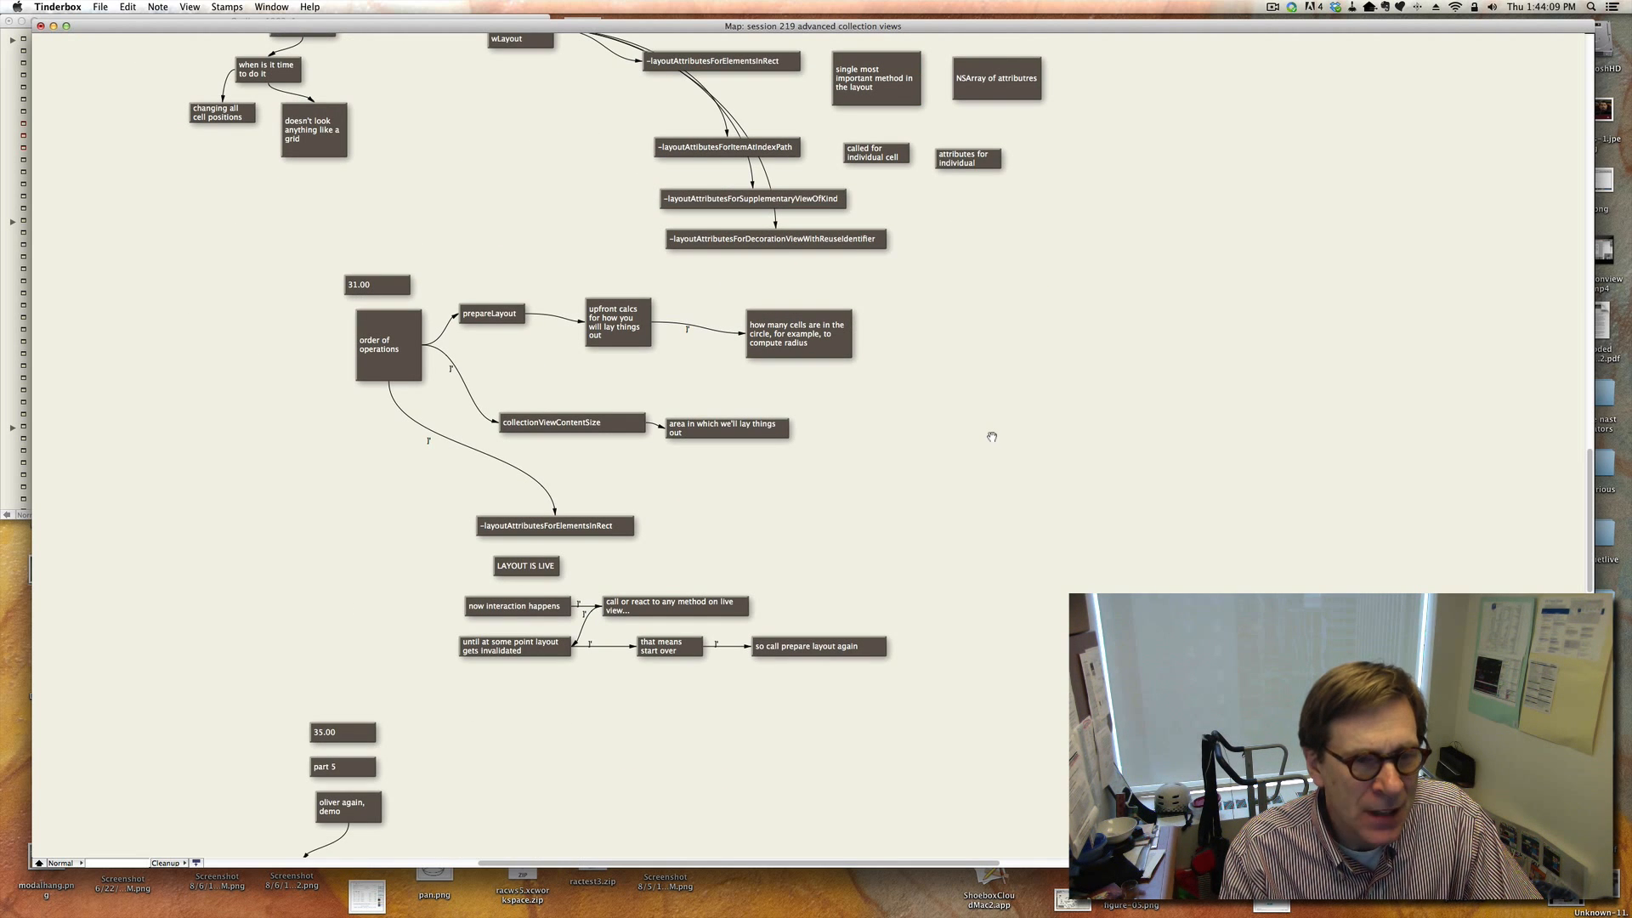
{"action": "left_click", "coordinate": [500, 308]}
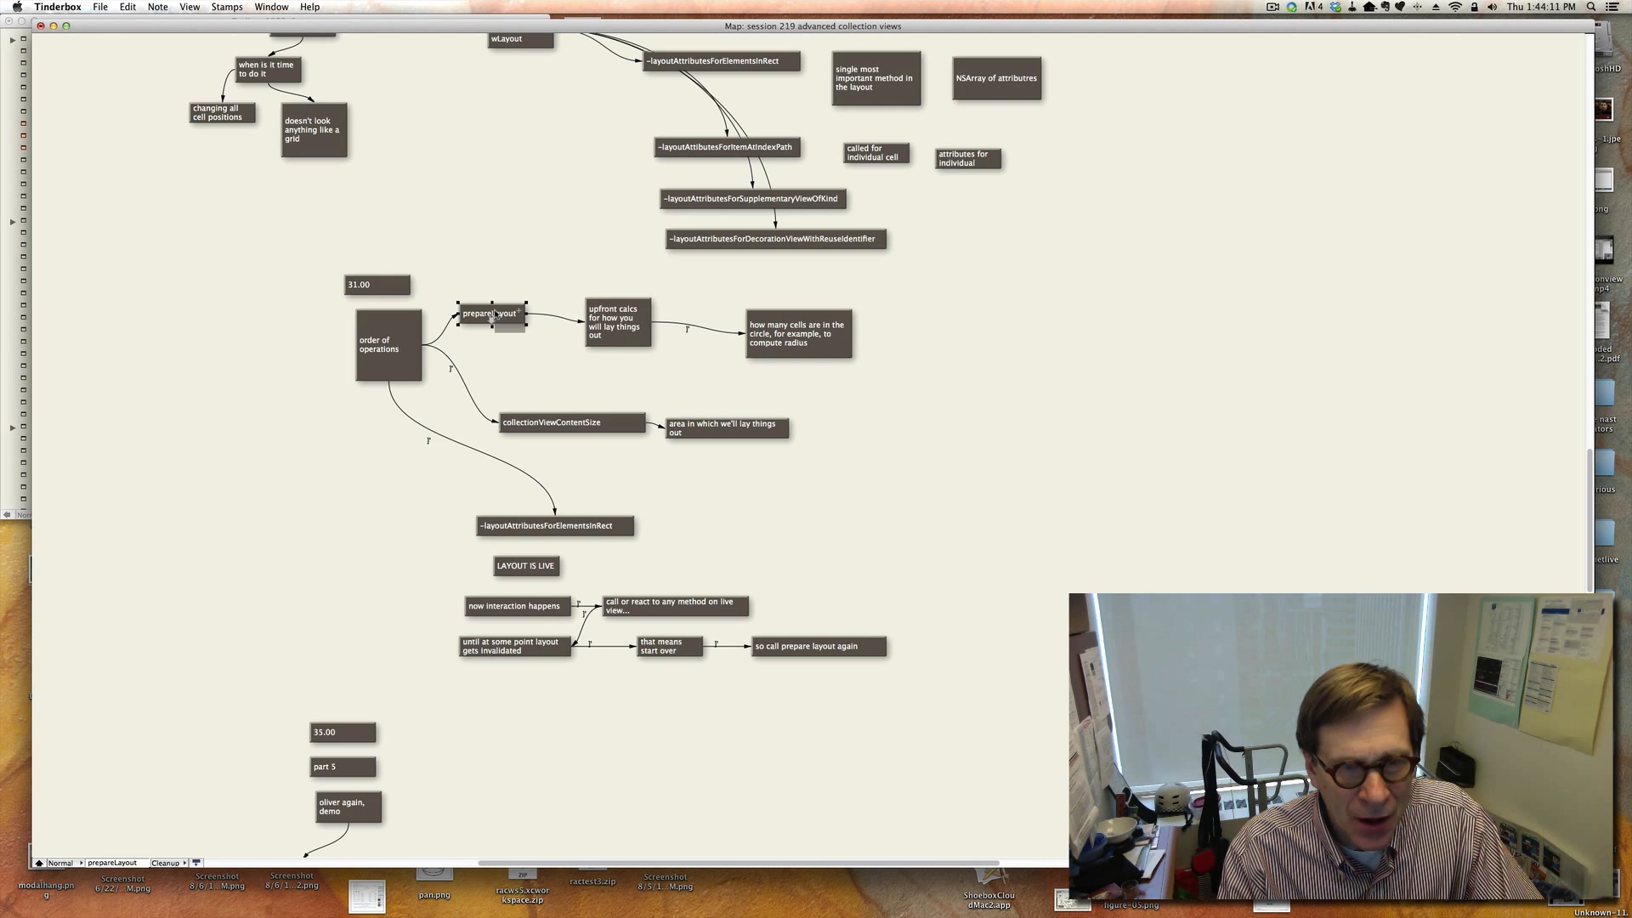
{"action": "left_click", "coordinate": [634, 338]}
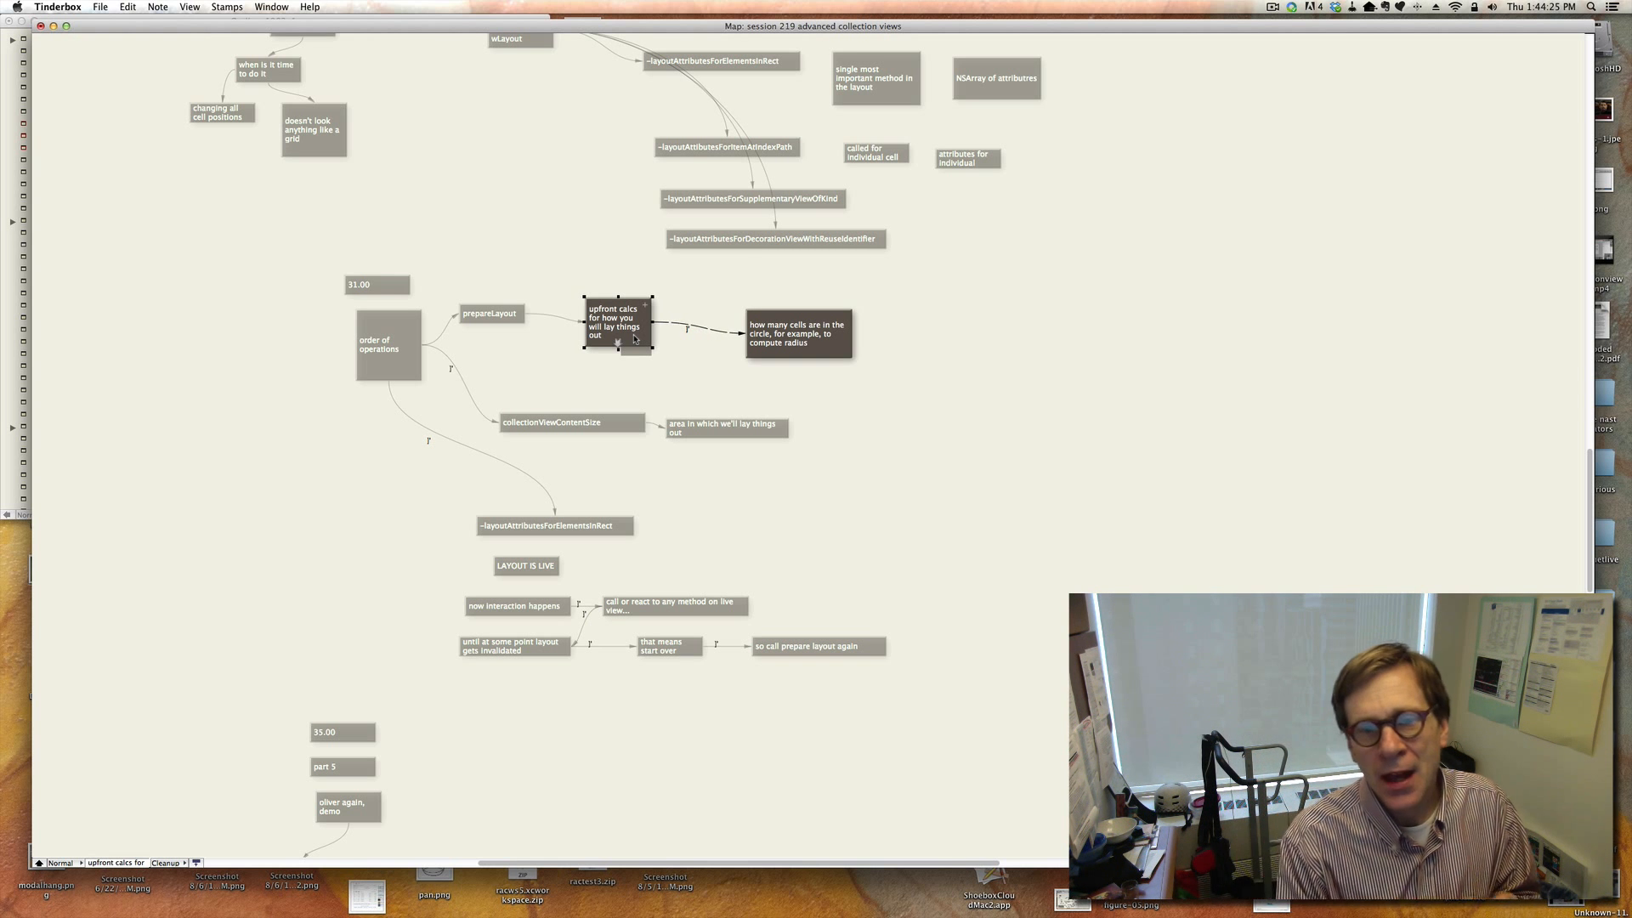
{"action": "left_click", "coordinate": [797, 330]}
{"action": "left_click", "coordinate": [567, 425]}
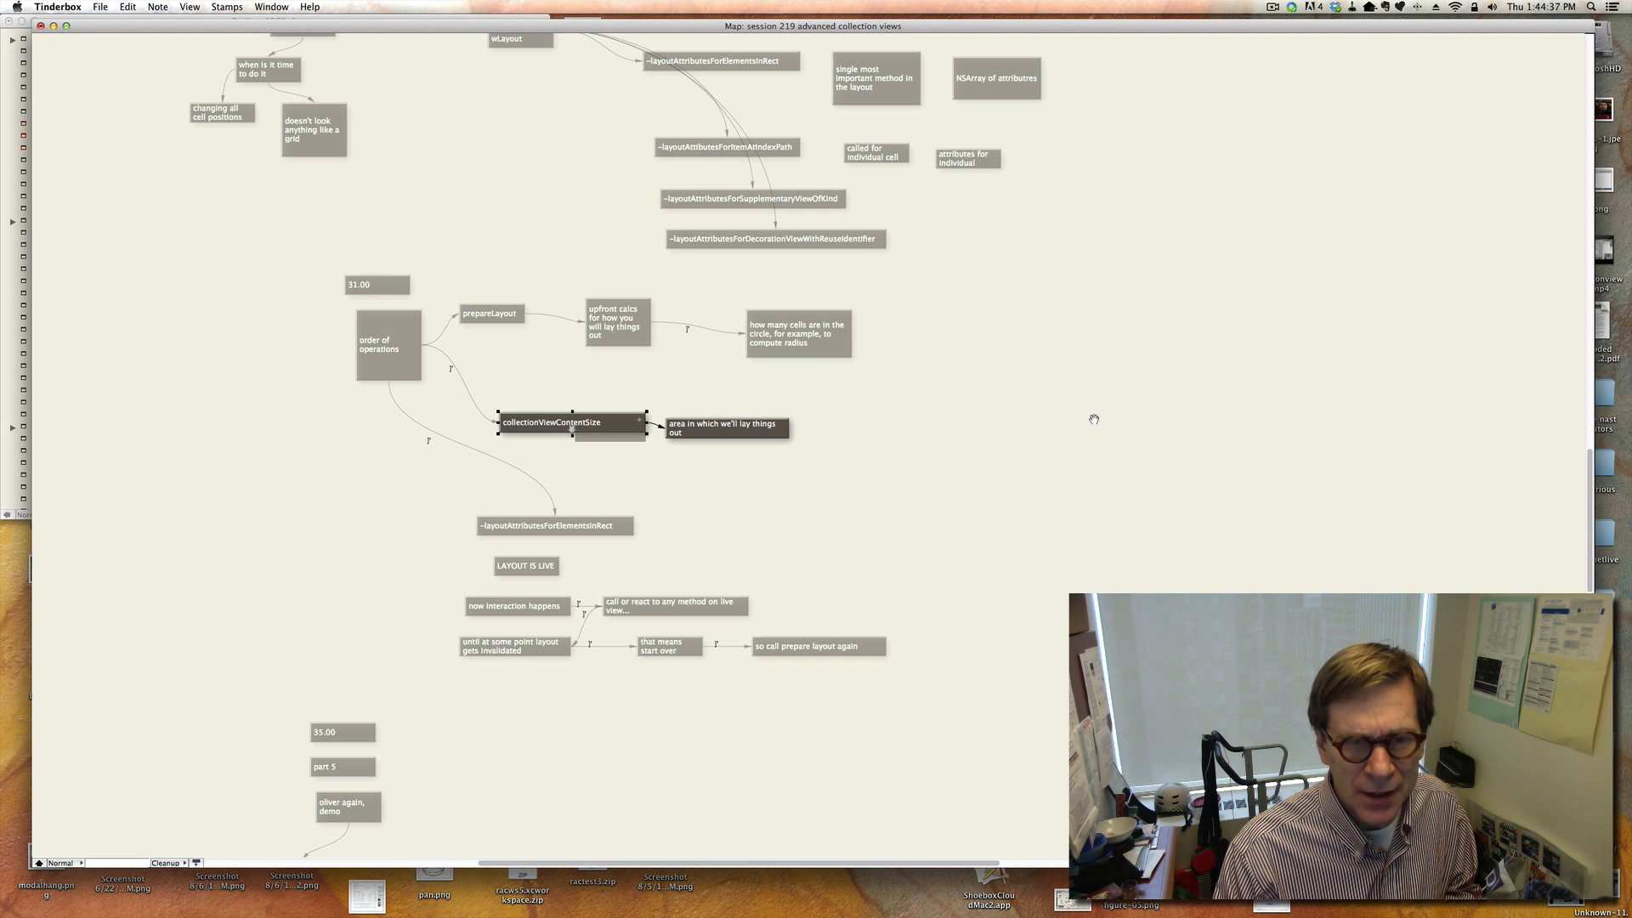
{"action": "left_click", "coordinate": [602, 532]}
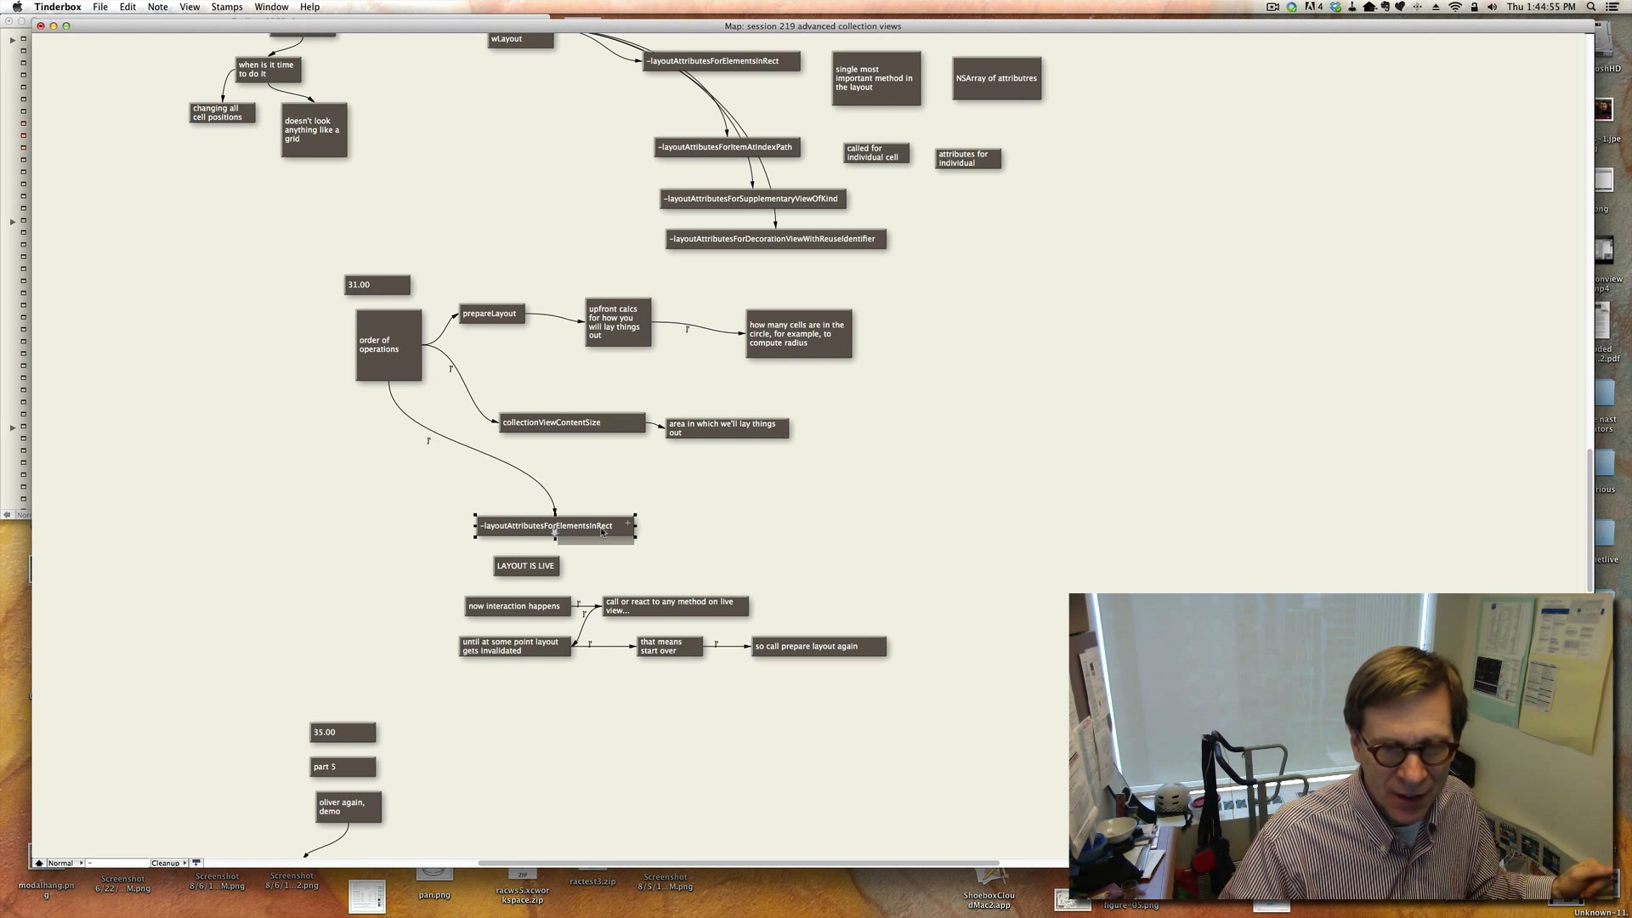
{"action": "left_click", "coordinate": [830, 648]}
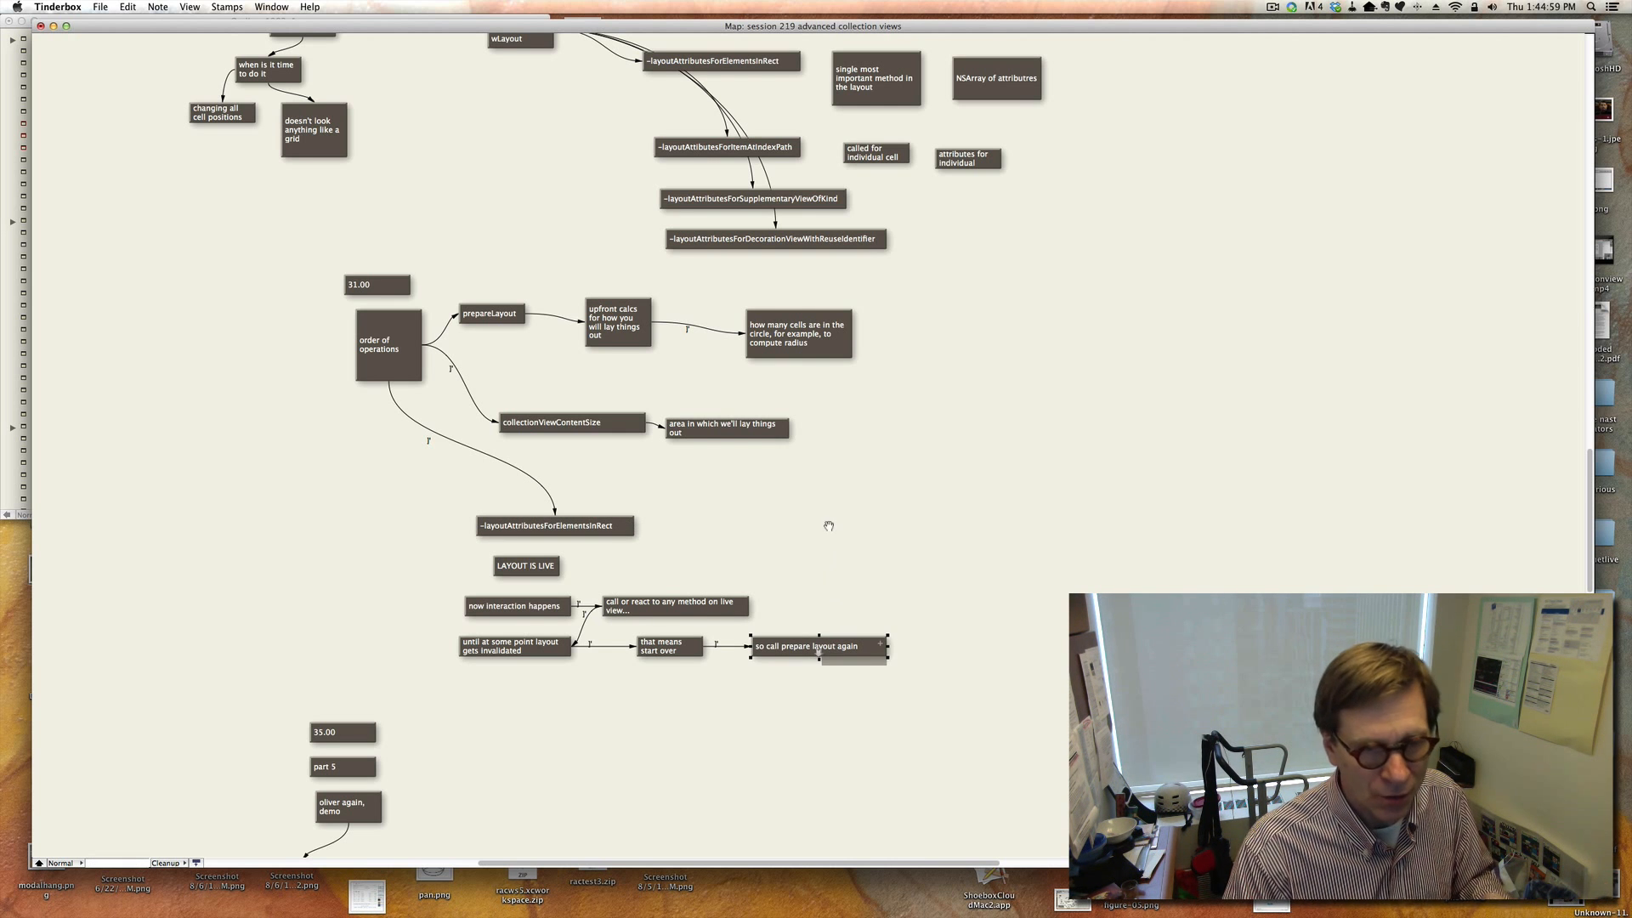
Review the part 5 notes on creating LineLayout, its init settings, and the methods for zooming the centre cell.
{"action": "scroll", "coordinate": [825, 526], "scroll_direction": "down", "scroll_amount": 4}
{"action": "scroll", "coordinate": [825, 526], "scroll_direction": "down", "scroll_amount": 10}
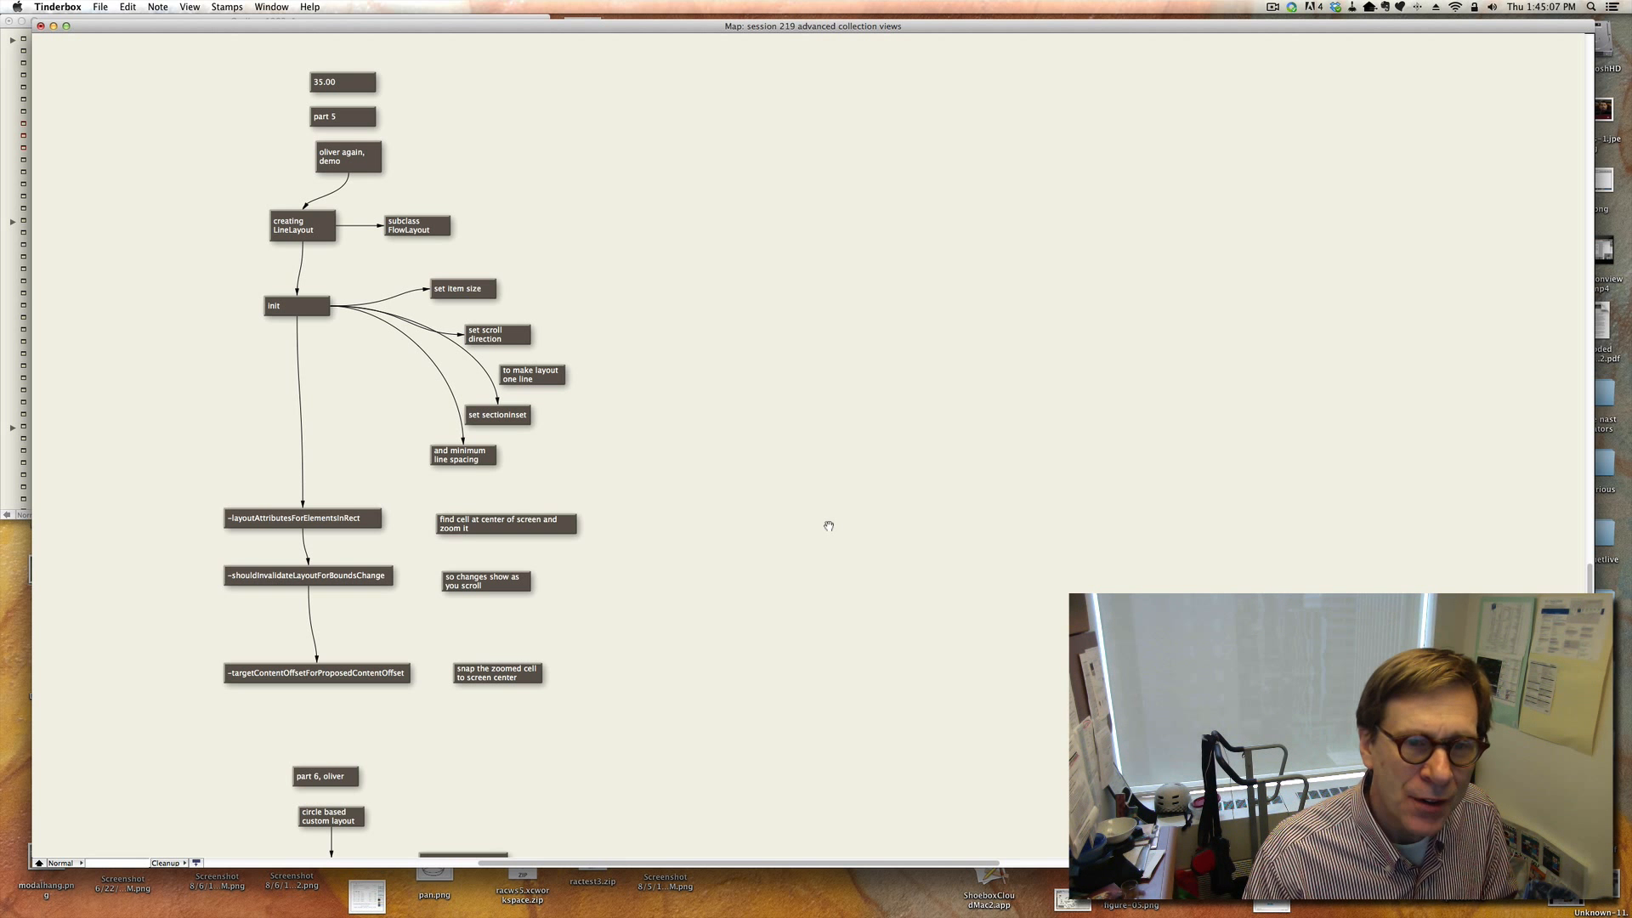
{"action": "left_click", "coordinate": [476, 291]}
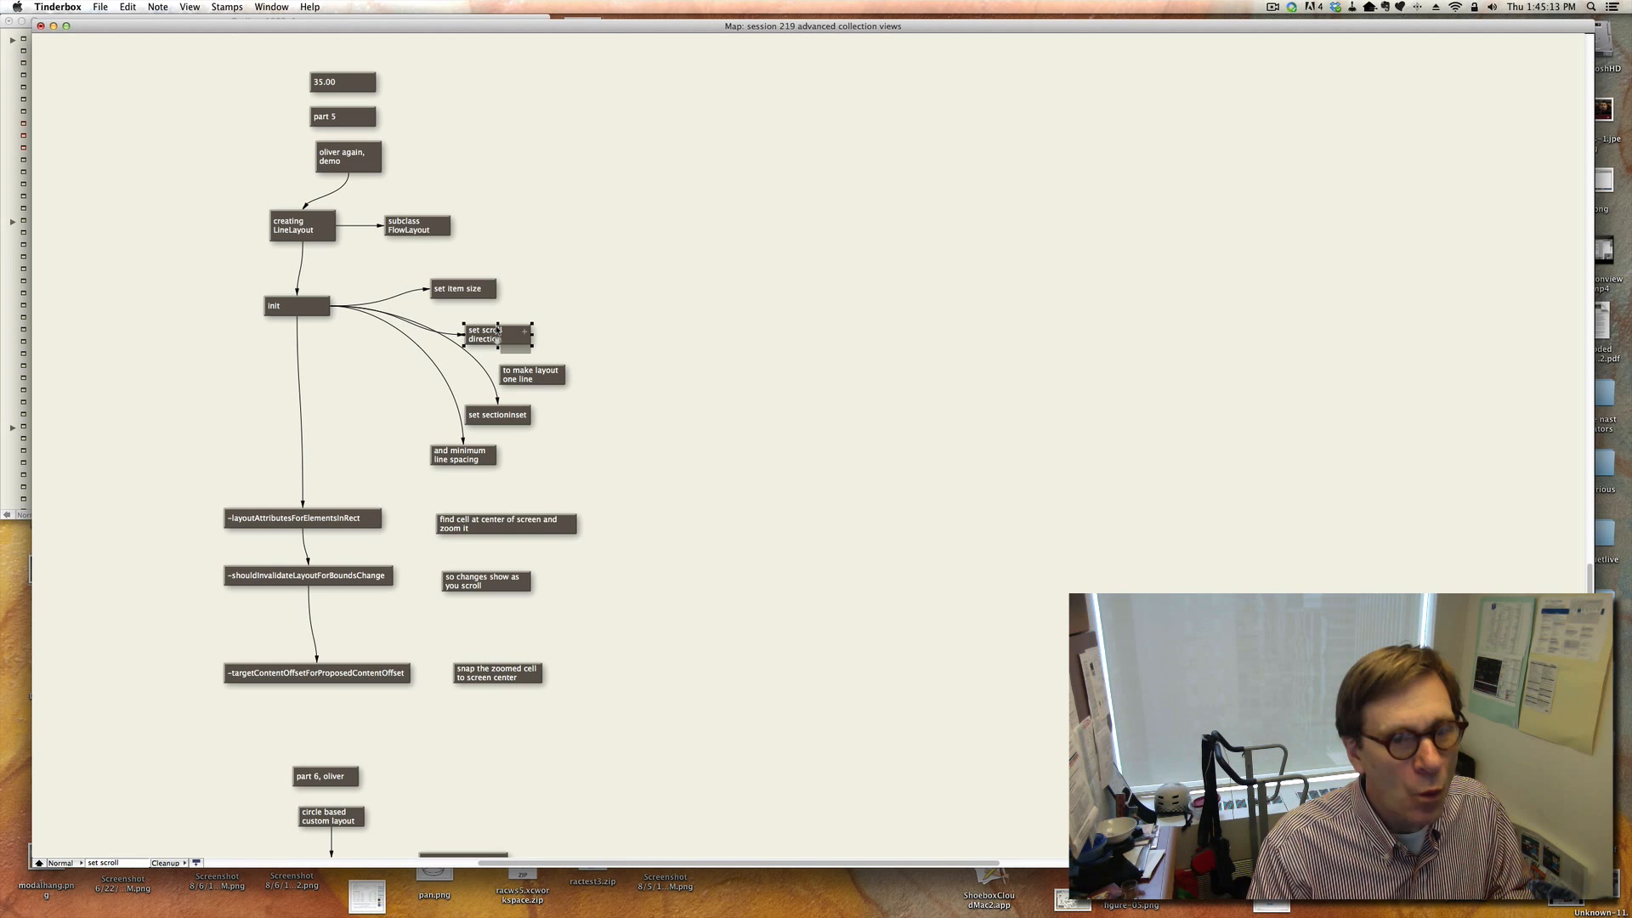
{"action": "left_click", "coordinate": [510, 421]}
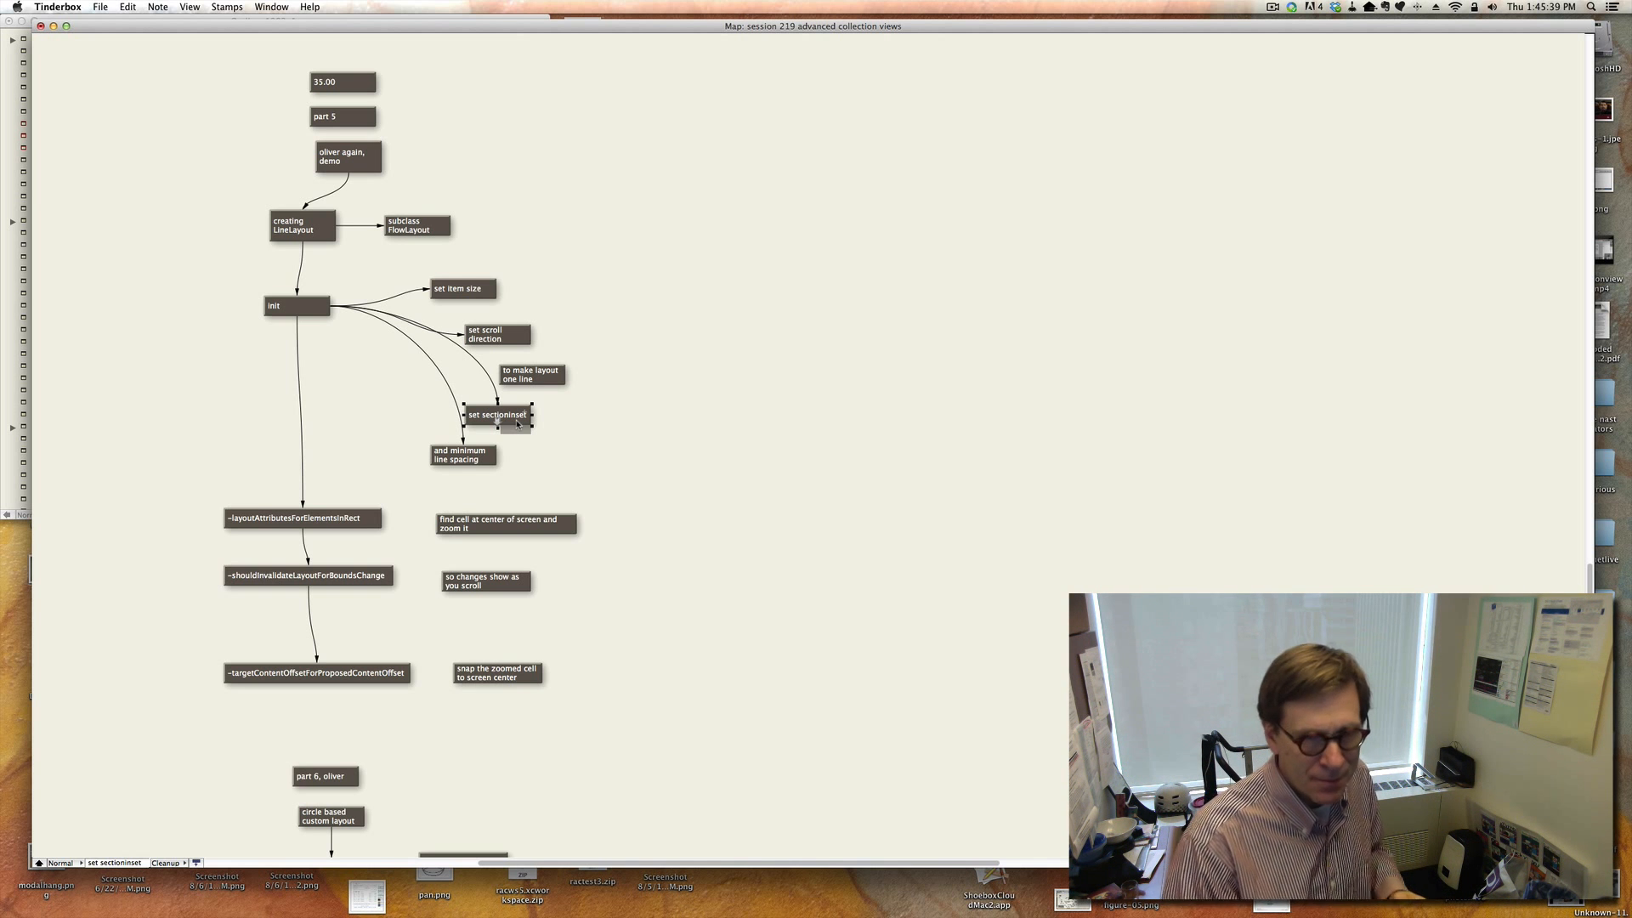
{"action": "left_click", "coordinate": [471, 459]}
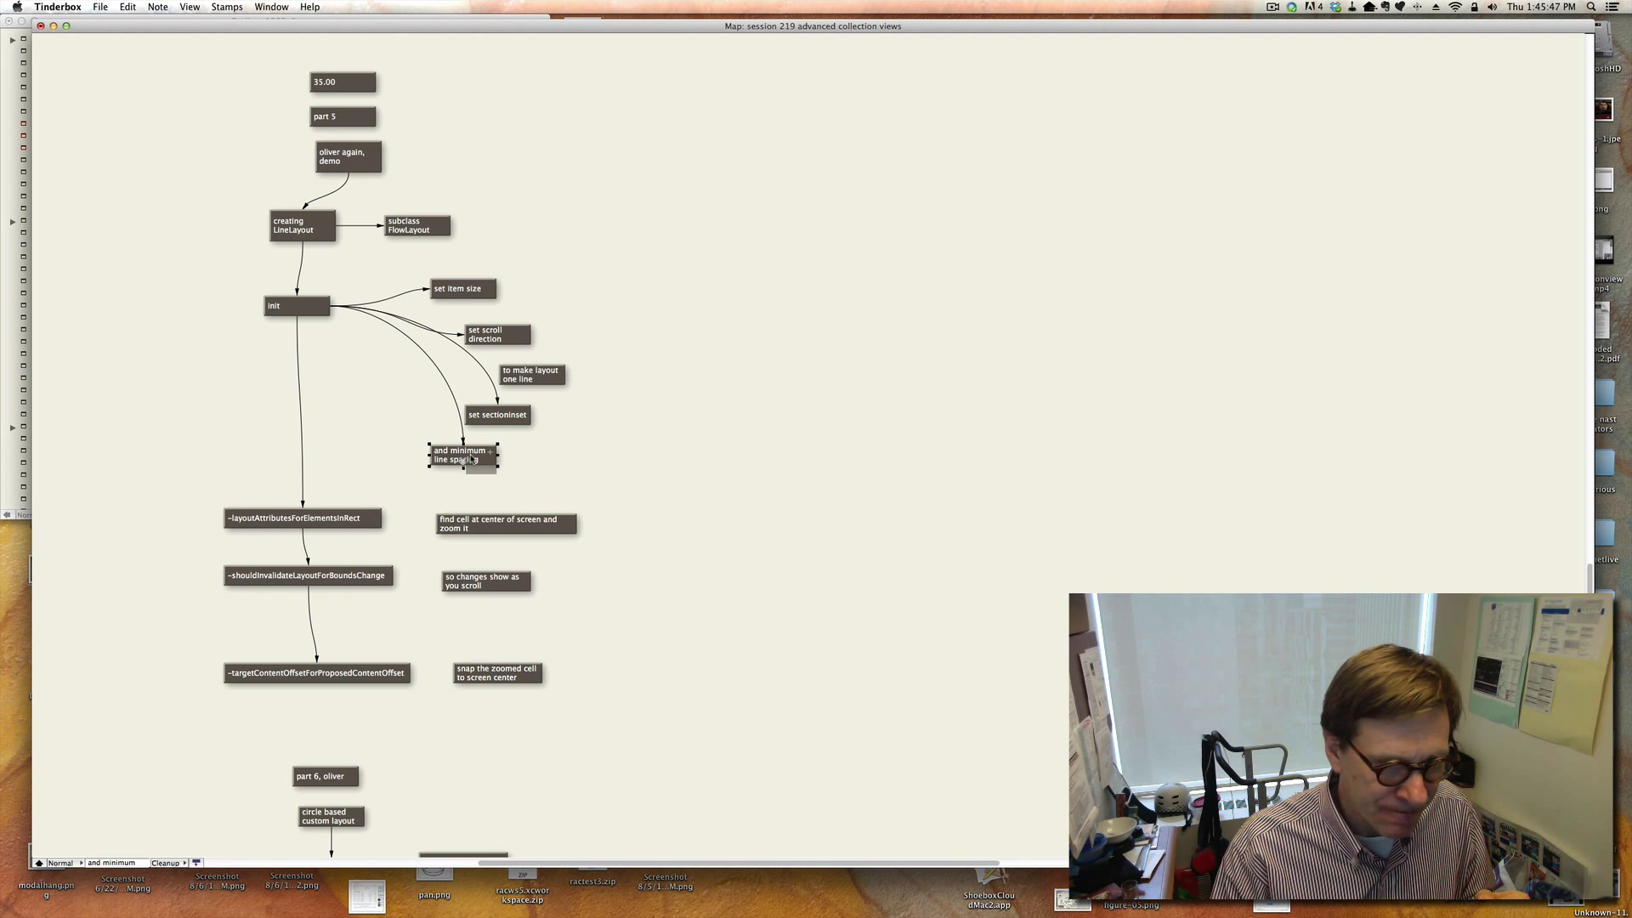
{"action": "left_click", "coordinate": [516, 533]}
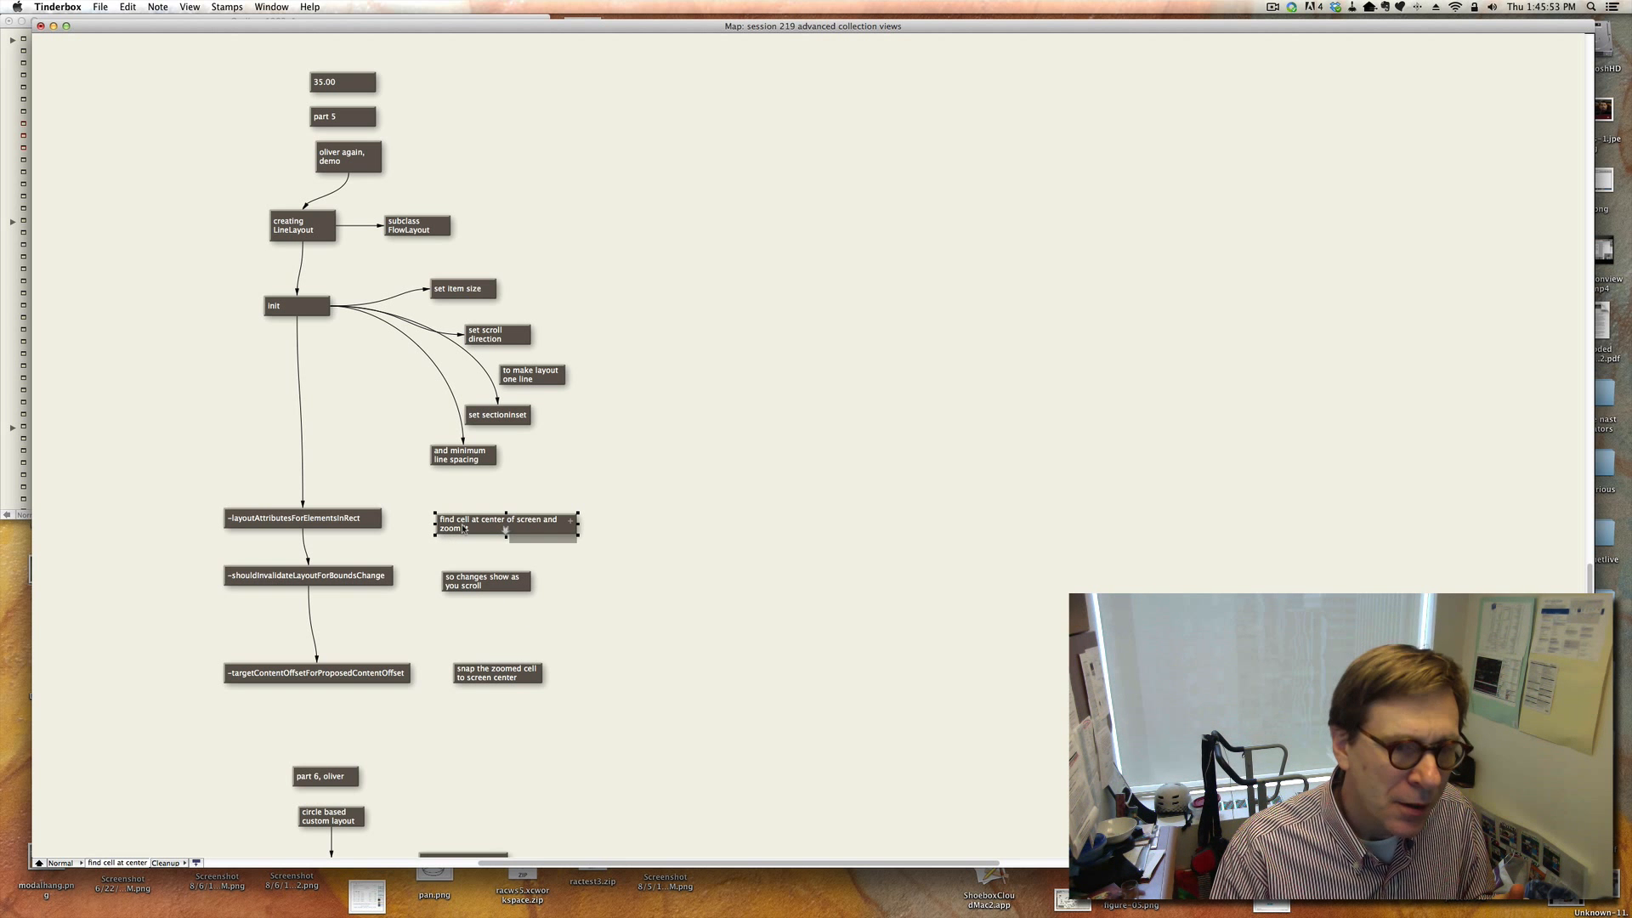
{"action": "left_click", "coordinate": [379, 529]}
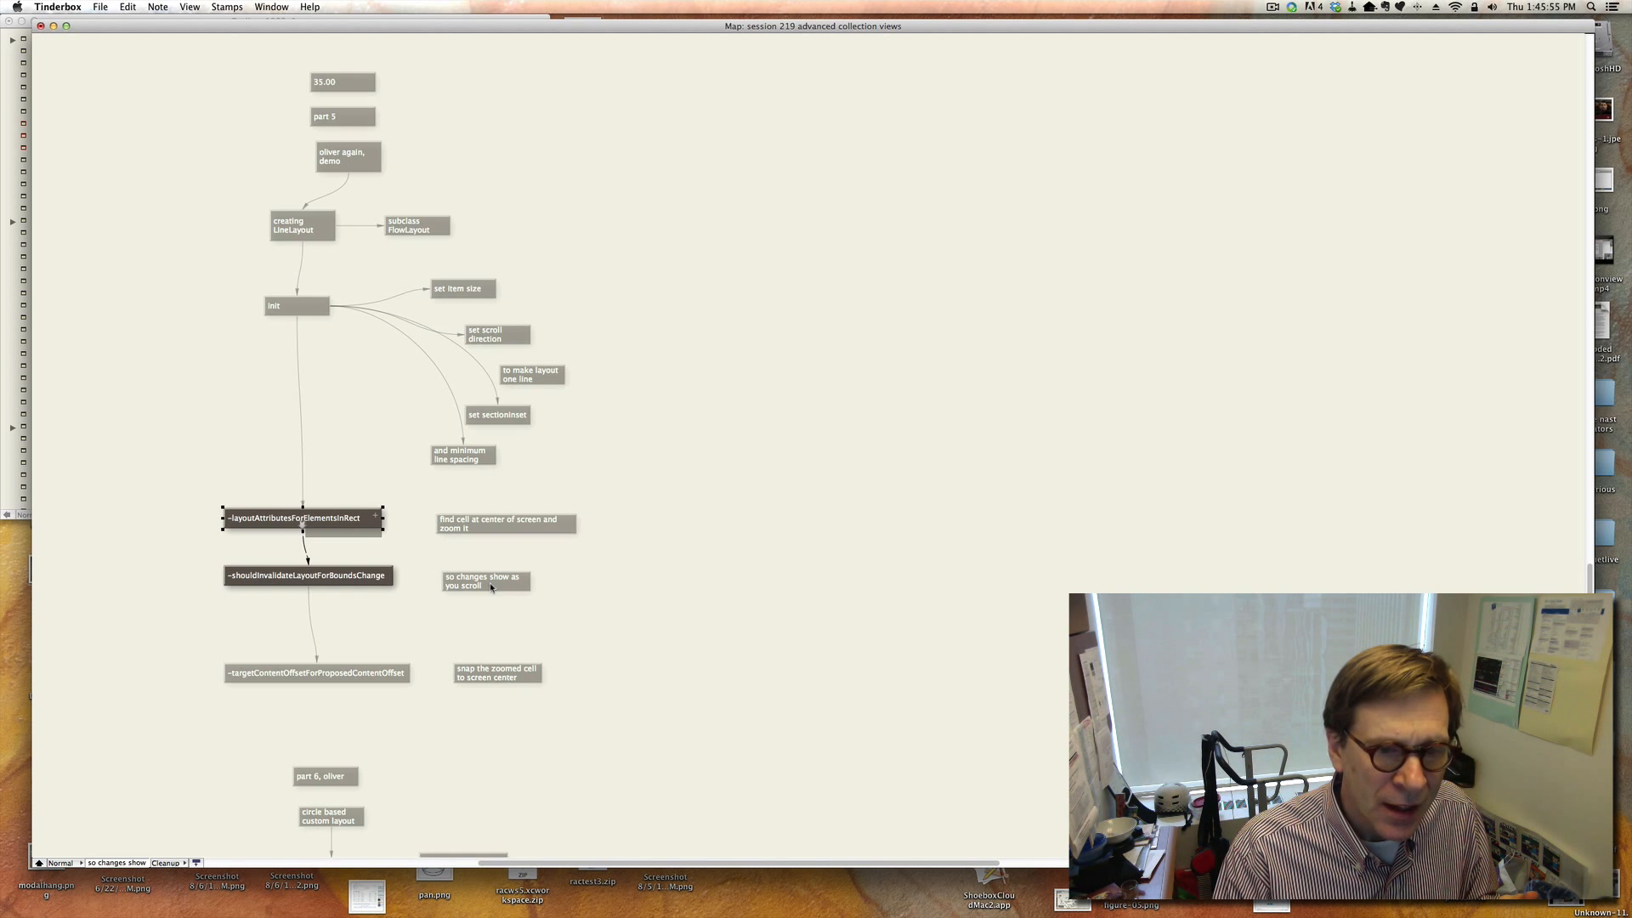
Review the part 5 notes on shouldInvalidateLayoutForBoundsChange and targetContentOffsetForProposedContentOffset for snapping the zoomed cell.
{"action": "left_click", "coordinate": [350, 585]}
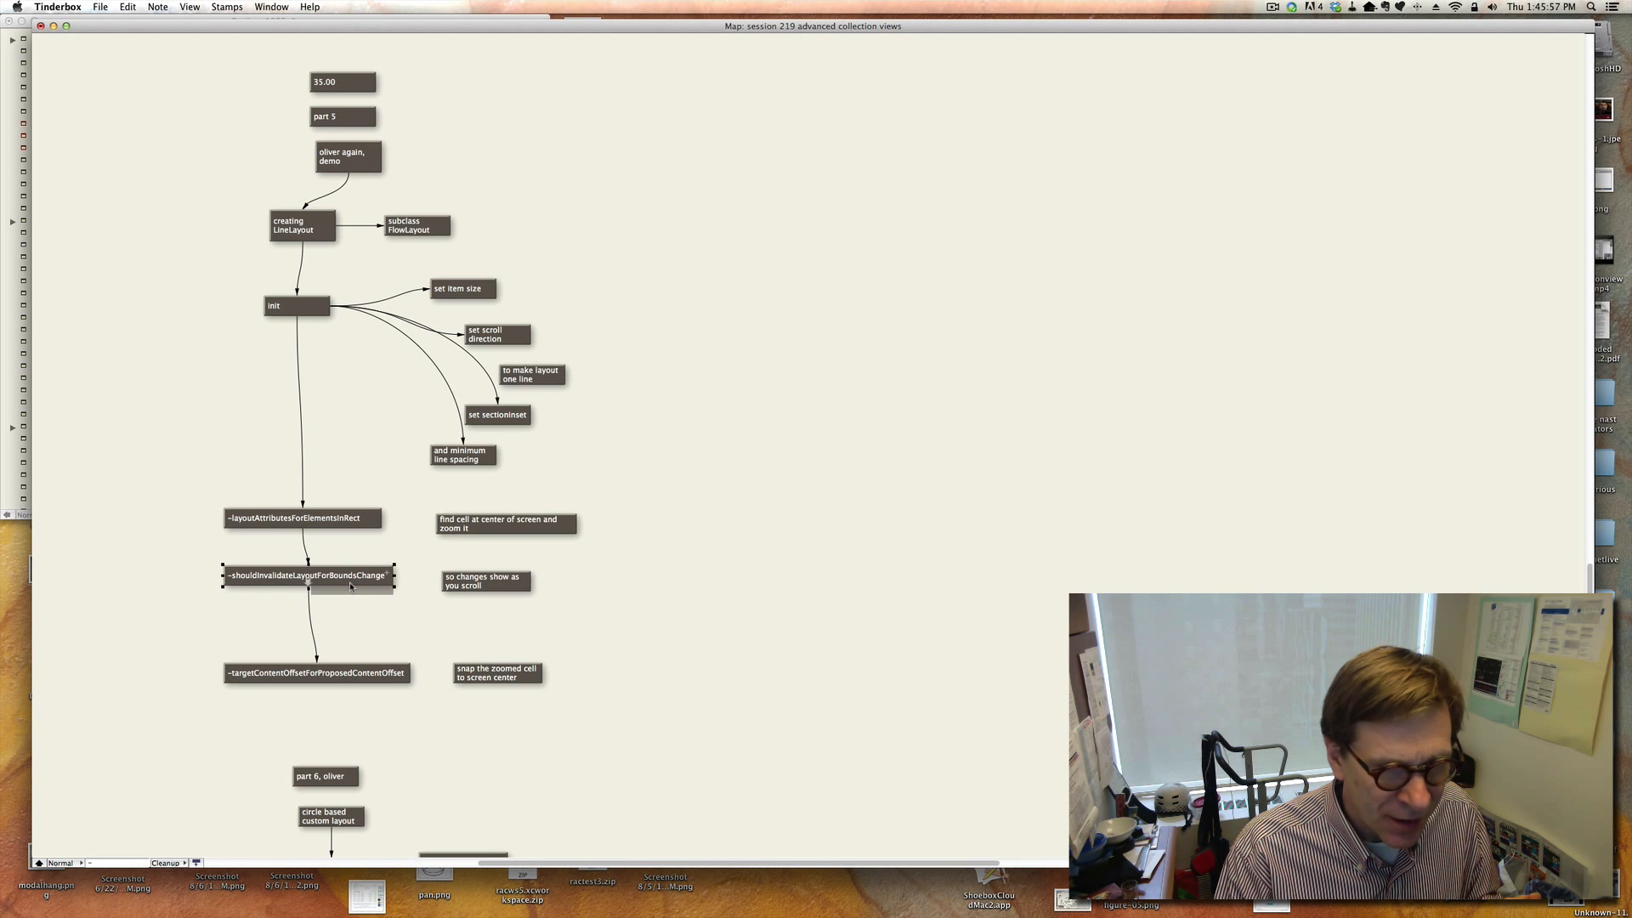
{"action": "left_click", "coordinate": [509, 593]}
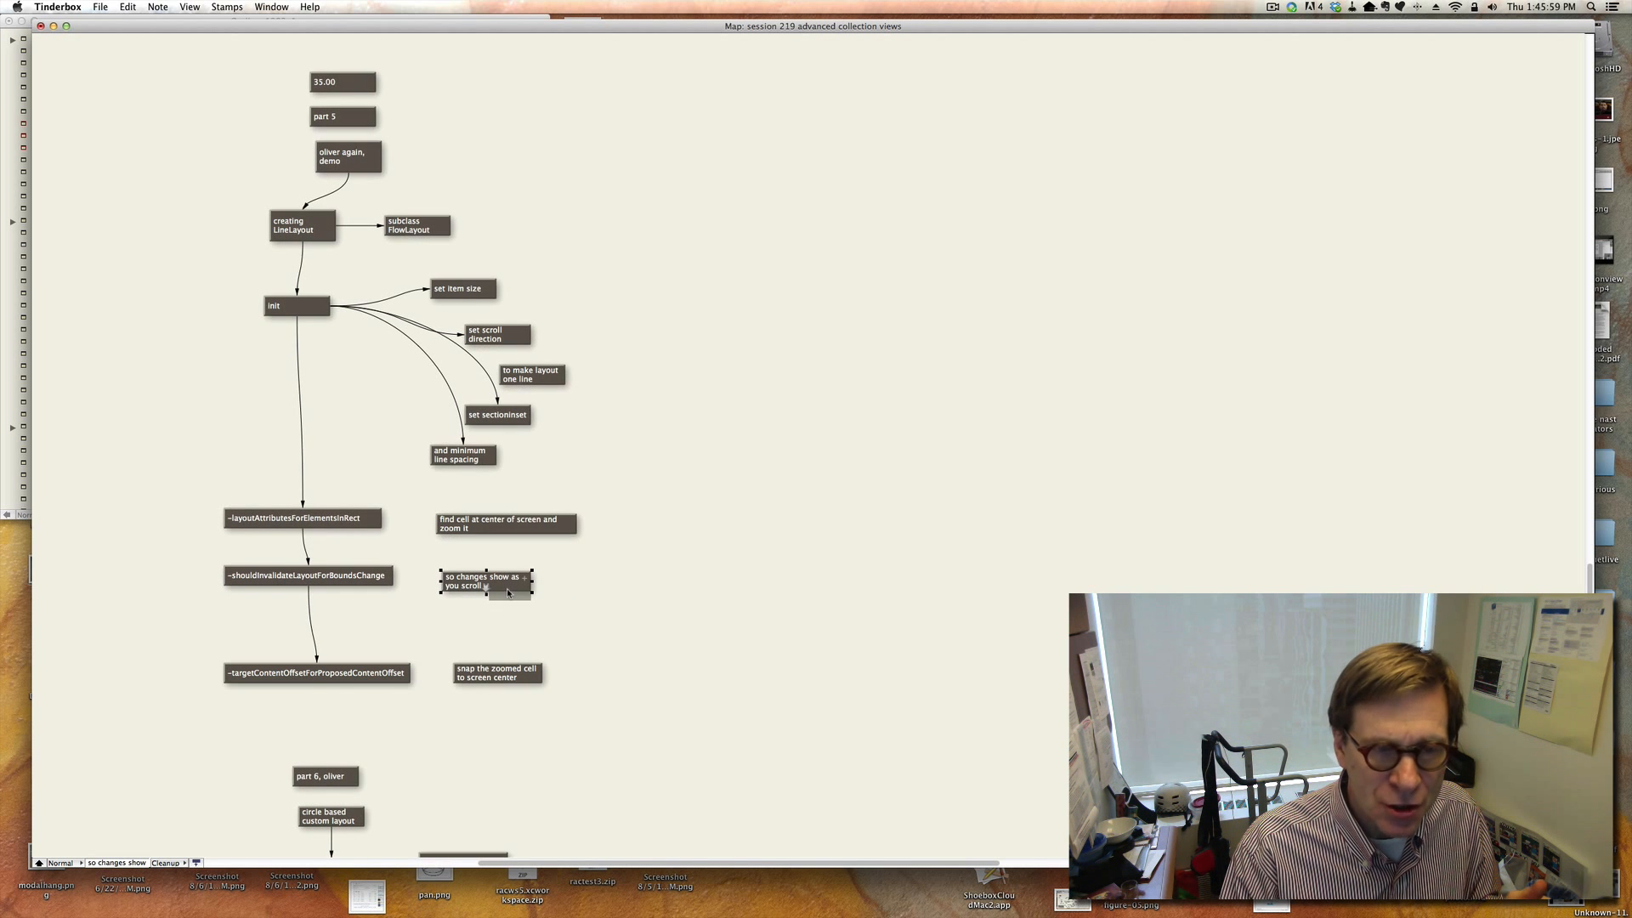
{"action": "left_click", "coordinate": [349, 579]}
{"action": "scroll", "coordinate": [350, 579], "scroll_direction": "down", "scroll_amount": 3}
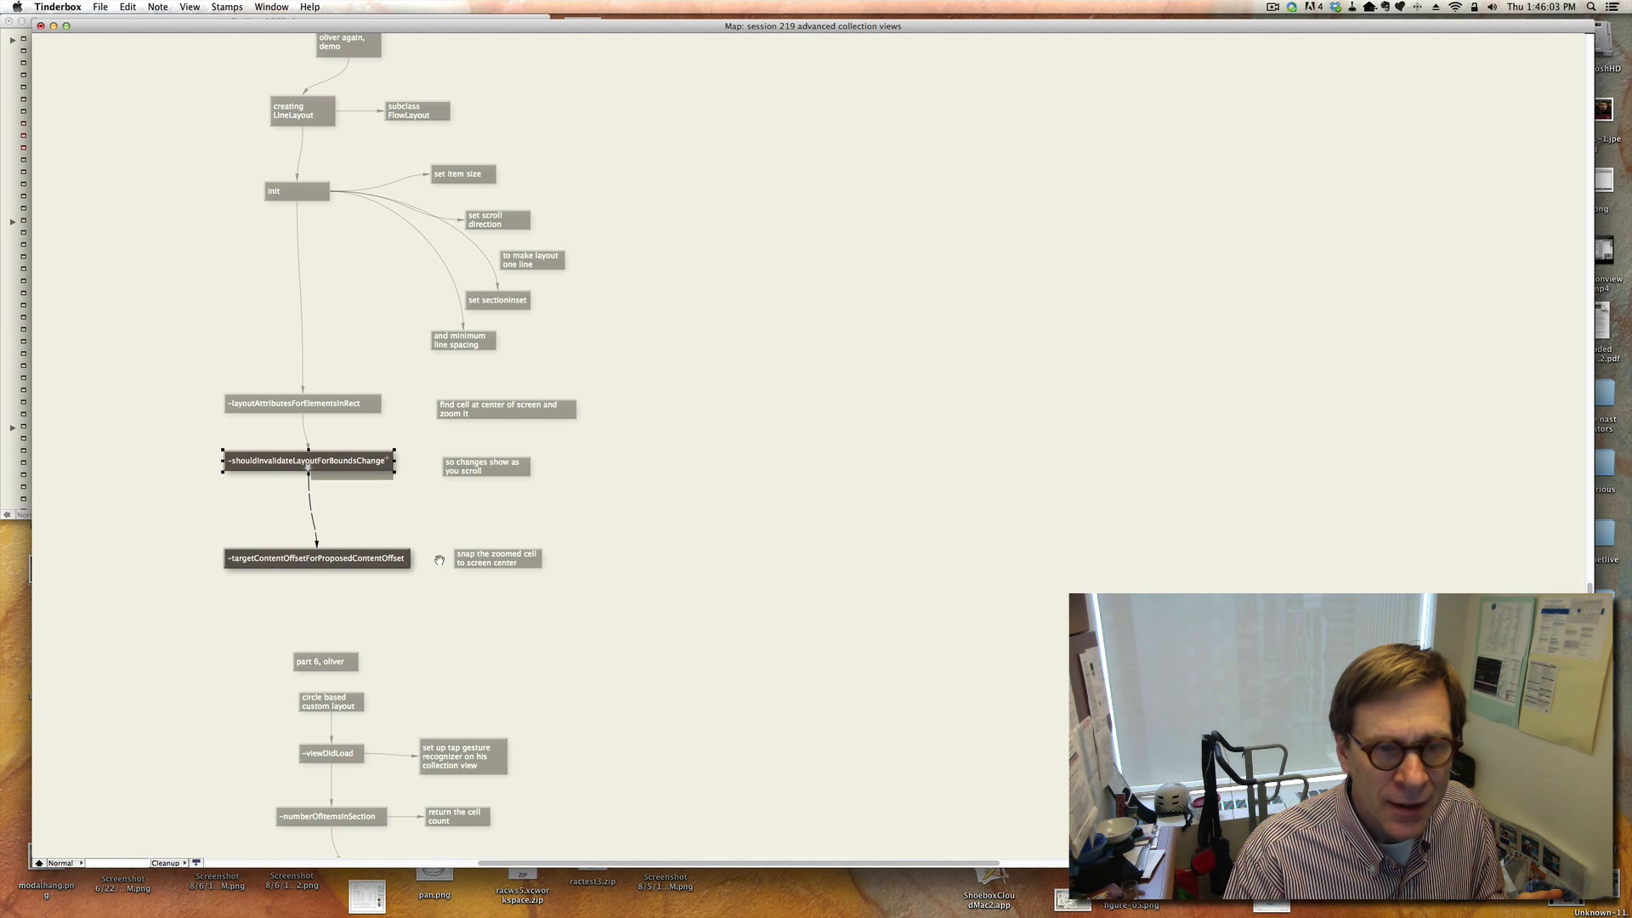
{"action": "left_click", "coordinate": [513, 557]}
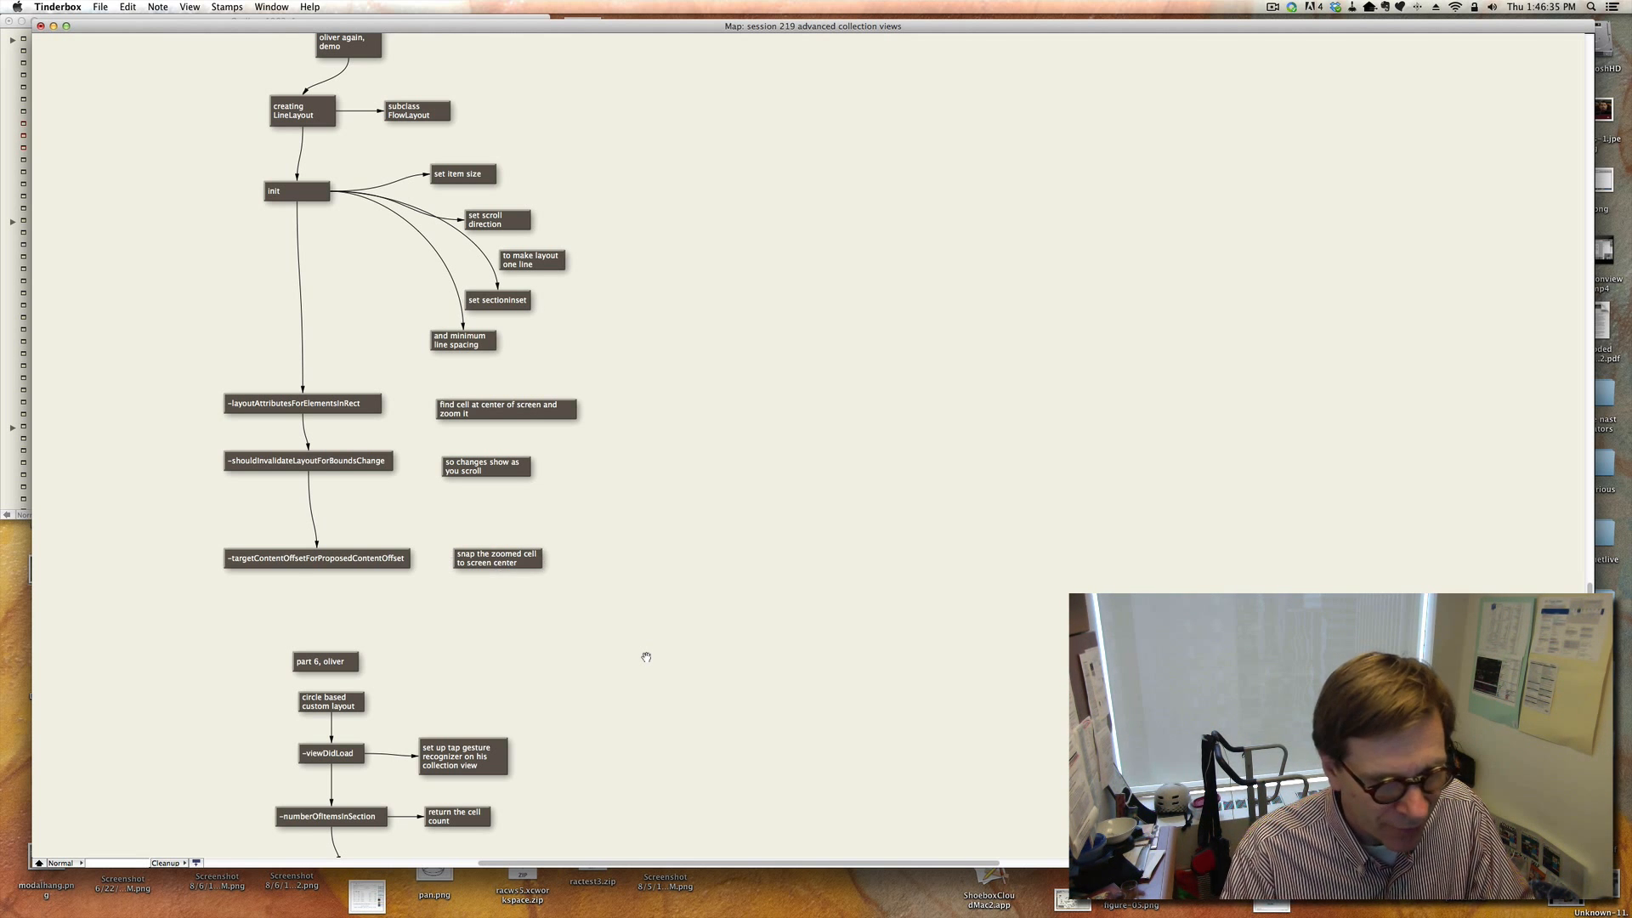
Review the part 6 notes on the circle-based custom layout, from viewDidLoad through the insert and delete attribute methods.
{"action": "scroll", "coordinate": [646, 657], "scroll_direction": "down", "scroll_amount": 10}
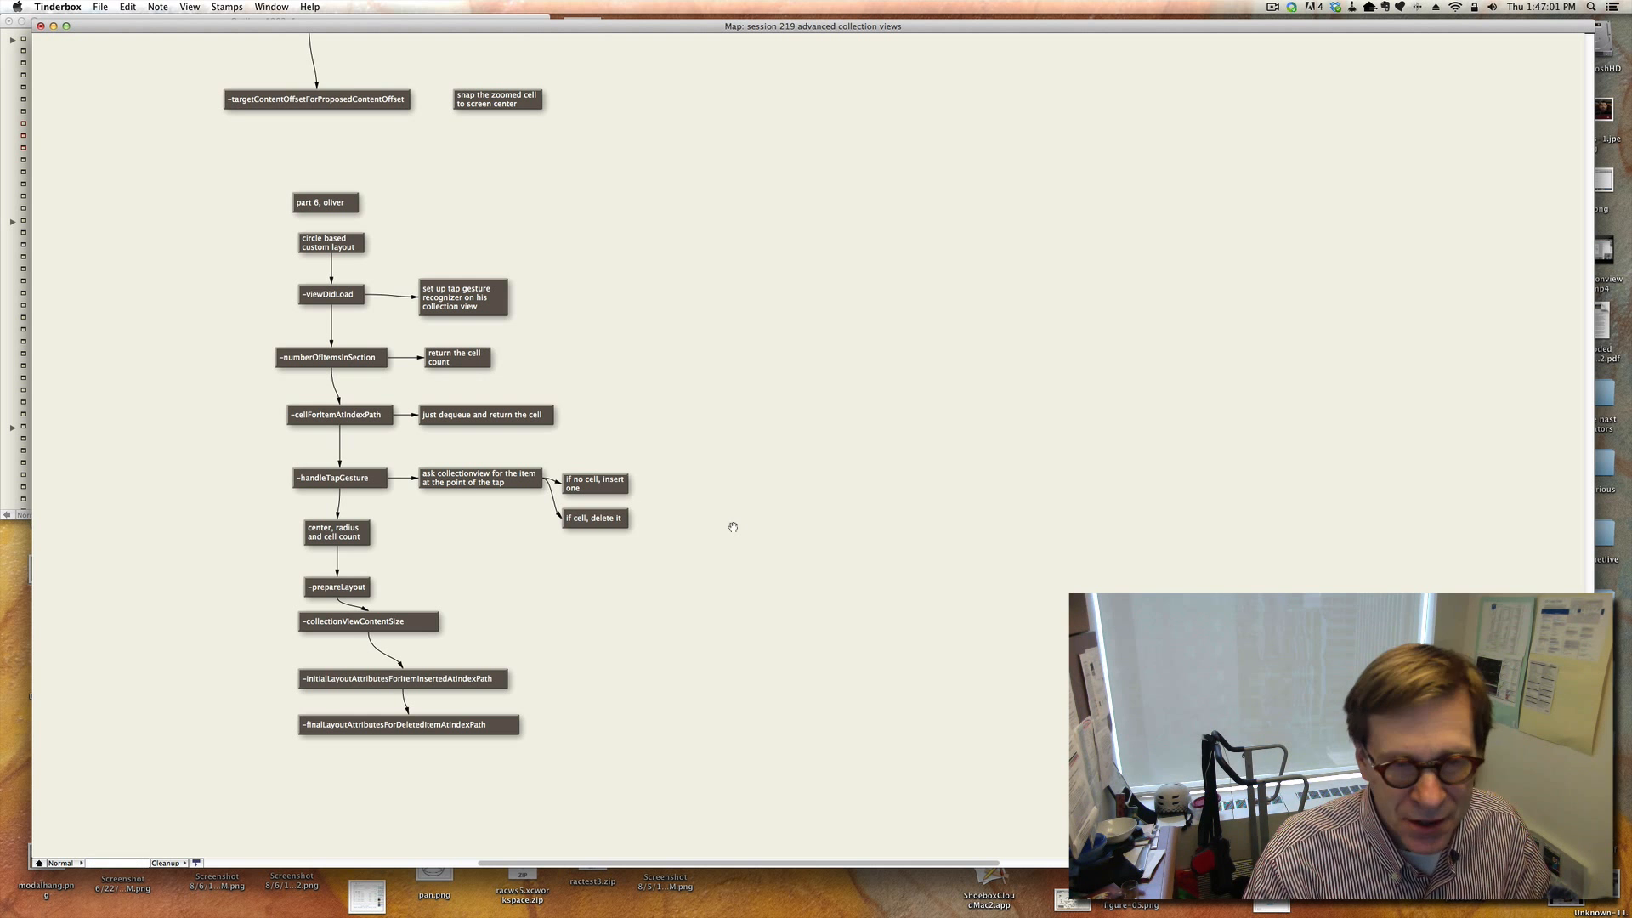
{"action": "left_click", "coordinate": [595, 526]}
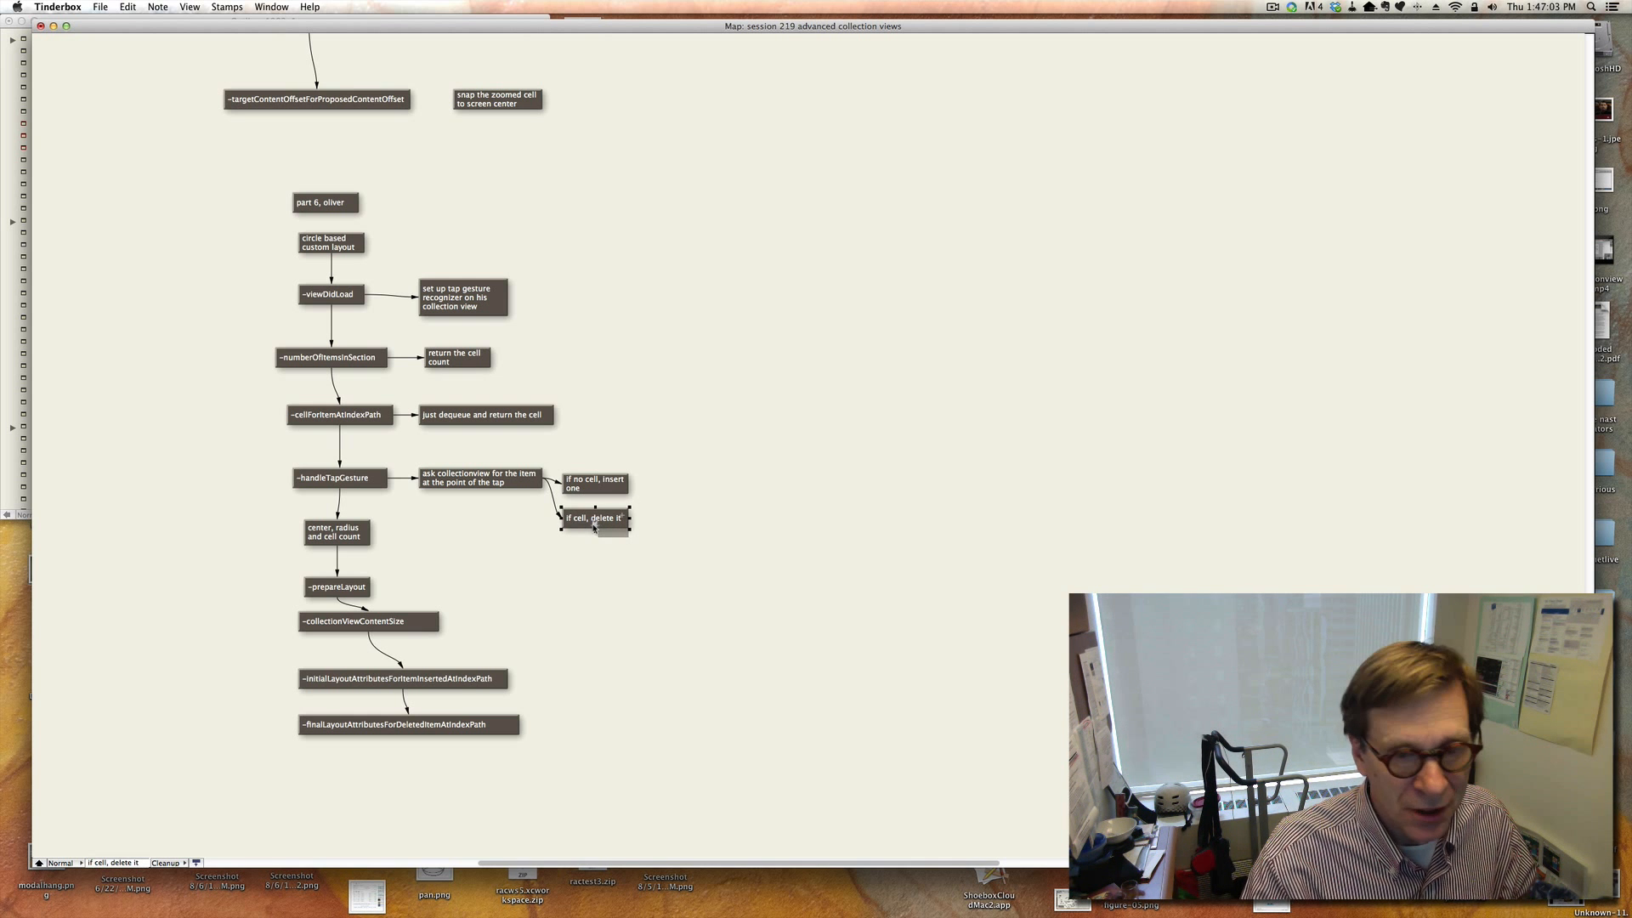
{"action": "left_click", "coordinate": [702, 531]}
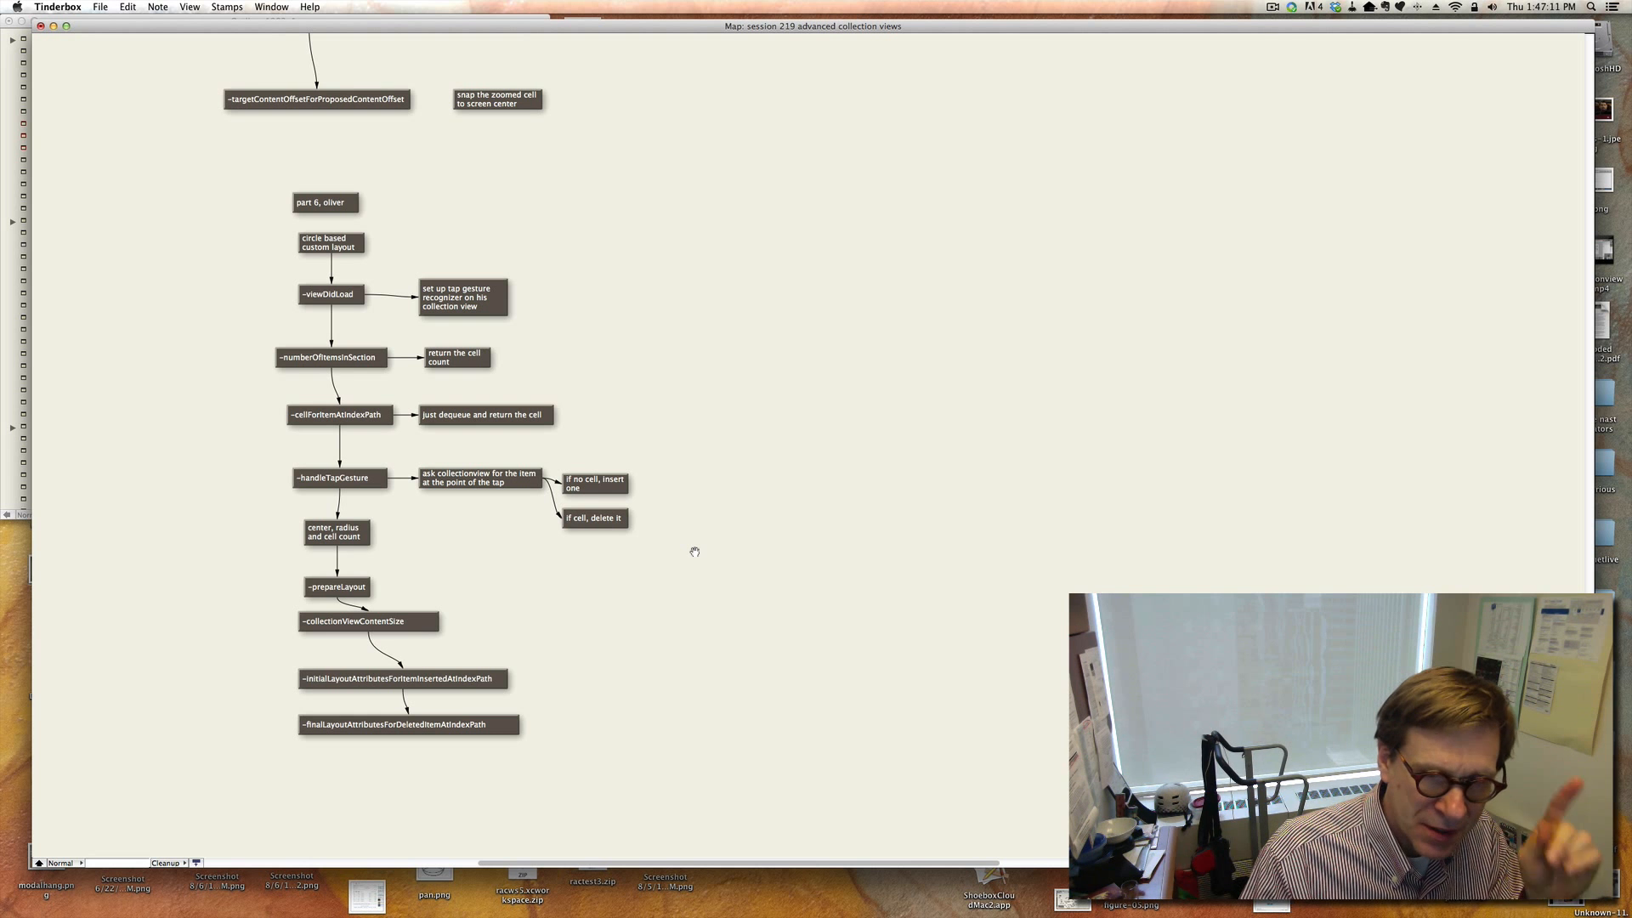
{"action": "left_click", "coordinate": [357, 539]}
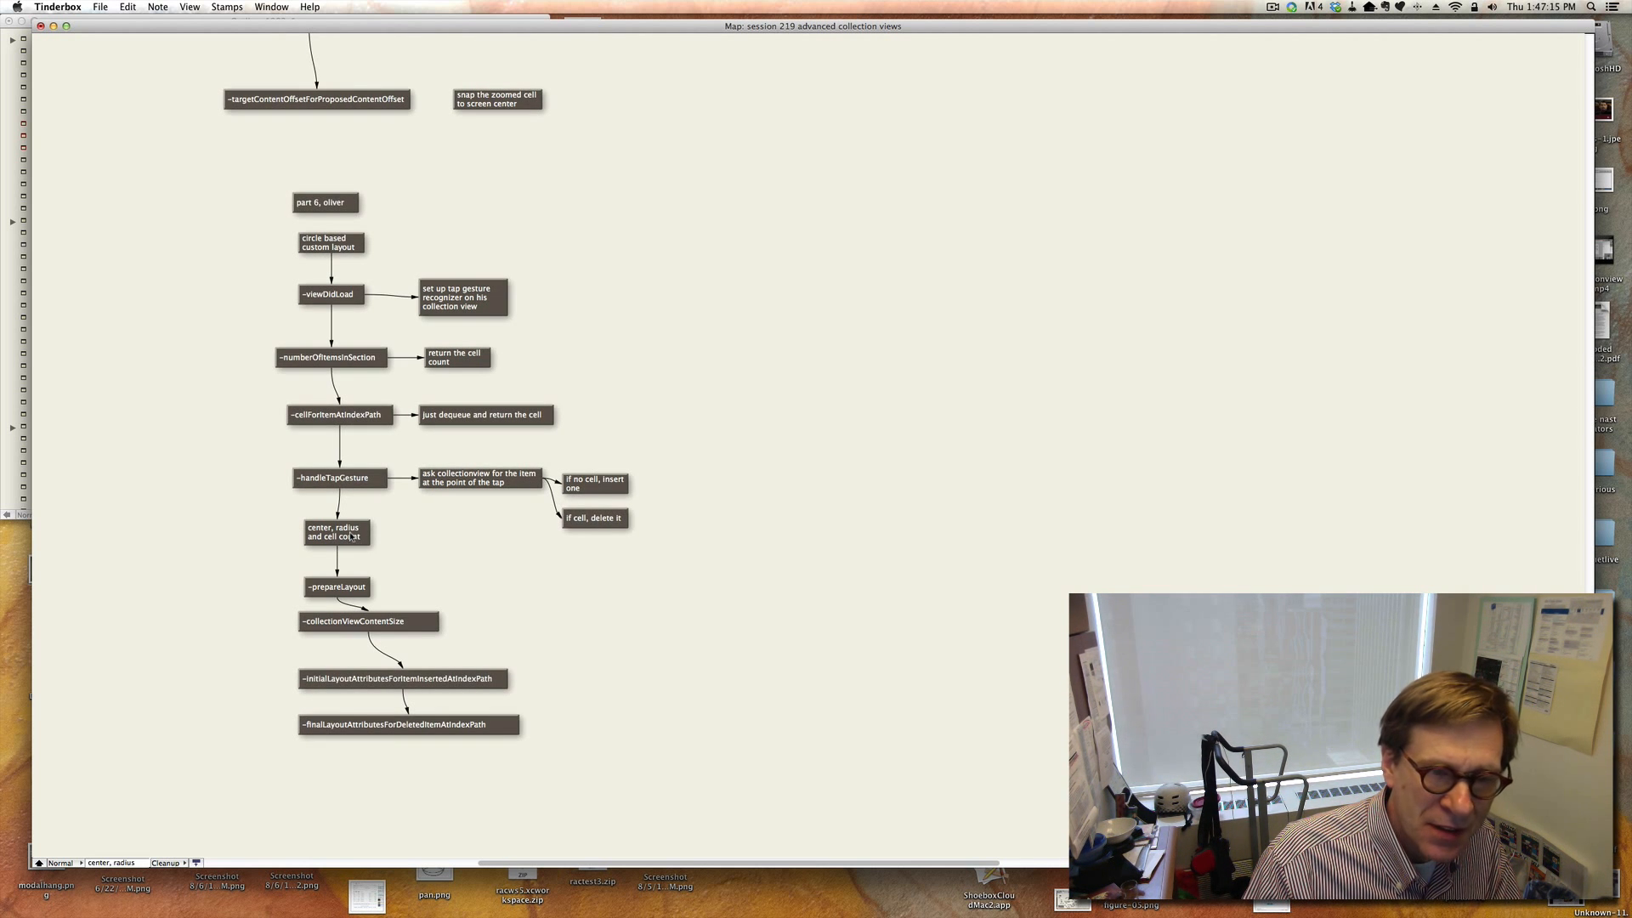
{"action": "left_click", "coordinate": [401, 564]}
{"action": "left_click", "coordinate": [334, 589]}
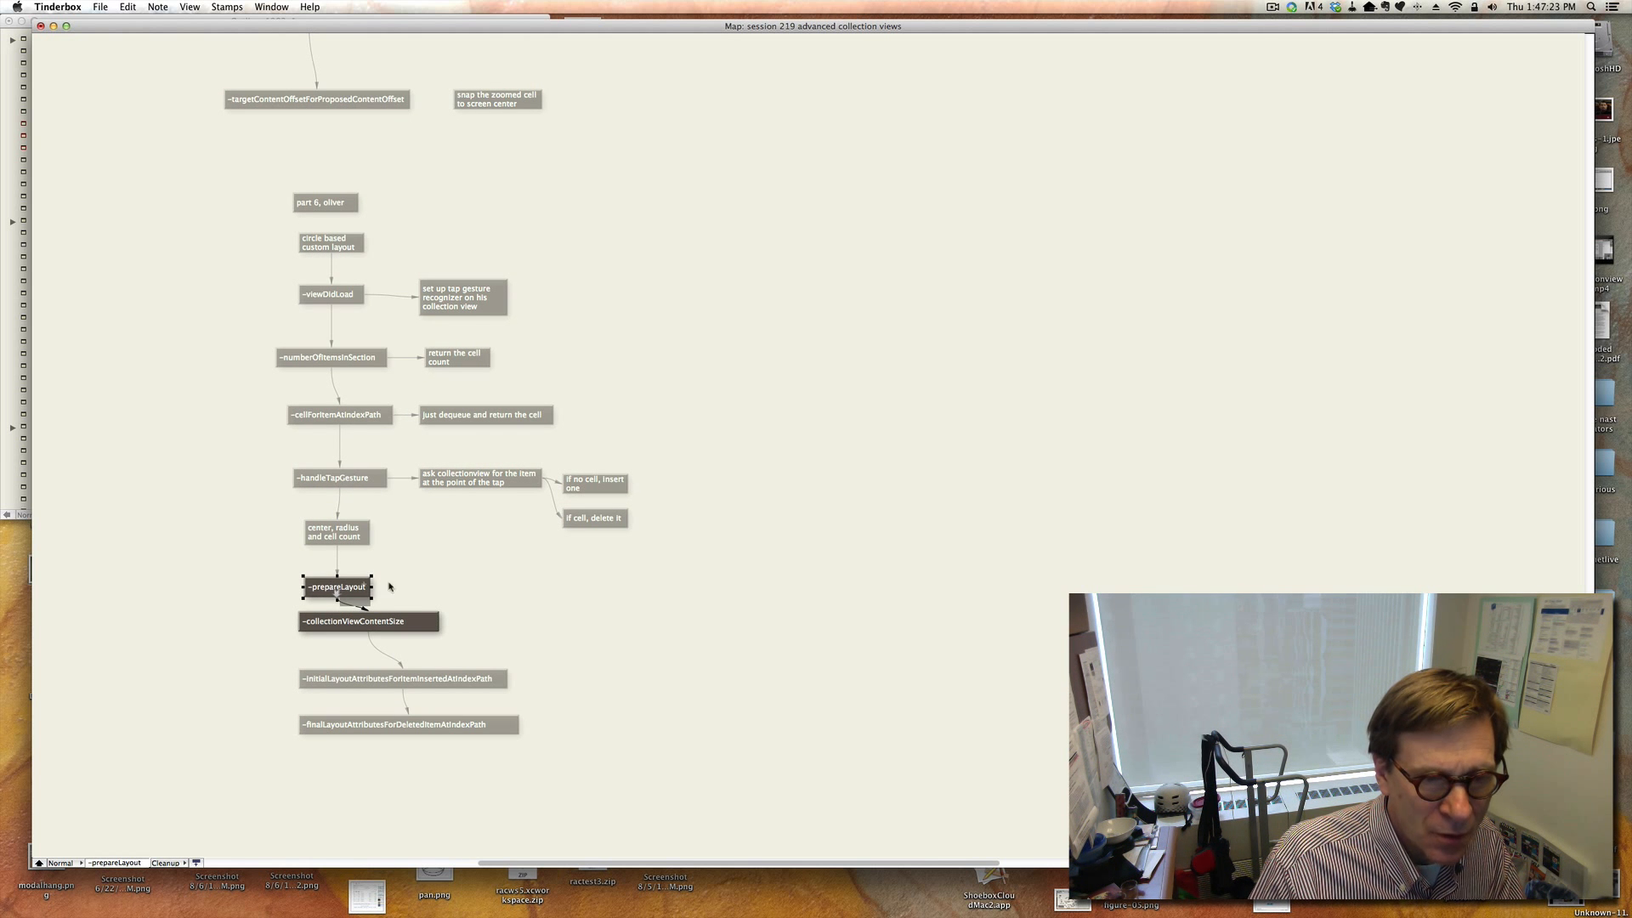
{"action": "left_click", "coordinate": [407, 620]}
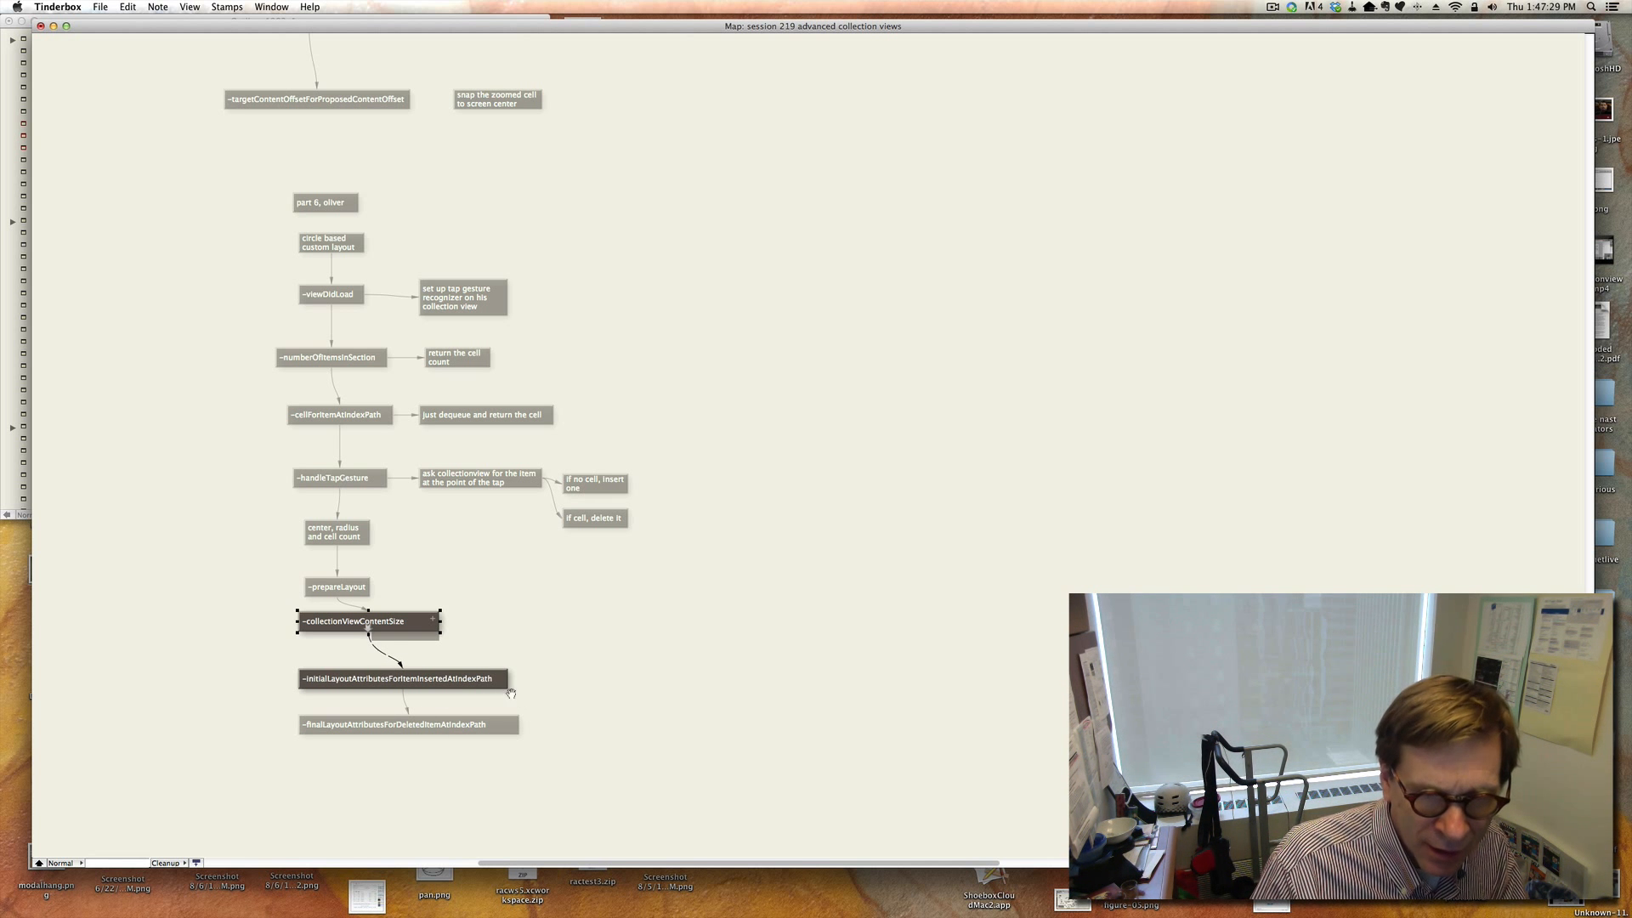
{"action": "key", "text": "Down"}
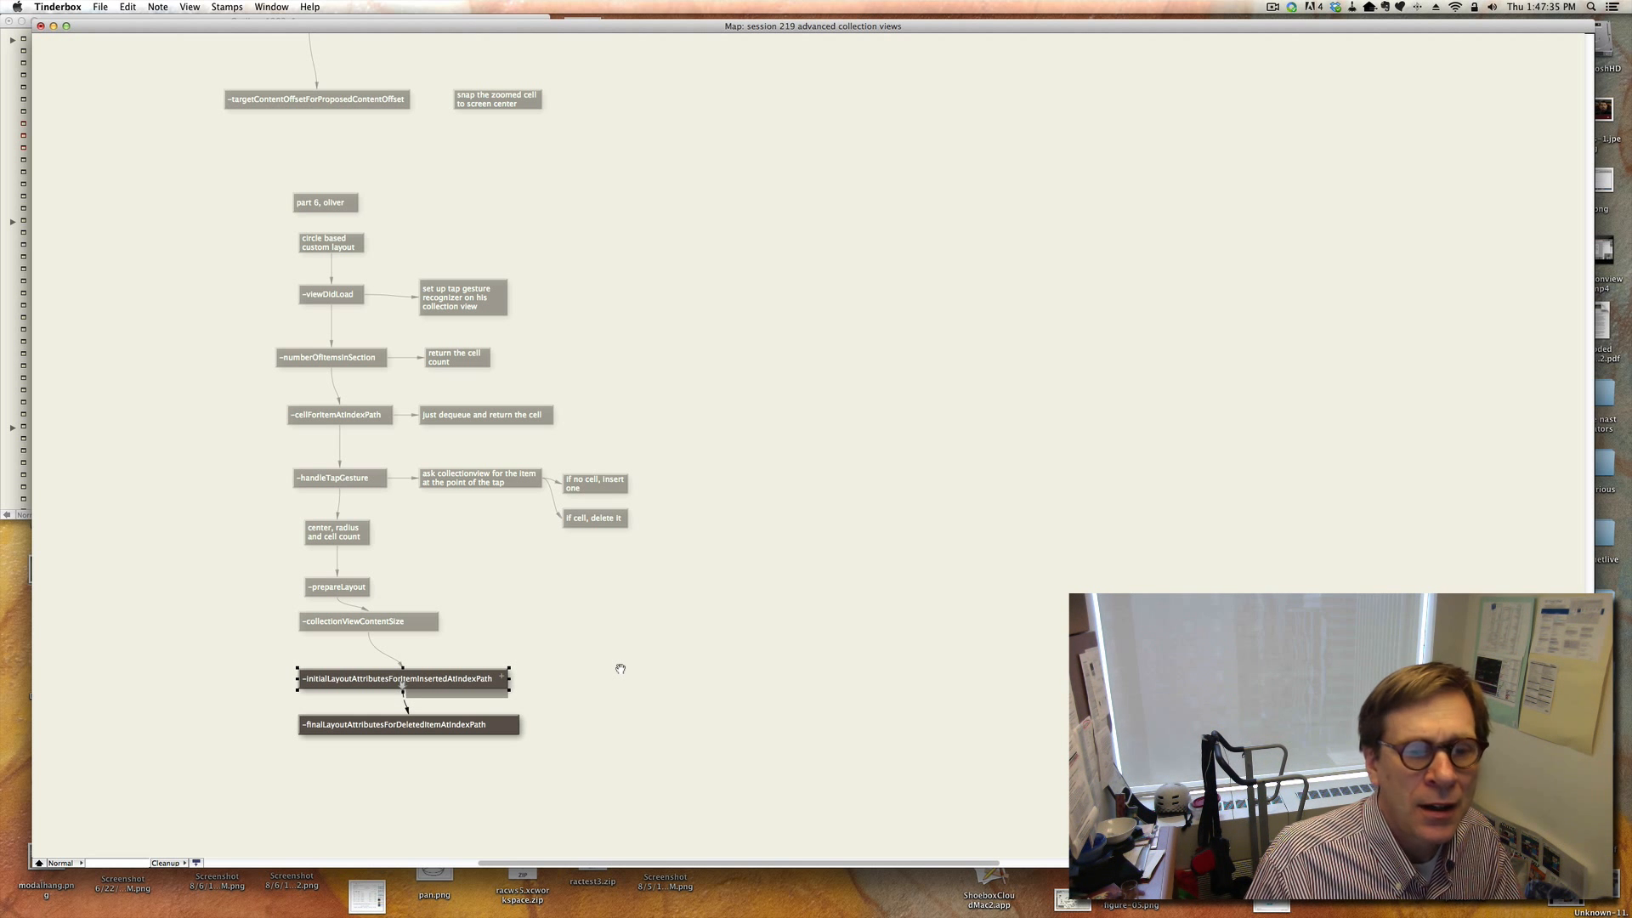
{"action": "left_click", "coordinate": [465, 724]}
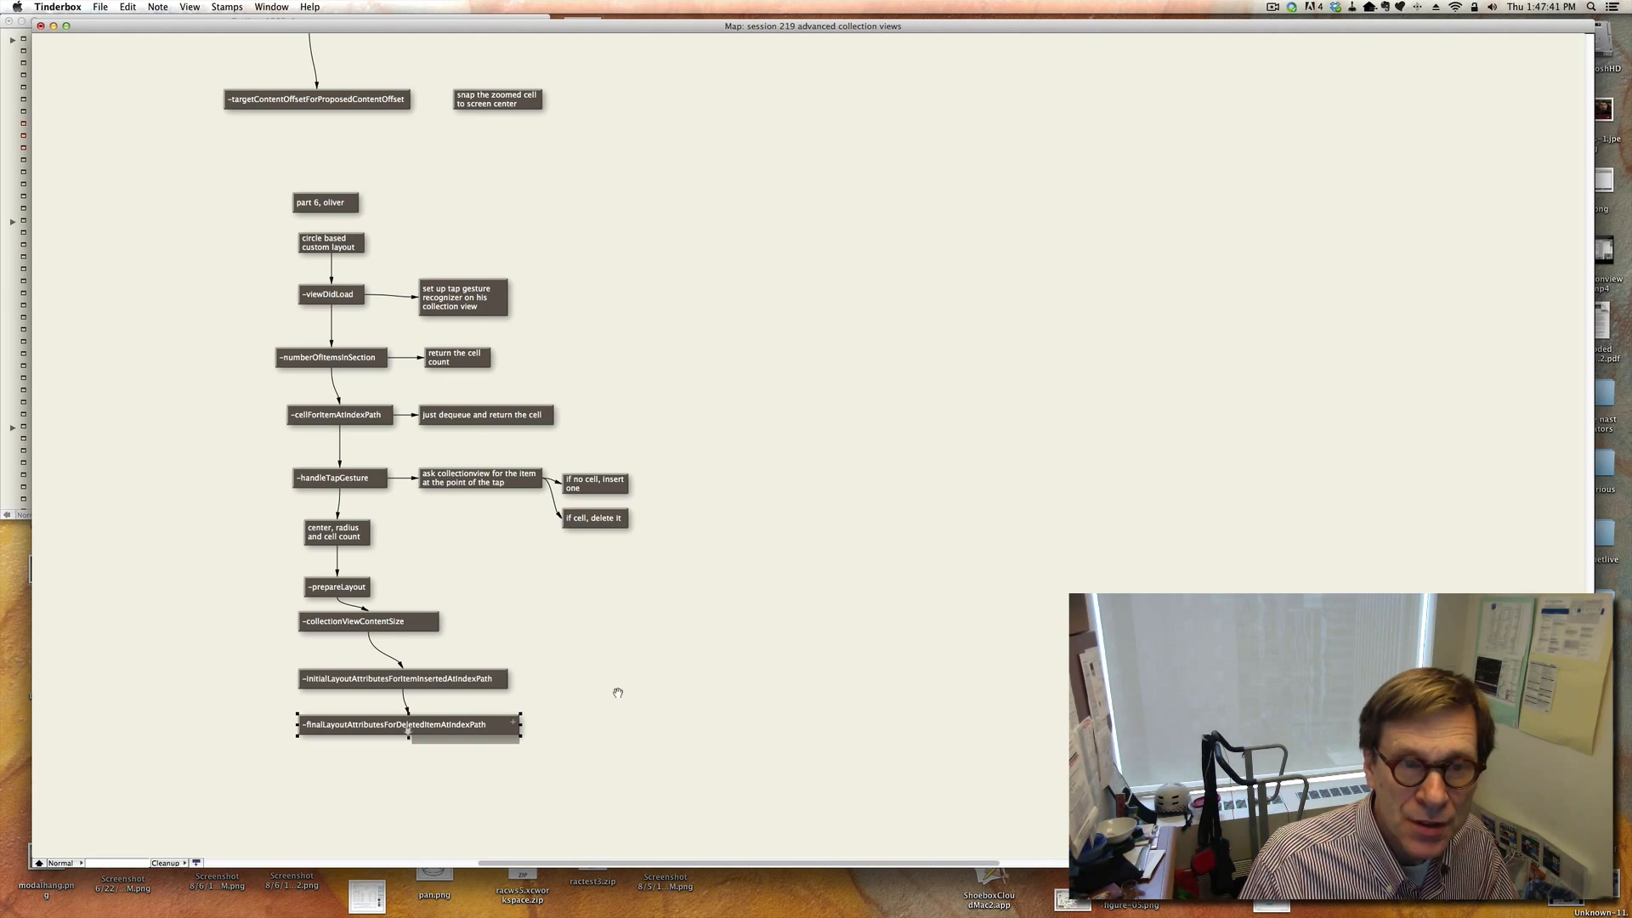
Pan back across the map to review the session overview and the layout invalidation notes.
{"action": "scroll", "coordinate": [618, 693], "scroll_direction": "up", "scroll_amount": 5}
{"action": "scroll", "coordinate": [618, 693], "scroll_direction": "up", "scroll_amount": 15}
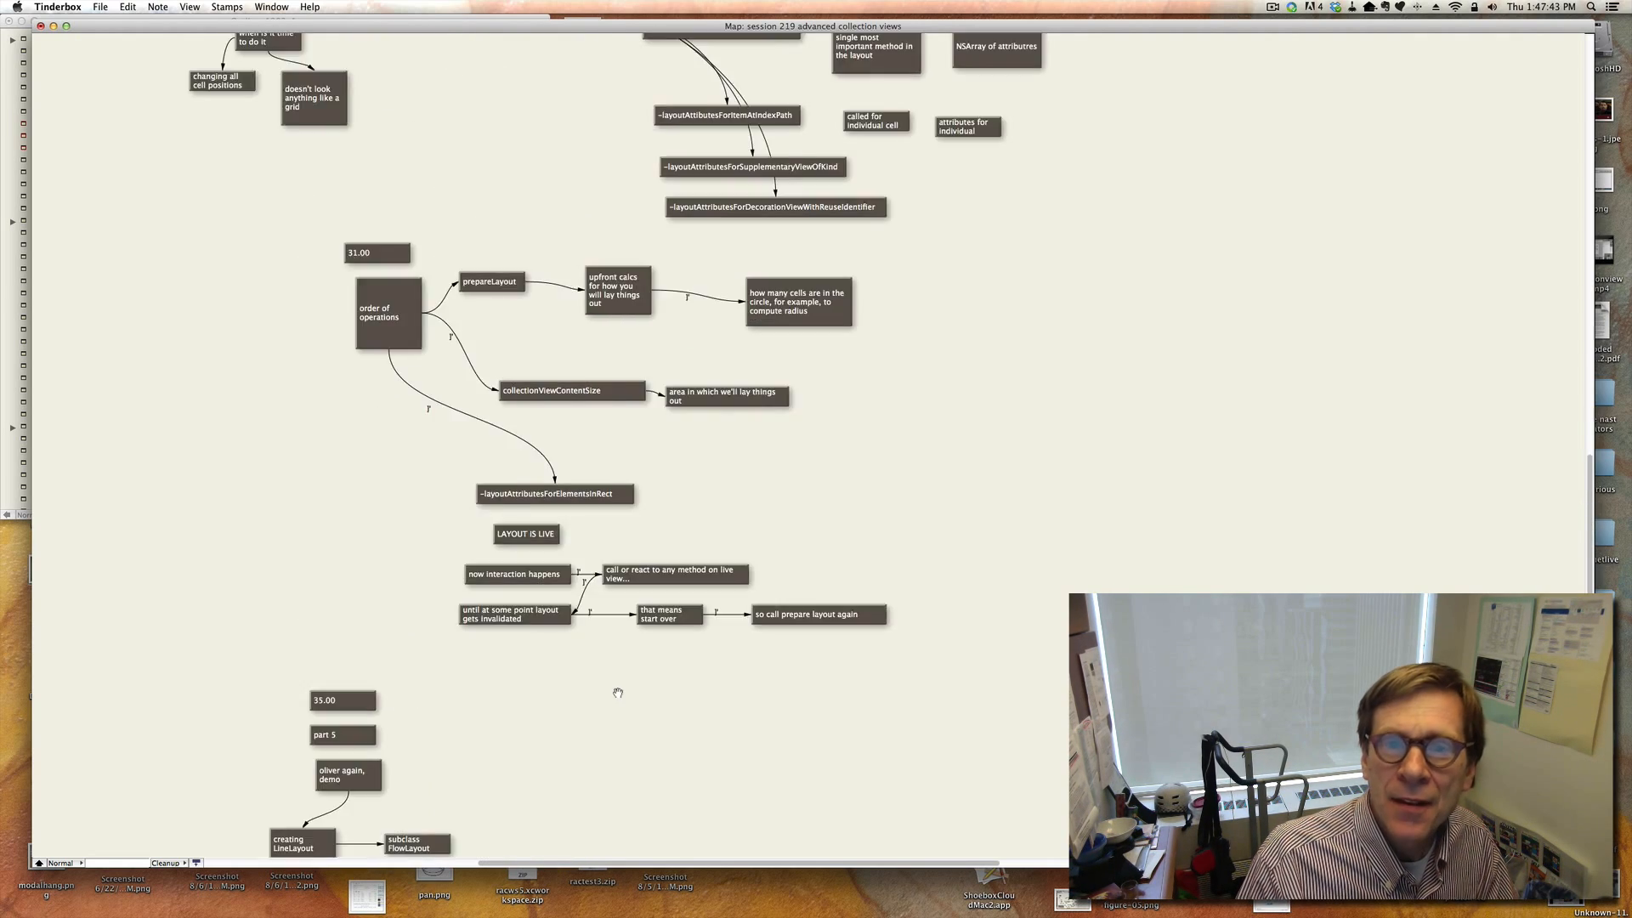
{"action": "scroll", "coordinate": [618, 692], "scroll_direction": "down", "scroll_amount": 20}
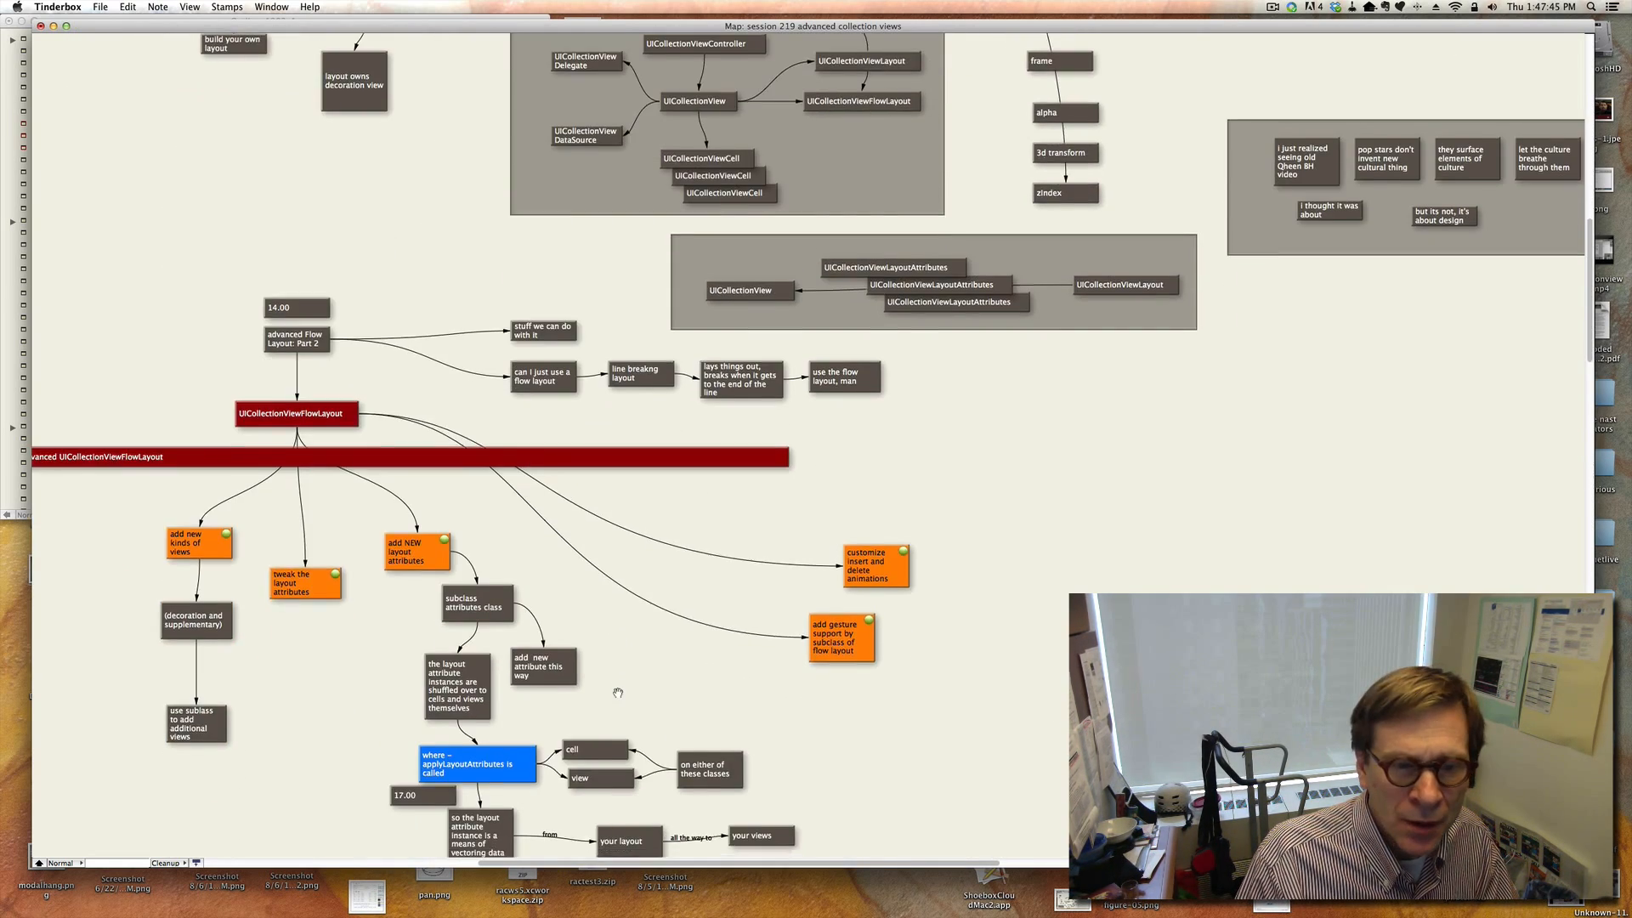
{"action": "scroll", "coordinate": [618, 685], "scroll_direction": "up", "scroll_amount": 15}
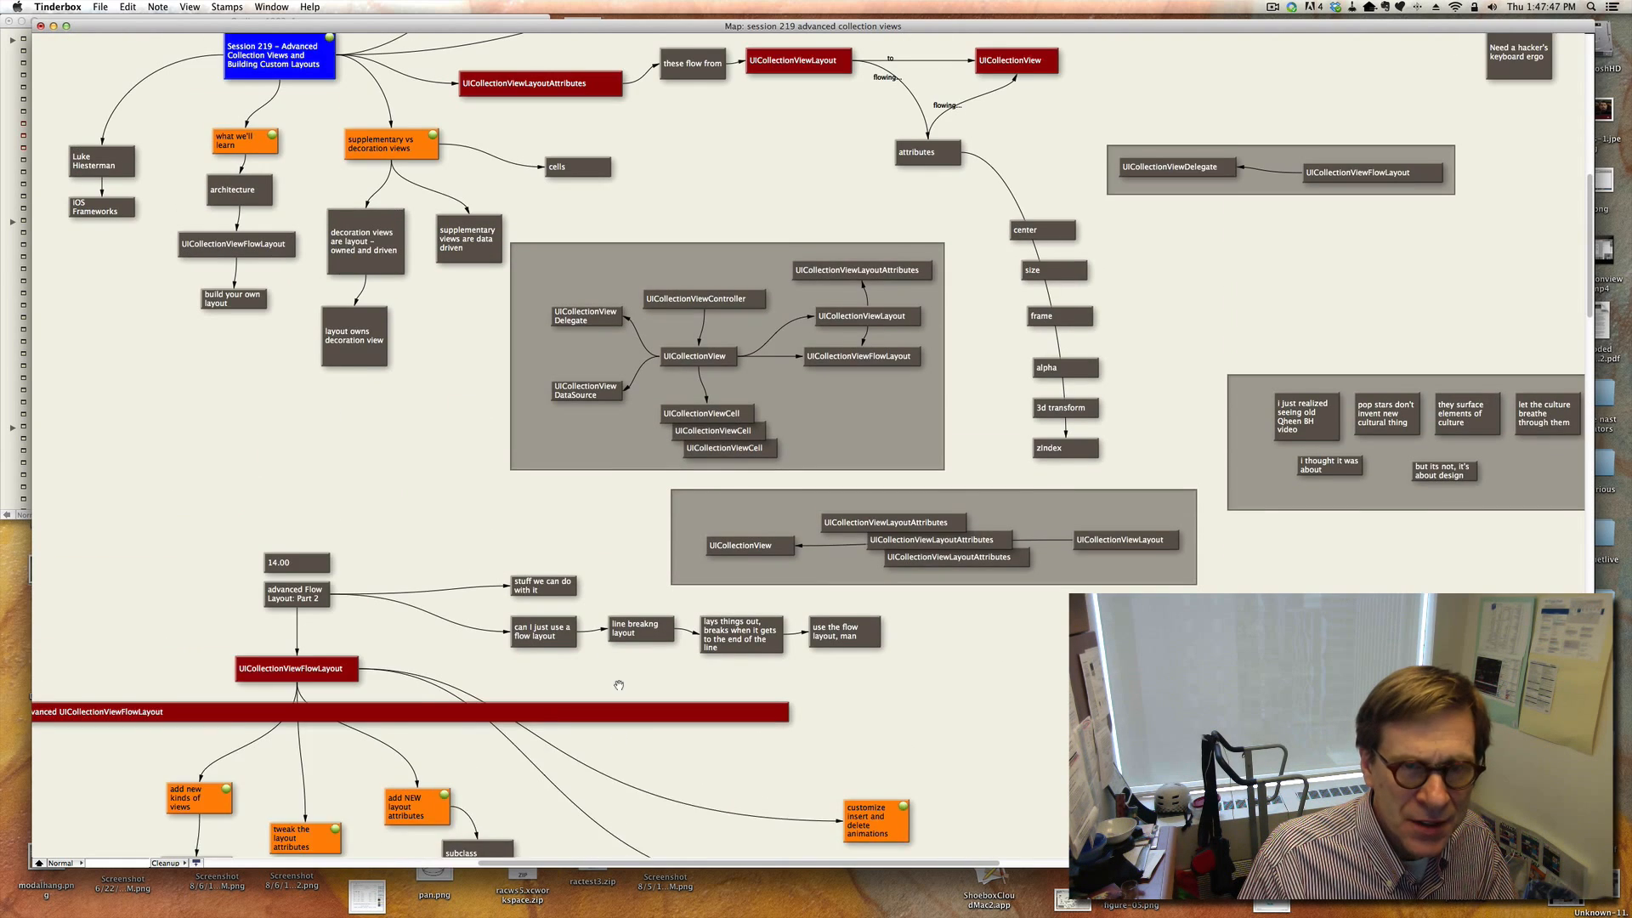
{"action": "scroll", "coordinate": [1138, 401], "scroll_direction": "right", "scroll_amount": 8}
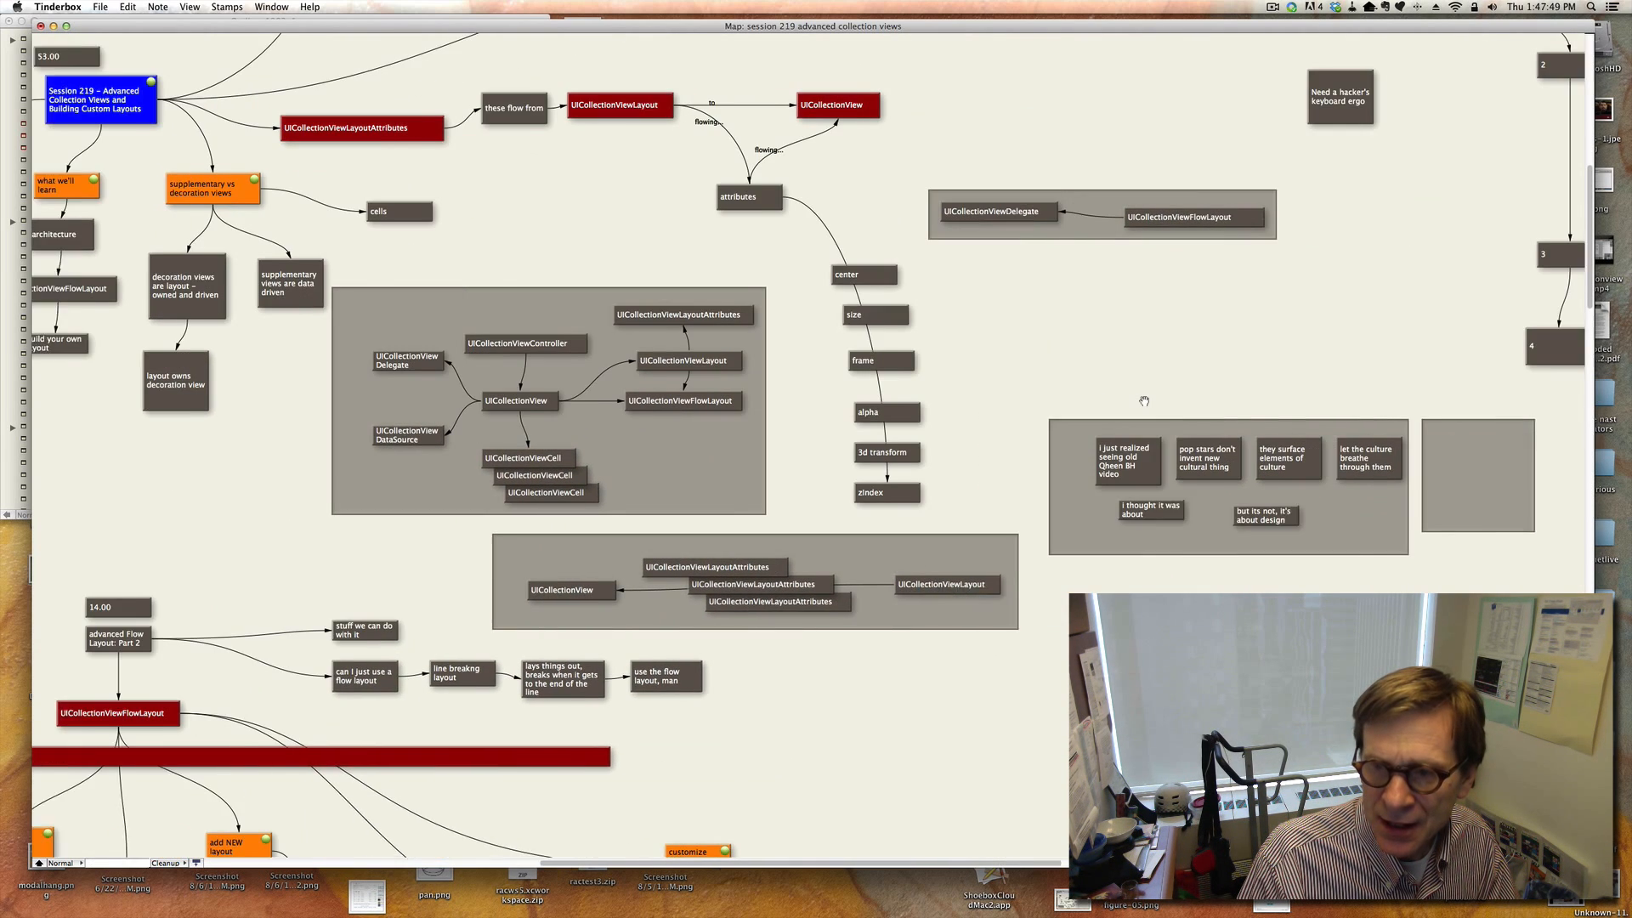
{"action": "scroll", "coordinate": [1137, 400], "scroll_direction": "right", "scroll_amount": 10}
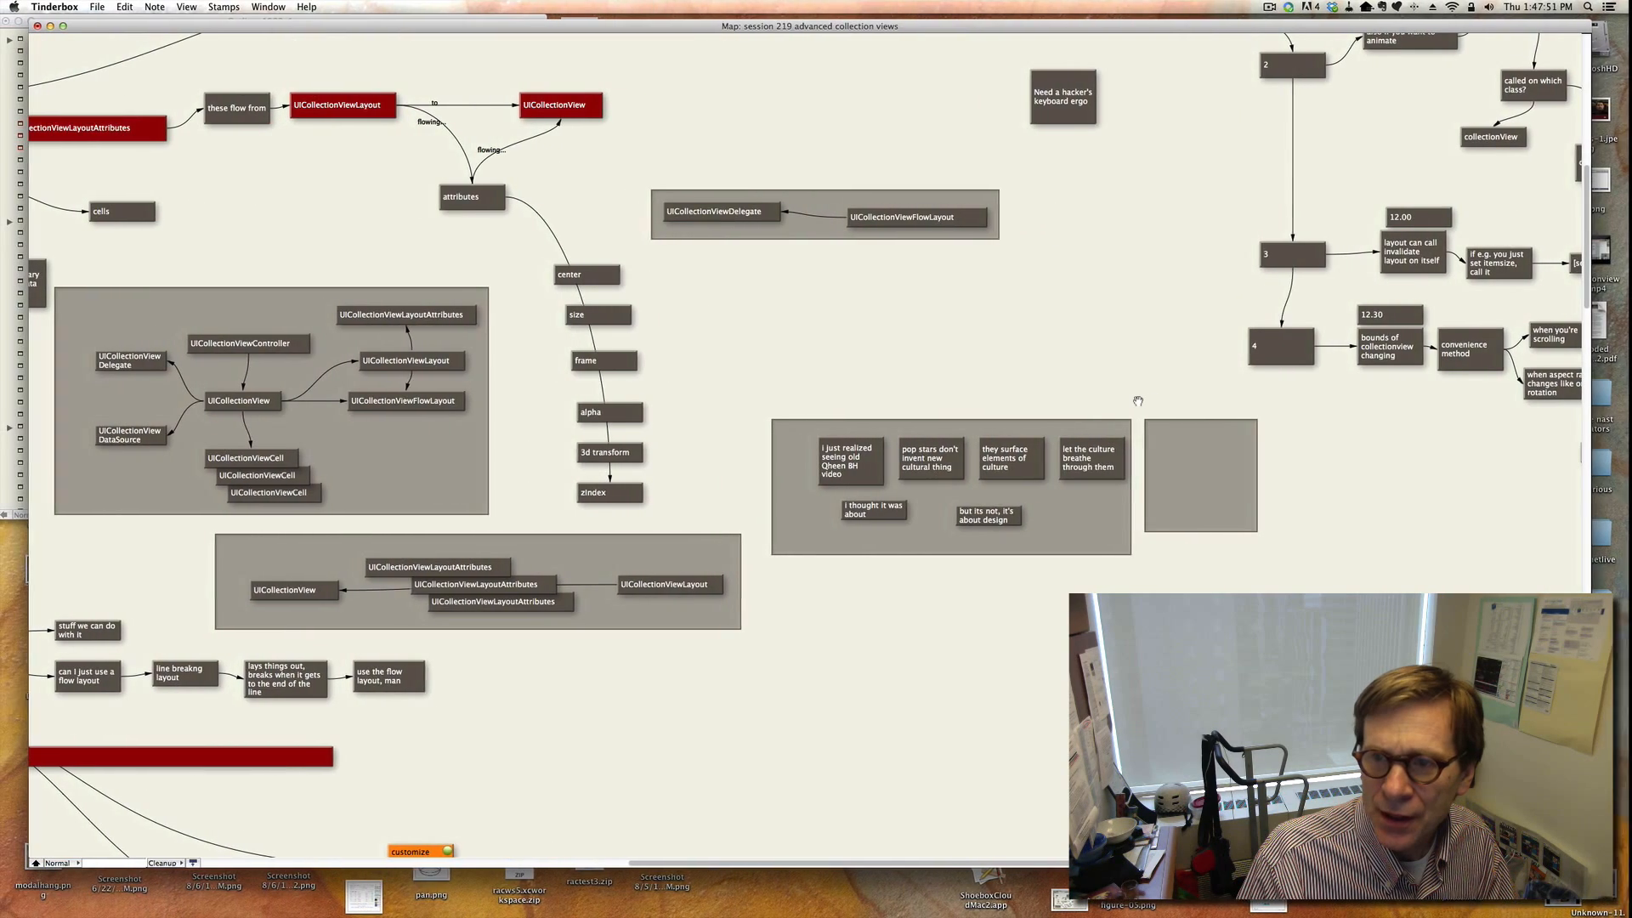
{"action": "scroll", "coordinate": [1178, 382], "scroll_direction": "left", "scroll_amount": 5}
{"action": "scroll", "coordinate": [1182, 389], "scroll_direction": "right", "scroll_amount": 15}
{"action": "scroll", "coordinate": [1182, 389], "scroll_direction": "up", "scroll_amount": 10}
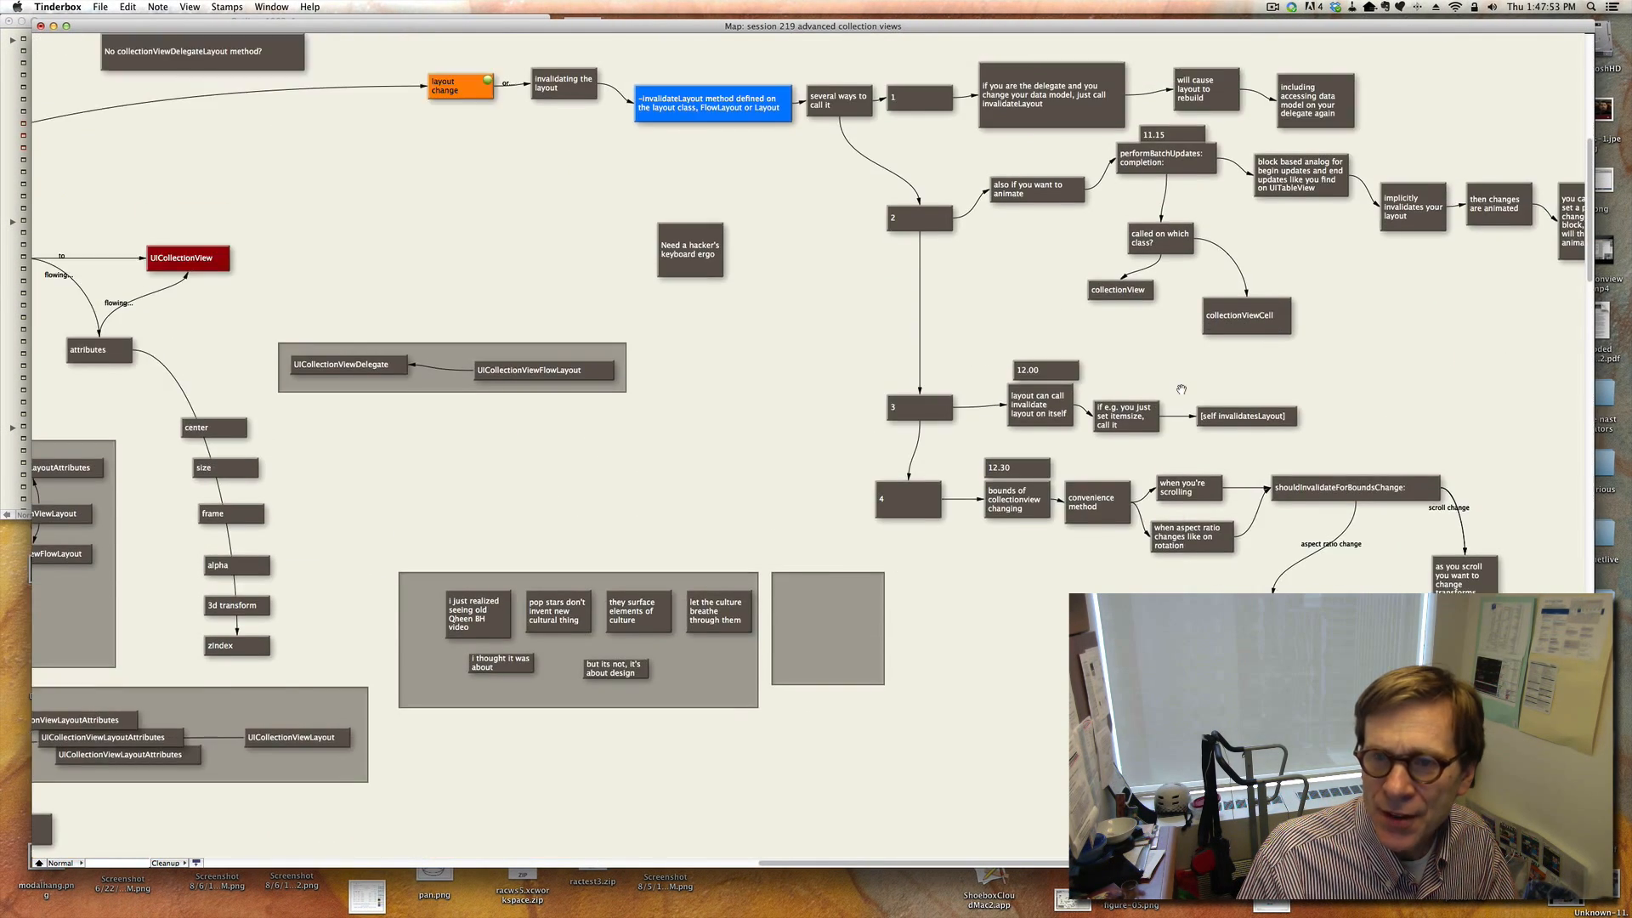
{"action": "scroll", "coordinate": [1181, 389], "scroll_direction": "right", "scroll_amount": 3}
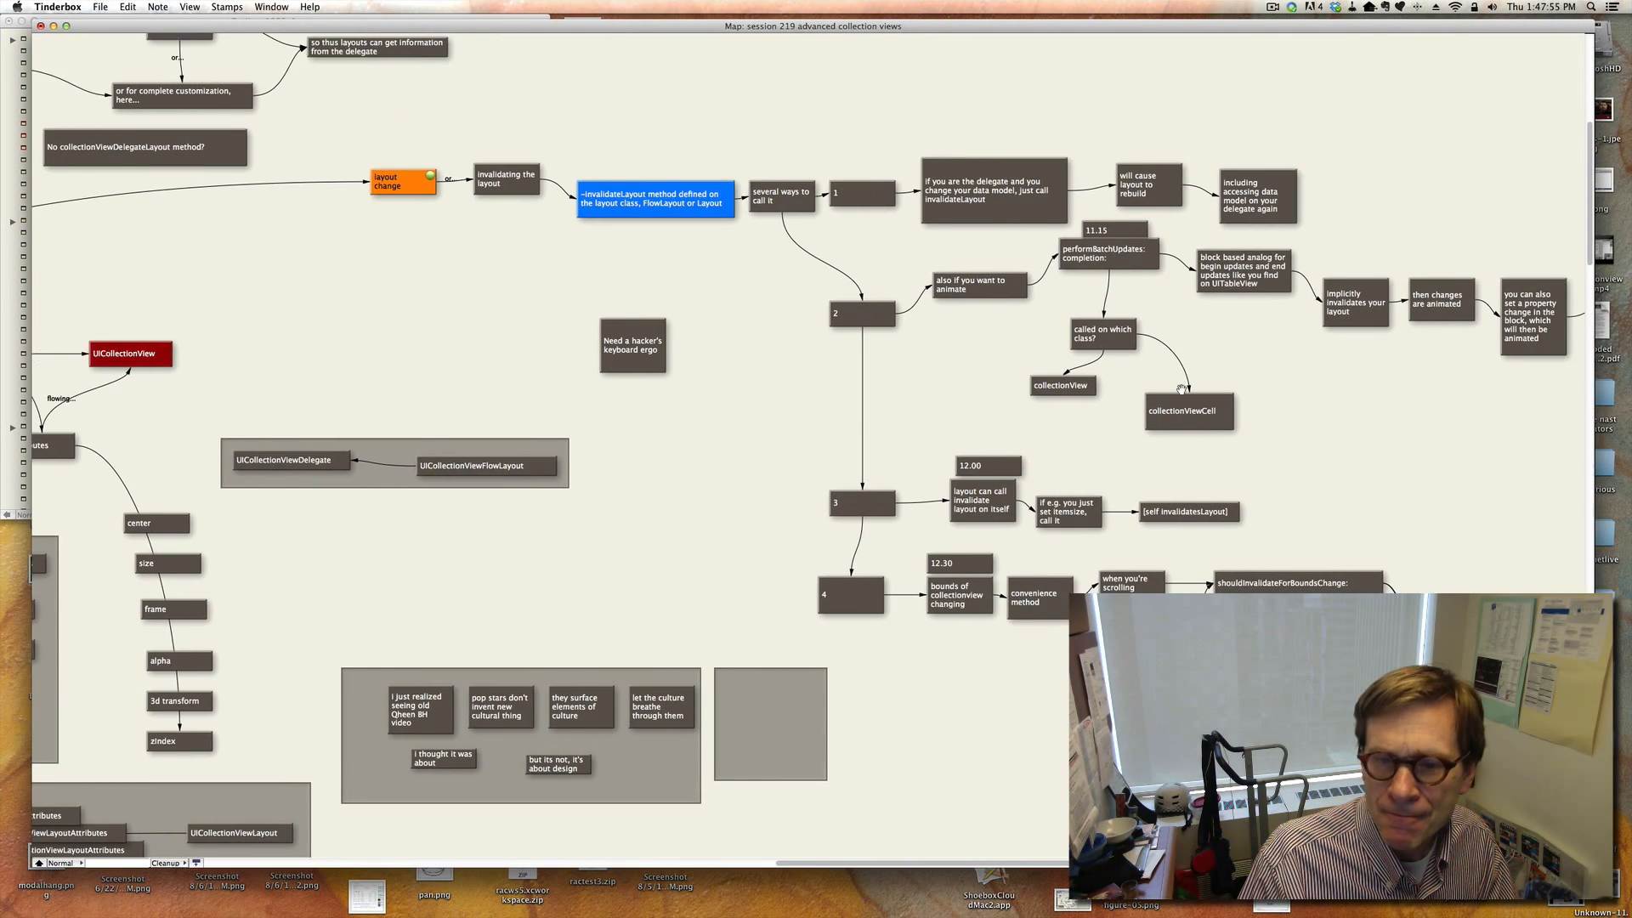